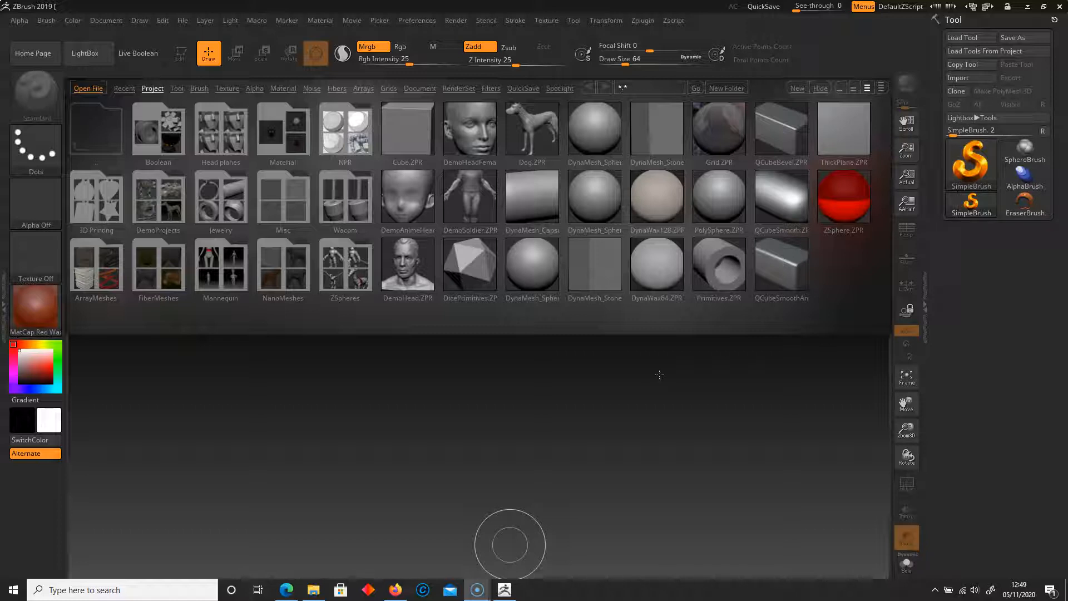
Step: Open a DynaMesh_Sphere_64 project from the project library
click(176, 89)
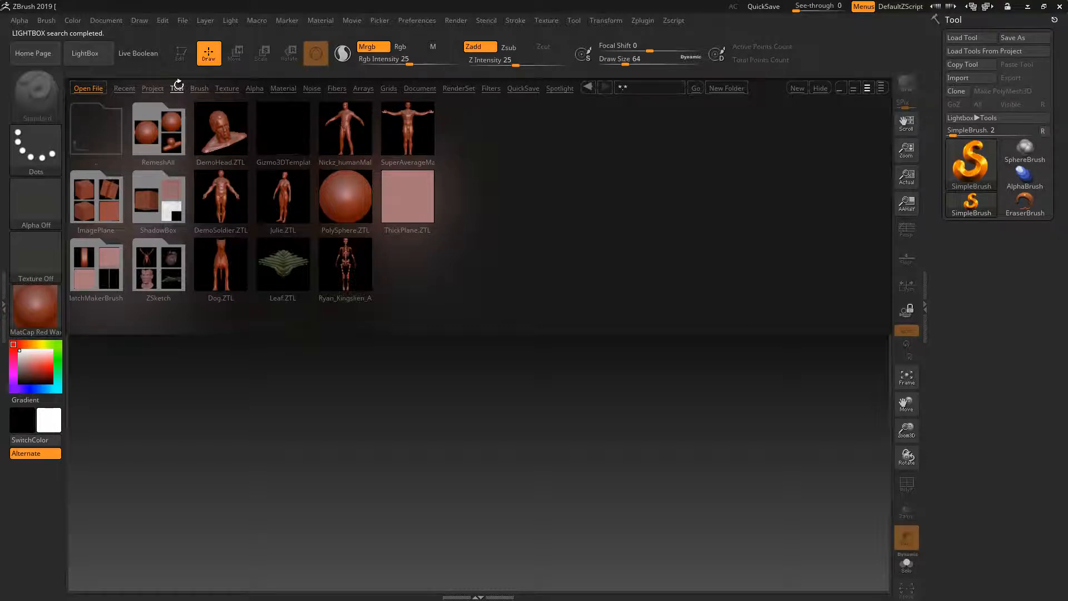
click(150, 91)
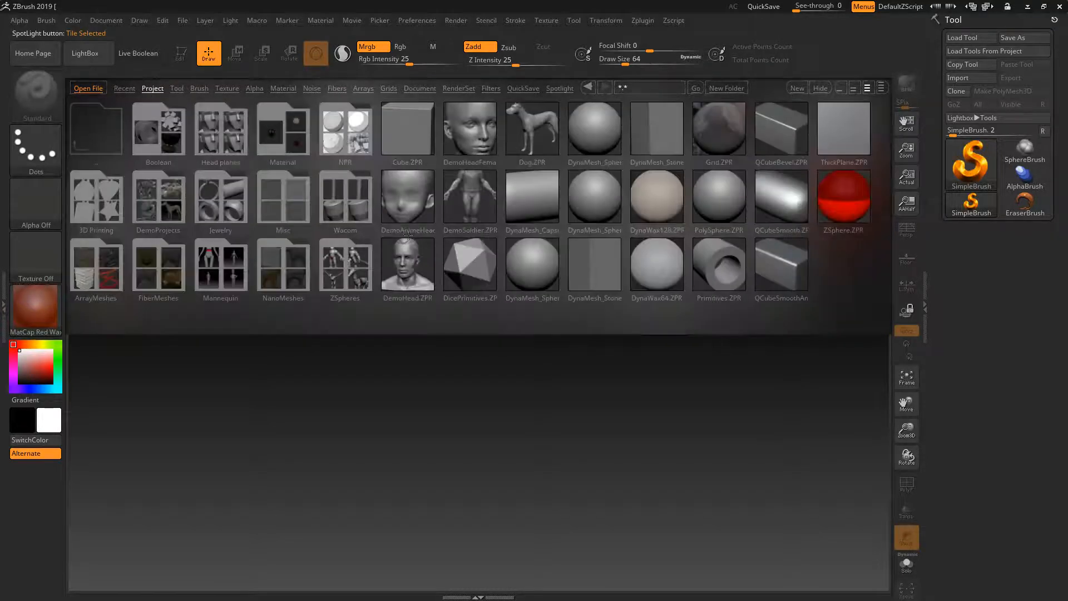
double_click(593, 192)
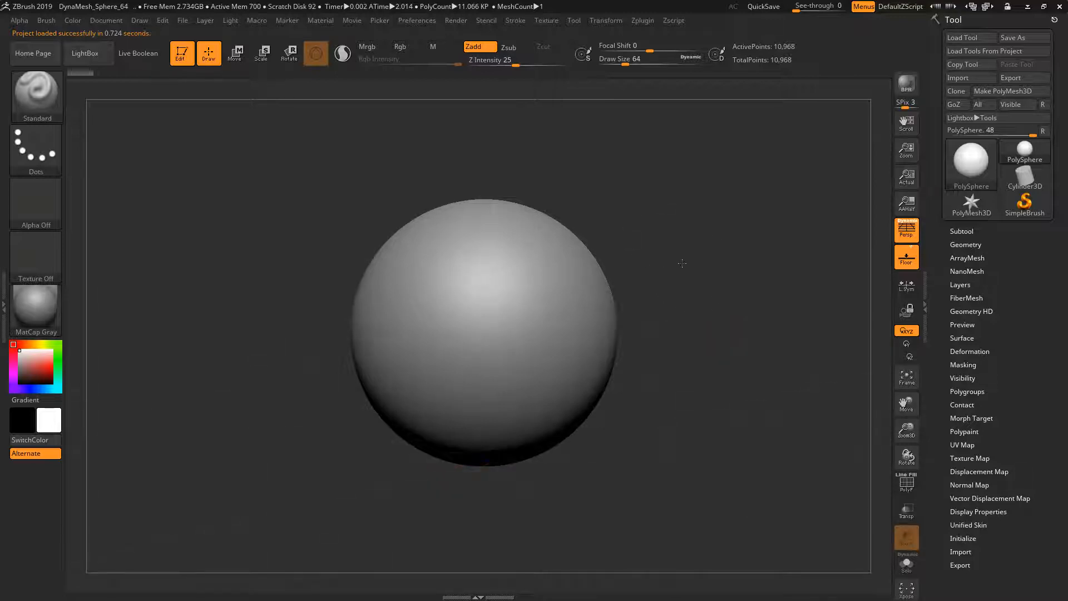
Step: Examine the sphere from different distances and angles in the viewport
key(shift)
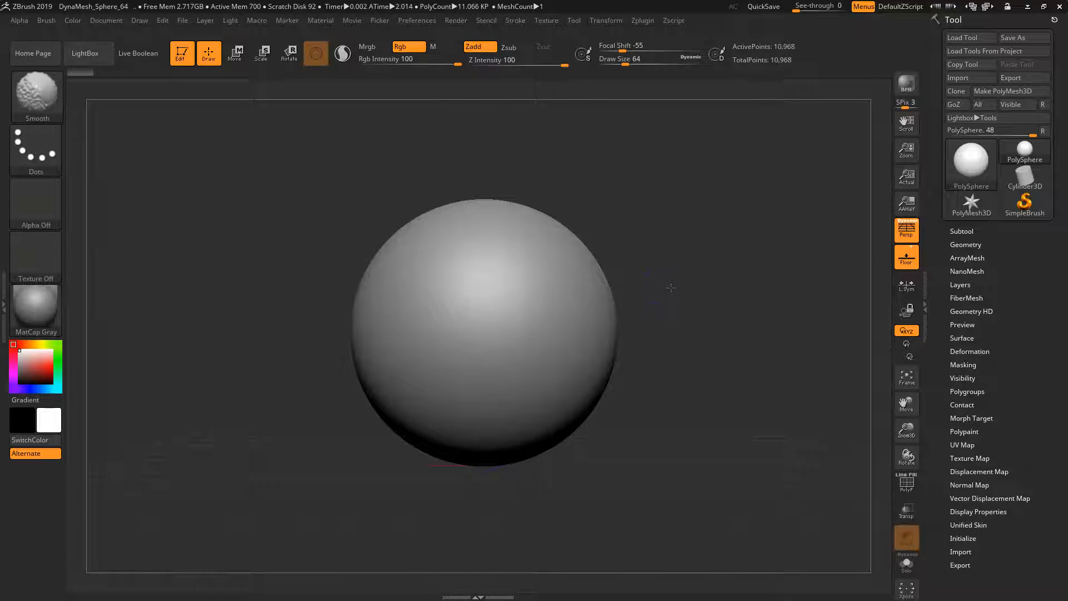
key(shift)
key(shift)
key(ctrl)
mouse_move(654, 307)
ctrl+right_down()
mouse_move(721, 313)
mouse_move(599, 312)
mouse_move(692, 310)
mouse_move(689, 269)
mouse_move(726, 367)
mouse_move(660, 223)
mouse_move(696, 310)
mouse_move(690, 290)
mouse_move(722, 256)
mouse_move(657, 245)
mouse_move(709, 345)
mouse_move(766, 236)
mouse_move(518, 167)
mouse_move(679, 256)
ctrl+right_up()
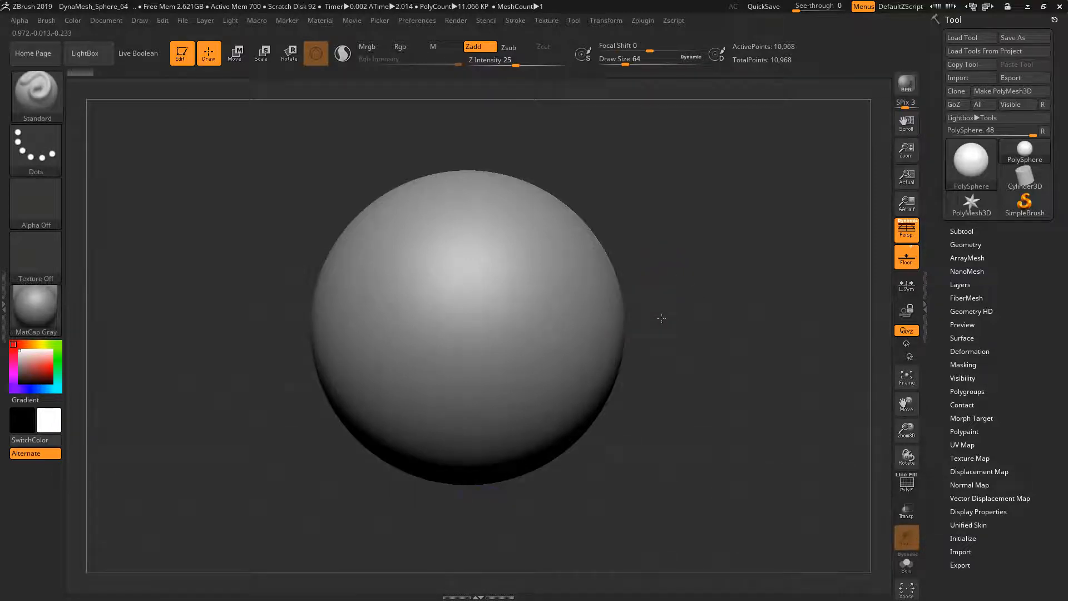
mouse_move(697, 310)
ctrl+right_down()
mouse_move(689, 287)
mouse_move(773, 303)
mouse_move(659, 279)
mouse_move(752, 300)
mouse_move(507, 287)
mouse_move(733, 222)
mouse_move(719, 285)
ctrl+right_up()
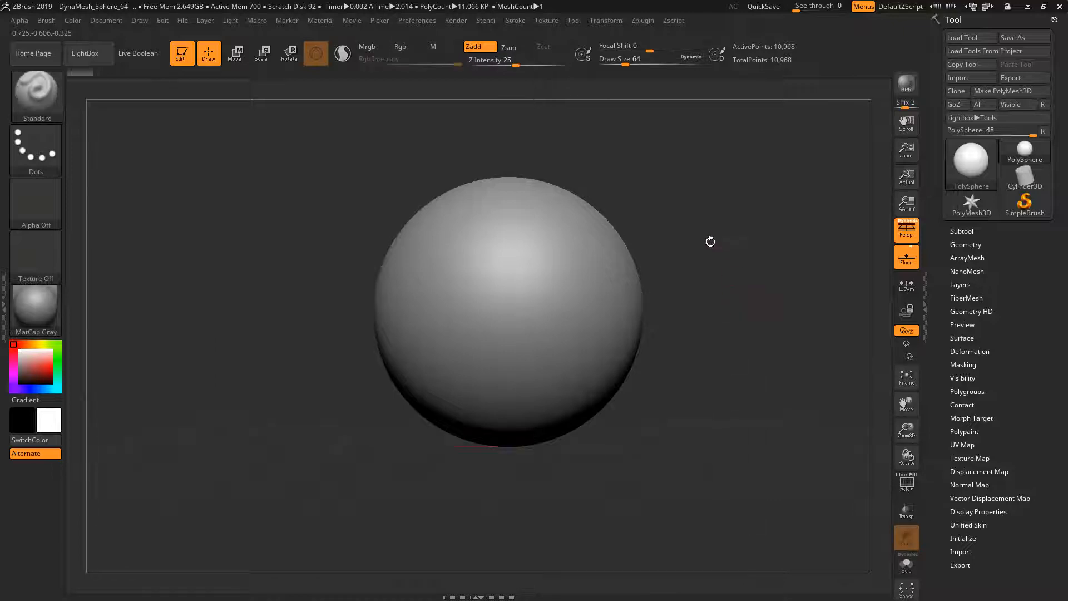
mouse_move(714, 258)
ctrl+right_down()
mouse_move(732, 267)
mouse_move(714, 249)
mouse_move(694, 267)
ctrl+right_up()
ctrl+right_drag(694, 268, 691, 222)
alt+right_drag(691, 223, 727, 232)
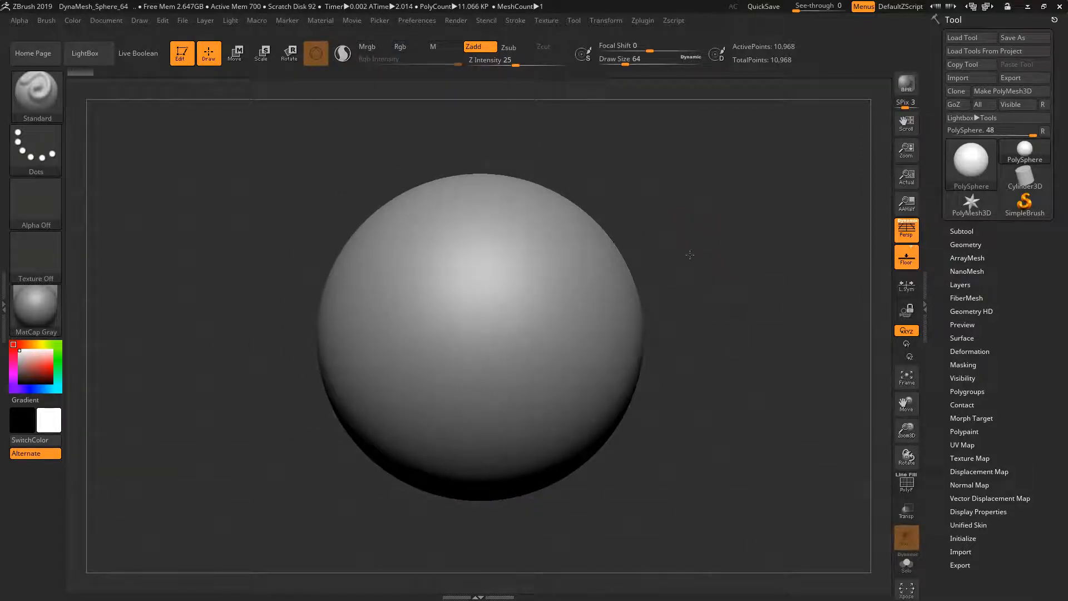
mouse_move(724, 291)
ctrl+right_down()
mouse_move(729, 284)
mouse_move(696, 270)
mouse_move(702, 262)
ctrl+right_up()
alt+right_drag(703, 262, 708, 288)
alt+right_drag(707, 239, 711, 251)
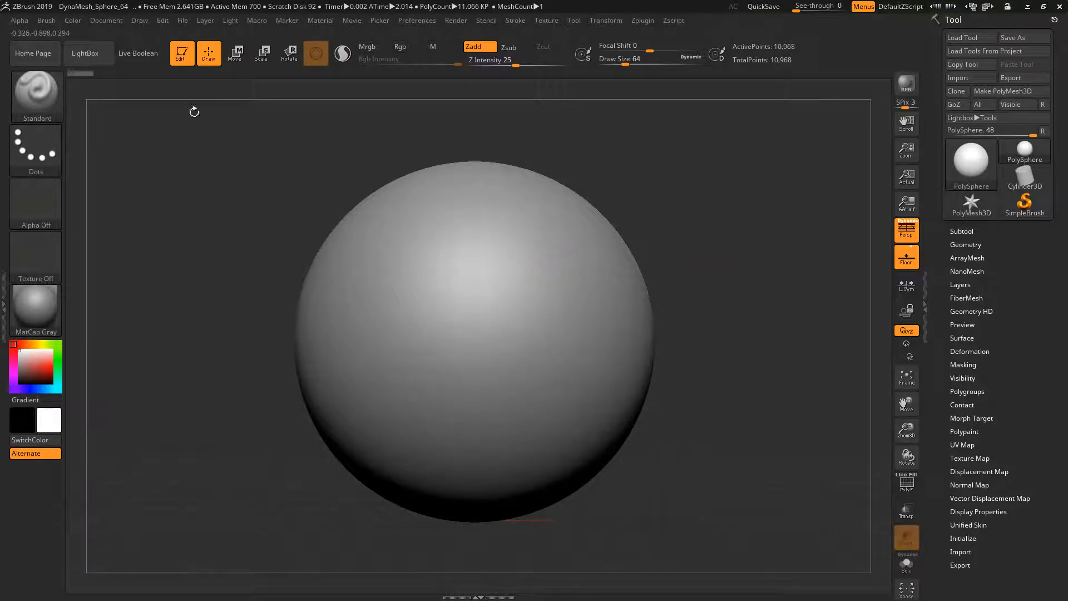
Step: Sculpt several symmetrical raised ridges across the sphere's front with the Standard brush, and step back to an earlier state in the undo history
click(31, 95)
click(40, 101)
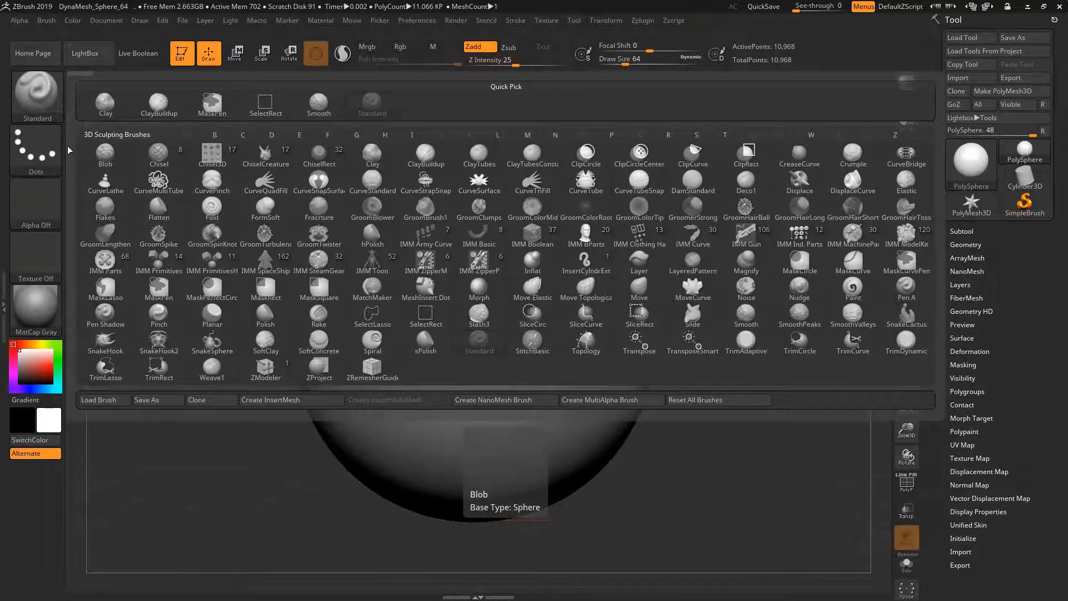
mouse_move(418, 228)
mouse_down()
mouse_move(383, 286)
mouse_move(391, 364)
mouse_move(414, 390)
mouse_up()
mouse_move(520, 197)
mouse_down()
mouse_move(576, 223)
mouse_move(576, 315)
mouse_up()
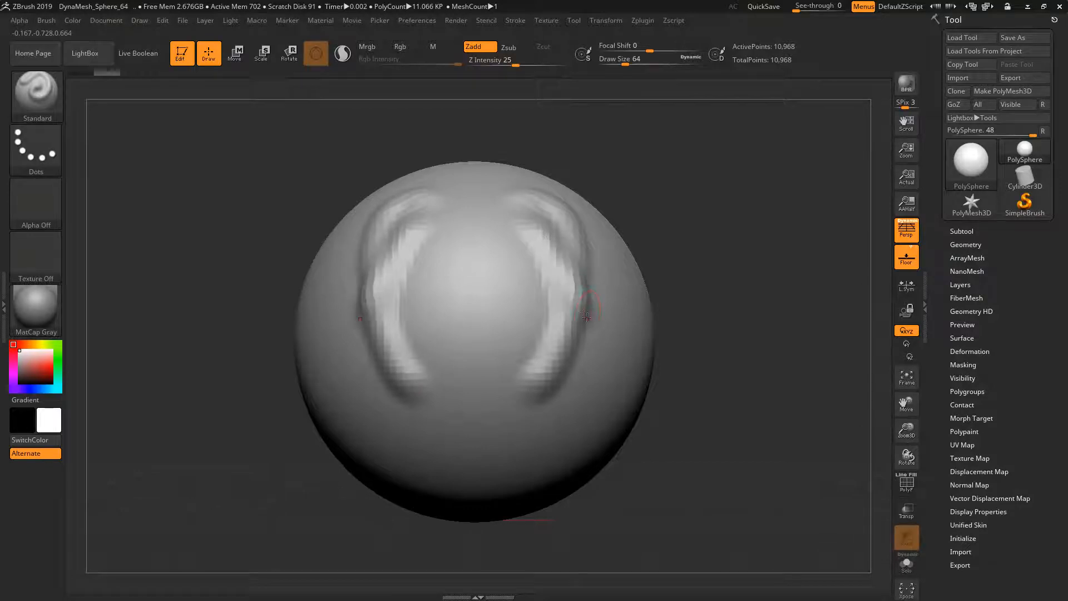
mouse_move(520, 239)
mouse_down()
mouse_move(495, 239)
mouse_move(449, 267)
mouse_up()
mouse_move(374, 232)
mouse_down()
mouse_move(331, 303)
mouse_move(373, 364)
mouse_up()
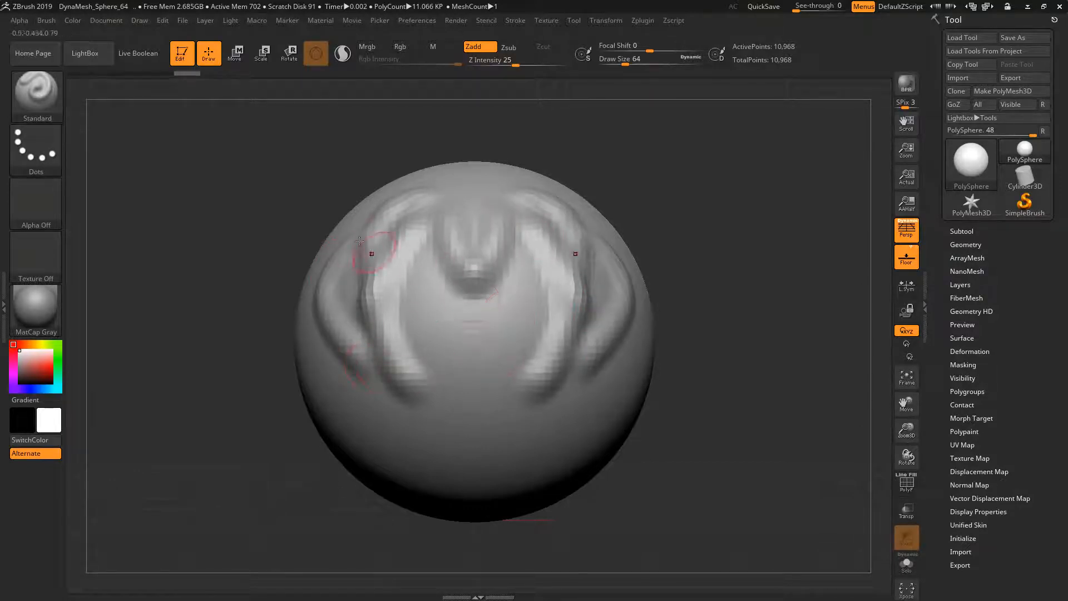
mouse_move(427, 229)
mouse_down()
mouse_move(428, 301)
mouse_move(452, 346)
mouse_up()
mouse_move(433, 212)
mouse_down()
mouse_move(524, 172)
mouse_move(572, 238)
mouse_up()
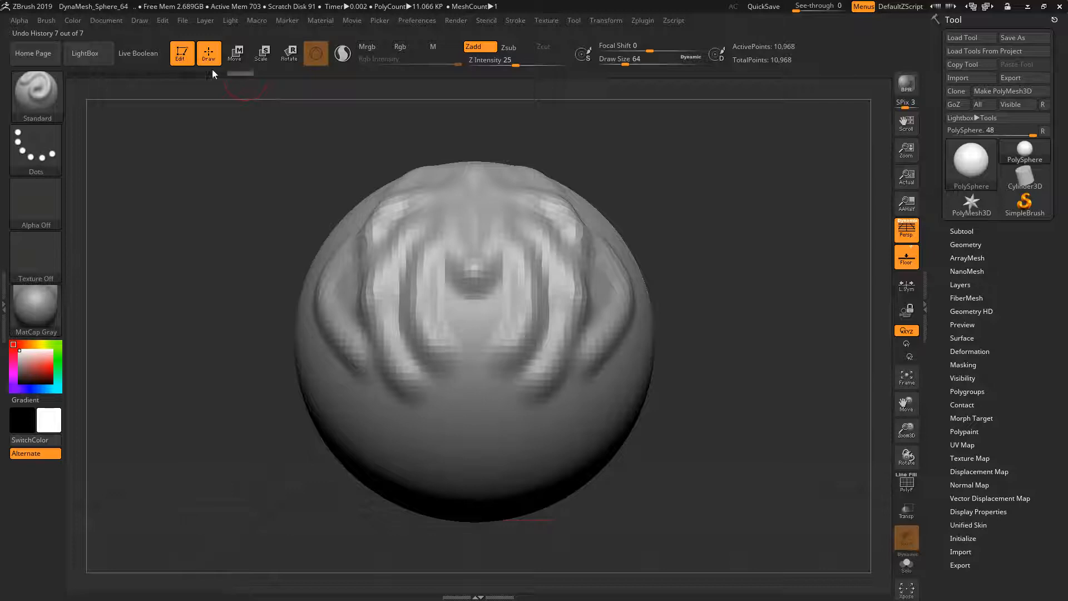
mouse_move(383, 288)
mouse_down()
mouse_move(394, 371)
mouse_move(430, 416)
mouse_up()
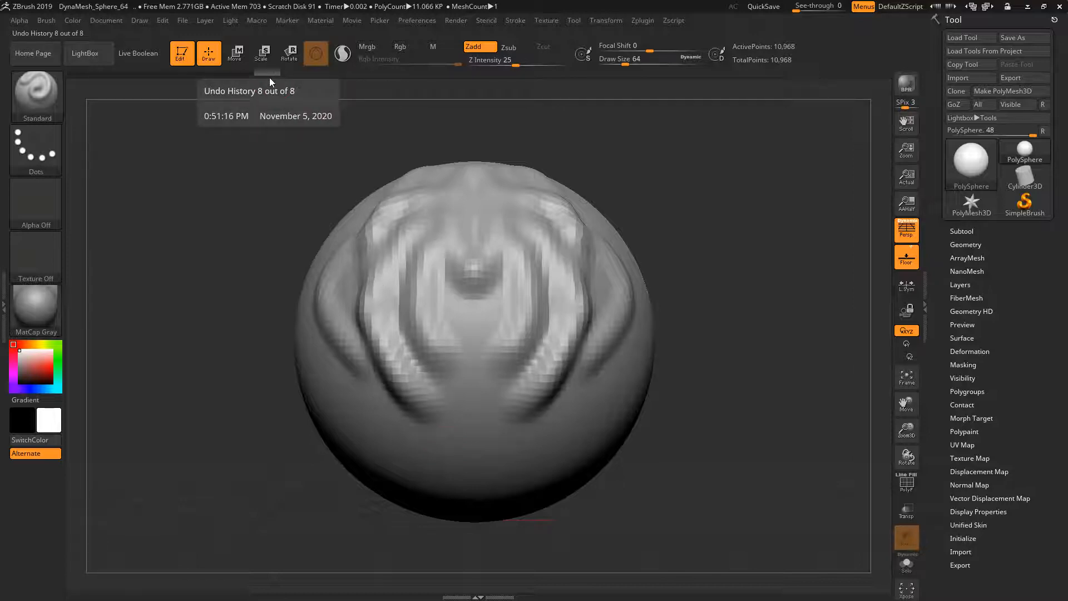
drag(267, 74, 162, 72)
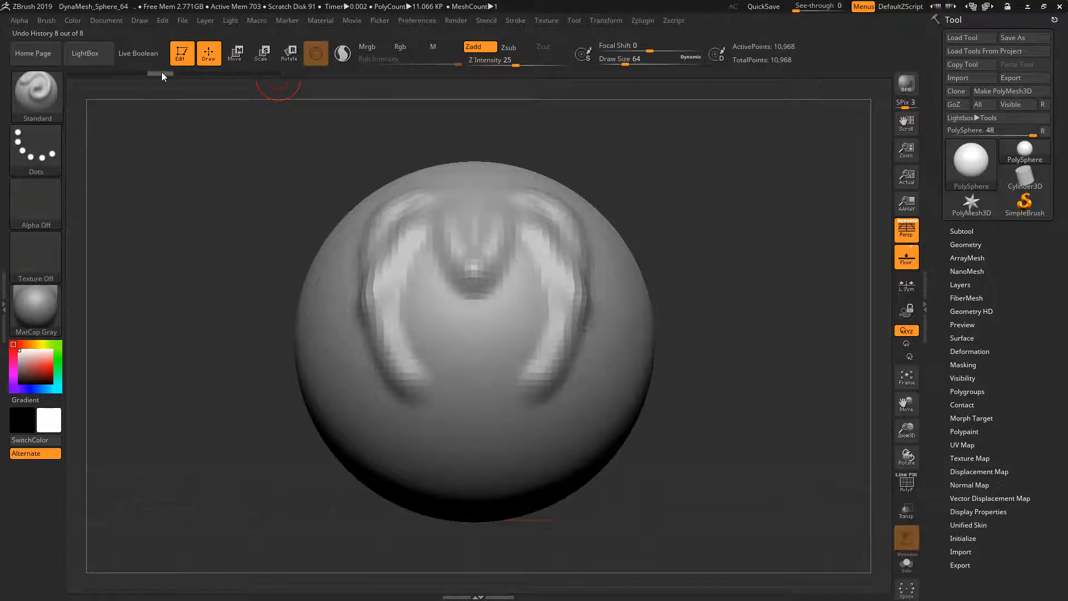
Step: Add more symmetrical ridges around the sphere's upper front, and return the undo history to the unsculpted sphere
mouse_move(417, 236)
mouse_down()
mouse_move(432, 251)
mouse_move(405, 329)
mouse_up()
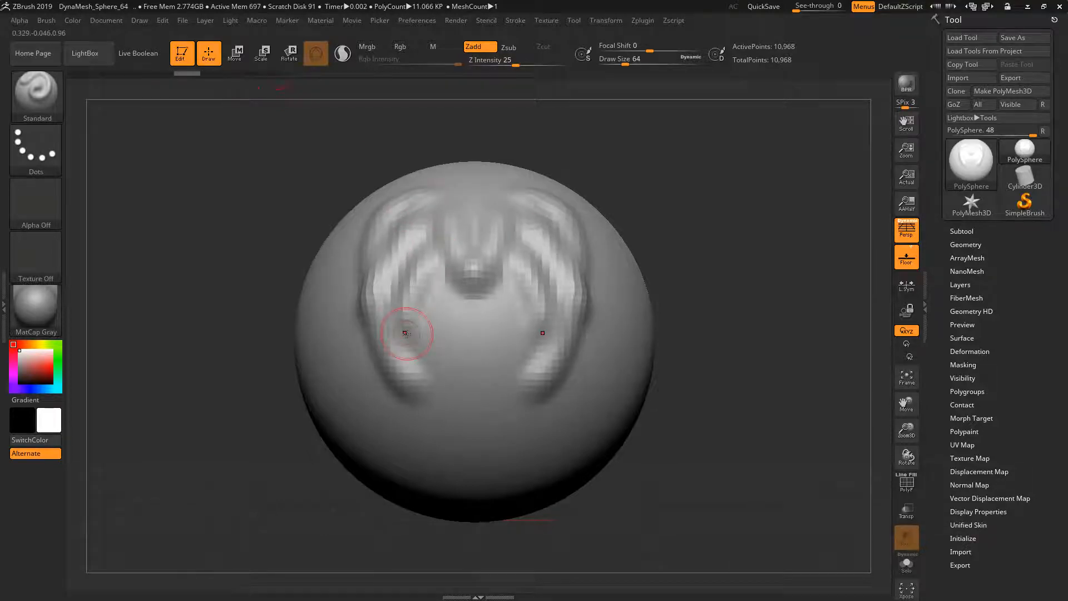
mouse_move(368, 225)
mouse_down()
mouse_move(345, 321)
mouse_move(359, 356)
mouse_up()
mouse_move(376, 276)
mouse_down()
mouse_move(367, 333)
mouse_move(379, 362)
mouse_up()
drag(242, 74, 79, 72)
Step: Sculpt two pairs of ridges on the upper sphere, smooth over the centre, and undo the strokes
drag(411, 186, 324, 288)
drag(401, 233, 407, 342)
shift+drag(458, 217, 477, 281)
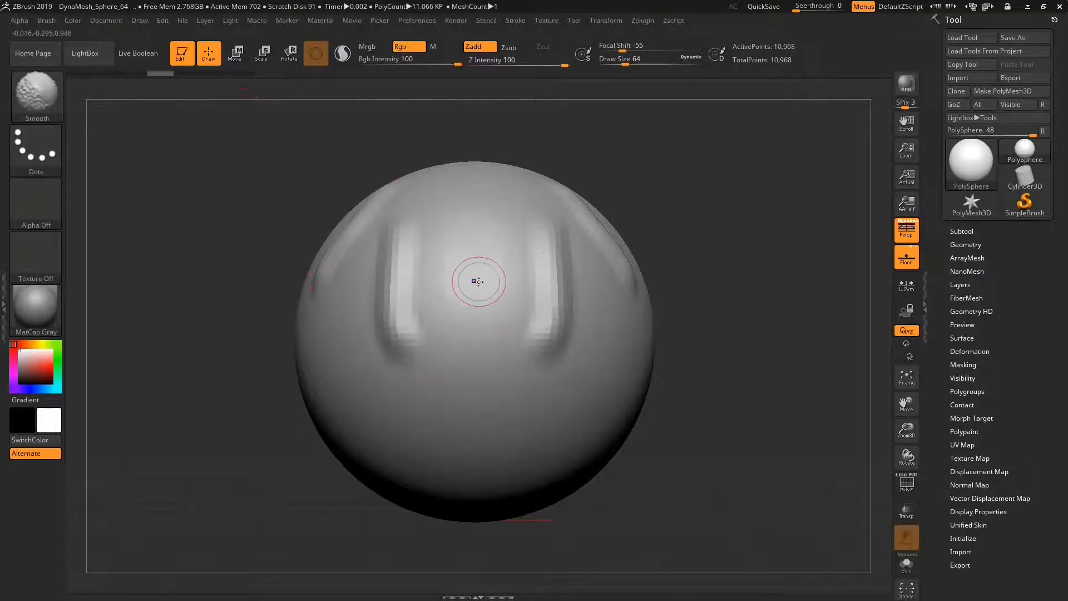
key(ctrl)
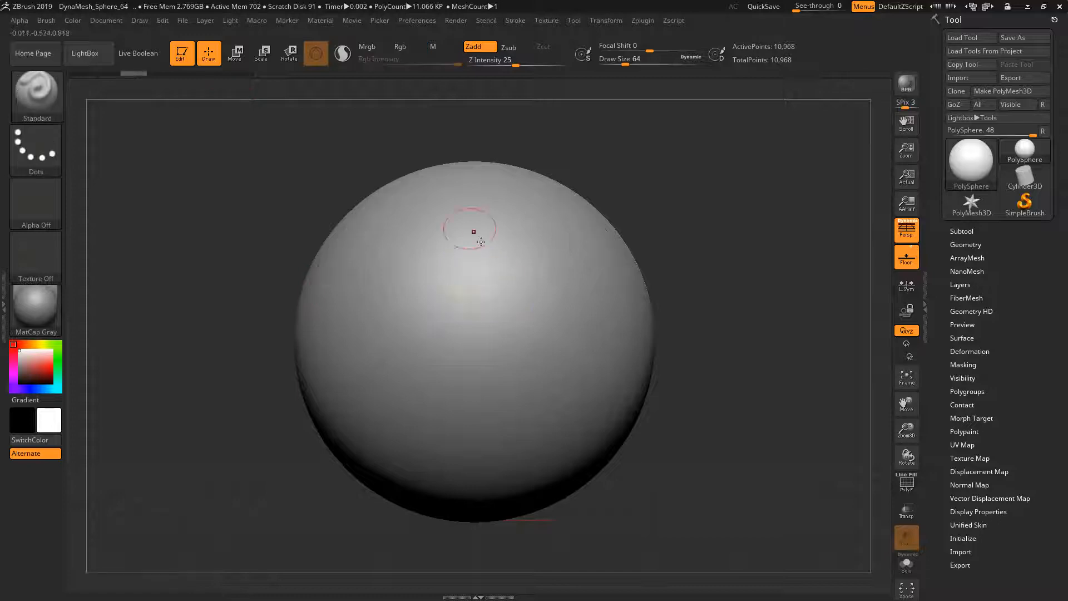
Step: Raise a pair of ridges on the upper front, and carve grooves around them and down the centre in Zsub mode
drag(428, 203, 396, 295)
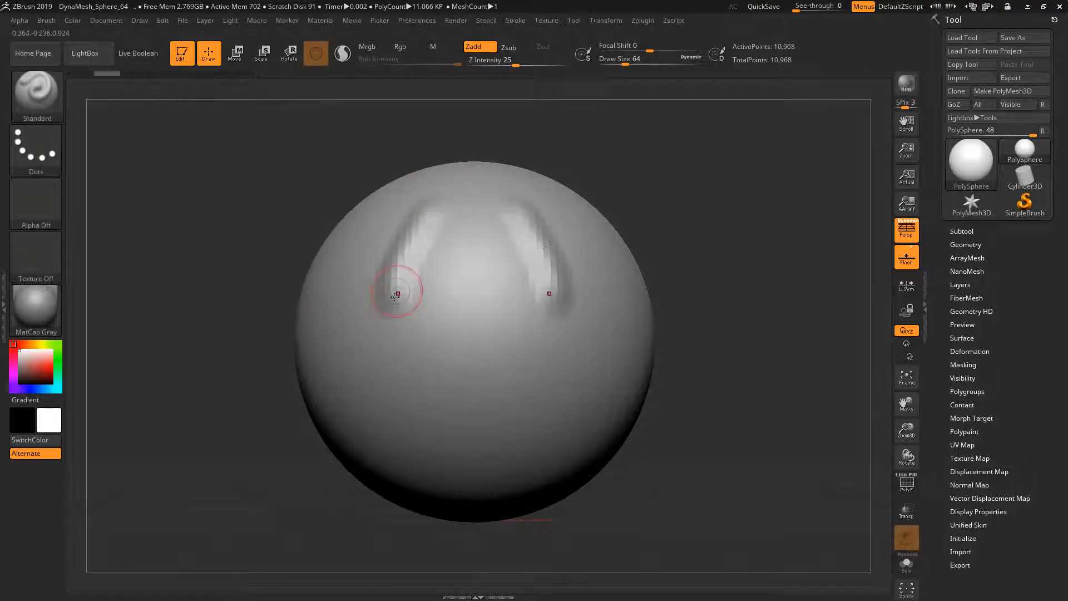
click(513, 49)
mouse_move(546, 209)
mouse_down()
mouse_move(574, 303)
mouse_move(537, 364)
mouse_up()
mouse_move(384, 198)
mouse_down()
mouse_move(332, 274)
mouse_move(350, 369)
mouse_move(418, 462)
mouse_up()
mouse_move(460, 375)
mouse_down()
mouse_move(436, 295)
mouse_move(462, 188)
mouse_up()
mouse_move(329, 227)
mouse_down()
mouse_move(334, 275)
mouse_move(375, 393)
mouse_move(330, 349)
mouse_up()
Step: Sculpt the lower front in Zadd mode, and return the undo history to the unsculpted sphere
click(480, 48)
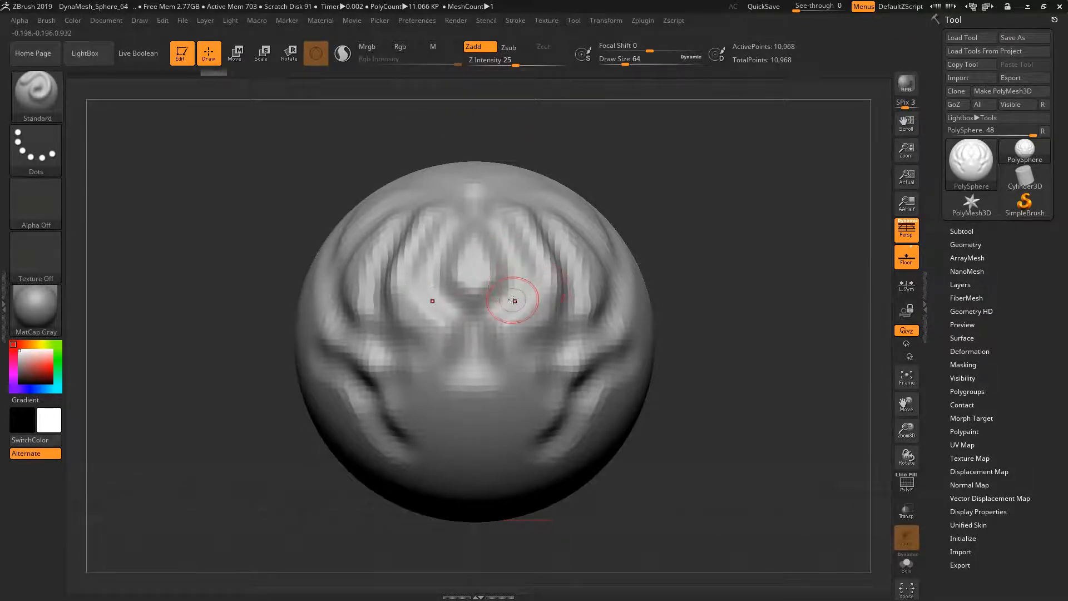
mouse_move(513, 391)
mouse_down()
mouse_move(509, 439)
mouse_move(584, 331)
mouse_up()
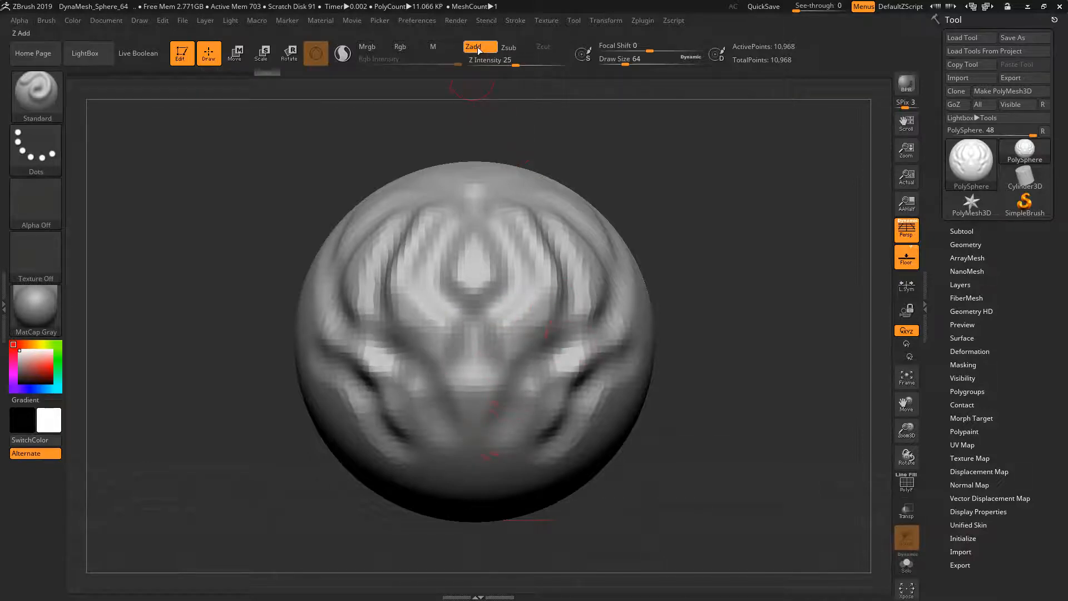
drag(268, 76, 81, 74)
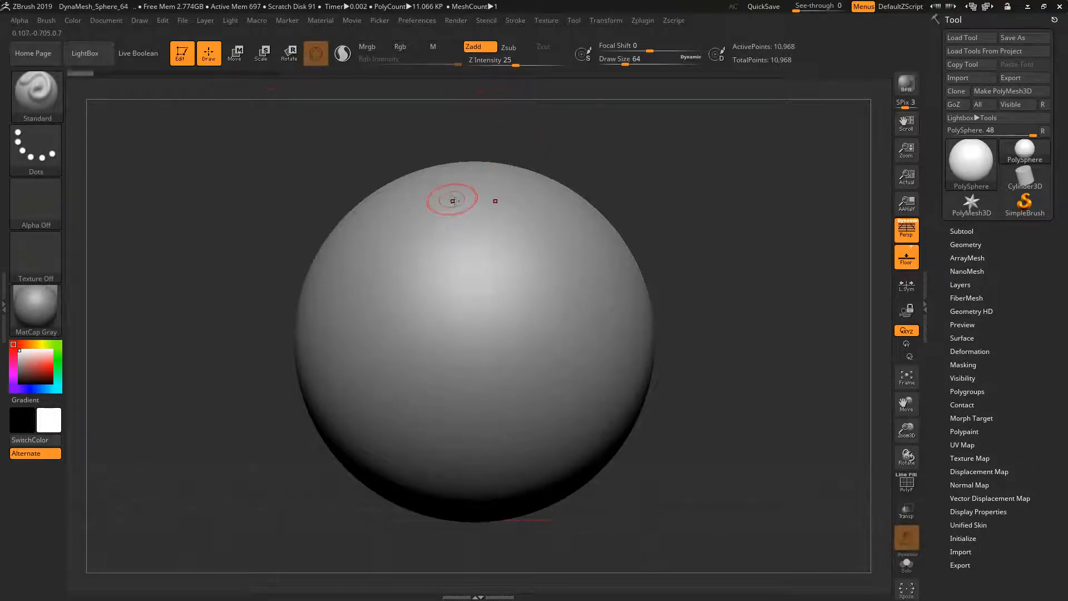
Step: Sculpt a symmetrical raised arch around the front, ridges below it and a rounded mound in its centre
drag(444, 195, 346, 333)
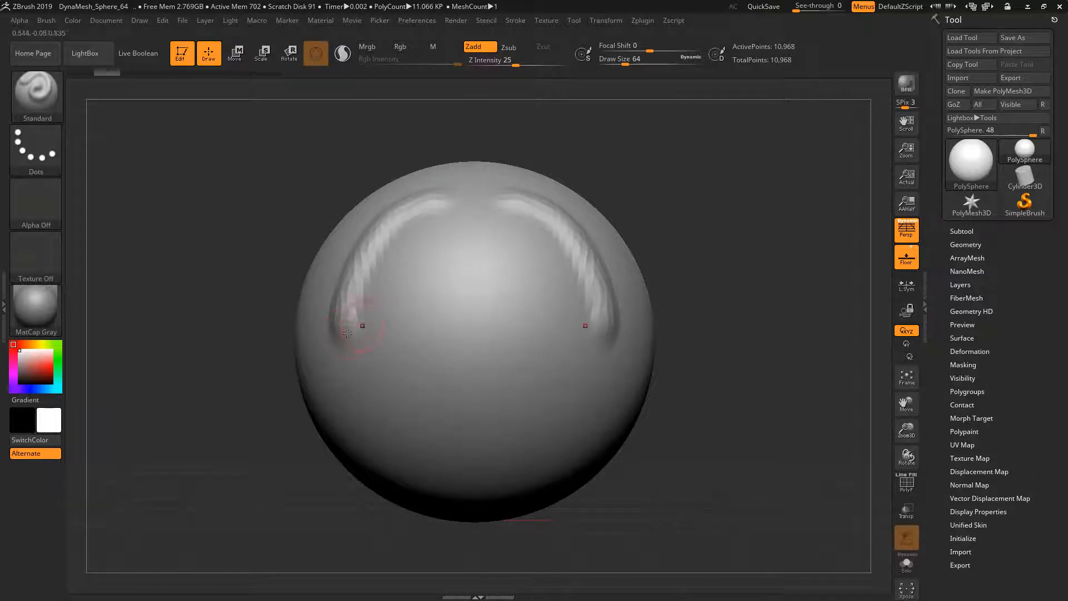
mouse_move(442, 210)
mouse_down()
mouse_move(422, 218)
mouse_move(392, 268)
mouse_move(375, 336)
mouse_move(473, 359)
mouse_move(462, 414)
mouse_move(403, 428)
mouse_move(351, 462)
mouse_up()
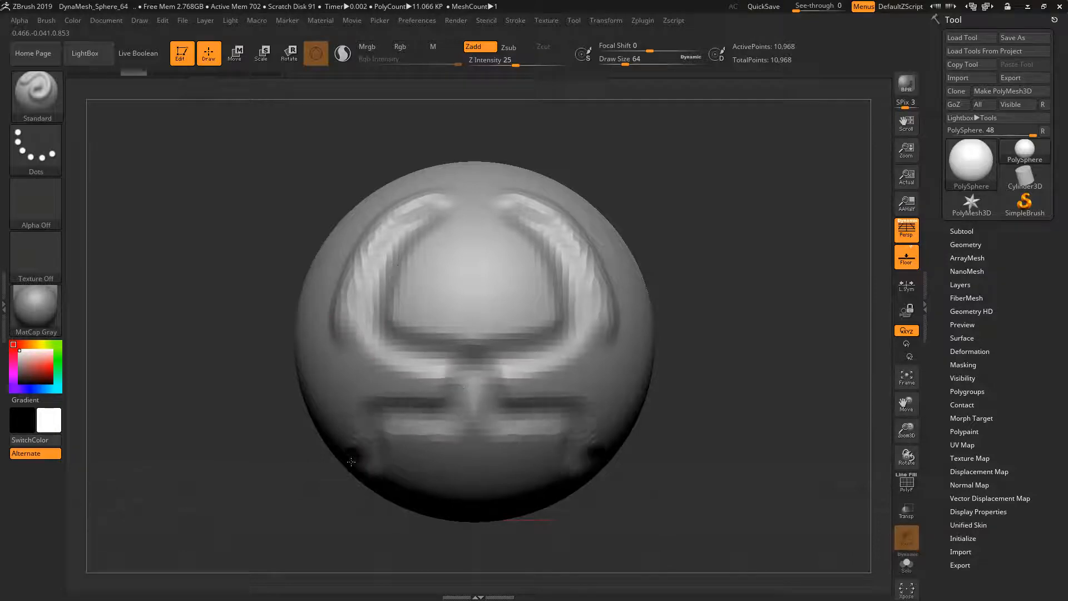
mouse_move(445, 262)
mouse_down()
mouse_move(494, 303)
mouse_move(473, 339)
mouse_move(415, 311)
mouse_move(433, 237)
mouse_move(490, 223)
mouse_up()
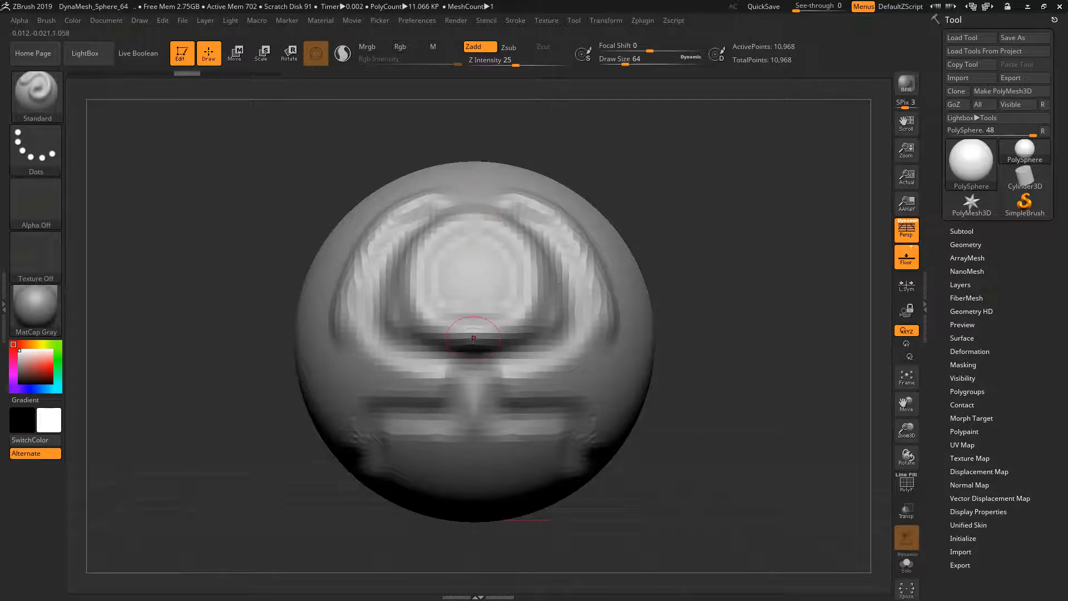
Step: Smooth the raised shapes across the sphere's front, and return the undo history to the unsculpted sphere
mouse_move(477, 245)
shift+mouse_down()
mouse_move(445, 223)
mouse_move(423, 262)
mouse_move(437, 308)
mouse_move(417, 342)
mouse_move(409, 276)
mouse_move(426, 206)
mouse_move(362, 266)
mouse_move(370, 334)
mouse_move(434, 361)
mouse_move(379, 459)
mouse_move(407, 428)
mouse_move(440, 426)
mouse_move(368, 393)
shift+mouse_up()
mouse_move(362, 457)
shift+mouse_down()
mouse_move(384, 367)
mouse_move(368, 232)
shift+mouse_up()
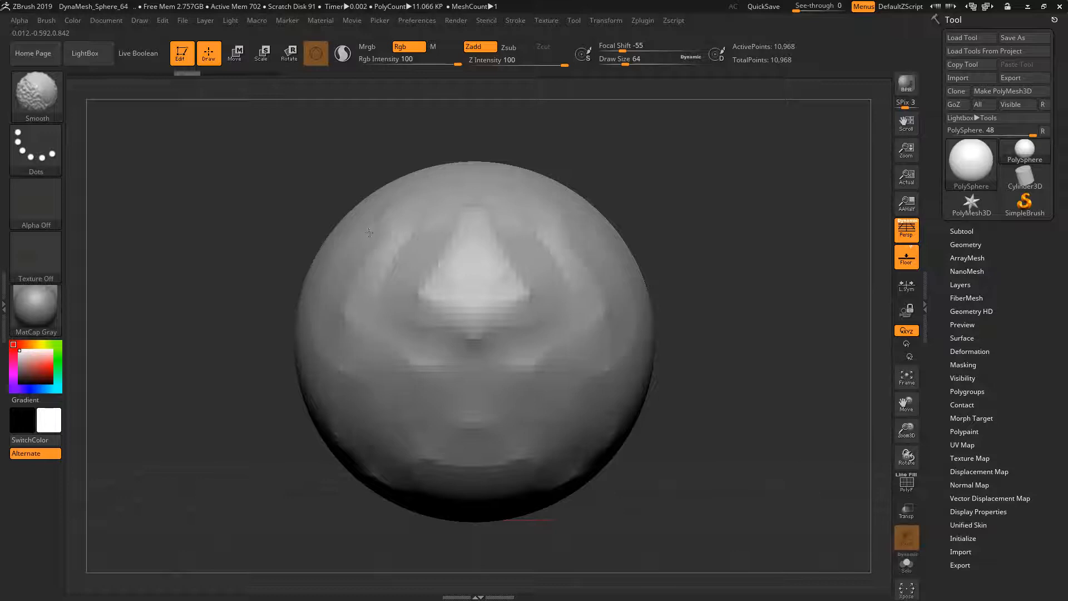
mouse_move(426, 253)
shift+mouse_down()
mouse_move(473, 312)
mouse_move(485, 217)
mouse_move(473, 317)
shift+mouse_up()
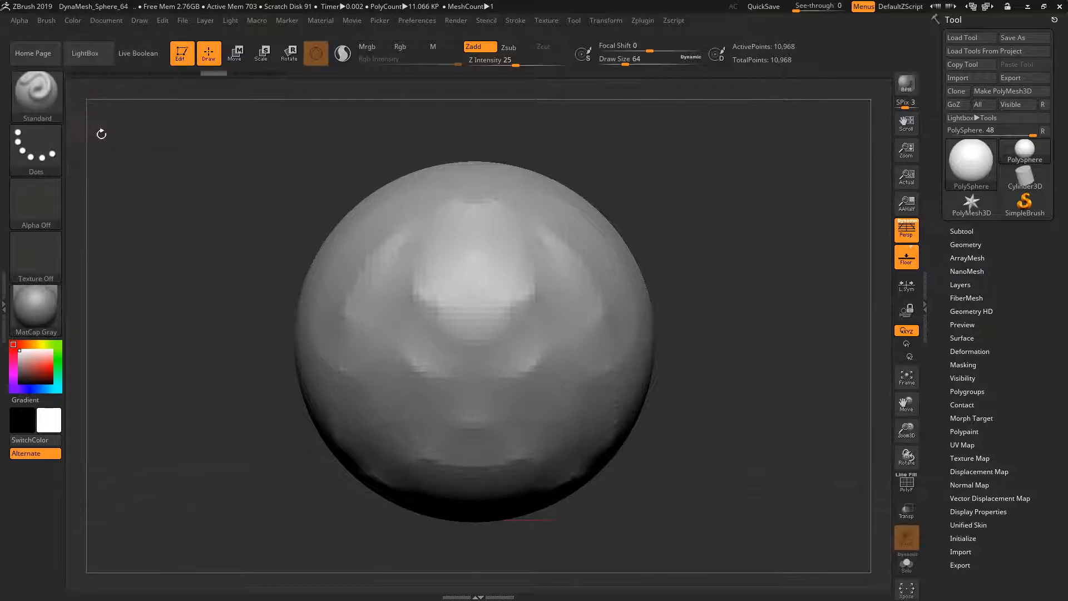
drag(210, 78, 94, 79)
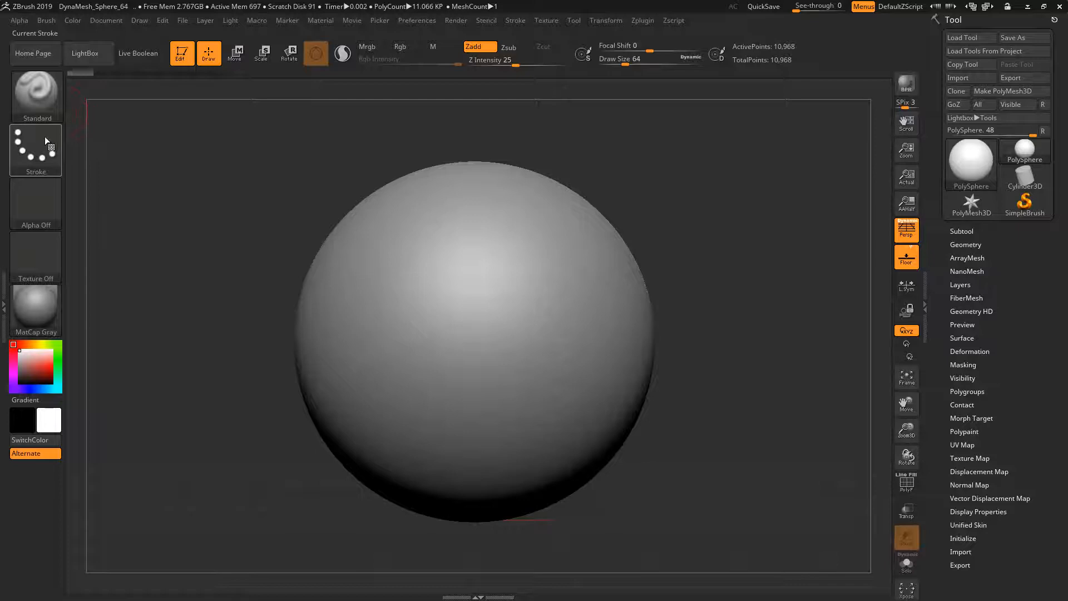
Step: Choose the DragRect stroke, set Z Intensity to 56, and form a symmetrical pair of brow bumps on the upper front
click(32, 152)
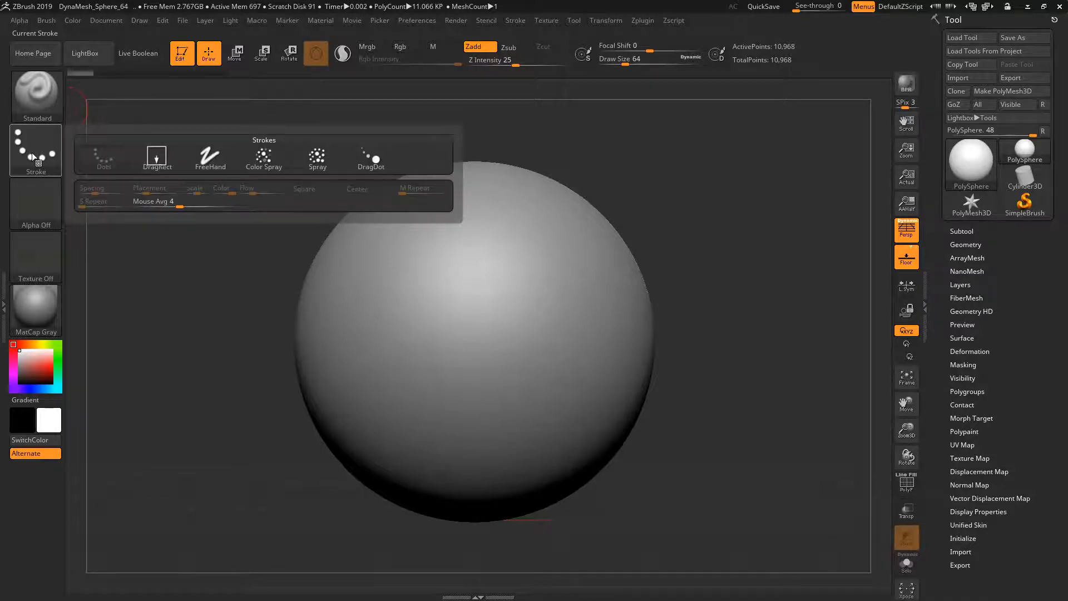
click(161, 160)
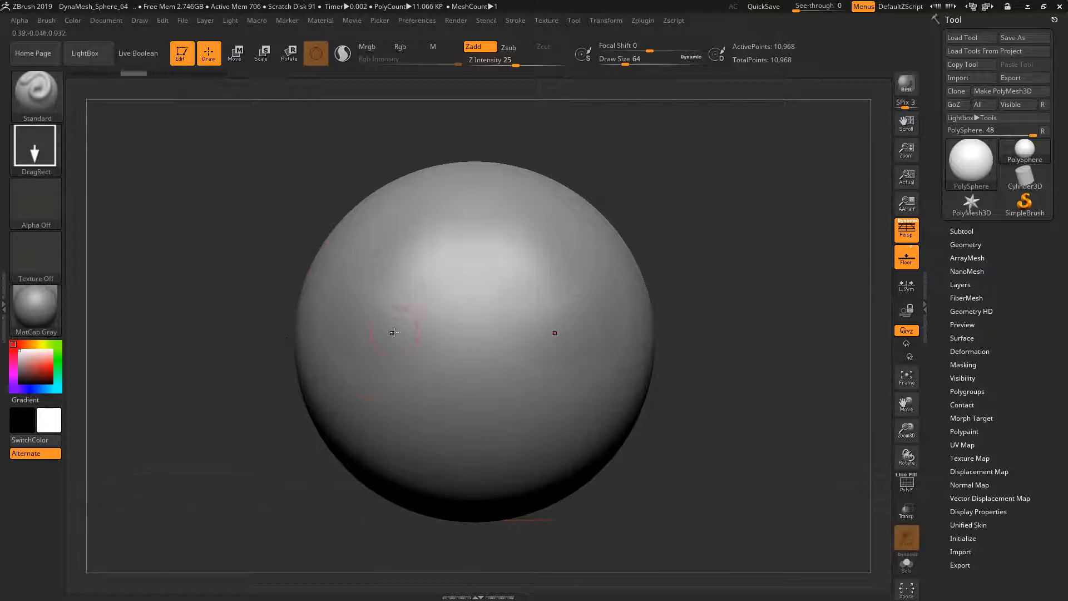
drag(509, 66, 541, 65)
drag(415, 215, 356, 232)
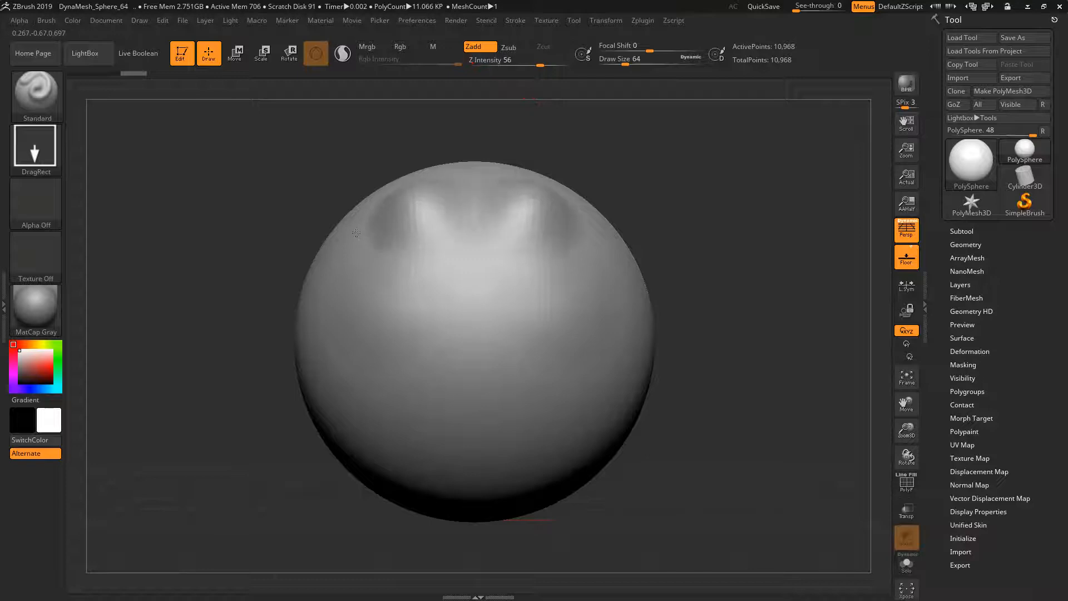
Step: Form a pair of large eye sockets below the brow bumps and two small nostrils beneath them at Draw Size 36
drag(381, 322, 314, 332)
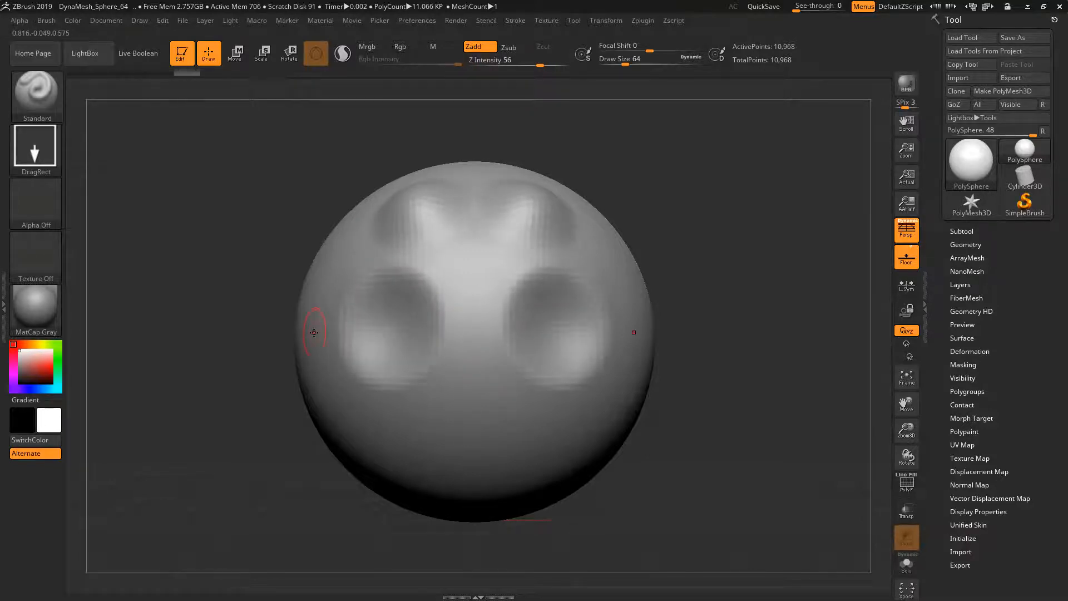
key(ctrl+z)
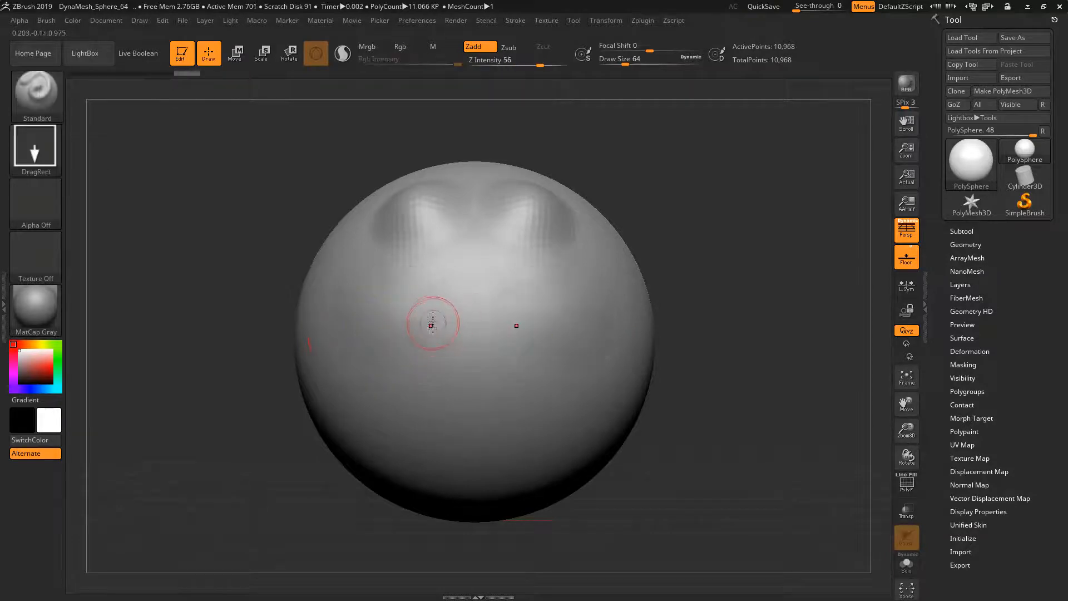
mouse_move(435, 314)
mouse_down()
mouse_move(378, 318)
mouse_move(430, 321)
mouse_up()
key(ctrl+z)
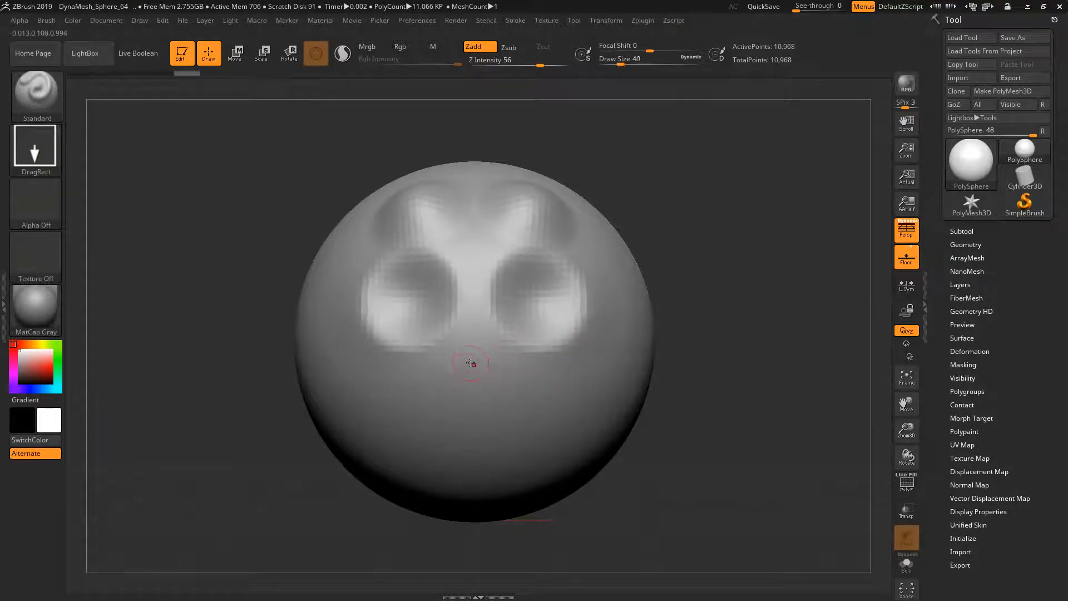
drag(453, 371, 429, 372)
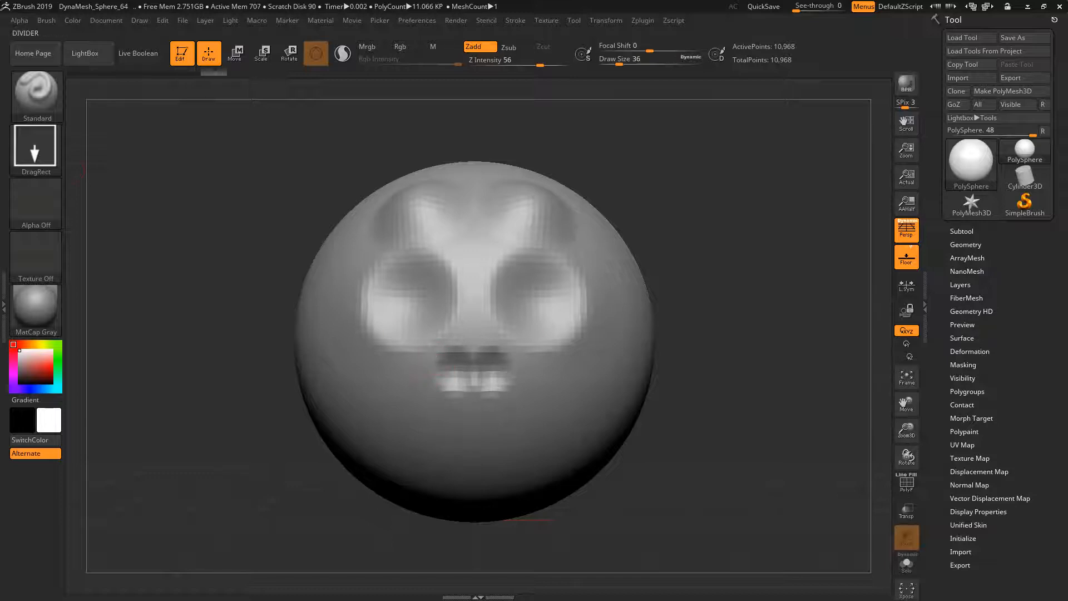
Step: Switch the stroke type to Dots and sculpt outlines around the eye sockets and nostrils
click(49, 148)
click(96, 156)
mouse_move(473, 346)
mouse_down()
mouse_move(472, 386)
mouse_move(431, 396)
mouse_move(462, 349)
mouse_move(371, 332)
mouse_move(372, 257)
mouse_move(439, 275)
mouse_move(454, 331)
mouse_up()
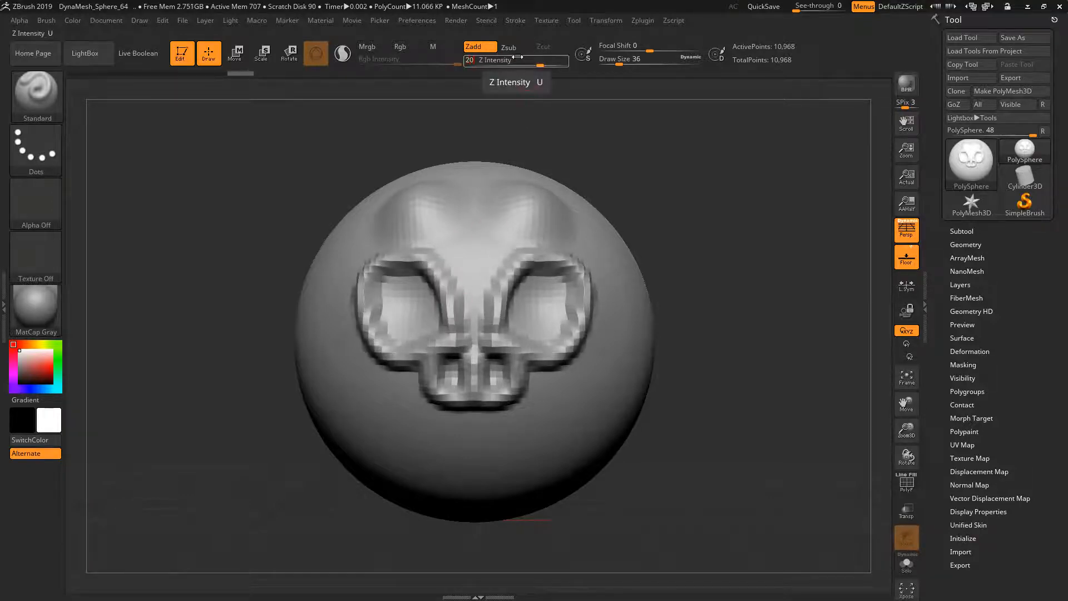
Step: Set Z Intensity to 20, smooth the sculpted face, and return the undo history to the unsculpted sphere
key(Return)
mouse_move(440, 267)
shift+mouse_down()
mouse_move(380, 260)
mouse_move(363, 330)
mouse_move(440, 409)
mouse_move(471, 406)
mouse_move(472, 347)
mouse_move(431, 267)
mouse_move(361, 267)
mouse_move(397, 356)
mouse_move(455, 353)
mouse_move(470, 405)
mouse_move(445, 398)
shift+mouse_up()
mouse_move(673, 234)
mouse_down()
mouse_move(688, 215)
mouse_move(658, 236)
mouse_up()
drag(330, 79, 89, 81)
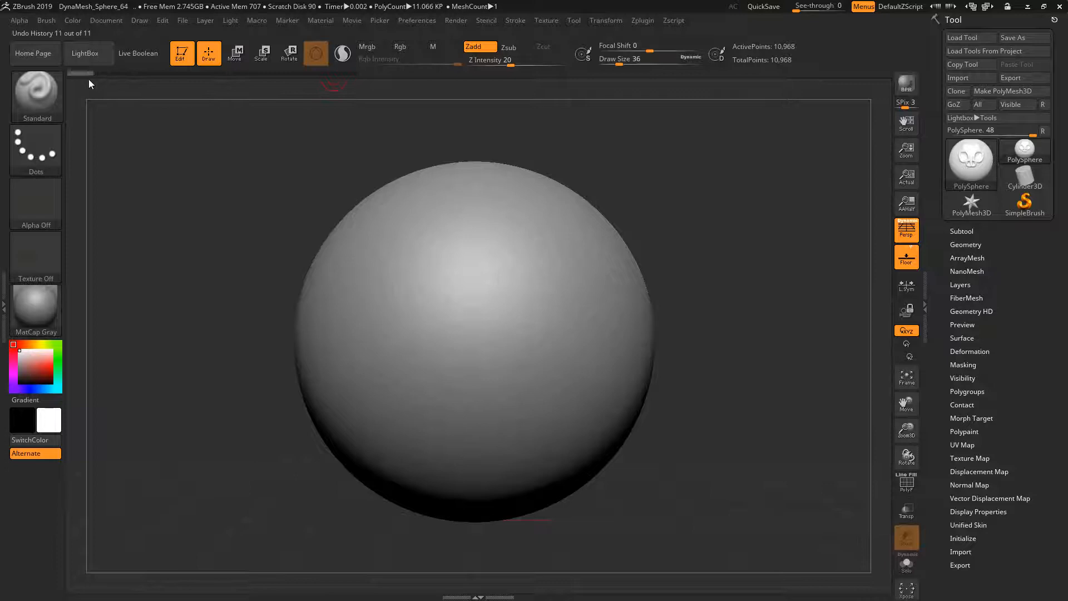
Step: Try the Color Spray and Spray strokes across the sphere's front, undoing each test stroke
click(33, 153)
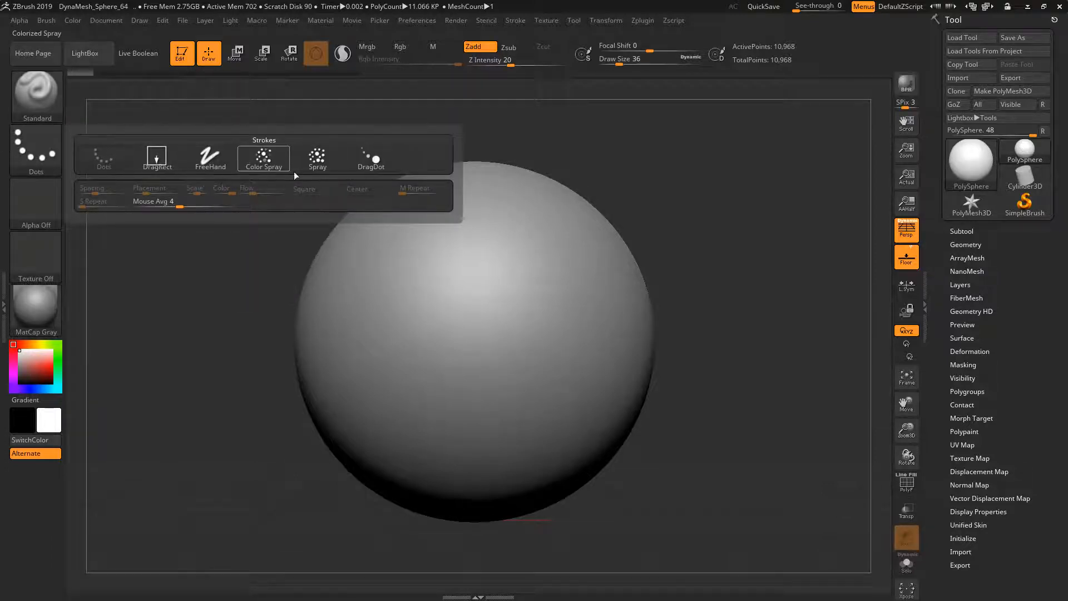
click(264, 159)
mouse_move(415, 239)
mouse_down()
mouse_move(402, 275)
mouse_move(346, 318)
mouse_up()
key(ctrl+z)
click(35, 152)
click(318, 159)
mouse_move(455, 226)
mouse_down()
mouse_move(413, 226)
mouse_move(400, 301)
mouse_move(378, 342)
mouse_move(331, 300)
mouse_move(363, 376)
mouse_move(413, 408)
mouse_up()
key(ctrl+z)
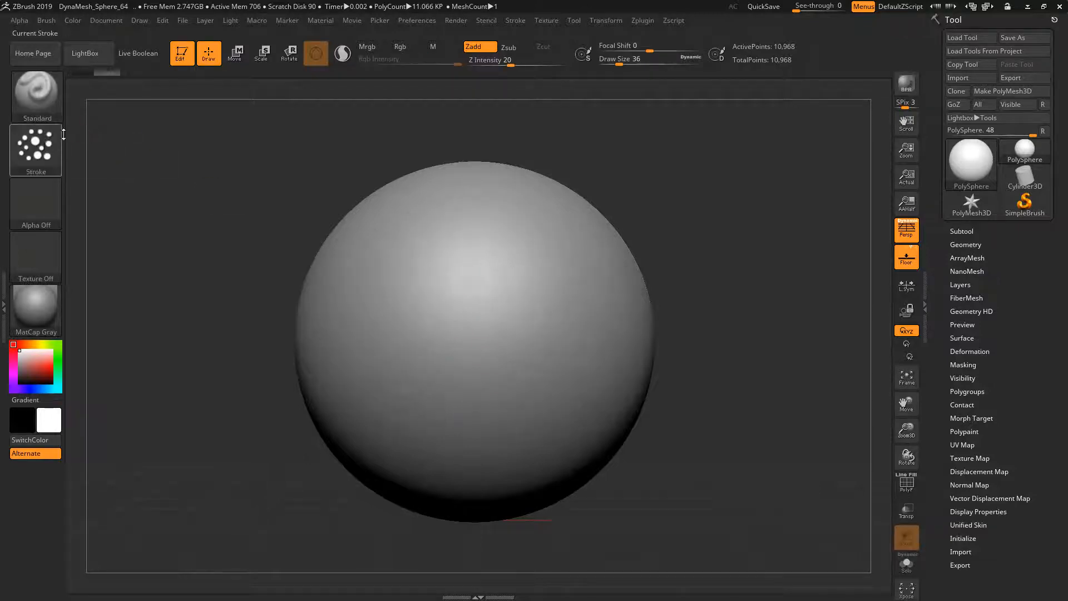
Step: Test the DragDot stroke at Draw Size 84 and Z Intensity 46 with paired upper bumps, and return the undo history to the plain sphere
click(34, 152)
click(370, 158)
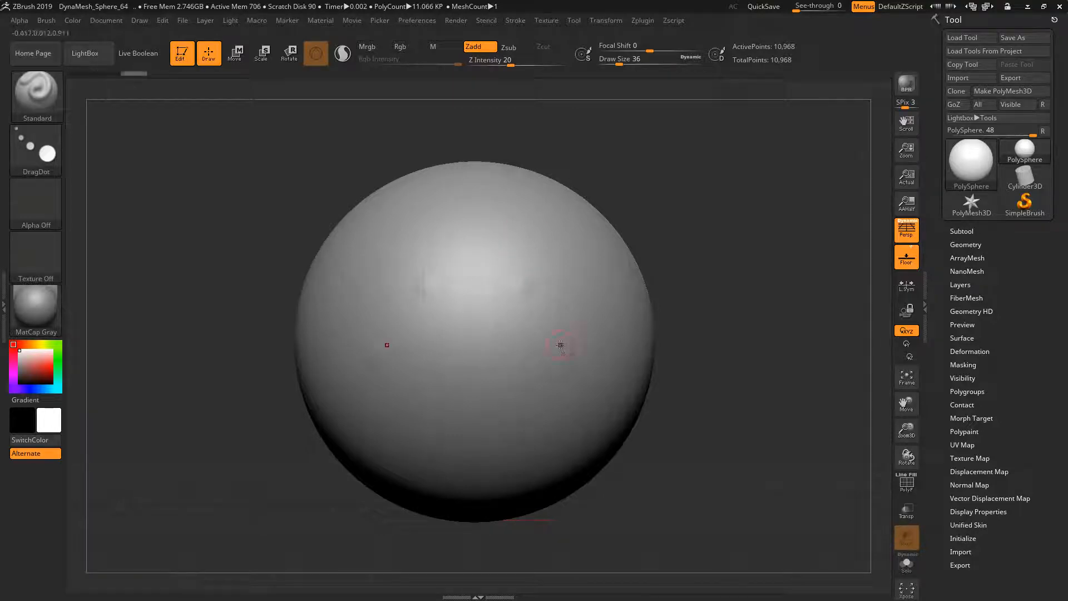
key(])
key(])
key(])
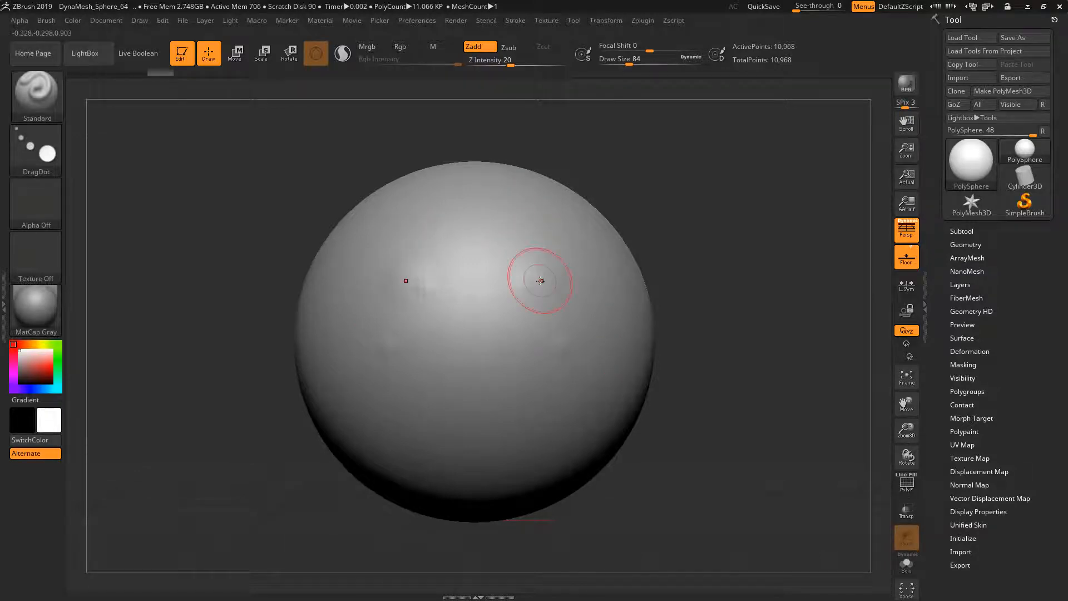
drag(511, 65, 533, 65)
mouse_move(508, 210)
mouse_down()
mouse_move(587, 267)
mouse_move(529, 238)
mouse_move(554, 223)
mouse_move(520, 262)
mouse_move(533, 326)
mouse_move(476, 492)
mouse_move(442, 417)
mouse_move(453, 298)
mouse_move(415, 214)
mouse_up()
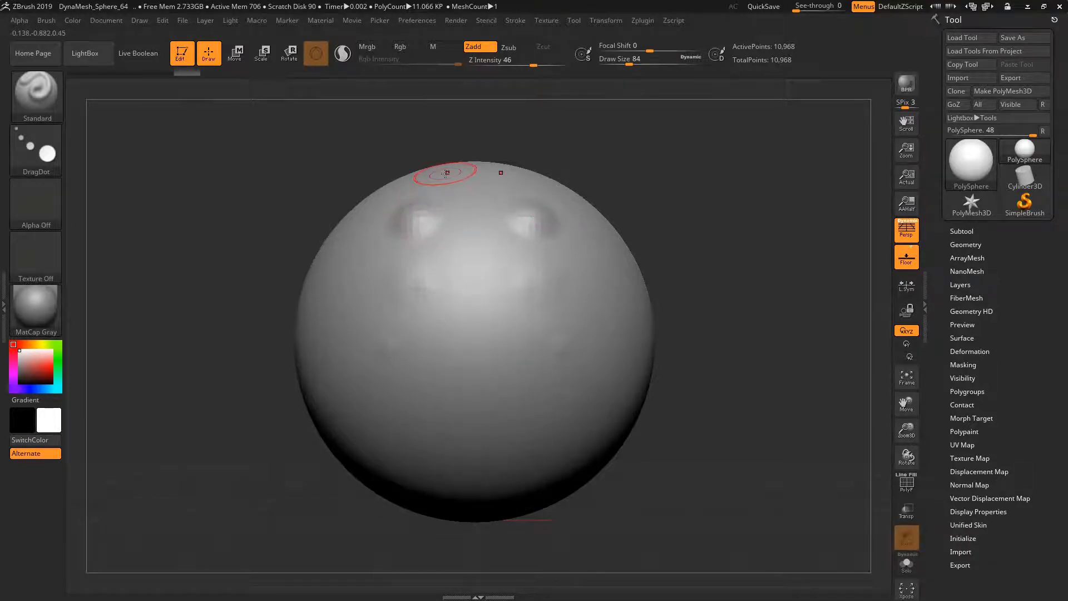
click(161, 73)
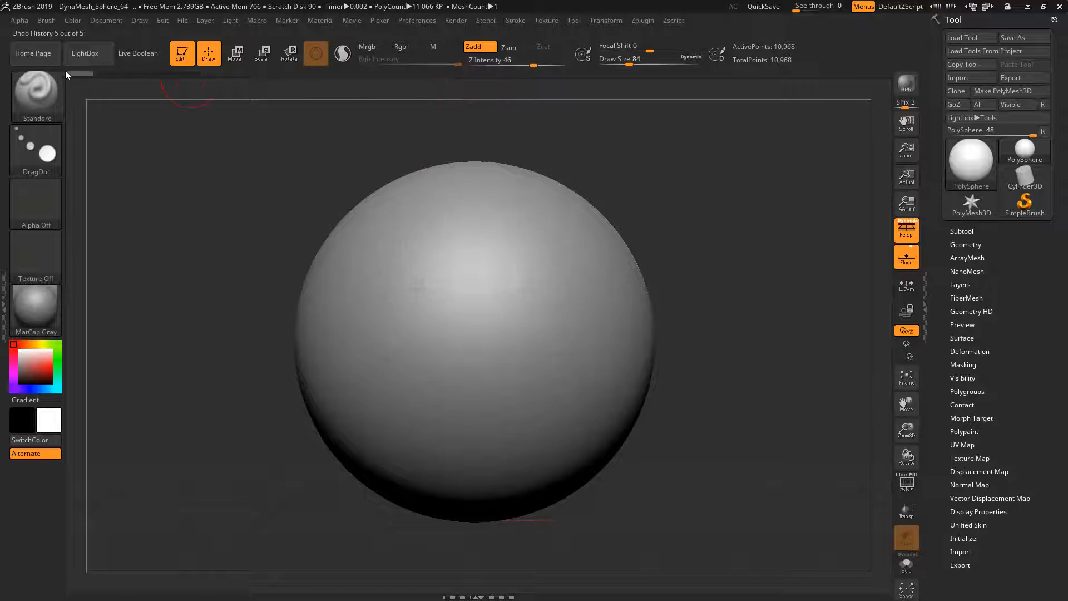
Step: Choose the Dots stroke with the star-shaped Alpha 10, and try a stroke across the sphere's front before undoing it
click(65, 152)
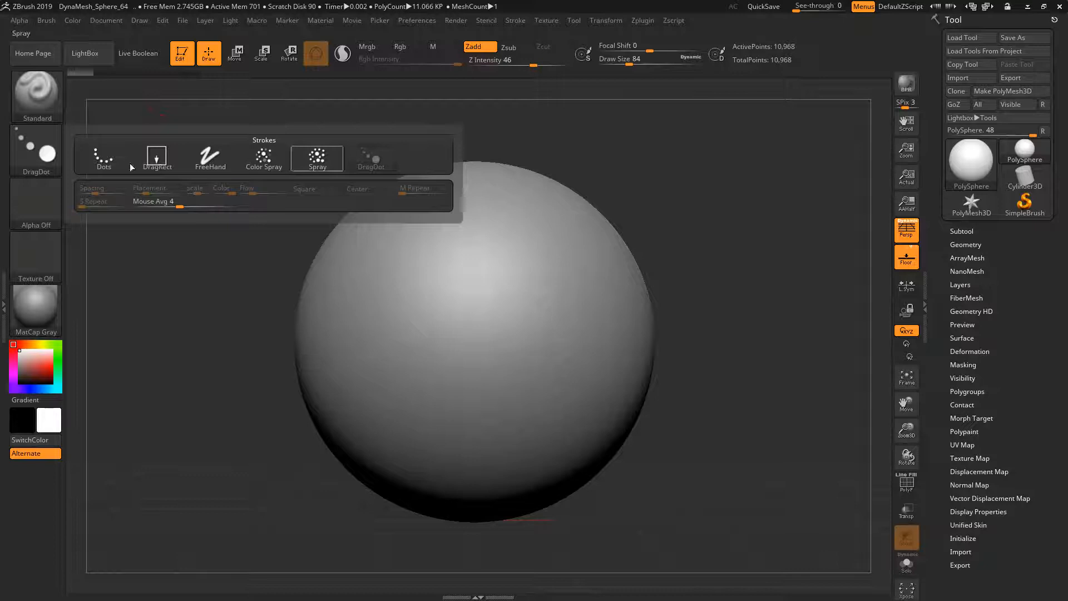
click(105, 158)
click(36, 201)
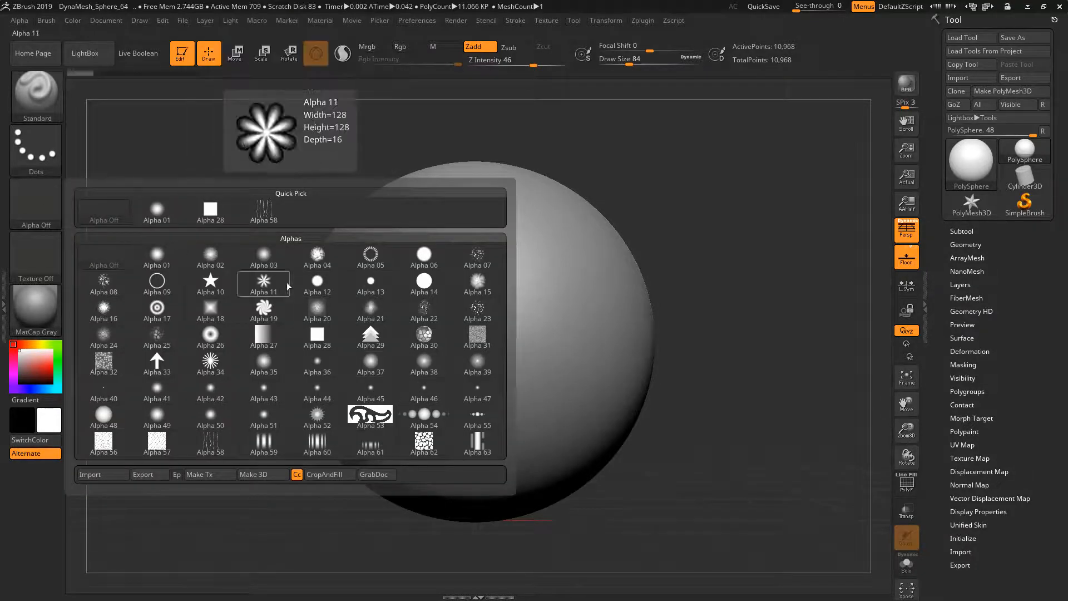
click(211, 282)
drag(440, 290, 506, 289)
key(ctrl+z)
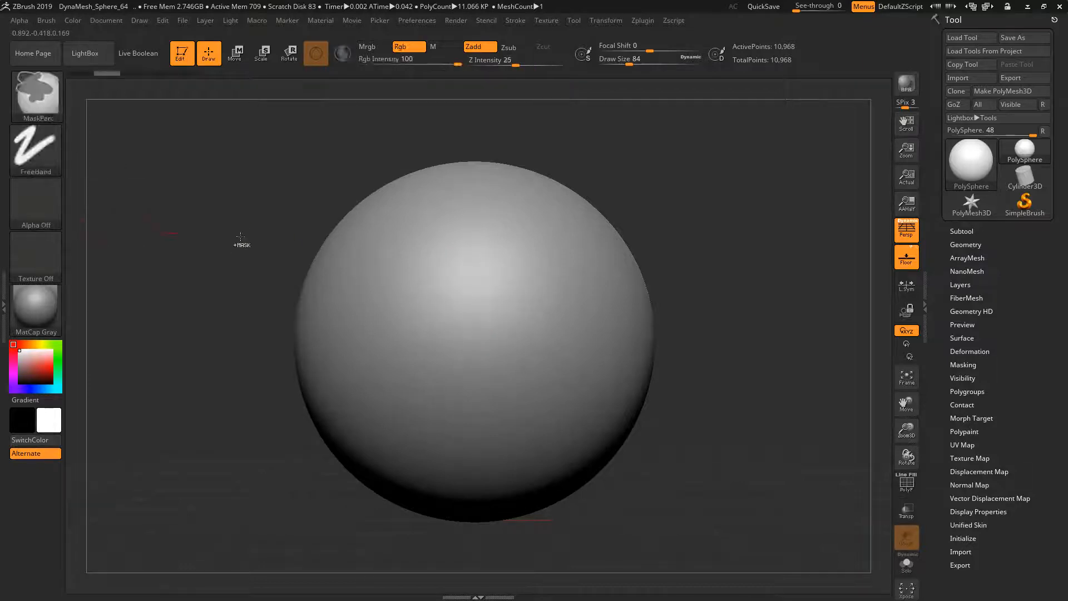
Step: Switch to the DragRect stroke and try stamping a symmetrical pair of large stars on the sphere's front
click(37, 155)
click(32, 152)
click(156, 157)
mouse_move(437, 281)
mouse_down()
mouse_move(372, 302)
mouse_move(317, 359)
mouse_up()
key(ctrl+z)
Step: Cover the sphere's front with overlapping star stamps at Draw Size 120, and return the undo history to the unsculpted sphere
key(])
key(])
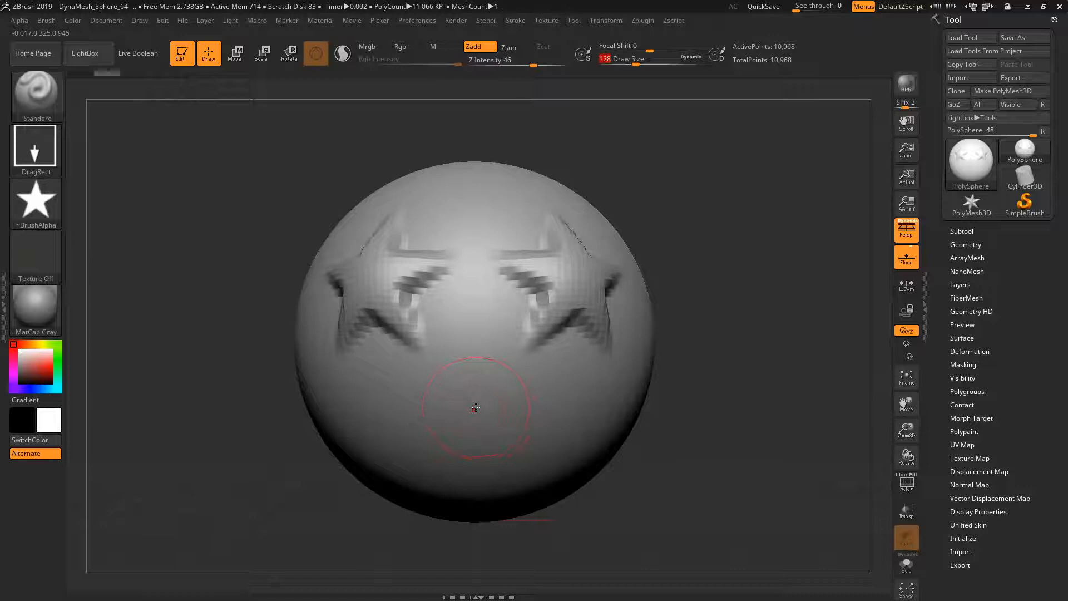
key(bracketright)
drag(476, 209, 503, 265)
drag(475, 401, 558, 453)
drag(592, 392, 526, 432)
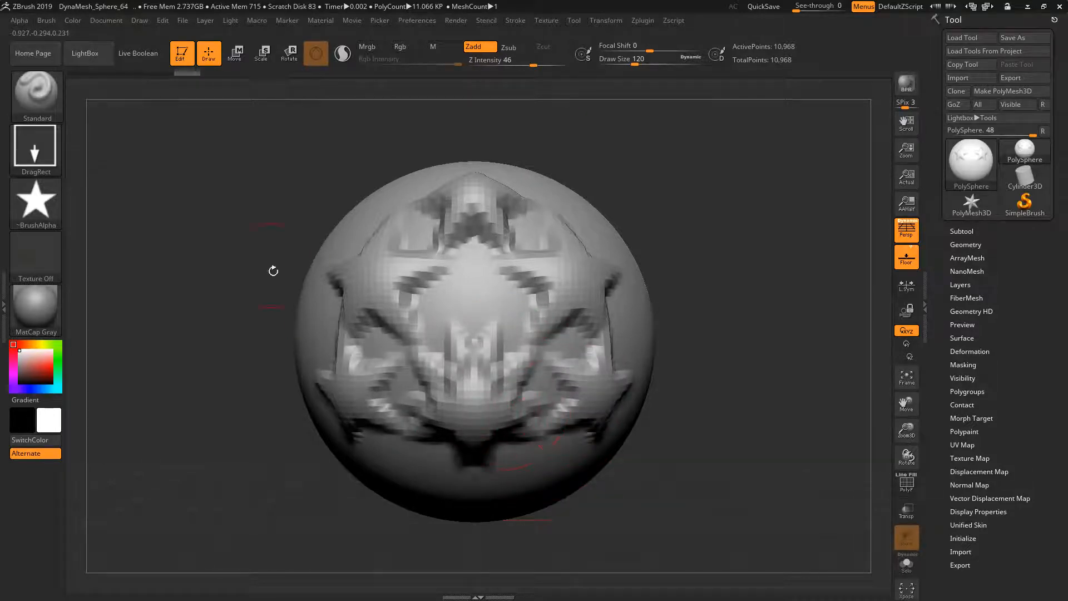
drag(181, 72, 41, 72)
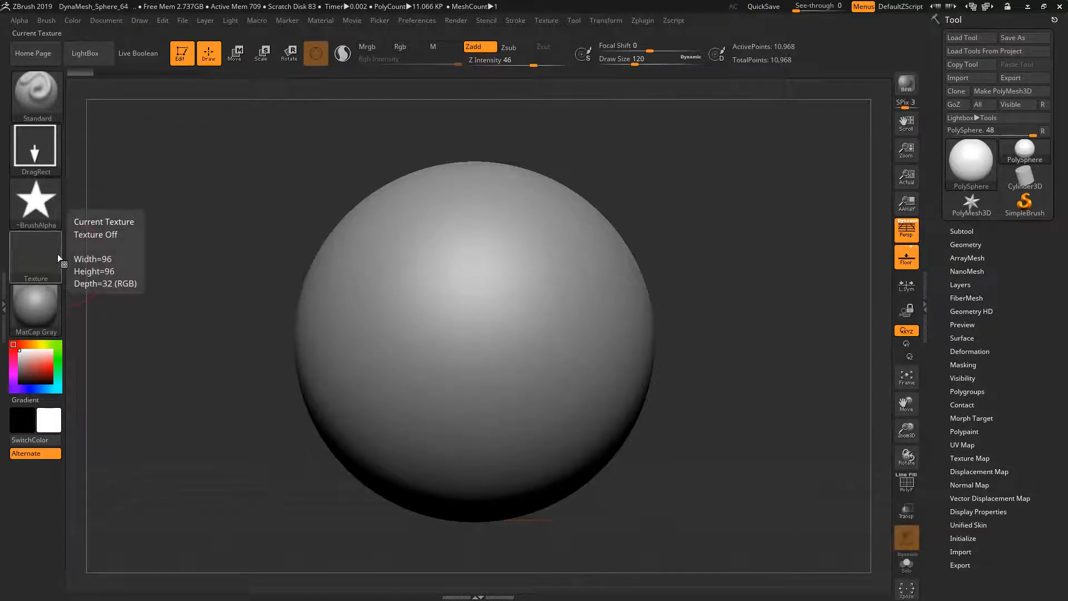
Step: Restore the Dots stroke with Alpha Off, and make a test stroke on the sphere's front before undoing it
click(35, 146)
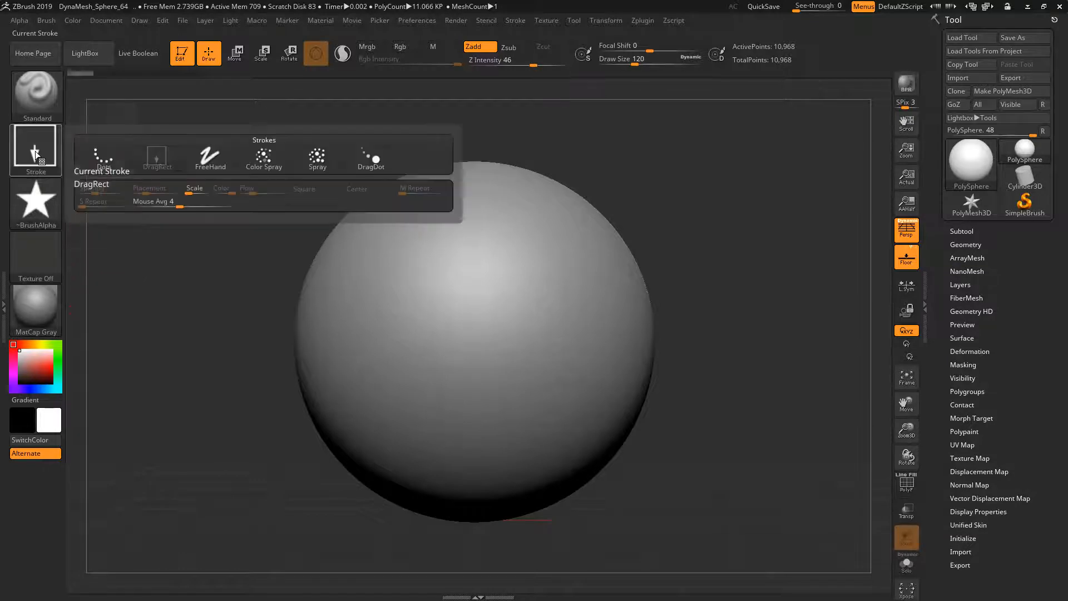
click(88, 160)
click(40, 205)
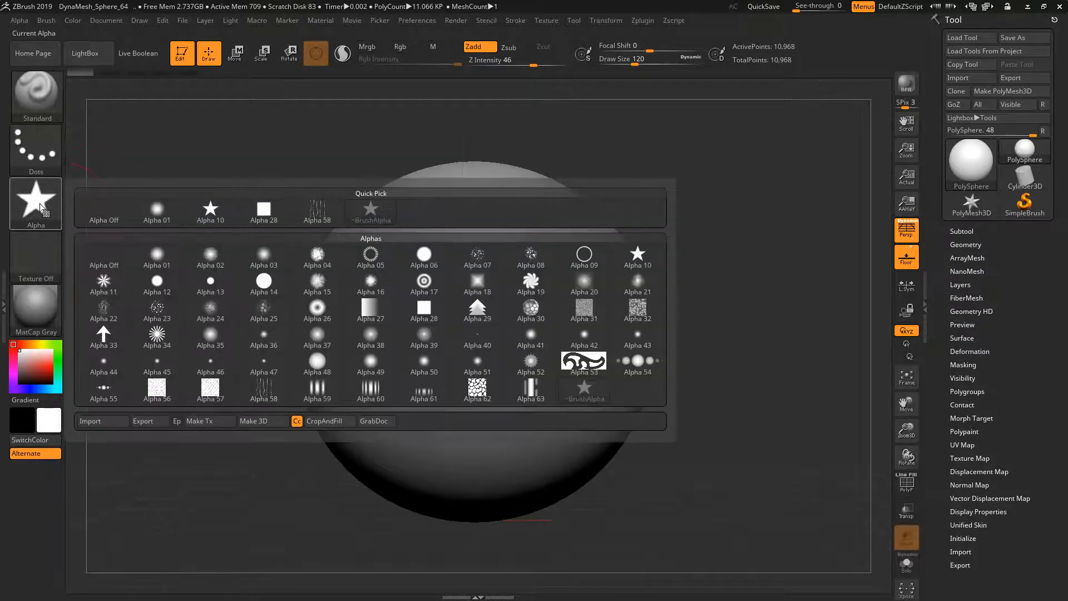
click(104, 257)
drag(461, 259, 378, 300)
key(ctrl+z)
click(36, 94)
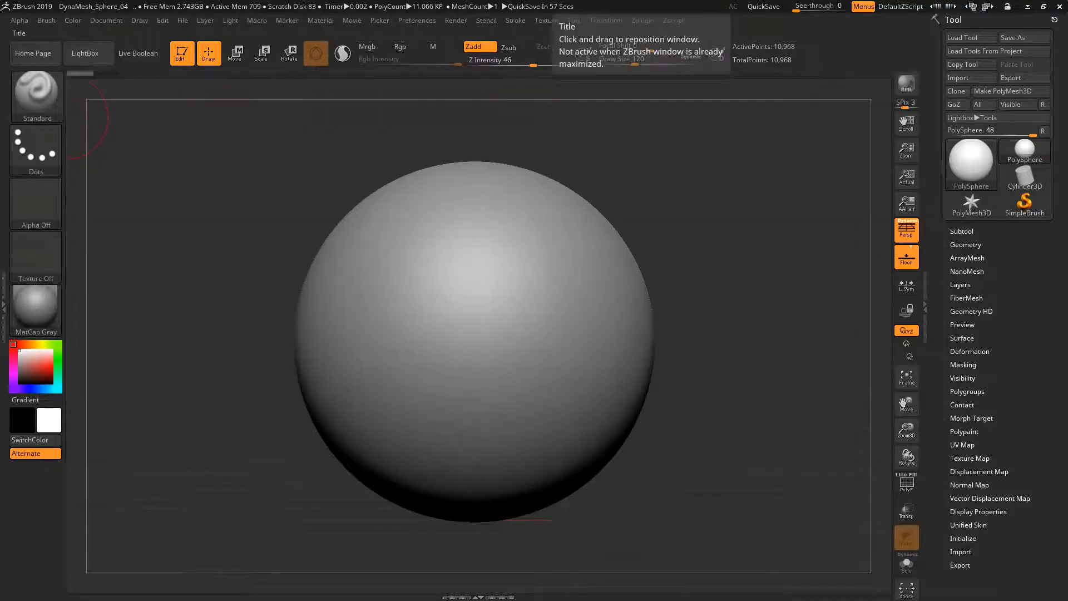
Step: Load the custom interface configuration CustomI_Zbrush.cfg from the Zbrush_Doc folder on the DATA (D:) drive
click(412, 20)
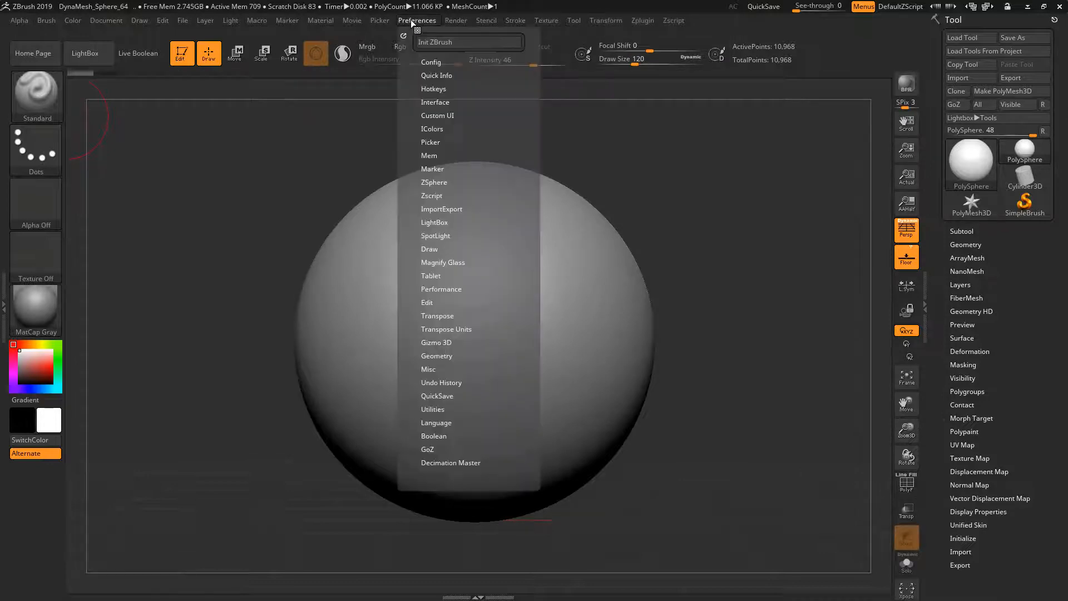
click(431, 62)
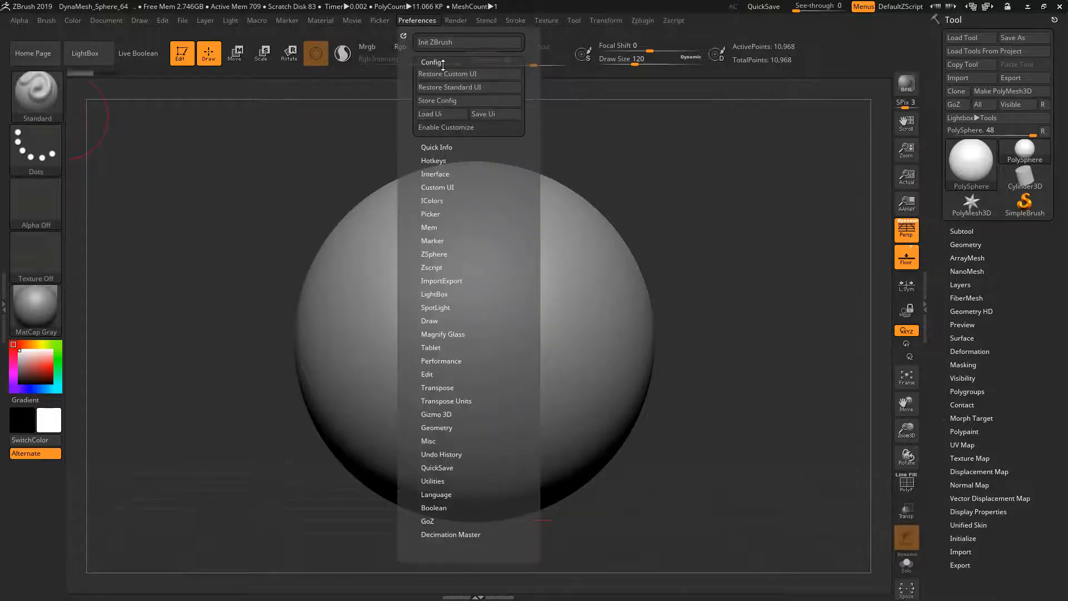
click(433, 114)
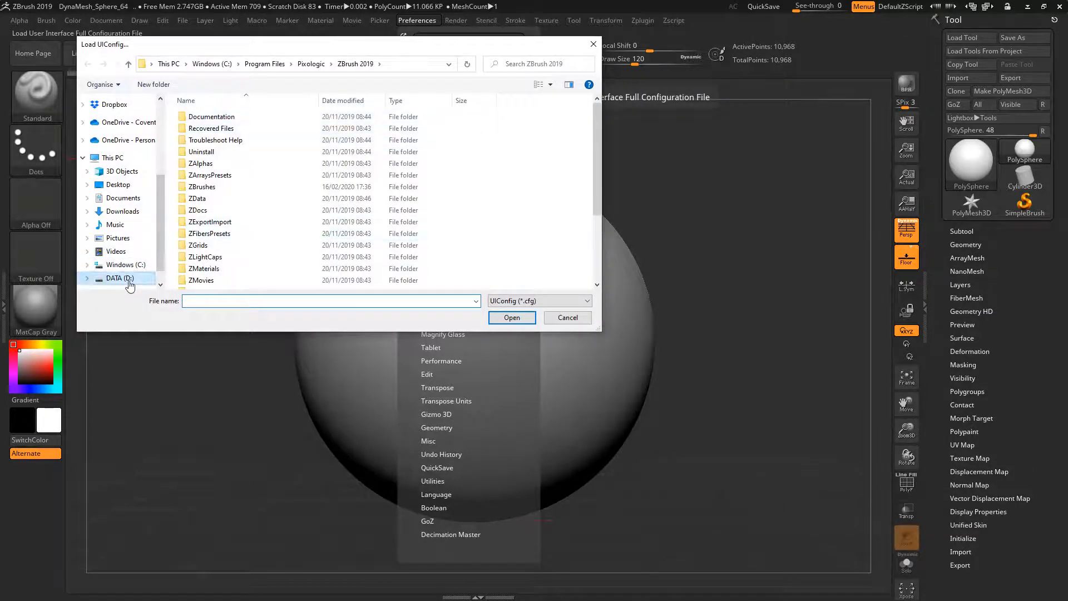
click(120, 279)
scroll(270, 253, down, 5)
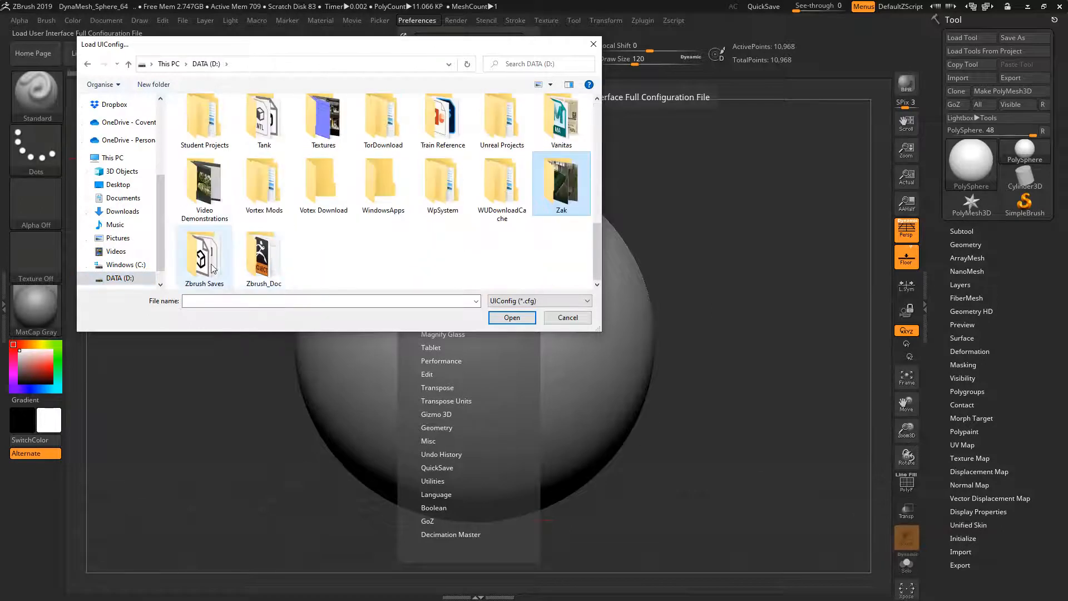
double_click(262, 267)
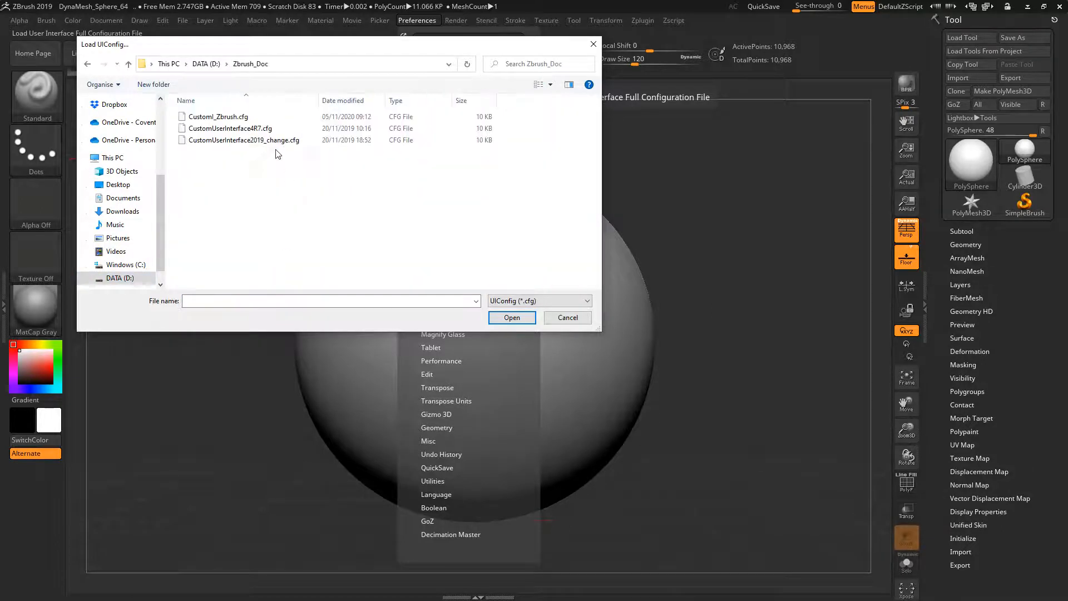
double_click(230, 118)
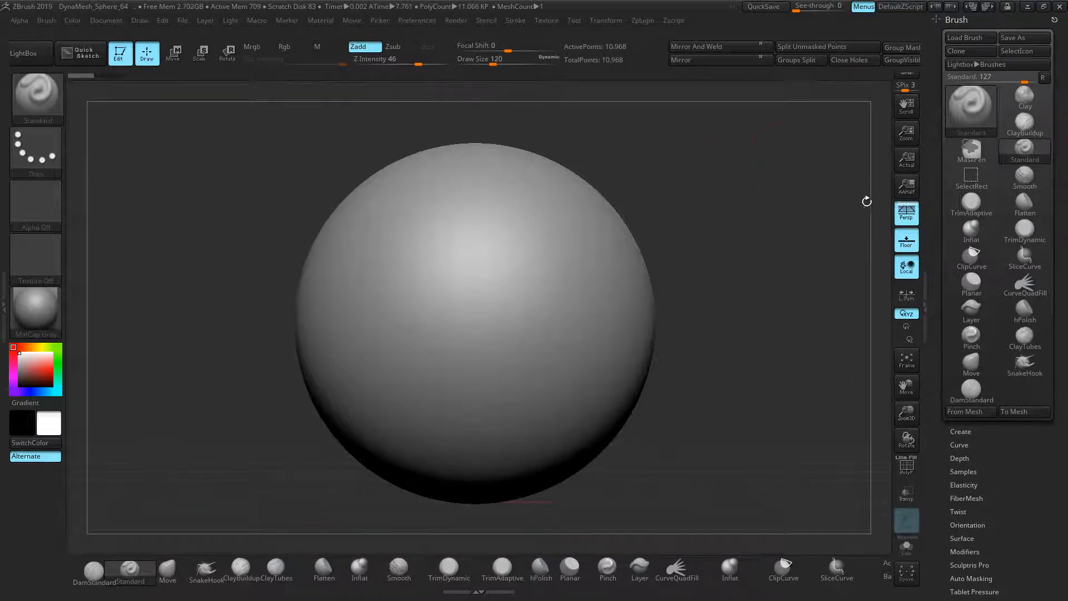
Step: Look at the interface color preferences, and change the current color to green and back to light gray
click(423, 21)
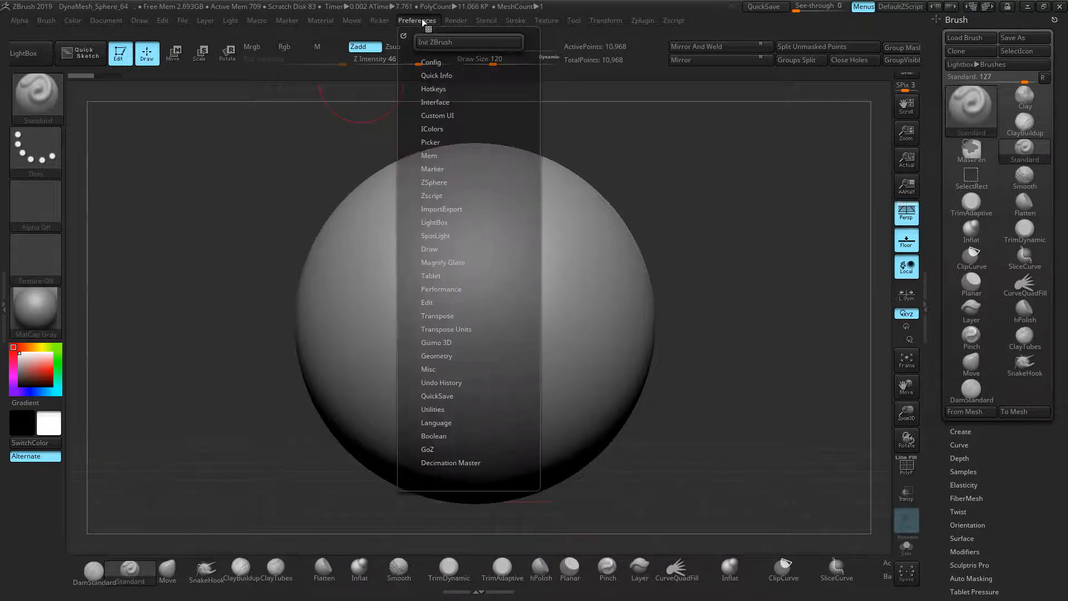
click(437, 129)
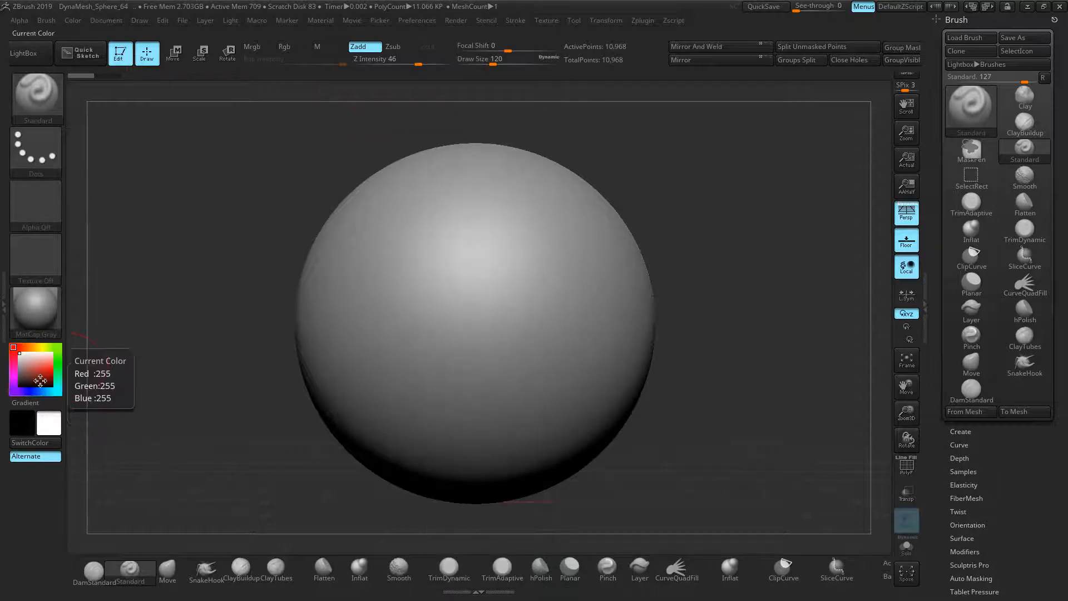
drag(41, 391, 61, 364)
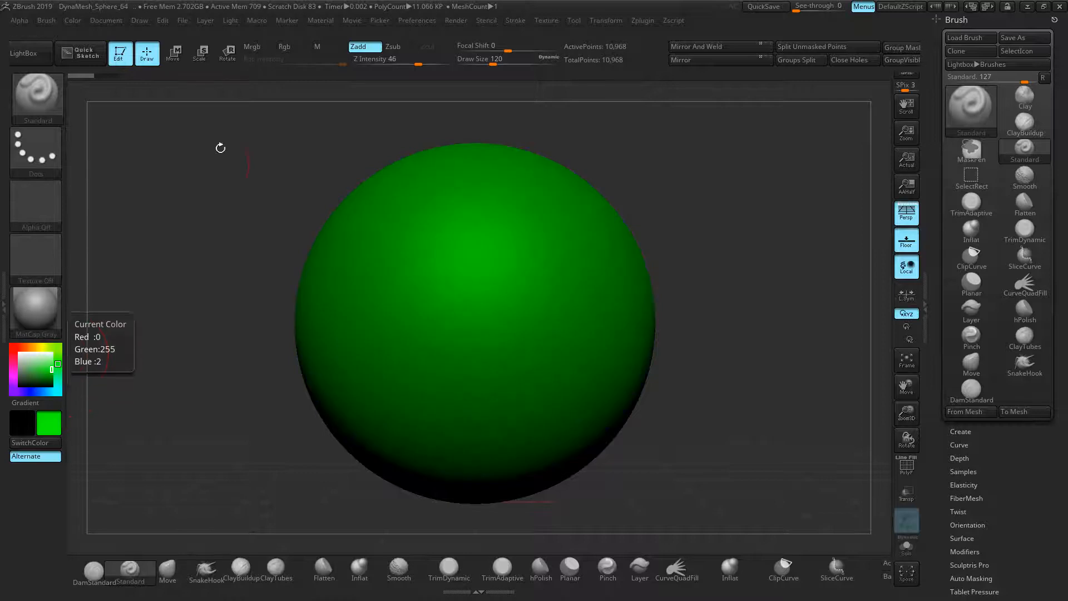
click(422, 22)
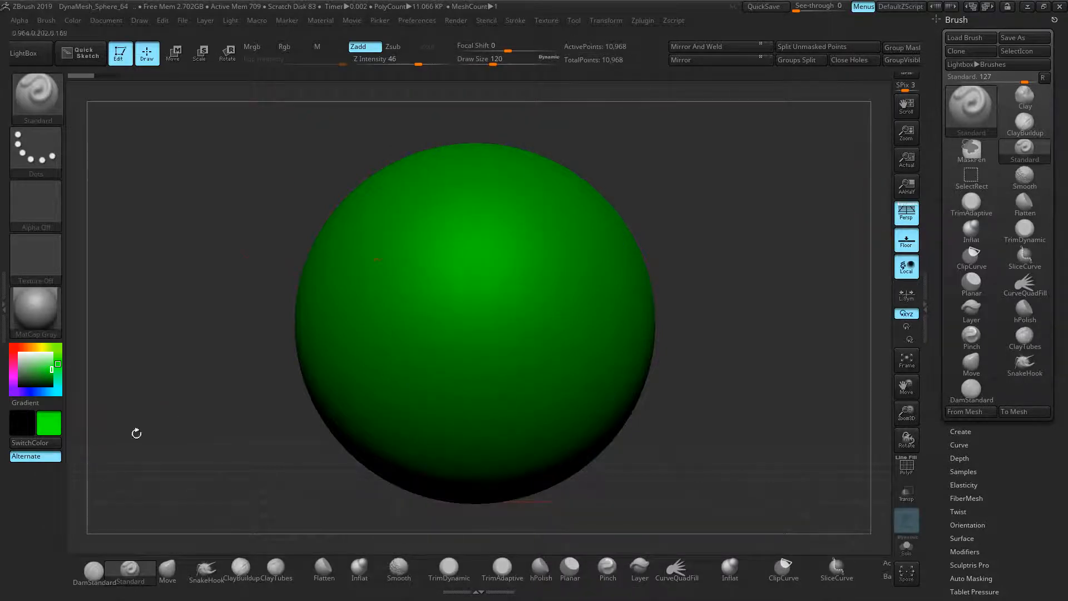
click(20, 359)
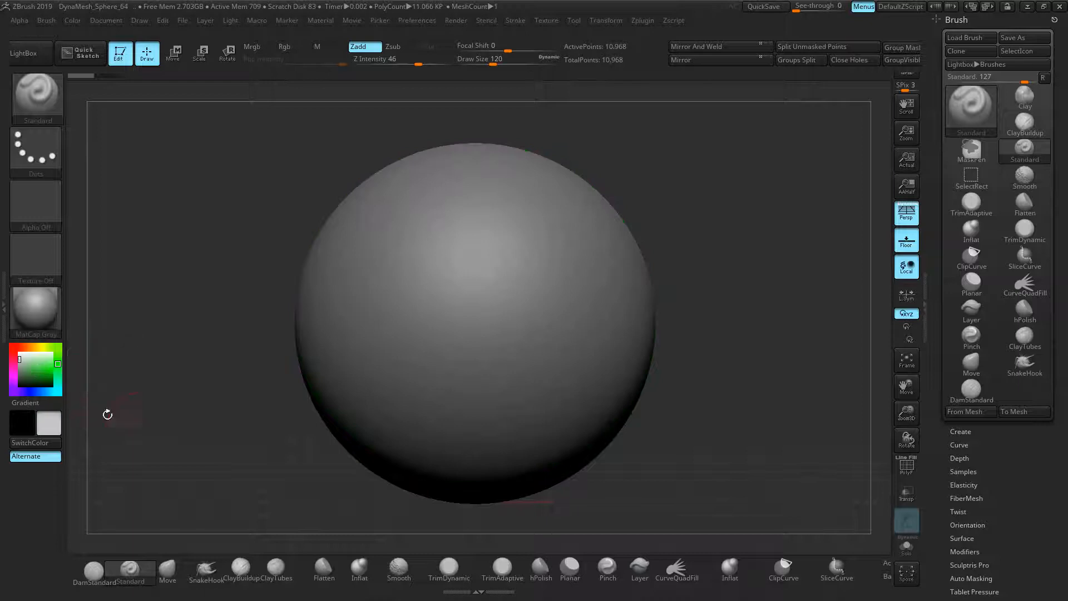
Step: Open the full brush library and choose the Morph brush
mouse_move(644, 248)
ctrl+right_down()
mouse_move(702, 234)
mouse_move(700, 245)
ctrl+right_up()
mouse_move(700, 246)
alt+right_down()
mouse_move(673, 222)
mouse_move(669, 240)
mouse_move(439, 95)
mouse_move(697, 120)
mouse_move(616, 242)
mouse_move(713, 243)
alt+right_up()
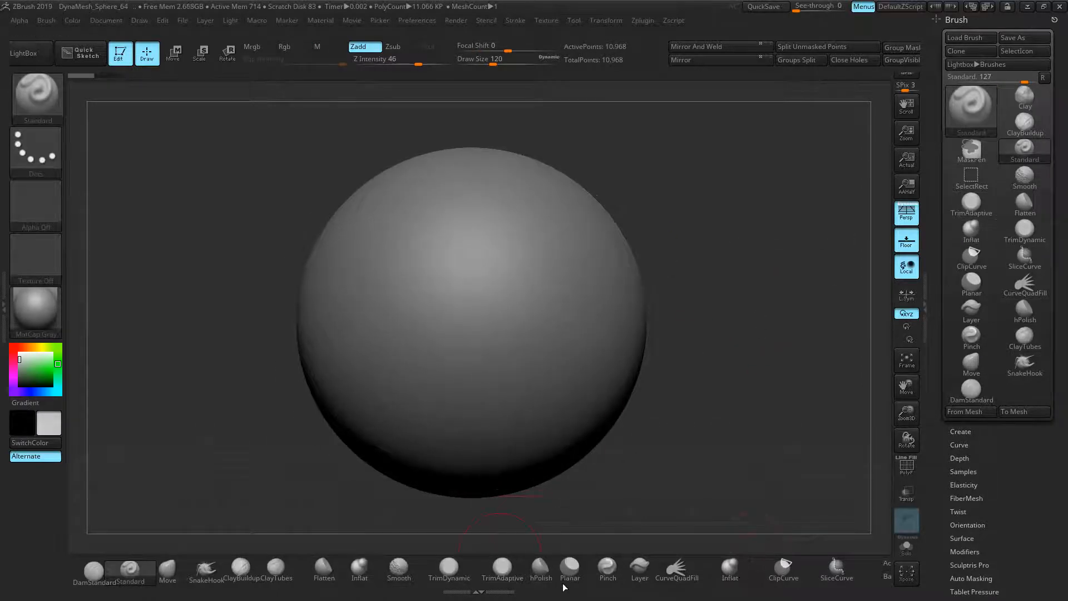
key(ctrl)
key(ctrl)
mouse_move(579, 587)
mouse_down()
mouse_move(62, 594)
mouse_move(621, 555)
mouse_move(106, 565)
mouse_move(609, 544)
mouse_move(129, 563)
mouse_move(644, 532)
mouse_move(583, 532)
mouse_up()
click(32, 97)
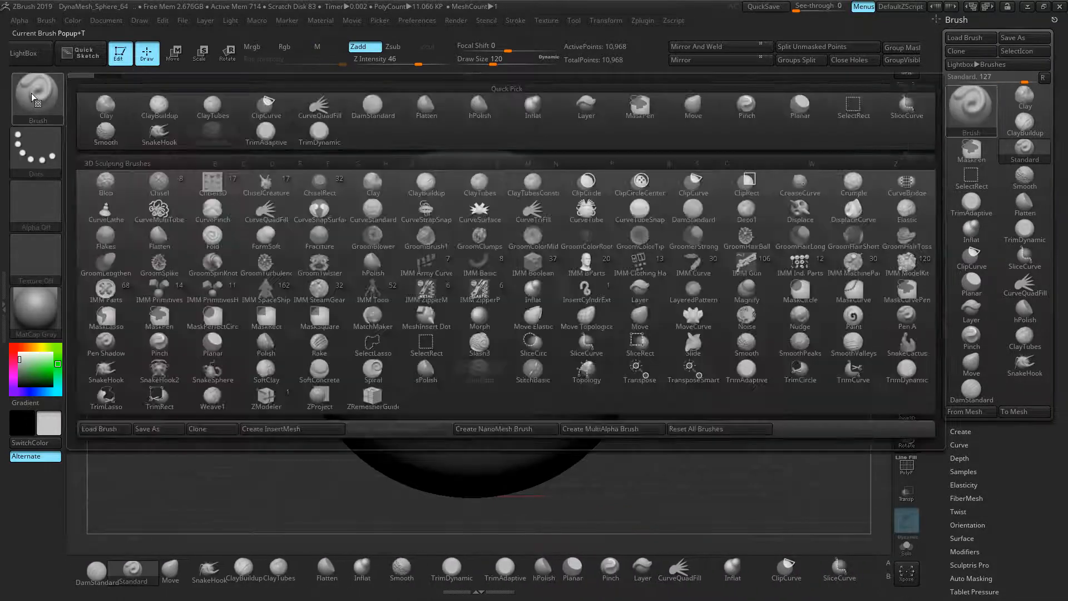
click(480, 324)
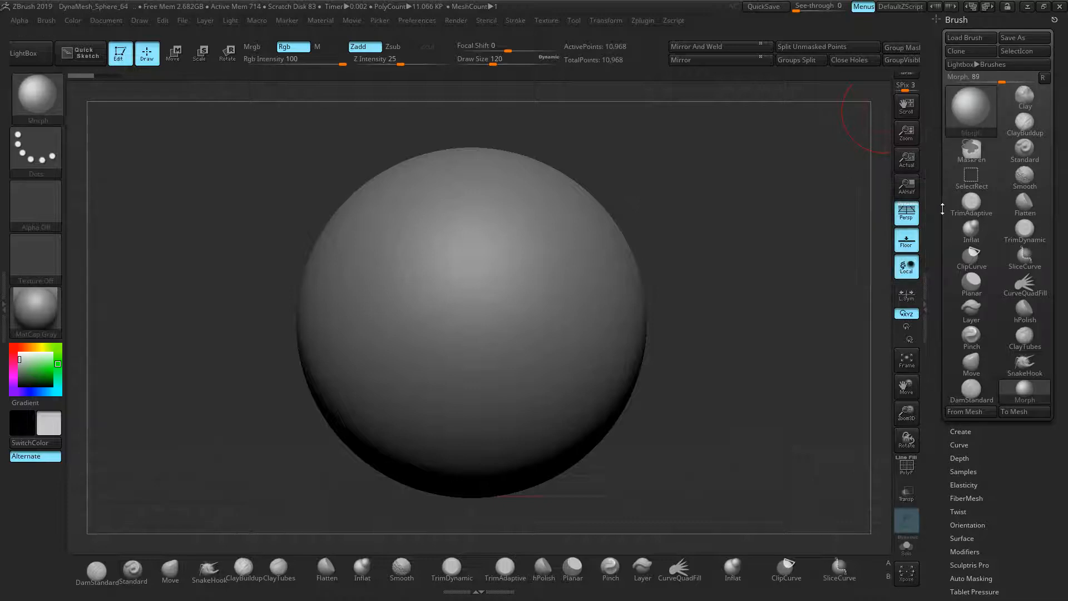
Step: Expand the side tray holding the Material and Stroke palettes, and collapse it again
click(6, 305)
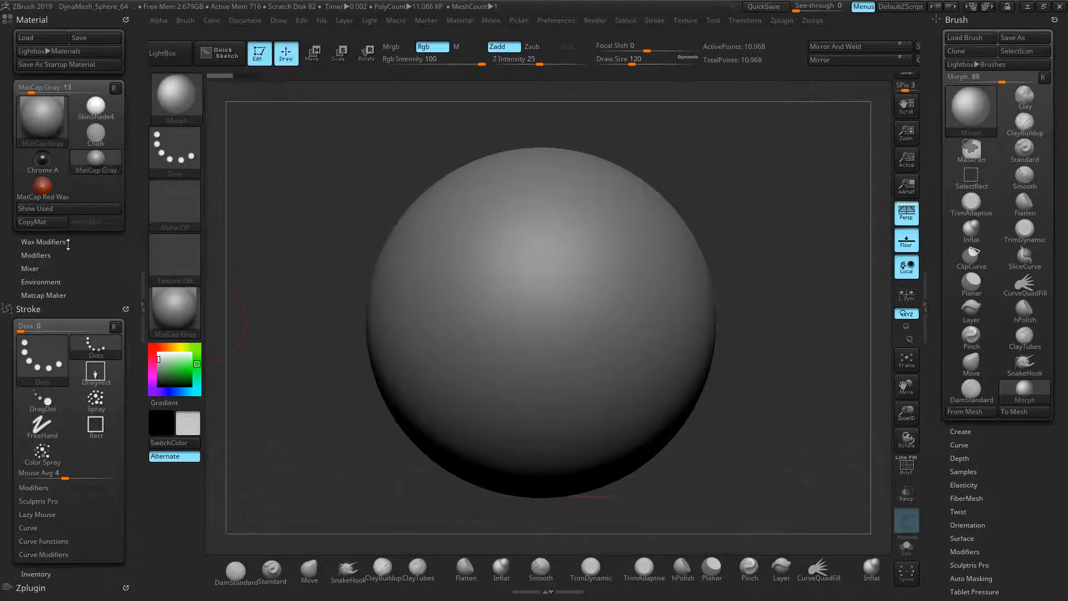
click(141, 306)
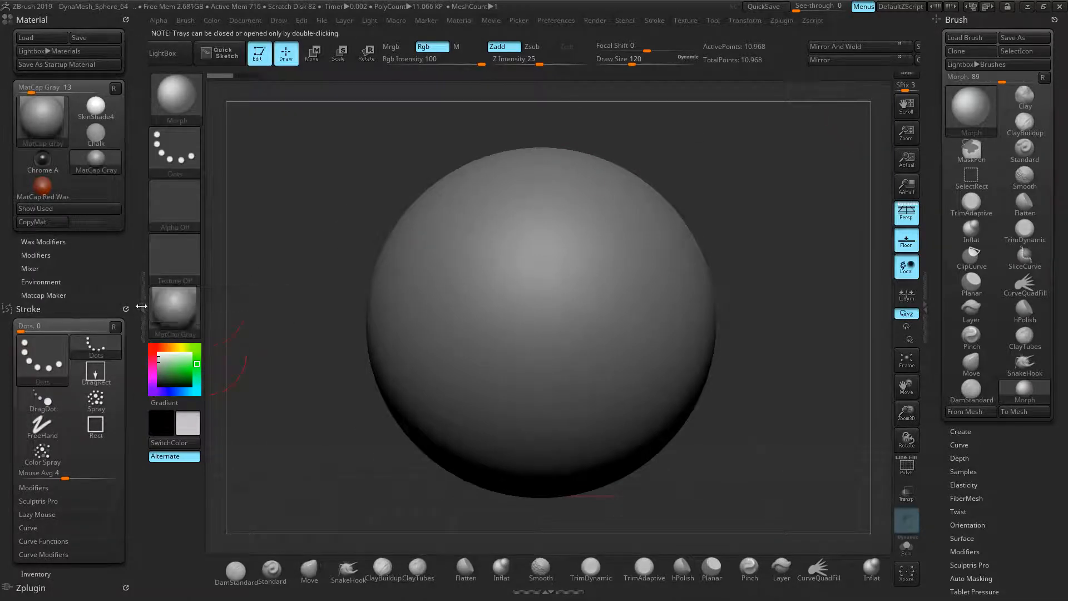
double_click(141, 307)
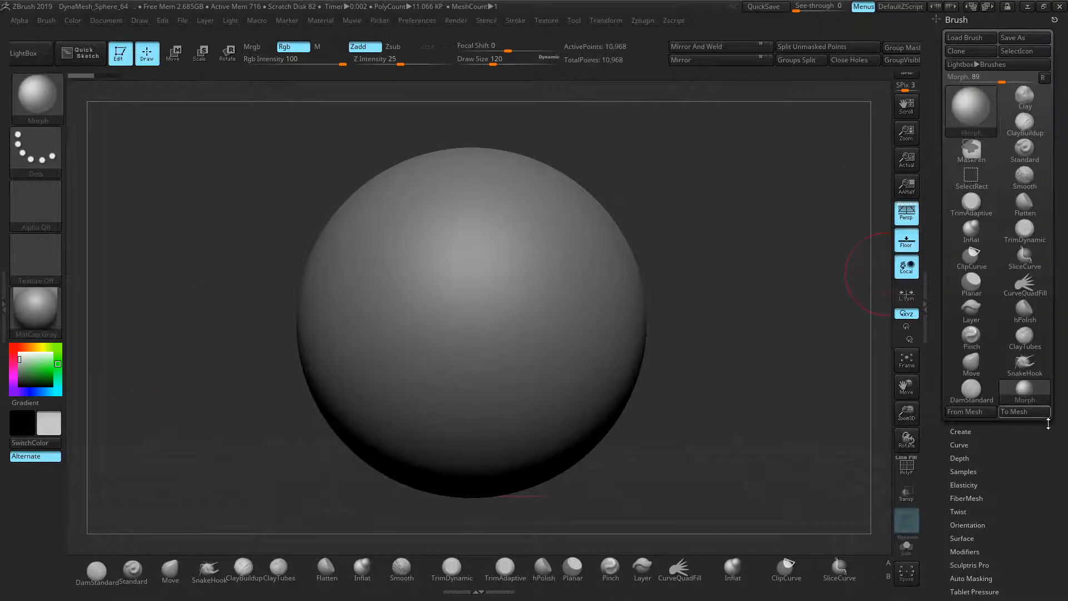
Step: Enable interface customization, add the Morph brush ahead of DamStandard in the brush shelf, and disable customization
click(414, 19)
click(455, 128)
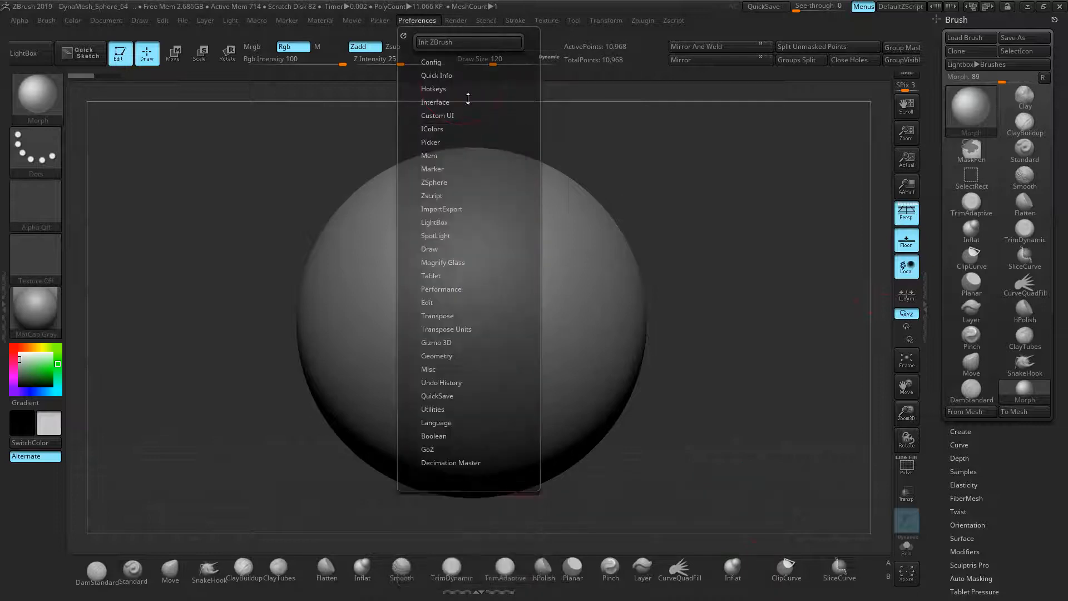
click(433, 59)
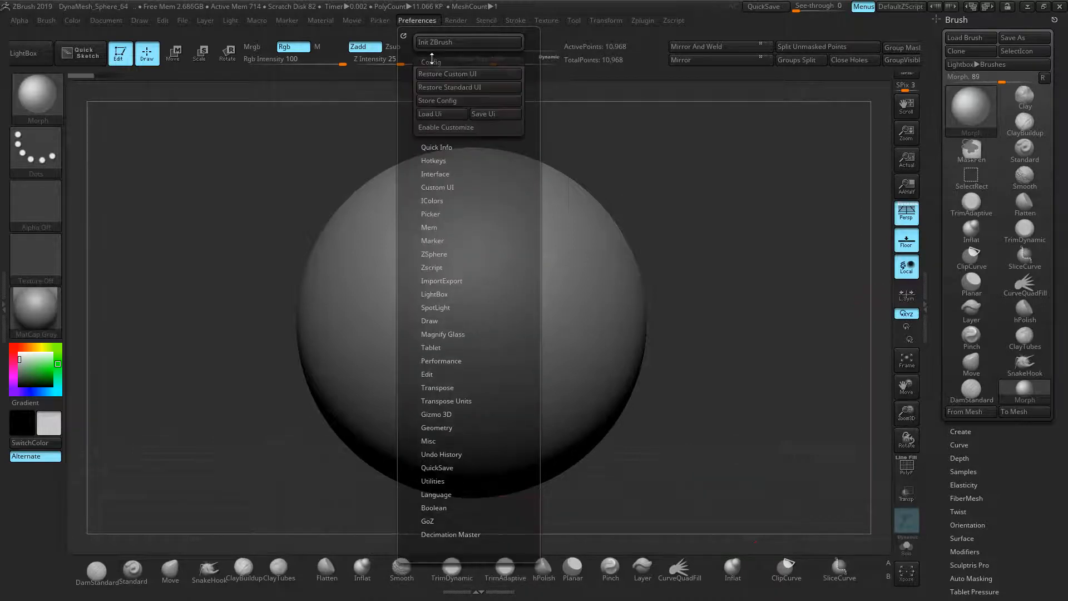
click(462, 128)
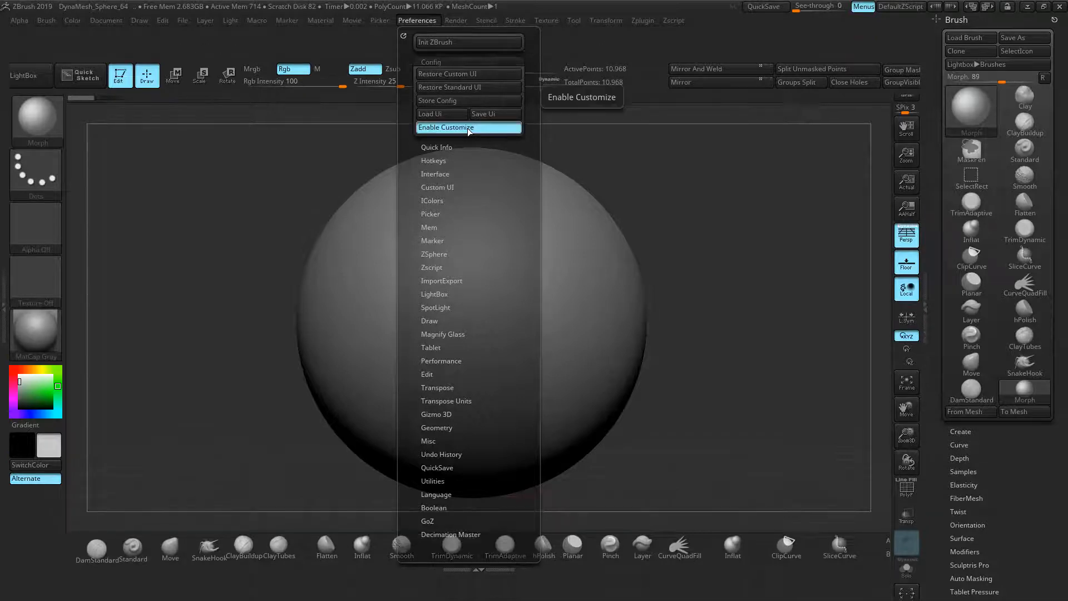
ctrl+drag(308, 566, 425, 566)
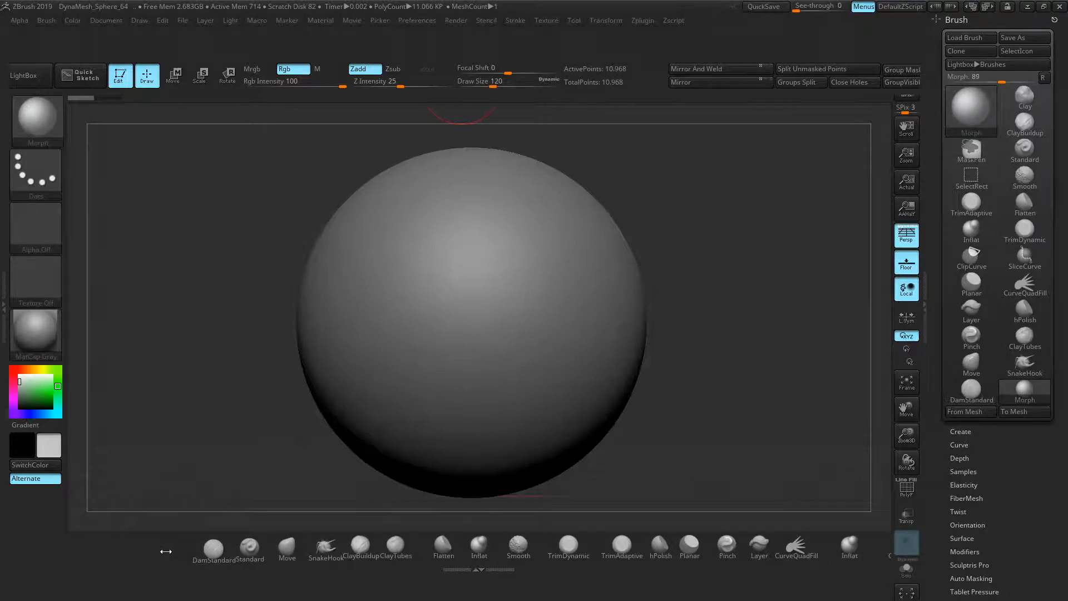
key(ctrl)
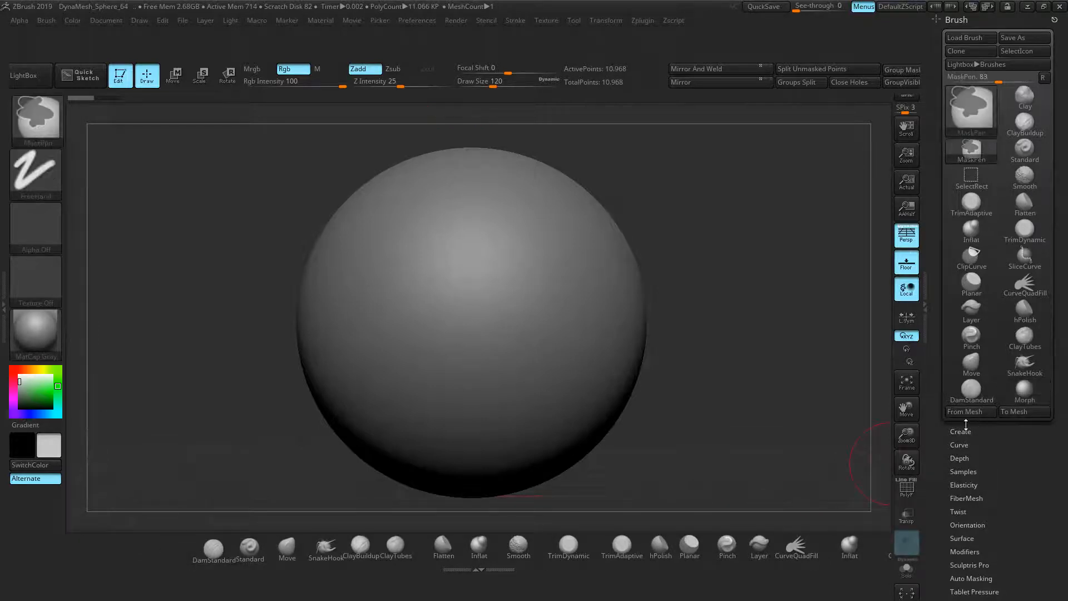
mouse_move(1025, 392)
ctrl+alt+mouse_down()
mouse_move(737, 429)
mouse_move(174, 560)
ctrl+alt+mouse_up()
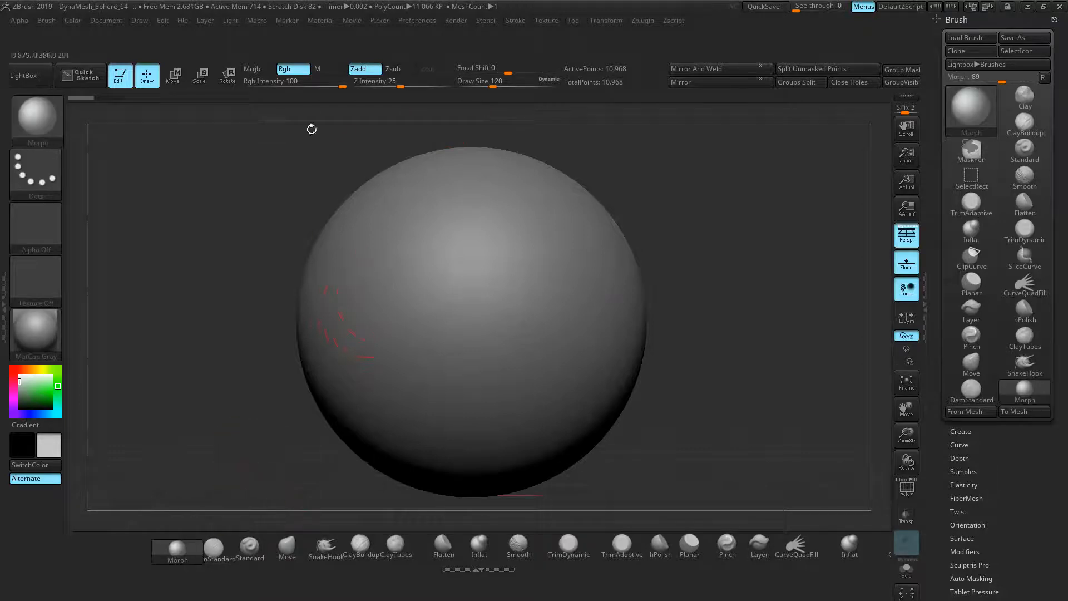
click(415, 21)
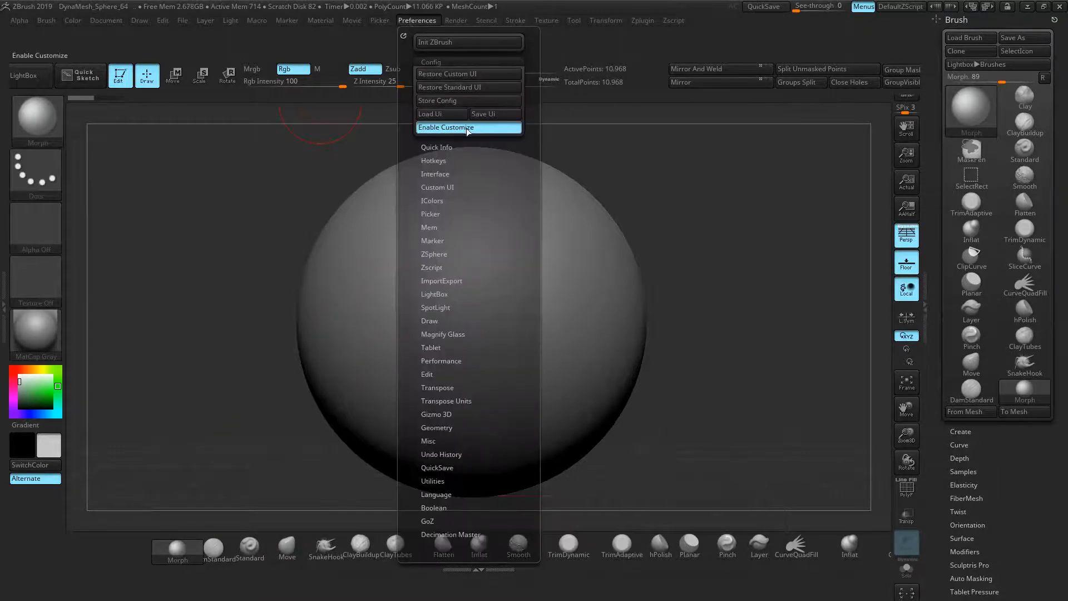
click(449, 131)
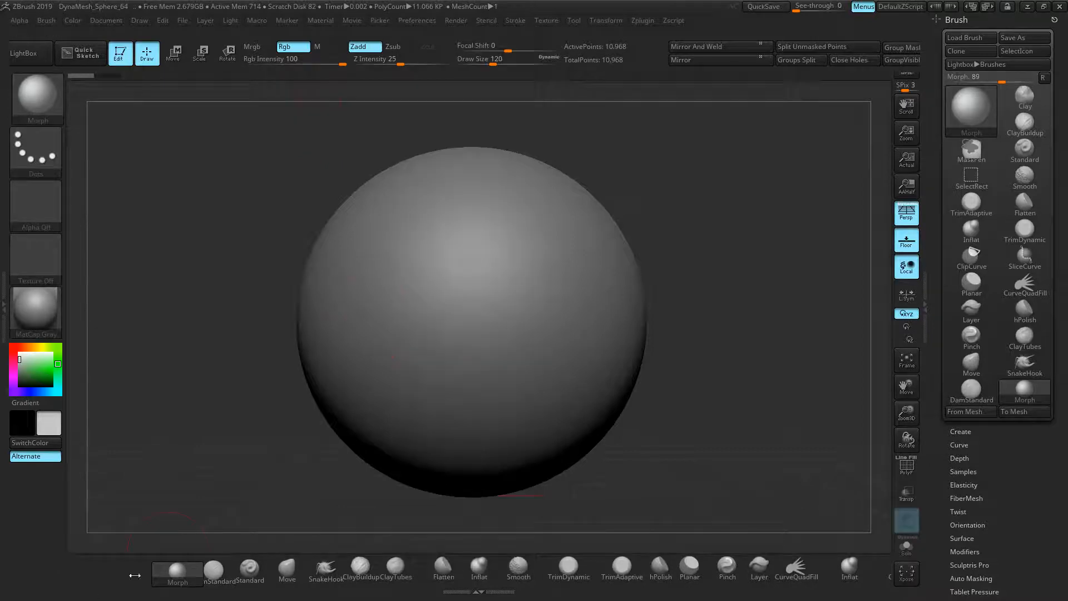
Step: Shift the brush shelf back and forth, and restore the original layout by reloading the interface configuration CustomI_Zbrush.cfg
key(ctrl)
ctrl+drag(307, 584, 192, 584)
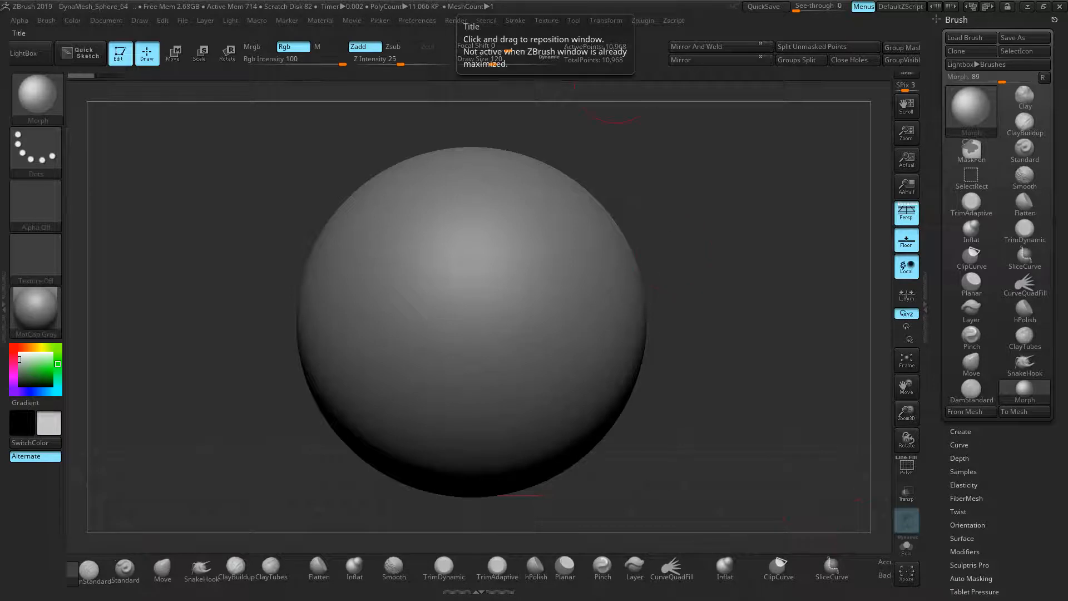
click(413, 24)
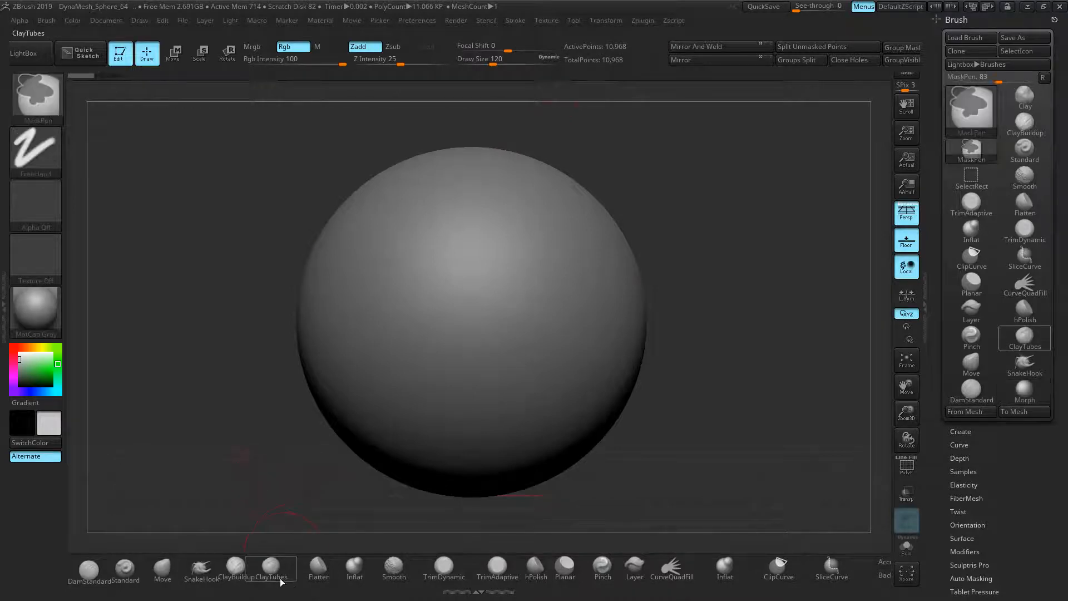
ctrl+drag(293, 585, 323, 585)
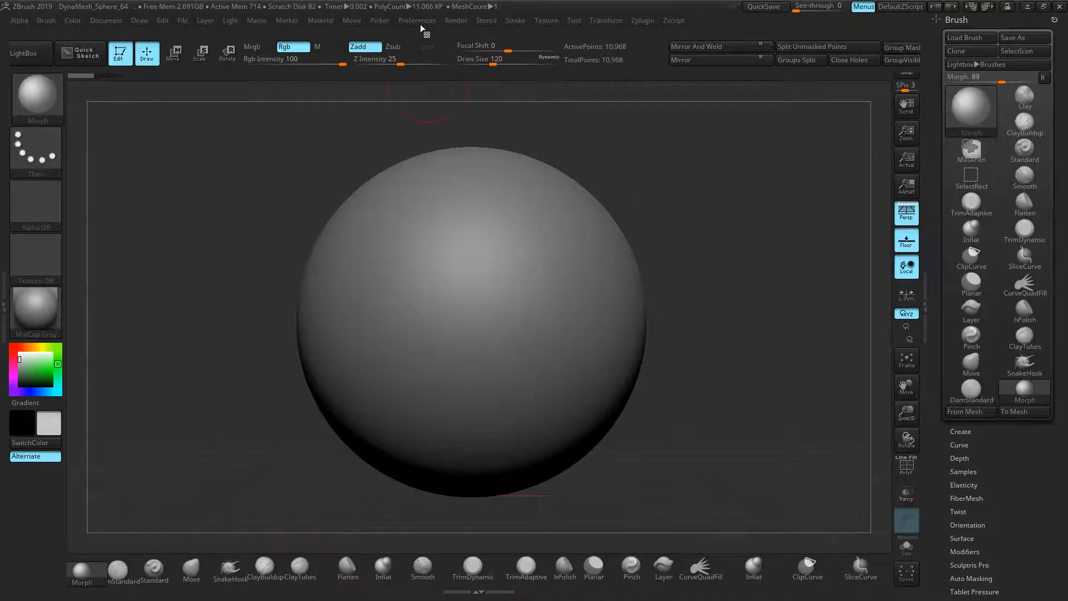
click(418, 20)
click(427, 115)
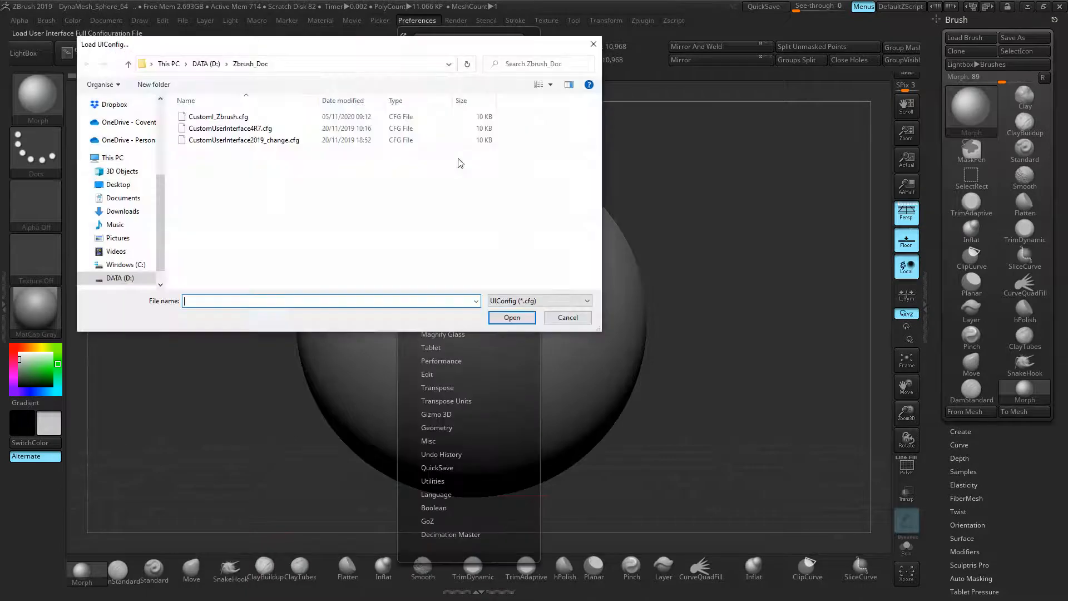
double_click(229, 117)
Step: Try the DamStandard brush, switch to the Standard brush, and enlarge its draw size to 152
click(581, 567)
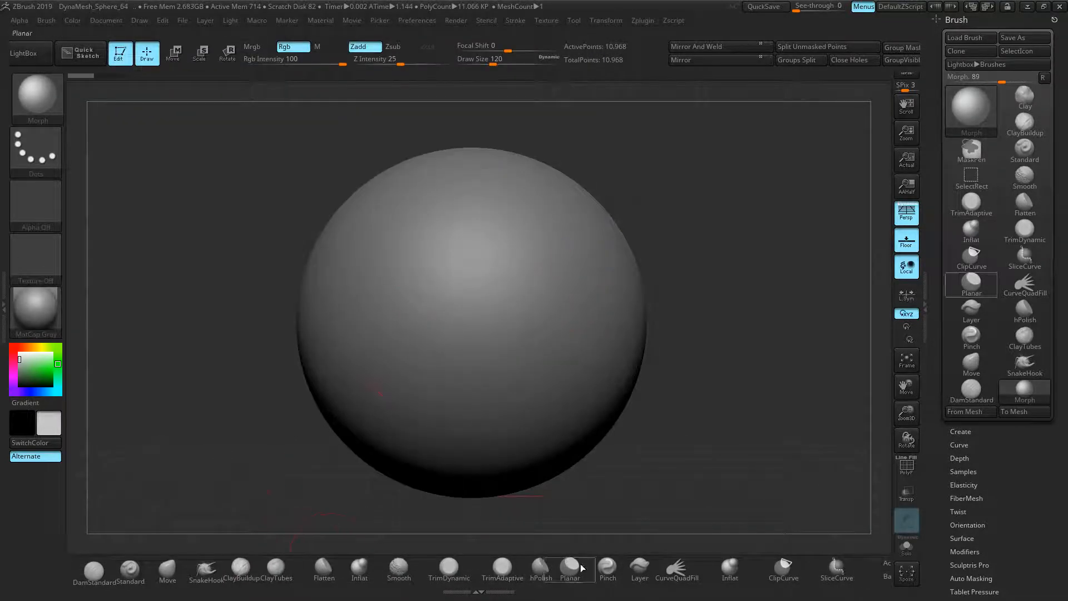
drag(930, 156, 933, 54)
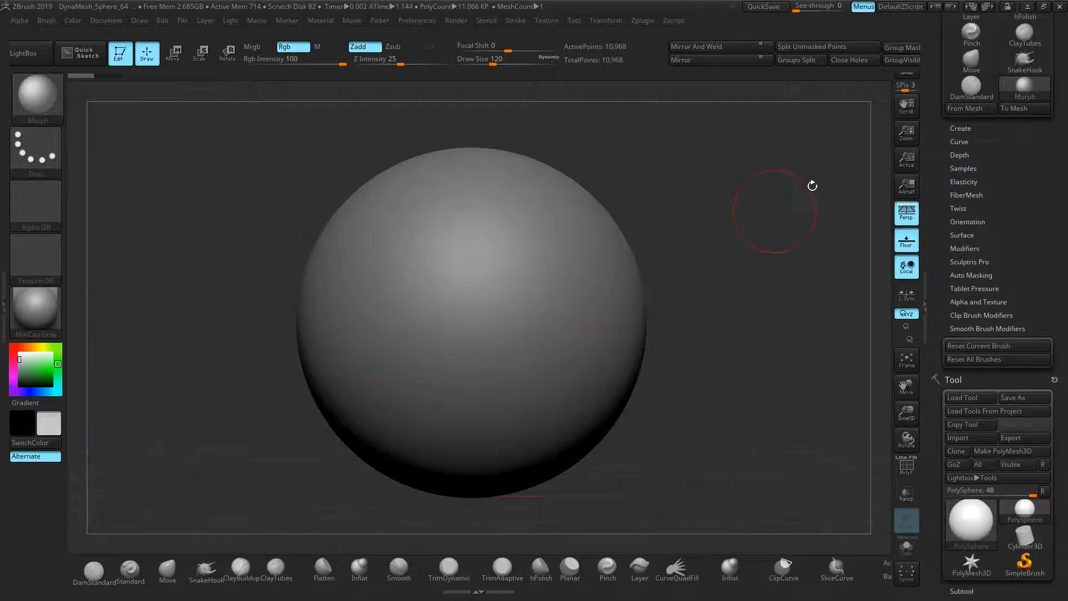
click(93, 574)
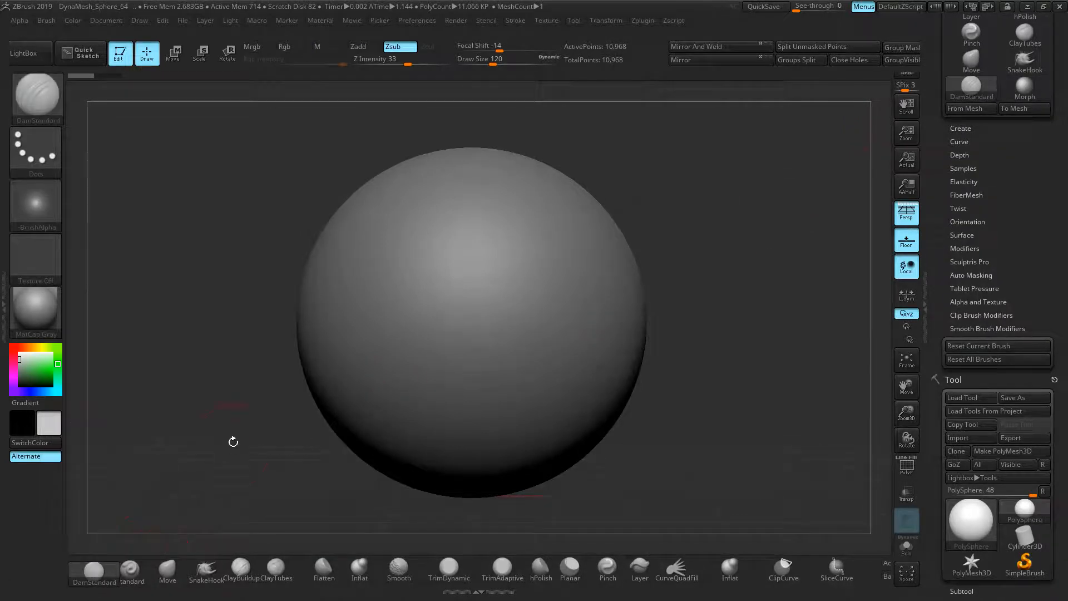
click(144, 571)
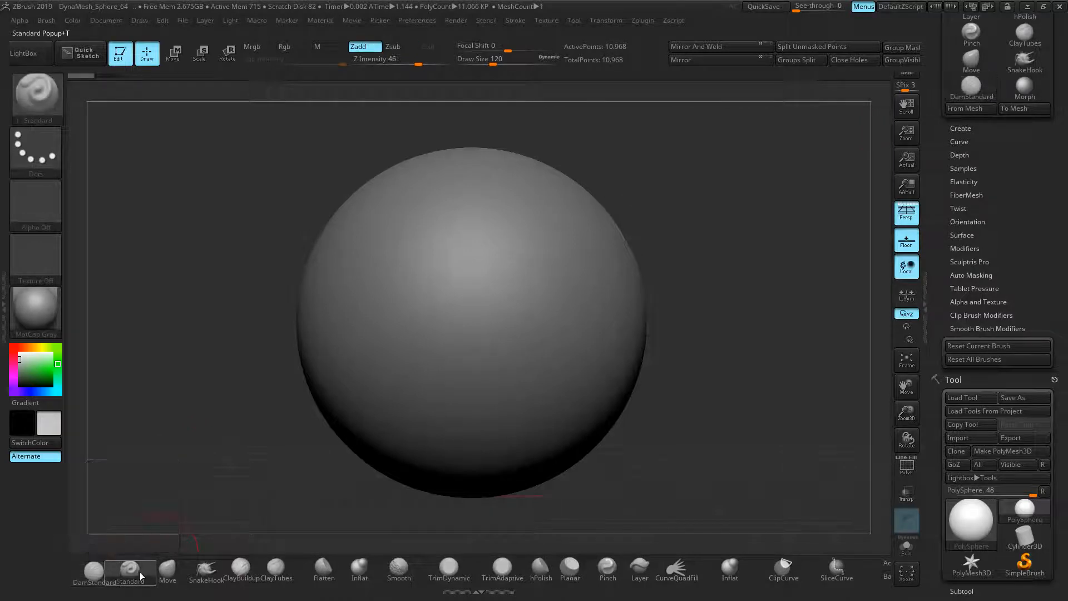
key(])
Step: Sculpt symmetrical raised strokes over the upper sides of the sphere and two ringed hollows on its front
mouse_move(394, 198)
mouse_down()
mouse_move(347, 261)
mouse_move(332, 309)
mouse_move(336, 348)
mouse_up()
drag(386, 198, 428, 185)
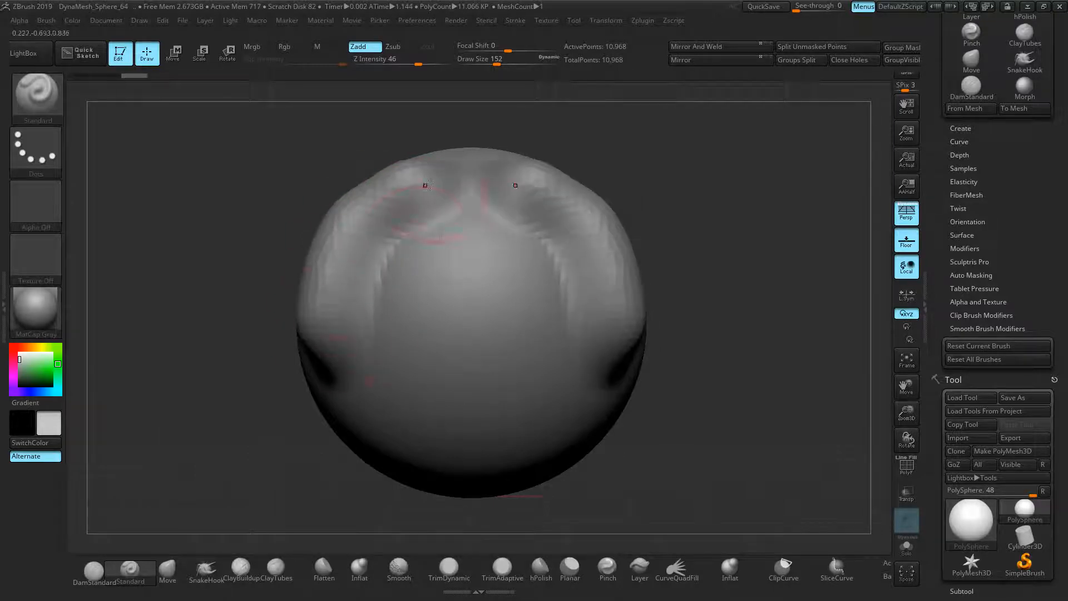
drag(416, 343, 436, 335)
alt+drag(403, 296, 417, 263)
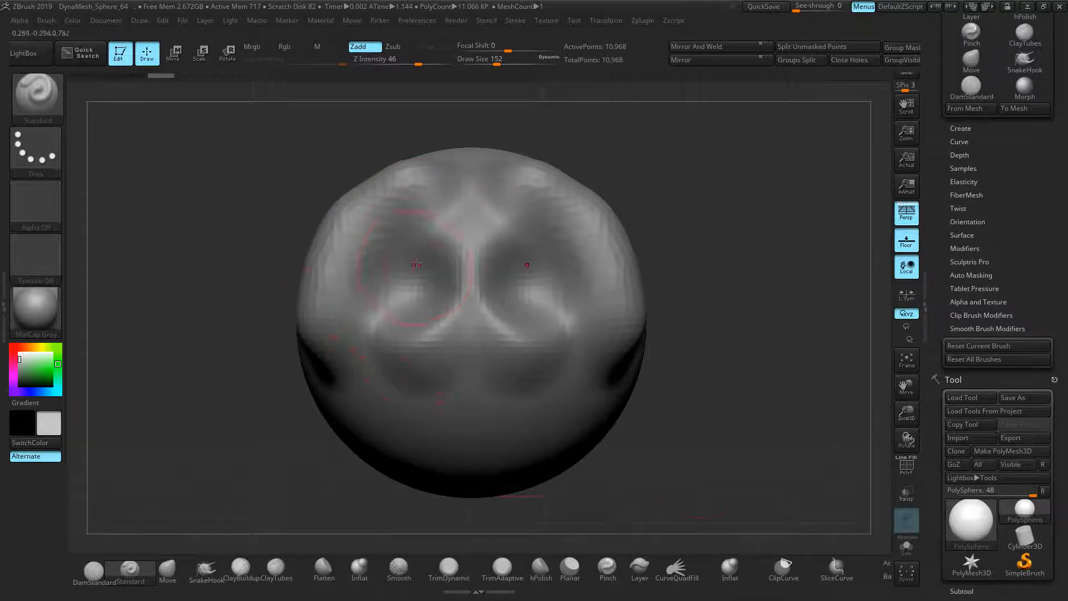
Step: Show the polyframe, deepen the two symmetrical front hollows, and inspect the stretched mesh from other angles
click(906, 474)
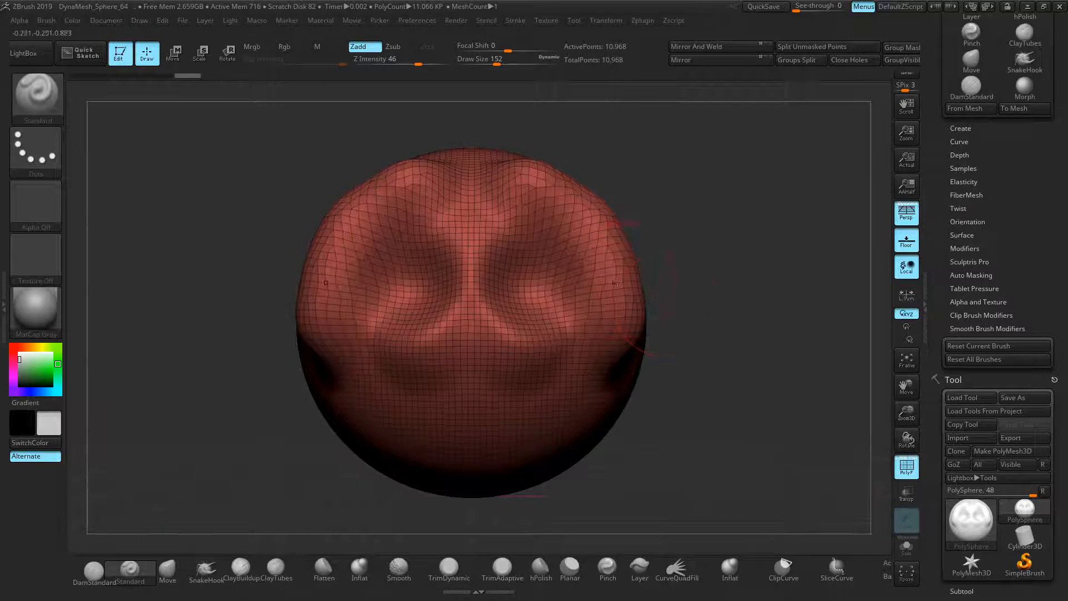
drag(519, 247, 518, 263)
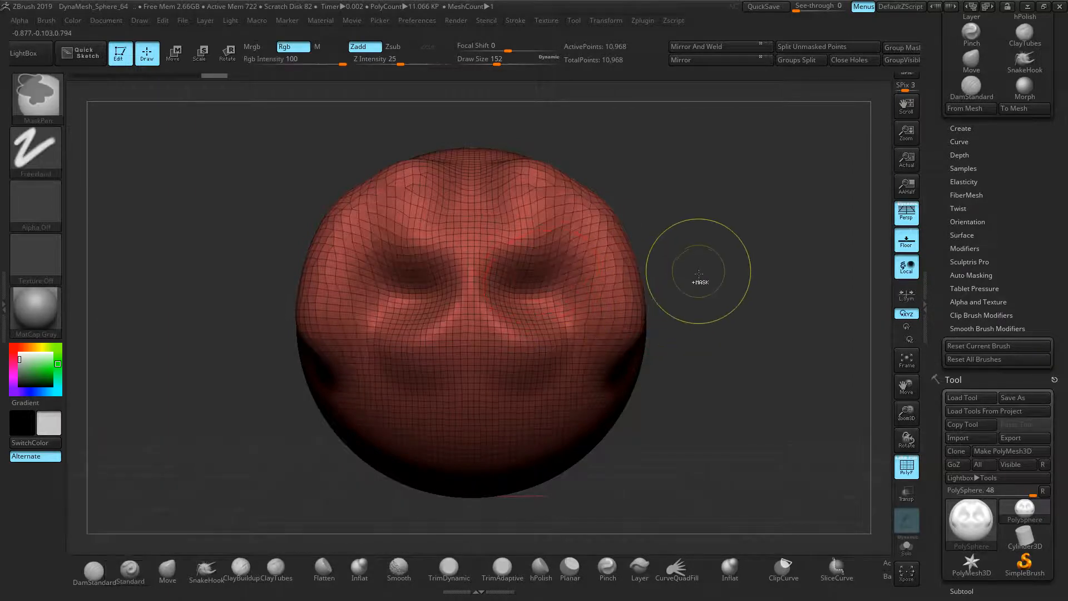
ctrl+right_drag(695, 282, 720, 253)
mouse_move(720, 253)
alt+mouse_down()
mouse_move(744, 234)
mouse_move(694, 318)
mouse_move(525, 291)
alt+mouse_up()
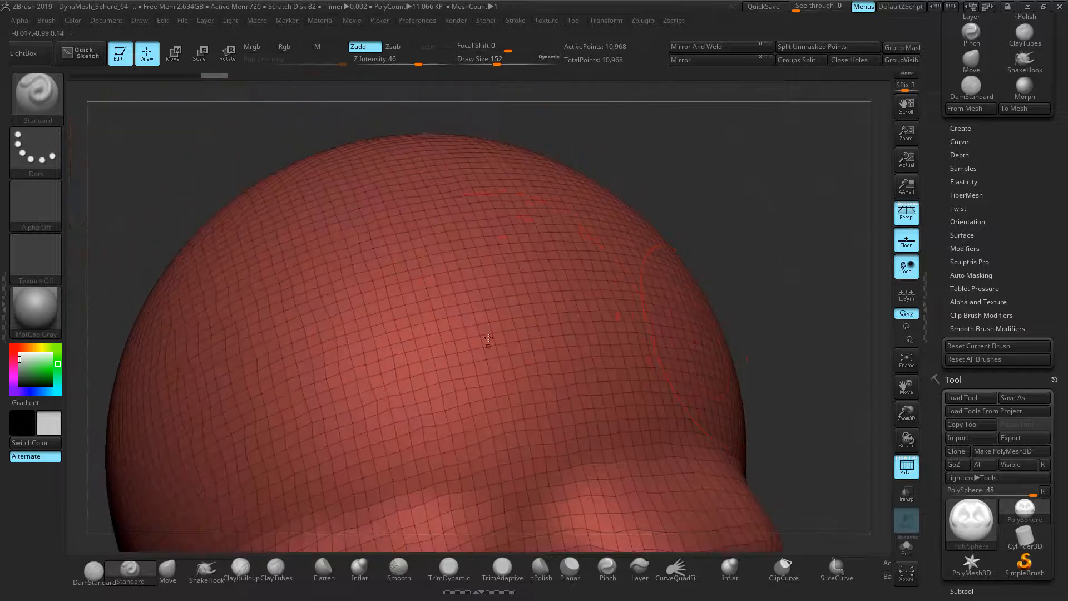
drag(659, 425, 683, 238)
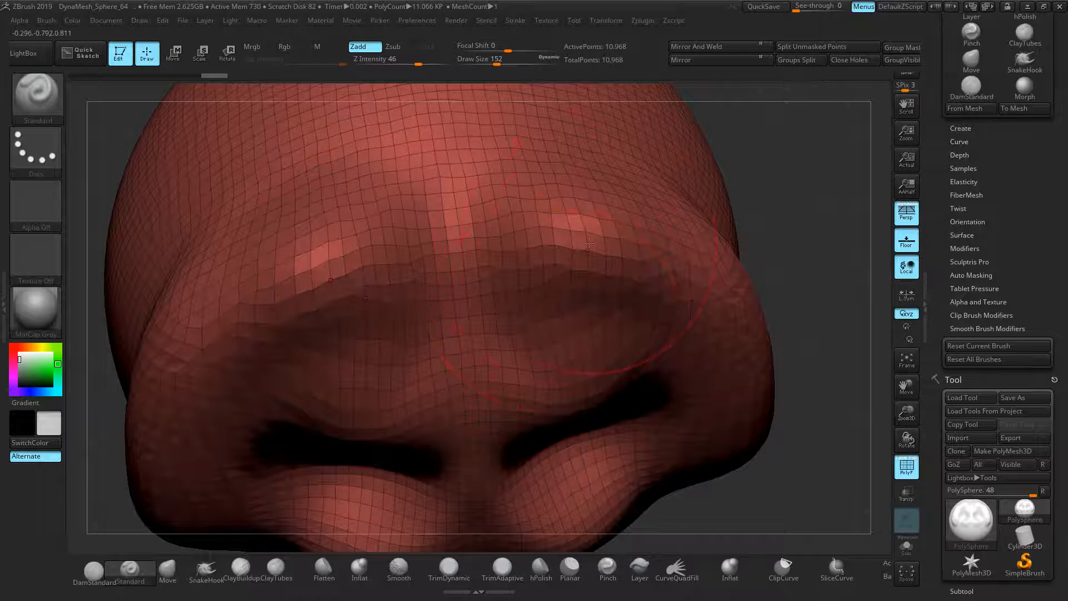
Step: Build two large symmetrical lobes on the upper sides of the form and a wide hollow in the middle
key(ctrl)
mouse_move(761, 195)
alt+mouse_down()
mouse_move(751, 203)
mouse_move(787, 191)
mouse_move(699, 207)
alt+mouse_up()
ctrl+right_drag(699, 207, 763, 189)
key(ctrl+shift+z)
key(ctrl+shift+z)
key(ctrl+shift+z)
key(ctrl+shift+z)
key(ctrl+shift+z)
key(ctrl+shift+z)
key(ctrl+shift+z)
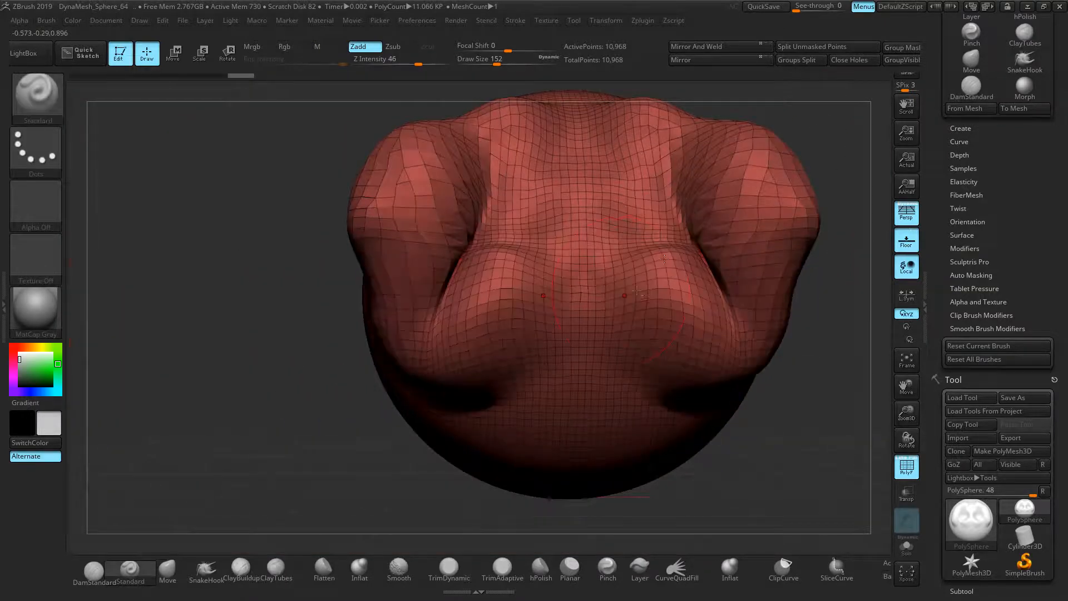
key(ctrl+shift+z)
right_drag(614, 299, 473, 228)
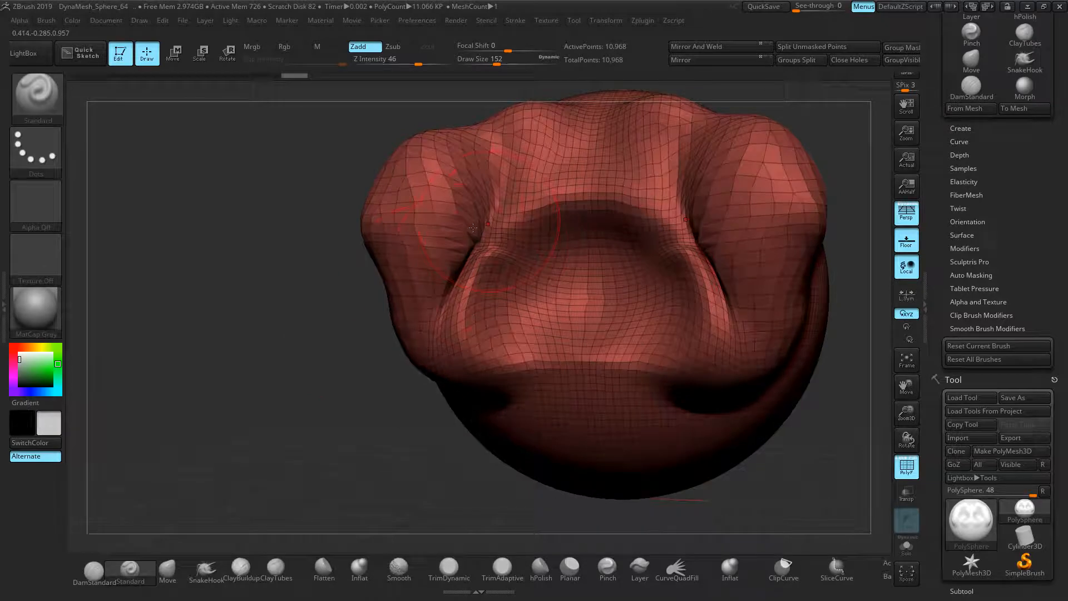
Step: Compare the sculpt with the polyframe hidden and shown, and examine the stretched polygons on the side lobes
click(908, 470)
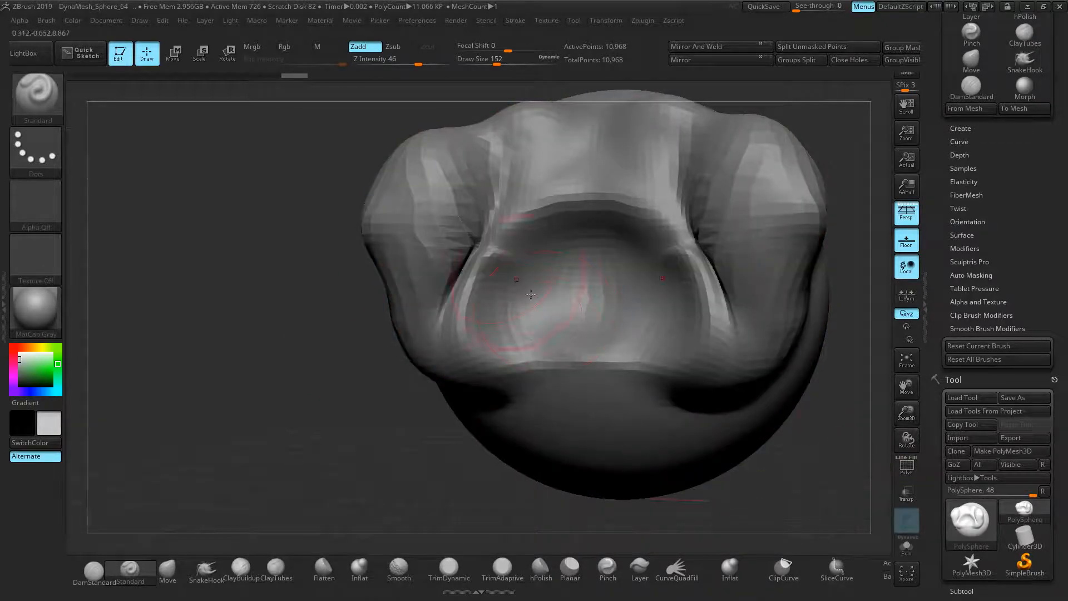
mouse_move(482, 238)
ctrl+right_down()
mouse_move(642, 327)
mouse_move(653, 273)
mouse_move(676, 295)
mouse_move(491, 285)
ctrl+right_up()
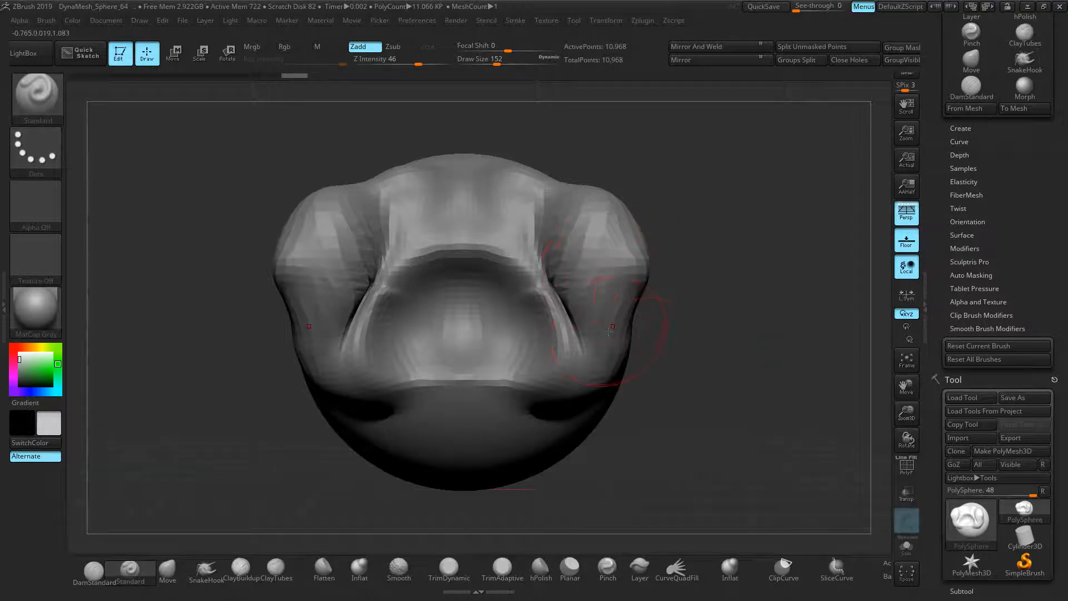
click(908, 472)
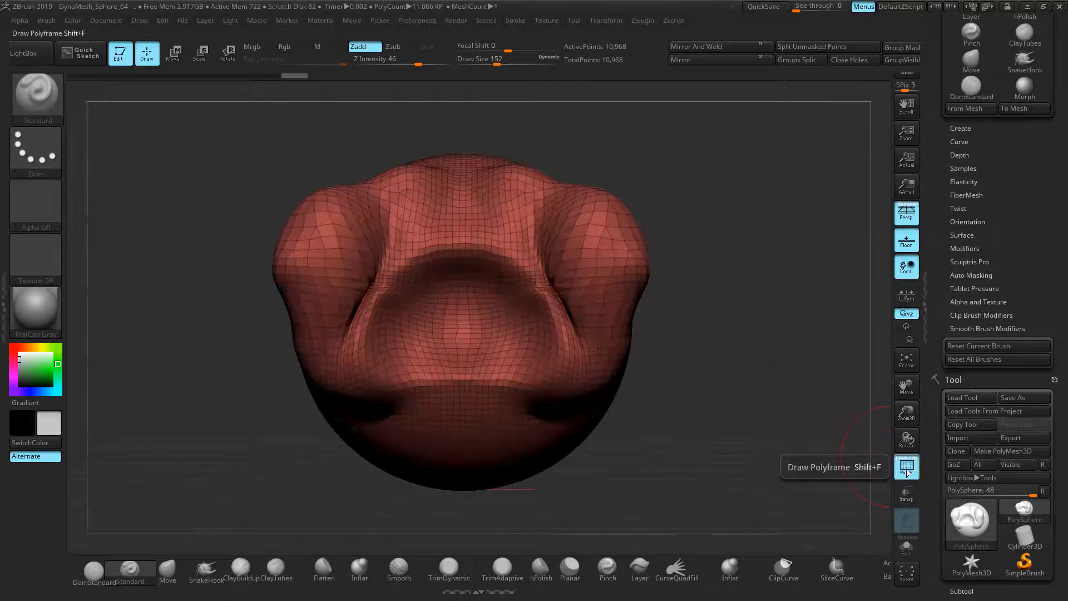
drag(733, 401, 751, 323)
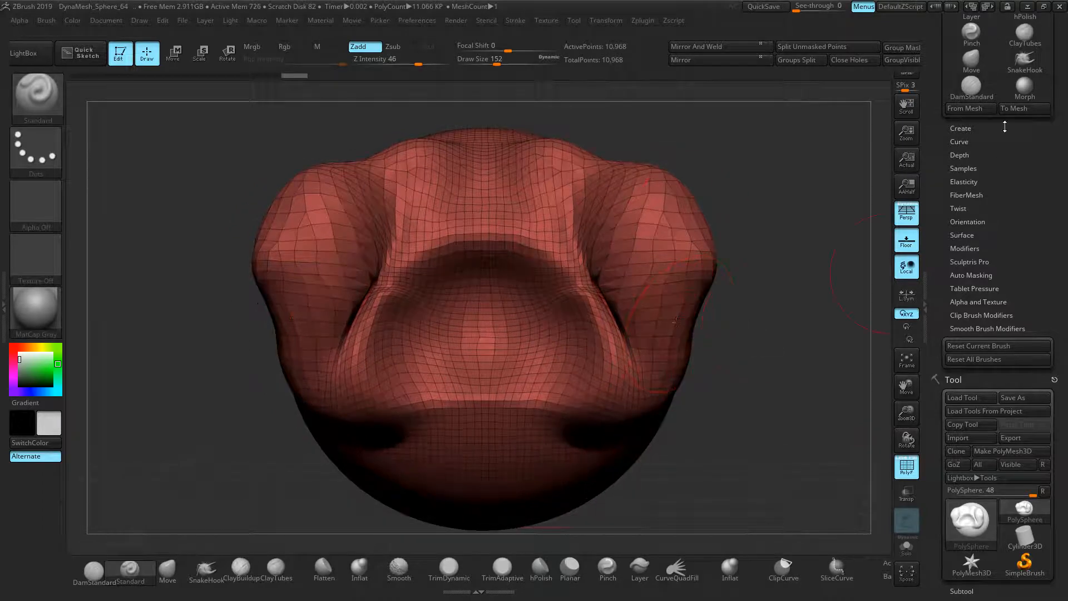
Step: Open the tool's Geometry settings and bring the DynaMesh options into view
drag(943, 329, 940, 220)
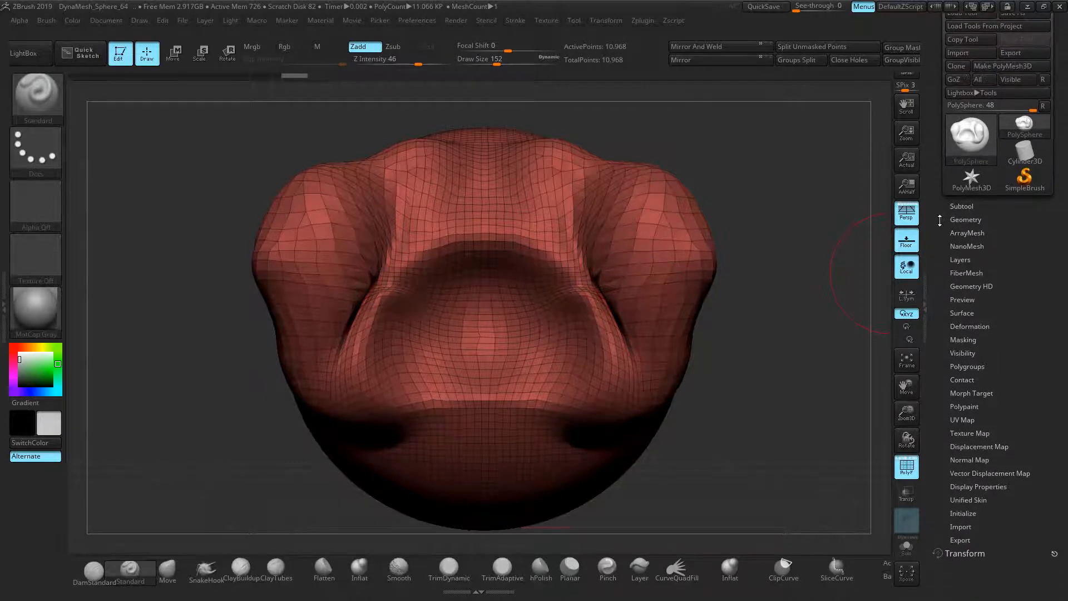
click(973, 218)
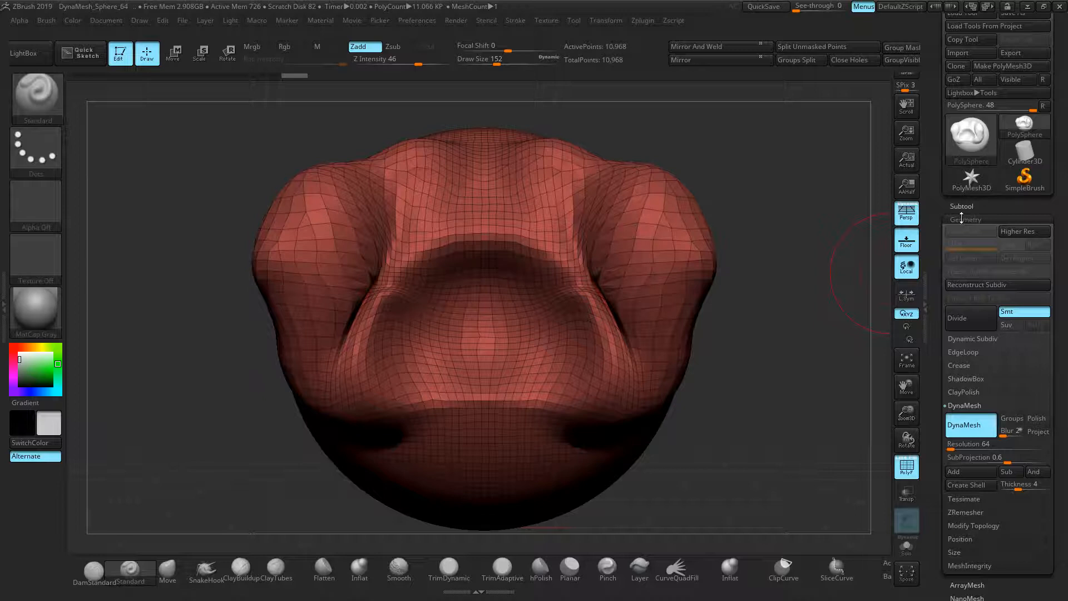
drag(937, 307, 938, 265)
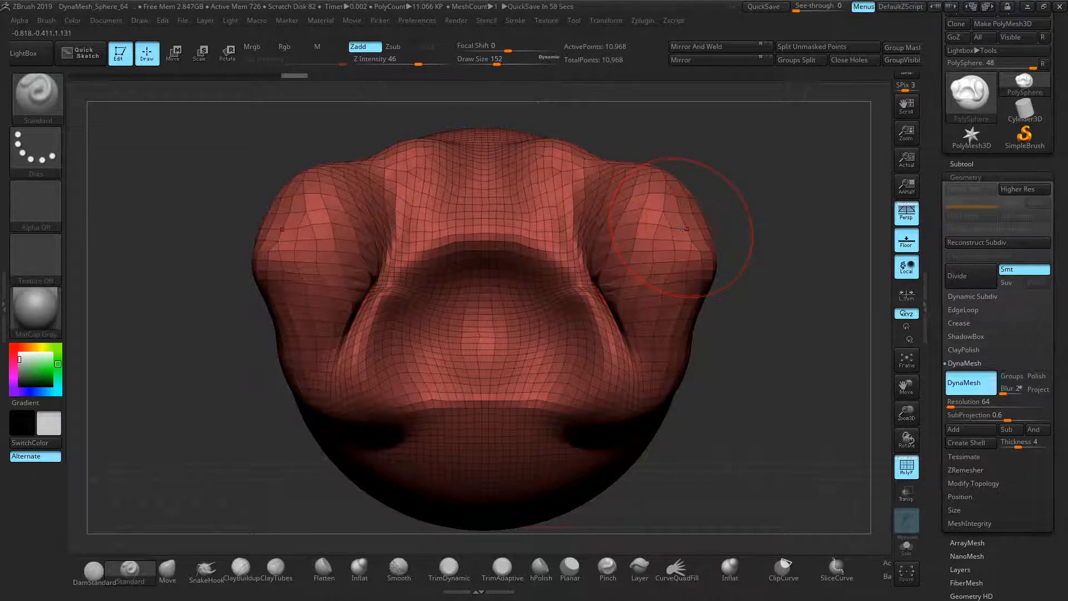
Step: Recompute the sculpt's DynaMesh to redistribute the stretched polygons evenly, and hide the polyframe
key(ctrl)
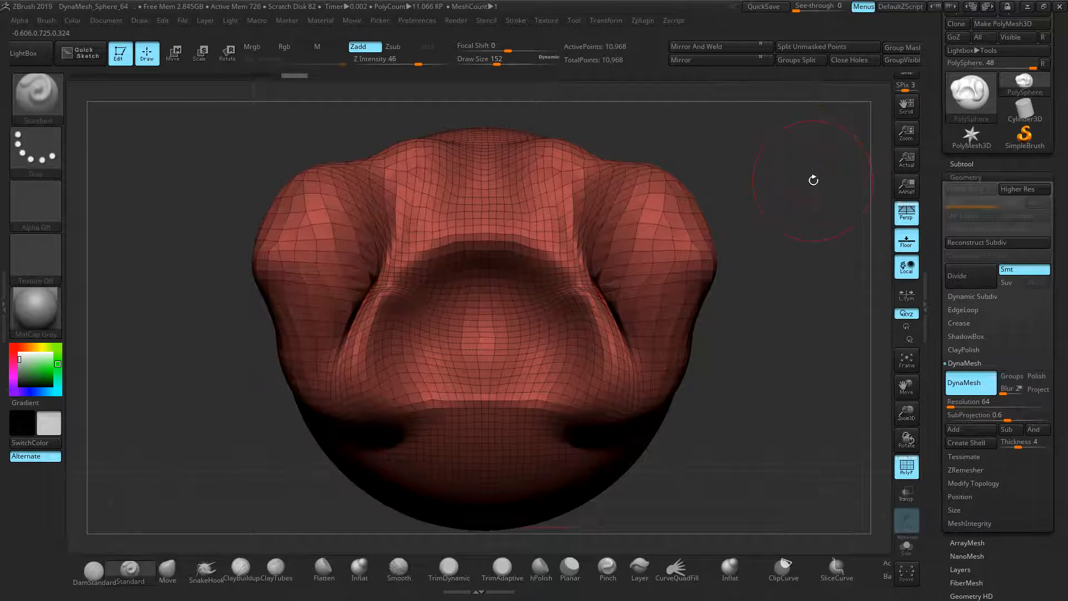
key(ctrl)
ctrl+drag(813, 169, 792, 203)
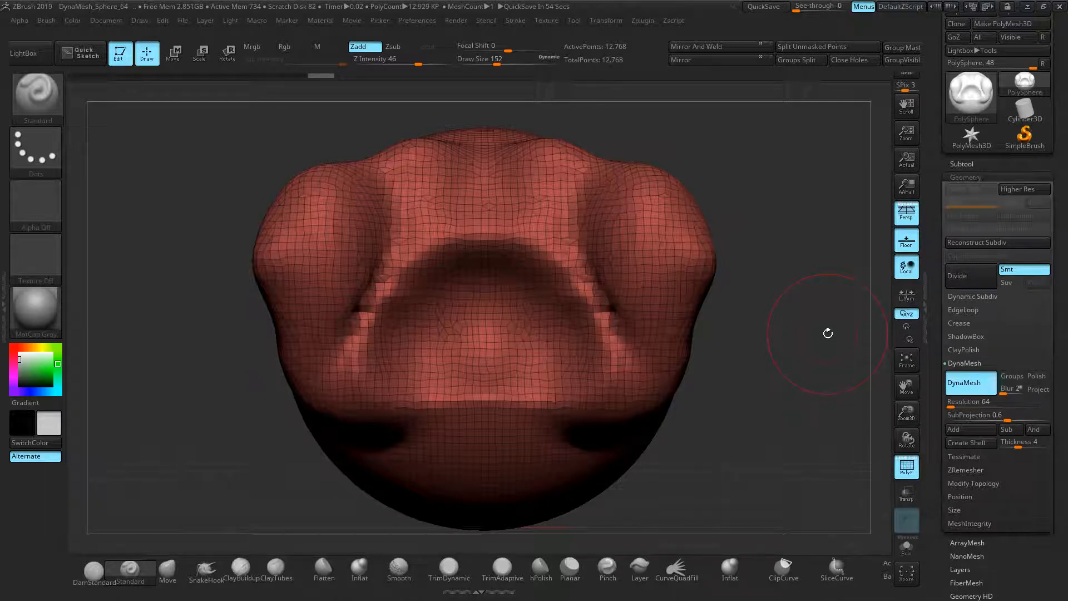
mouse_move(791, 333)
ctrl+right_down()
mouse_move(742, 325)
mouse_move(773, 337)
ctrl+right_up()
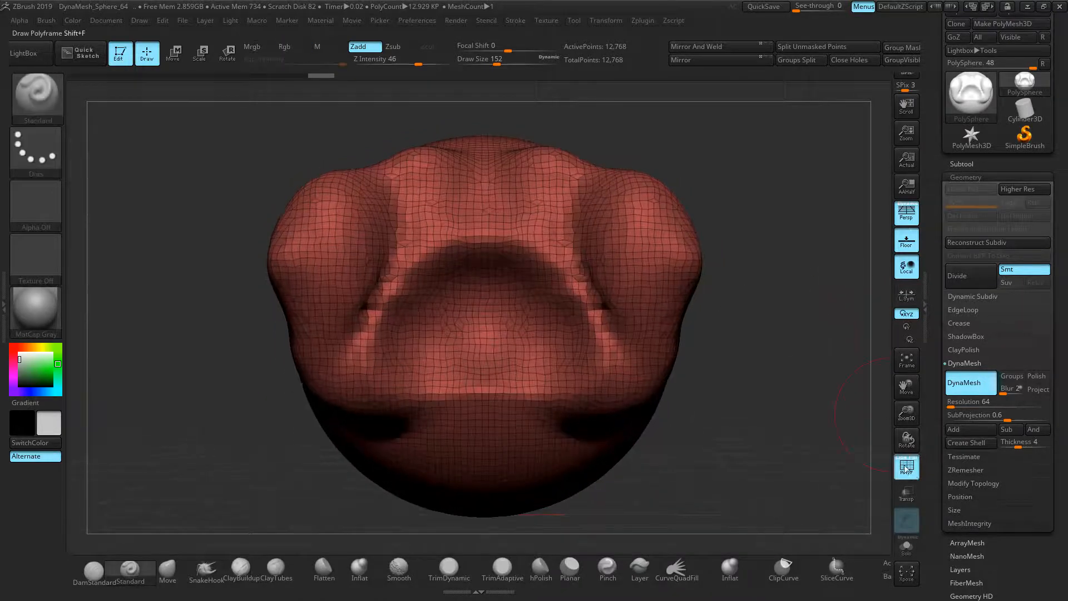
click(906, 466)
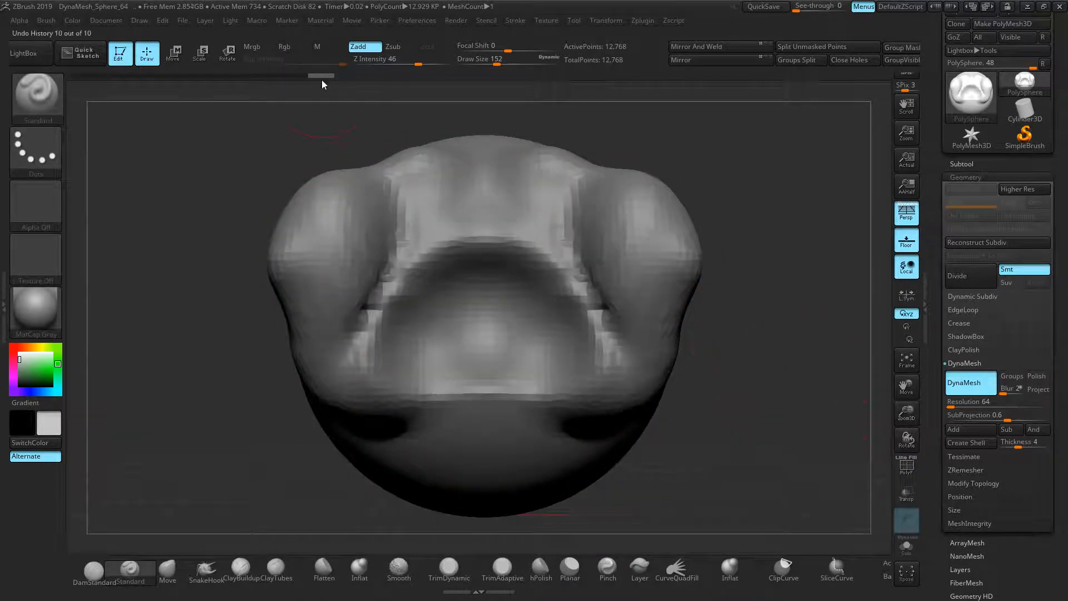
Step: Try smoothing the ridges between the side lobes and the central hollow at a Smooth intensity of 100
mouse_move(313, 76)
mouse_down()
mouse_move(301, 74)
mouse_move(325, 71)
mouse_up()
mouse_move(405, 358)
shift+mouse_down()
mouse_move(373, 312)
mouse_move(413, 236)
mouse_move(370, 223)
mouse_move(348, 256)
shift+mouse_up()
mouse_move(467, 251)
shift+mouse_down()
mouse_move(467, 222)
mouse_move(460, 240)
mouse_move(454, 208)
shift+mouse_up()
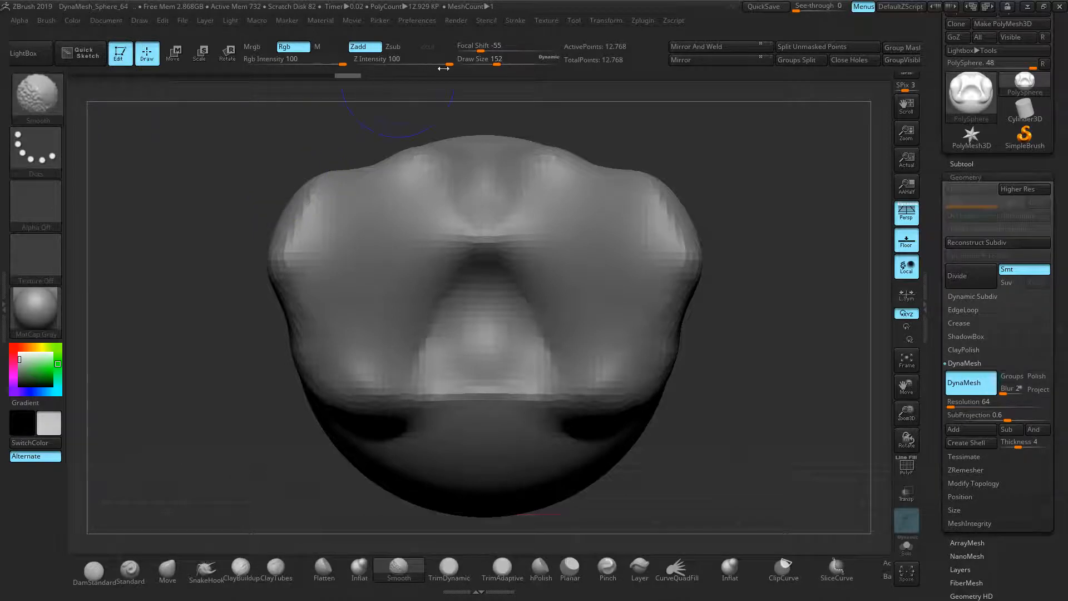
Step: Lower the Smooth brush's Z Intensity to 17 and gently smooth the ridges around the lobes and the central hollow
shift+drag(434, 65, 395, 65)
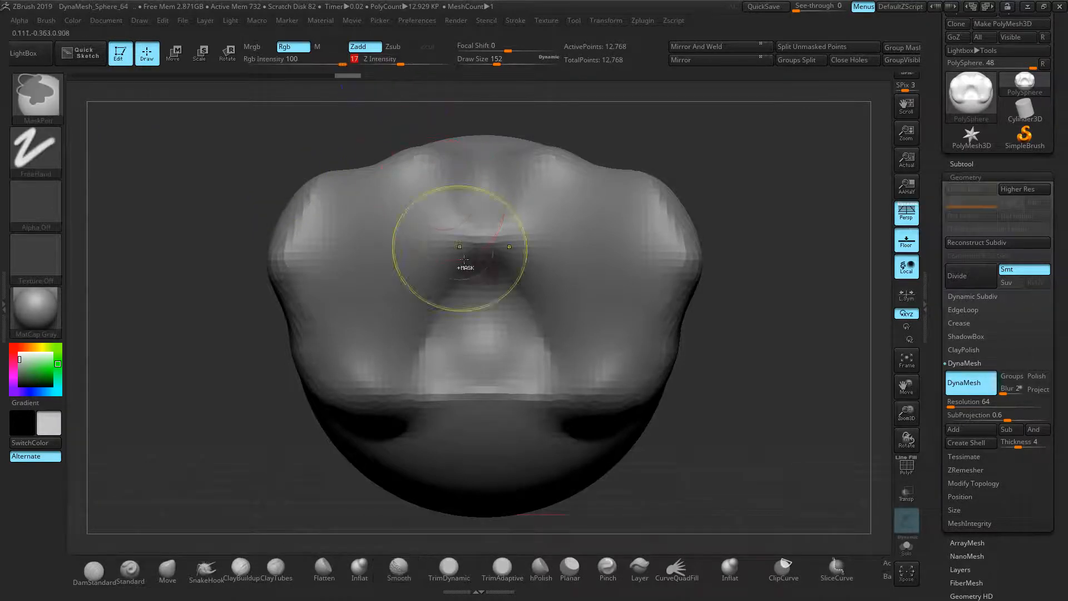
key(super)
text(zbr)
click(780, 269)
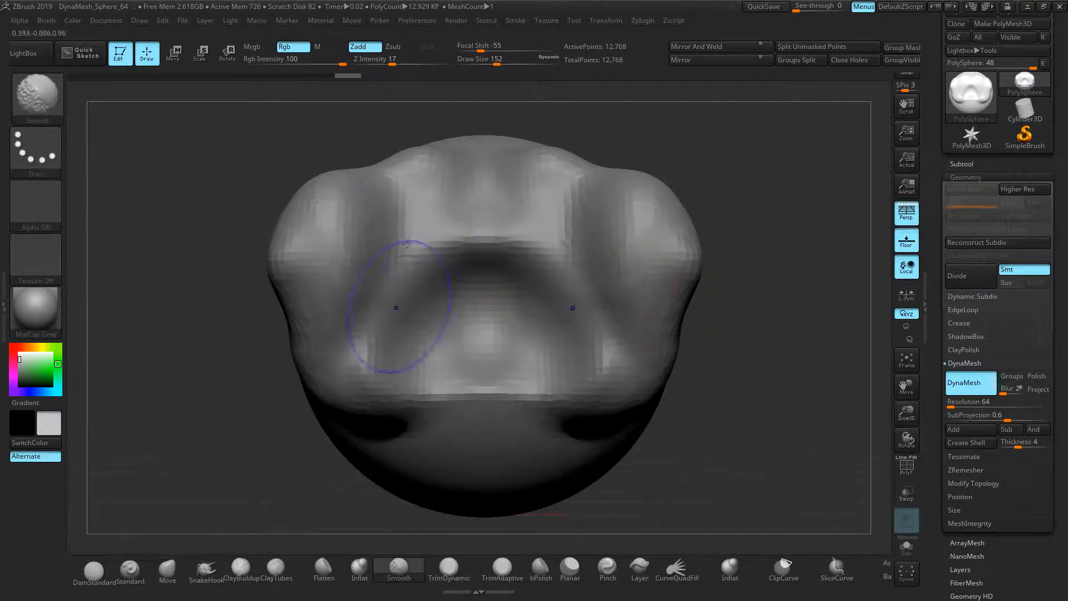
mouse_move(579, 212)
shift+mouse_down()
mouse_move(549, 186)
mouse_move(601, 345)
mouse_move(509, 275)
mouse_move(496, 250)
shift+mouse_up()
mouse_move(610, 356)
shift+mouse_down()
mouse_move(640, 398)
mouse_move(615, 409)
mouse_move(622, 394)
shift+mouse_up()
mouse_move(788, 293)
mouse_down()
mouse_move(734, 273)
mouse_move(824, 312)
mouse_move(801, 299)
mouse_up()
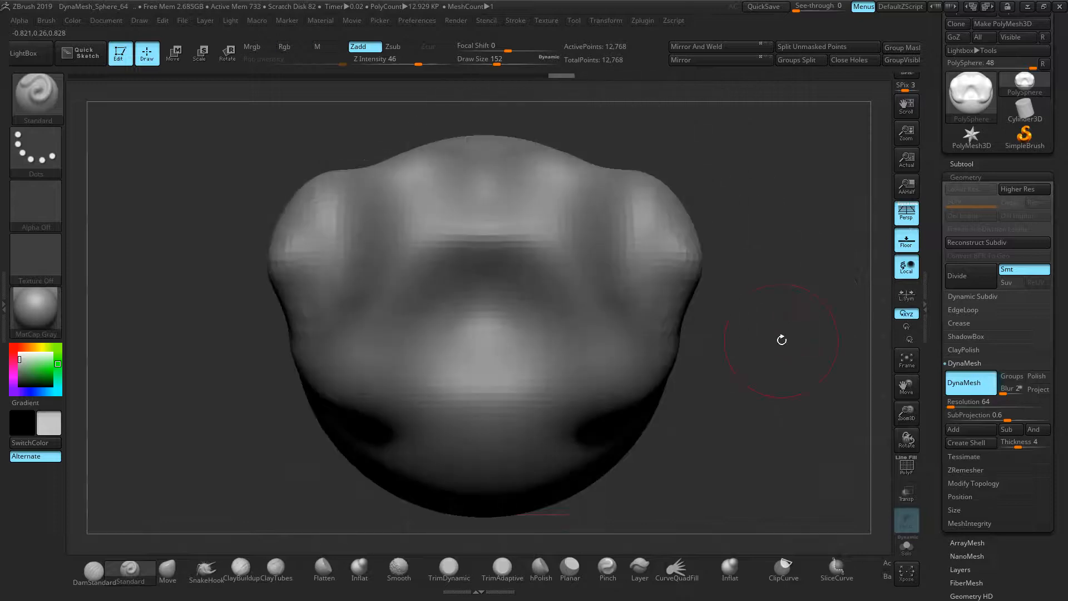
Step: Pull three symmetrical pairs of long horns out of the upper edge and sides with SnakeHook, and show the polyframe
click(198, 581)
mouse_move(289, 245)
mouse_down()
mouse_move(192, 167)
mouse_move(134, 143)
mouse_up()
drag(303, 356, 135, 394)
drag(411, 215, 338, 76)
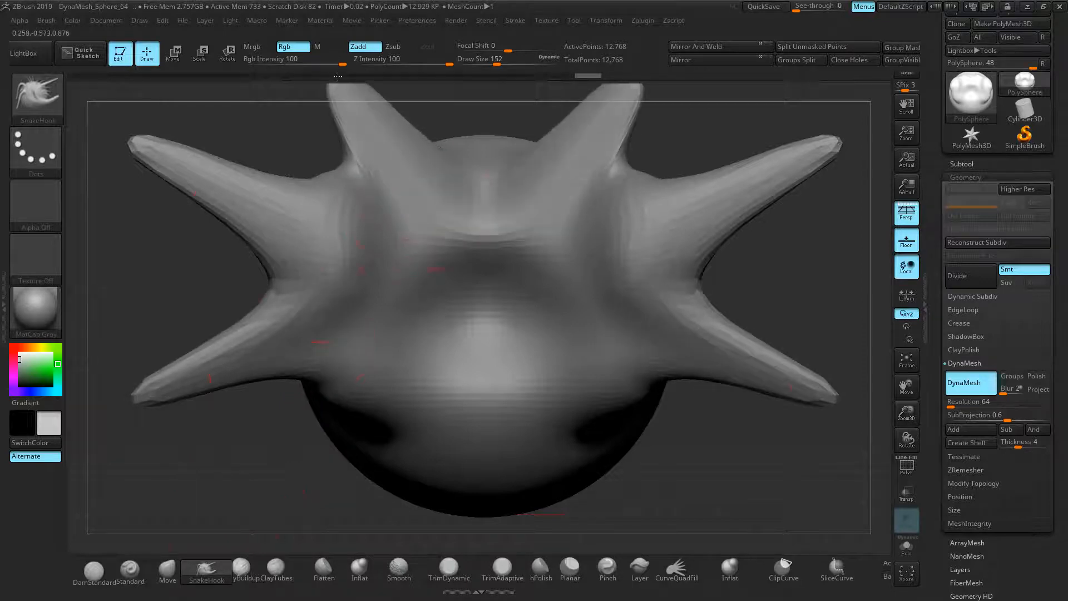
click(907, 466)
drag(811, 490, 660, 306)
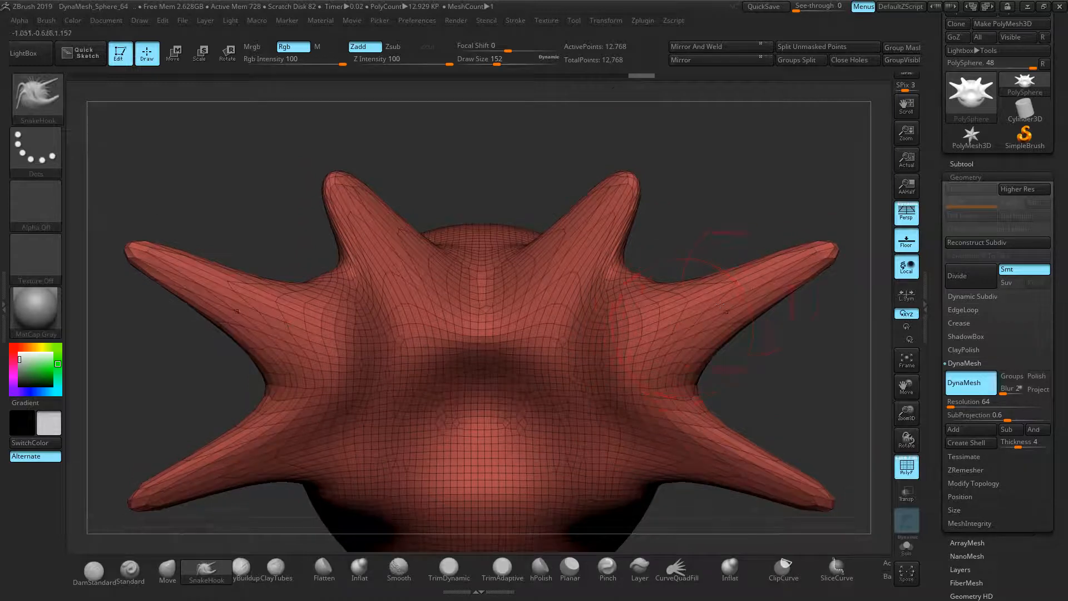
drag(787, 332, 692, 466)
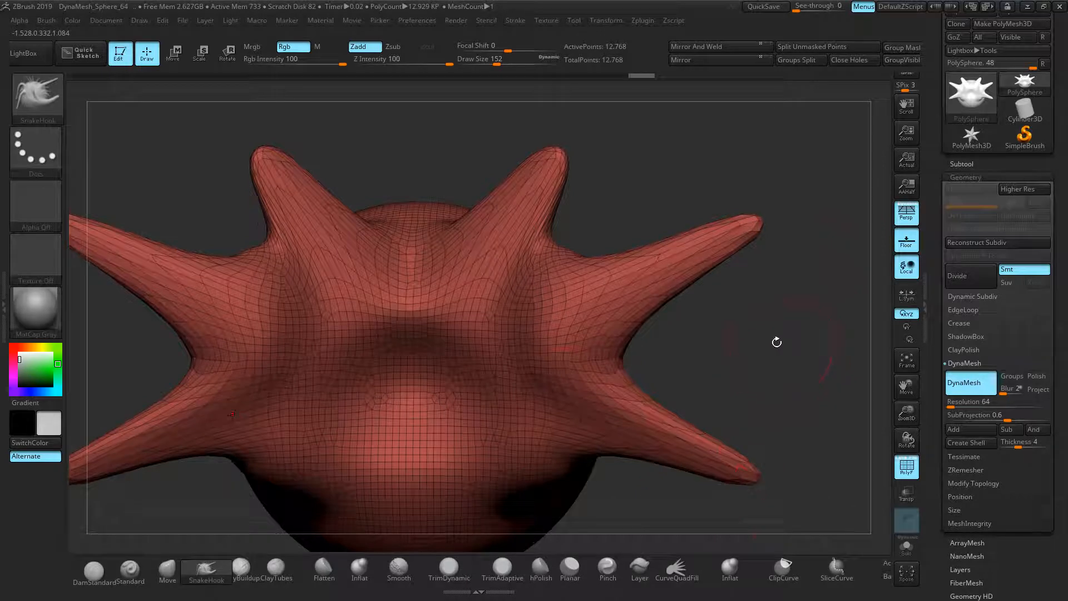
Step: Mask a horizontal band across the middle of the form and clear the mask again
key(ctrl)
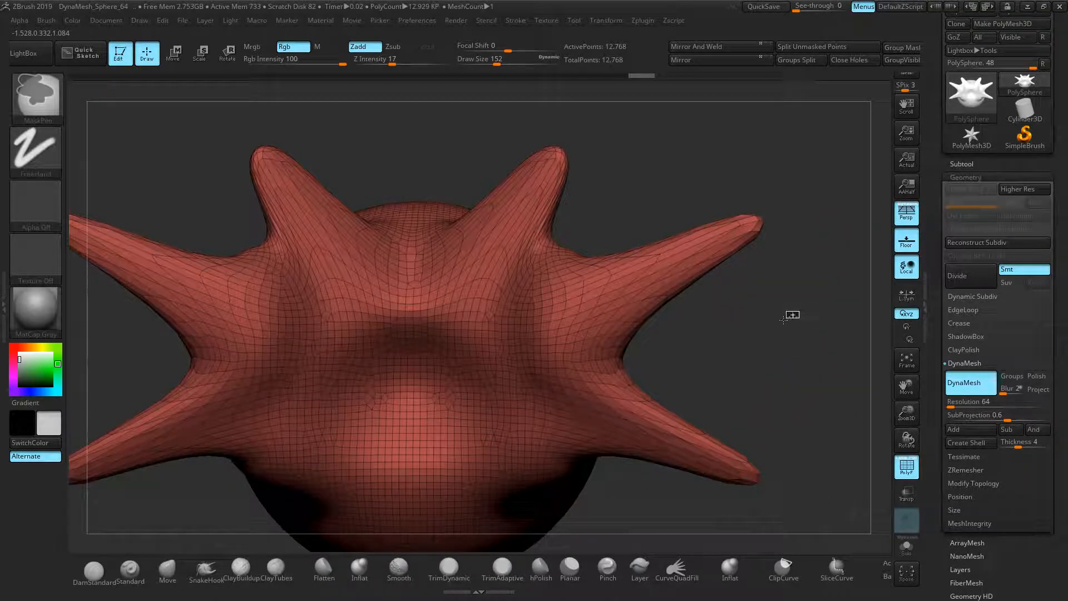
ctrl+drag(775, 324, 93, 392)
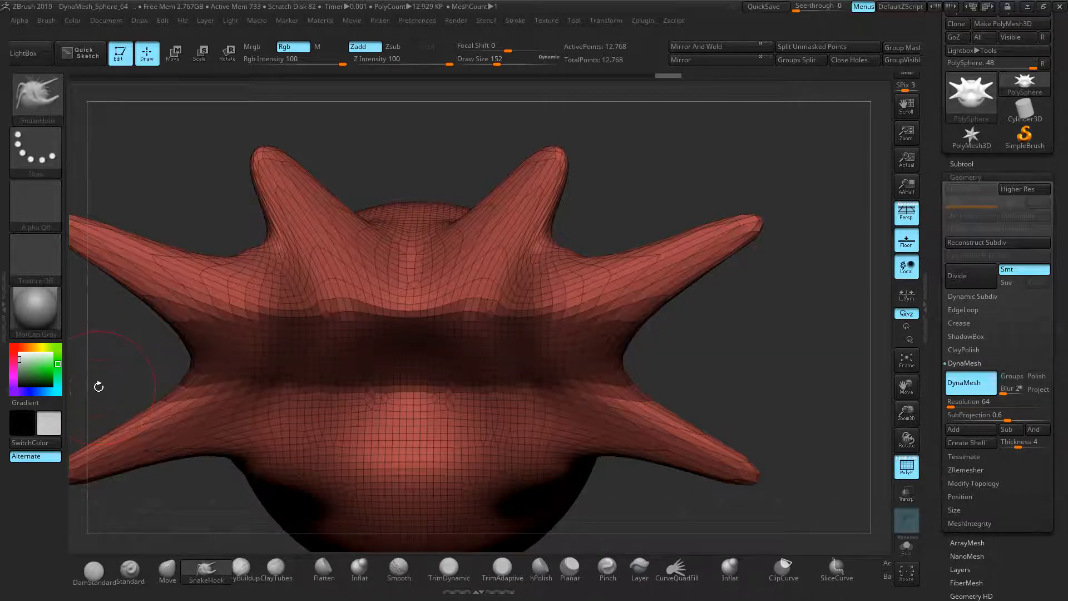
key(ctrl)
ctrl+drag(95, 393, 133, 389)
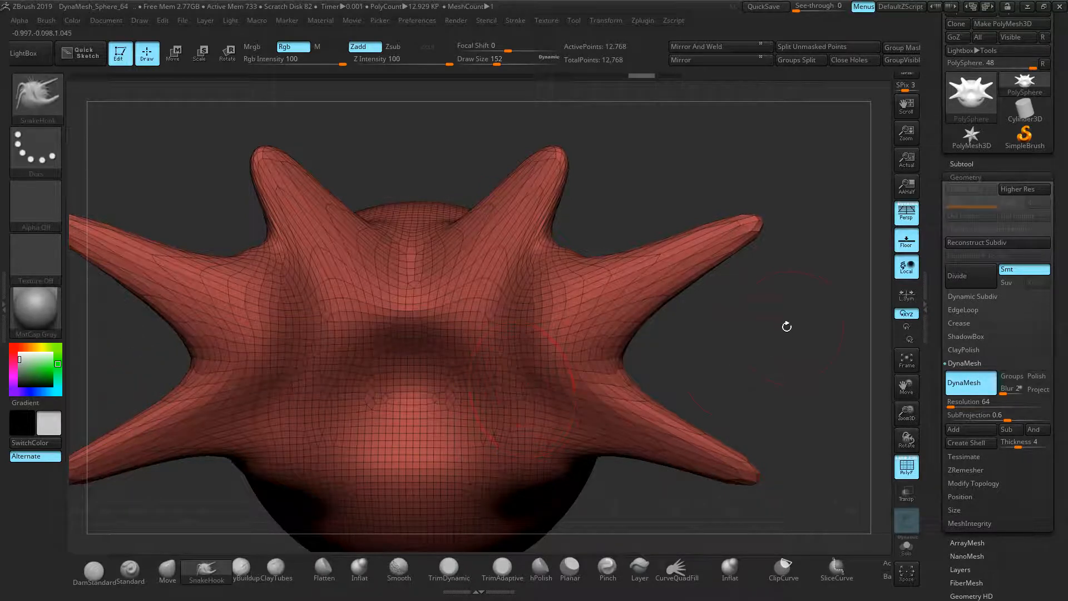
Step: Recompute the DynaMesh at resolution 64 to even out the stretched polygons on the horns
key(ctrl)
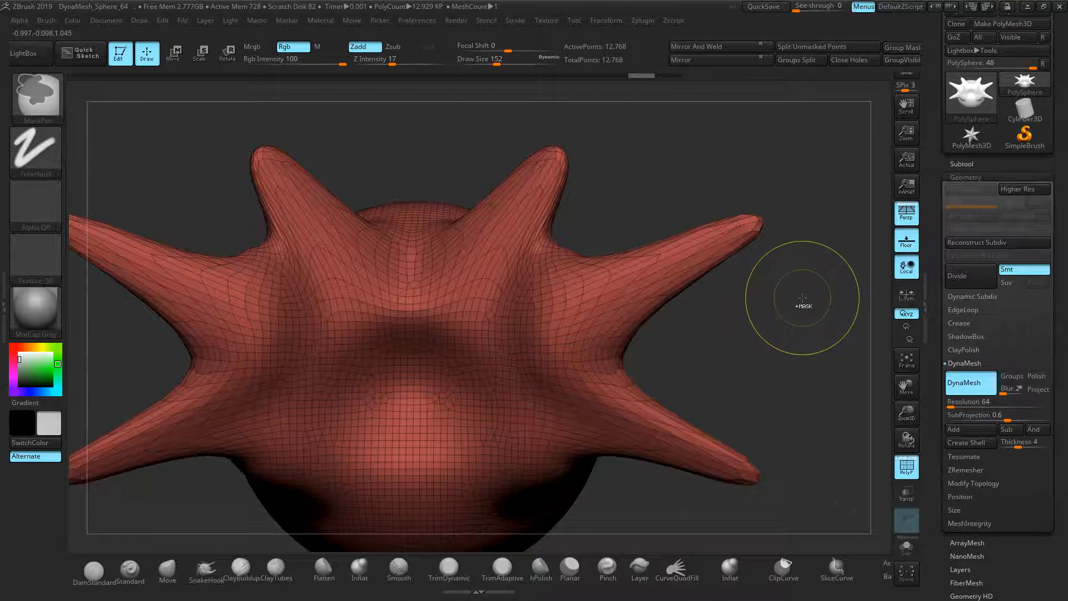
ctrl+drag(789, 306, 770, 310)
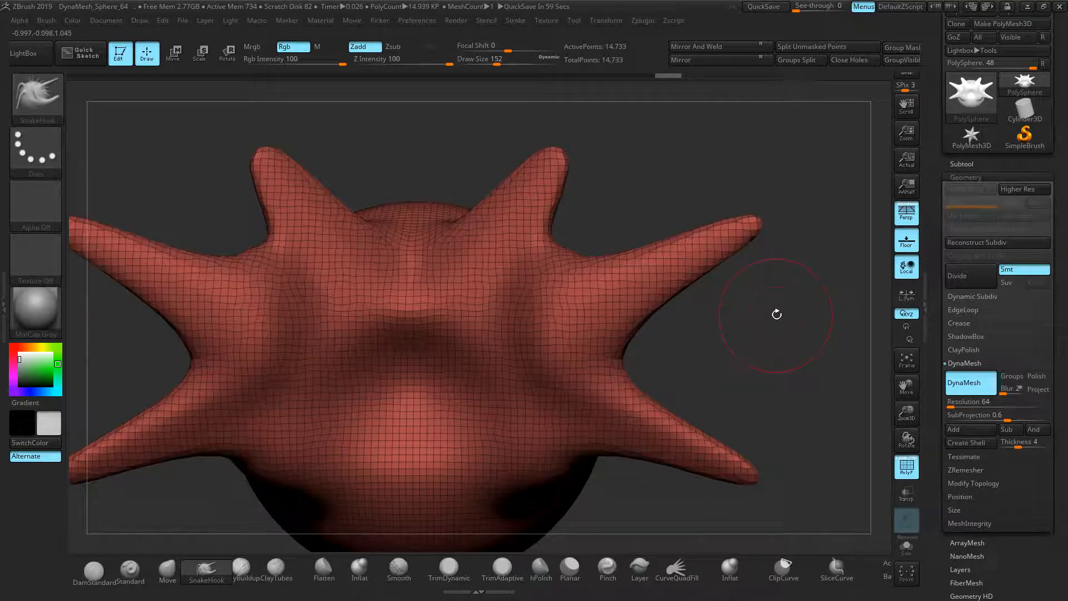
drag(767, 316, 840, 422)
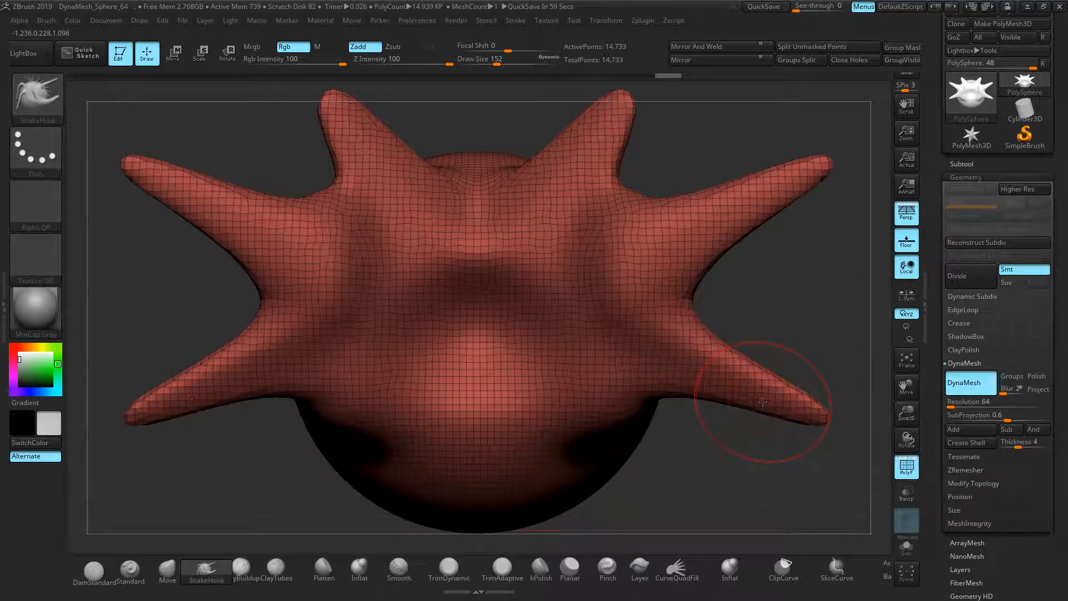
Step: Enlarge the Move brush to 284 and pull the upper middle of the form up into a tall central spike
click(168, 571)
mouse_move(679, 462)
alt+mouse_down()
mouse_move(599, 490)
mouse_move(641, 498)
alt+mouse_up()
ctrl+right_drag(642, 498, 738, 436)
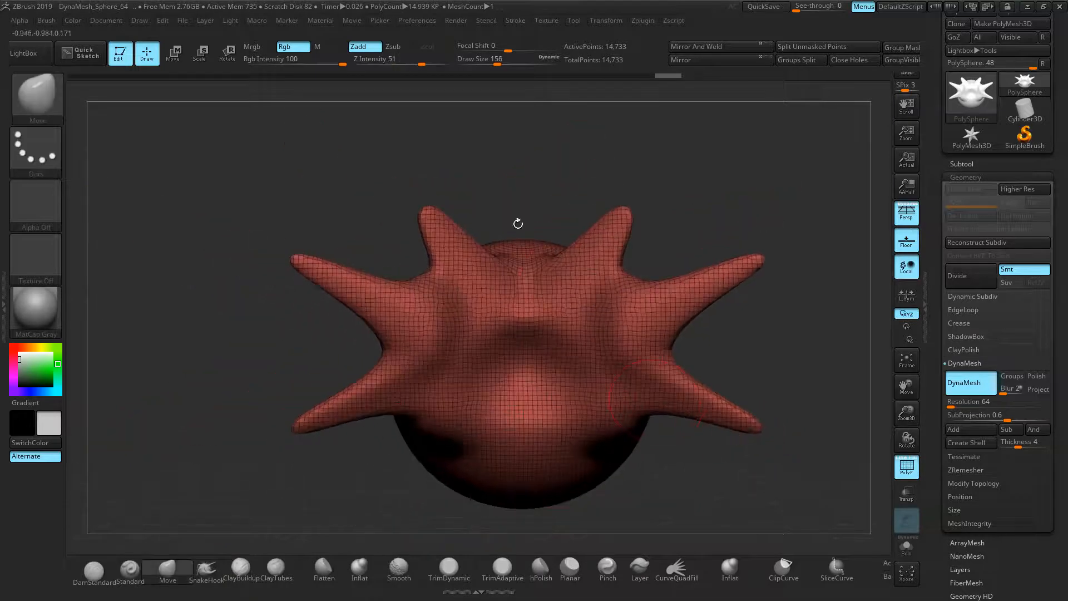
drag(528, 260, 526, 163)
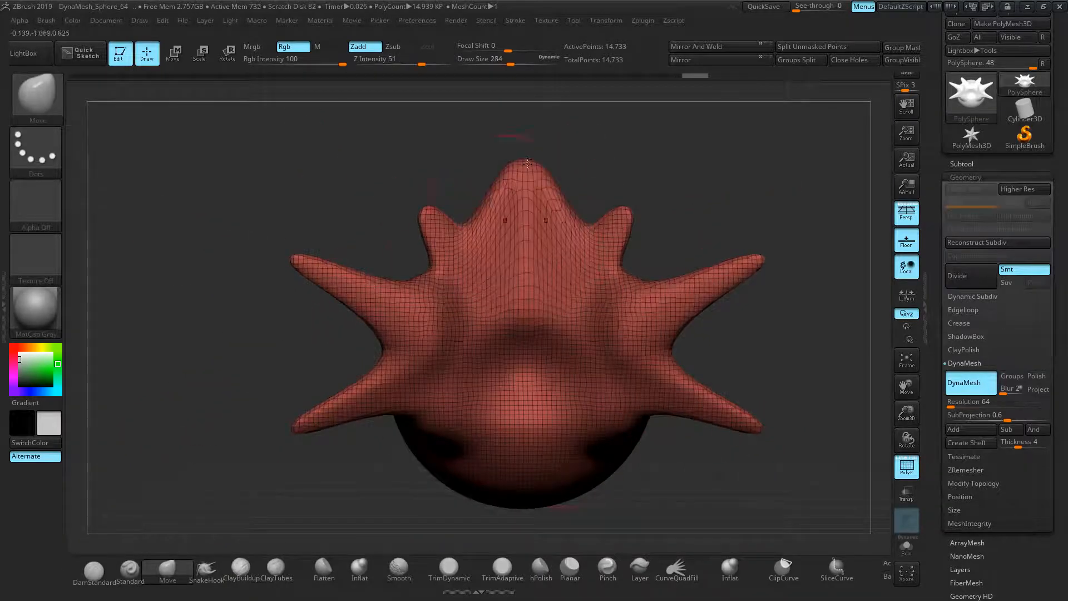
Step: Pull the front of the form outward into a protruding snout with the Move brush, working from several angles
drag(326, 212, 445, 221)
mouse_move(503, 300)
mouse_down()
mouse_move(576, 309)
mouse_move(565, 307)
mouse_up()
drag(477, 354, 628, 447)
drag(537, 351, 599, 367)
drag(466, 351, 444, 356)
mouse_move(888, 376)
mouse_down()
mouse_move(835, 312)
mouse_move(790, 290)
mouse_move(810, 215)
mouse_up()
mouse_move(286, 255)
mouse_down()
mouse_move(334, 282)
mouse_move(462, 293)
mouse_up()
alt+right_drag(462, 294, 360, 285)
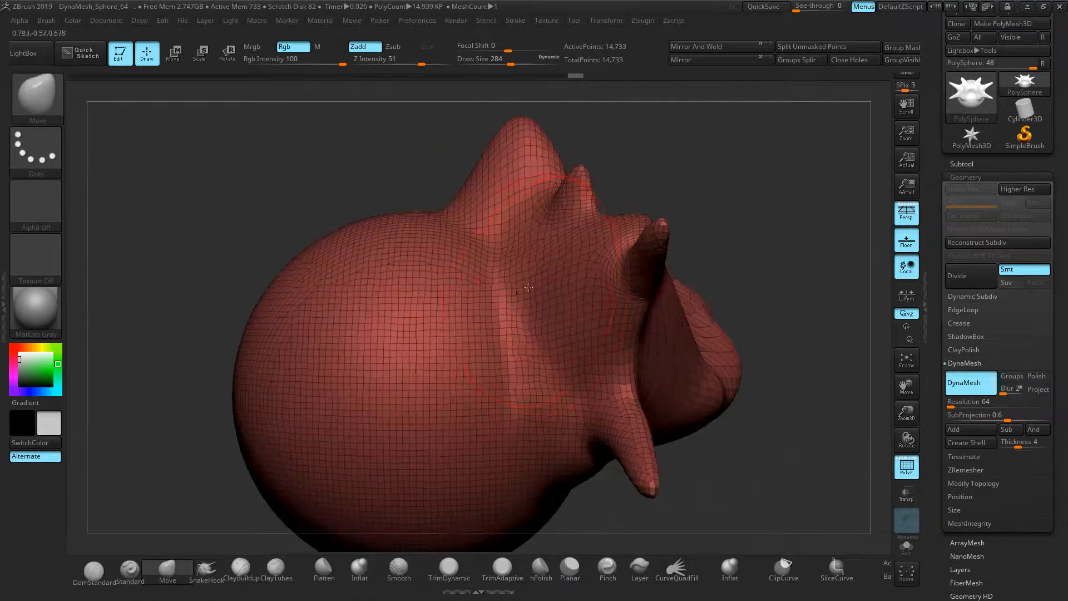
Step: Enlarge the Move brush to 416, reshape the snout and lower front in side view, and recompute the DynaMesh
ctrl+right_drag(728, 244, 698, 285)
key(])
drag(499, 364, 548, 418)
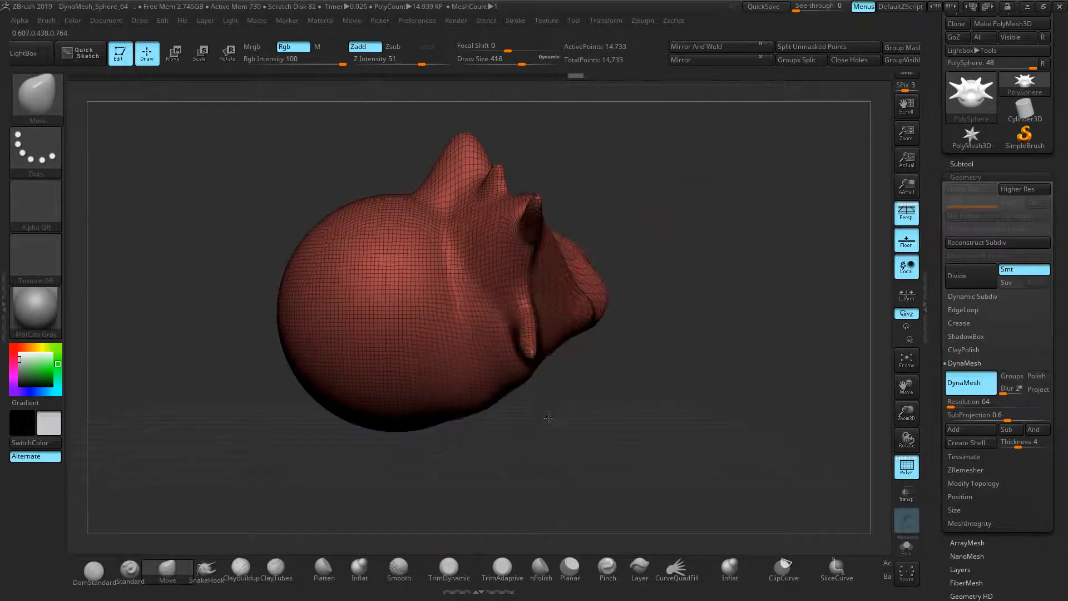
mouse_move(570, 355)
mouse_down()
mouse_move(612, 323)
mouse_move(625, 292)
mouse_move(653, 284)
mouse_up()
mouse_move(746, 227)
ctrl+mouse_down()
mouse_move(726, 243)
mouse_move(499, 267)
ctrl+mouse_up()
Step: Raise the DynaMesh resolution to 120 and recompute the form at the higher density
mouse_move(375, 251)
alt+mouse_down()
mouse_move(306, 267)
mouse_move(312, 334)
alt+mouse_up()
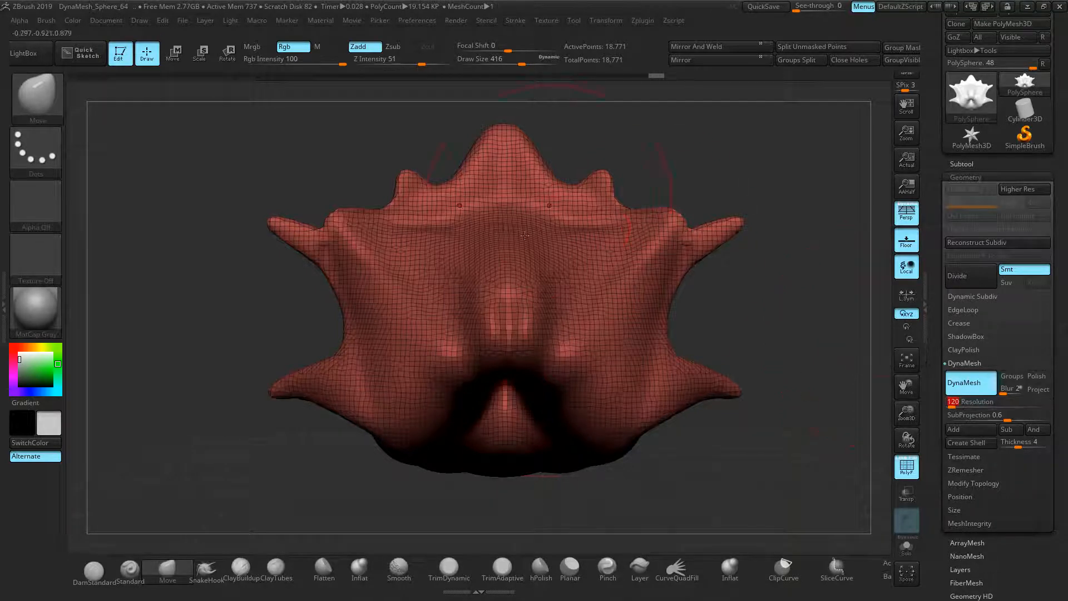
key(shift)
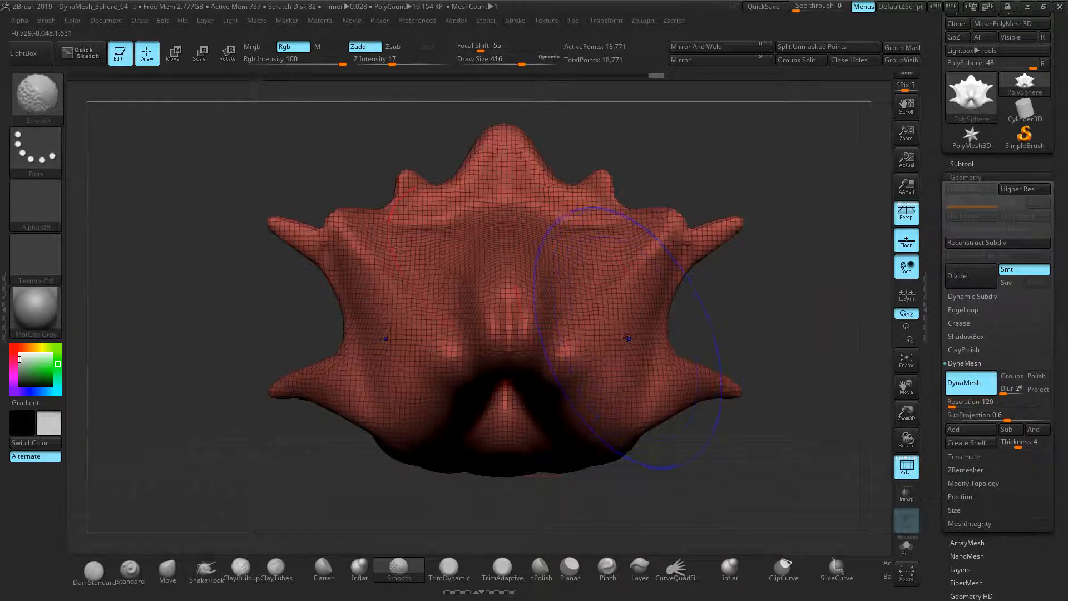
ctrl+drag(144, 286, 169, 296)
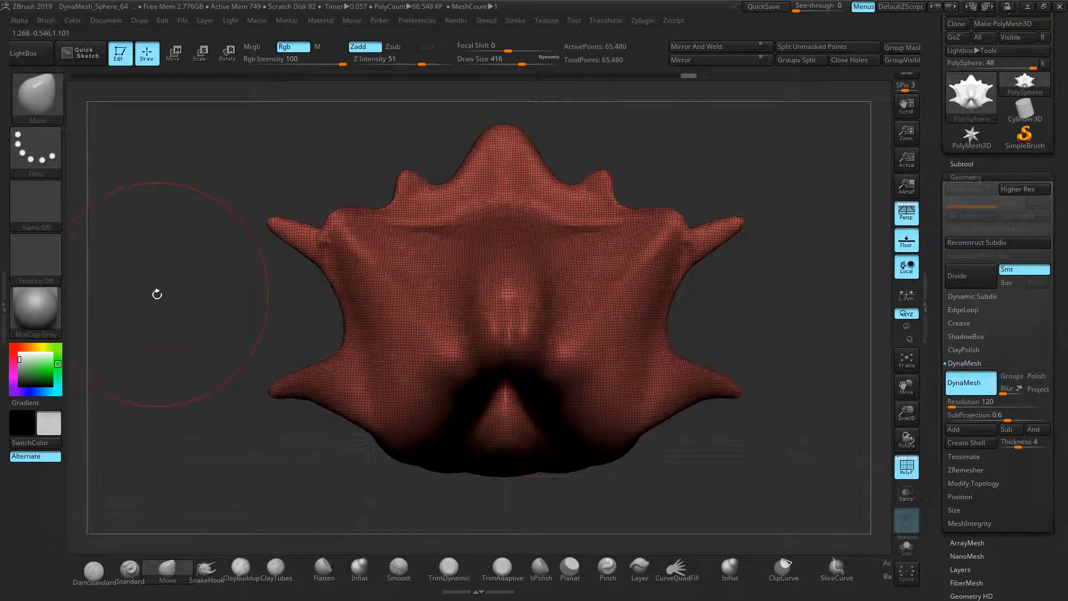
Step: Pull the upper corners and the side edges between the horns outward with the Move brush, using sizes 200 and 352
key(bracketleft)
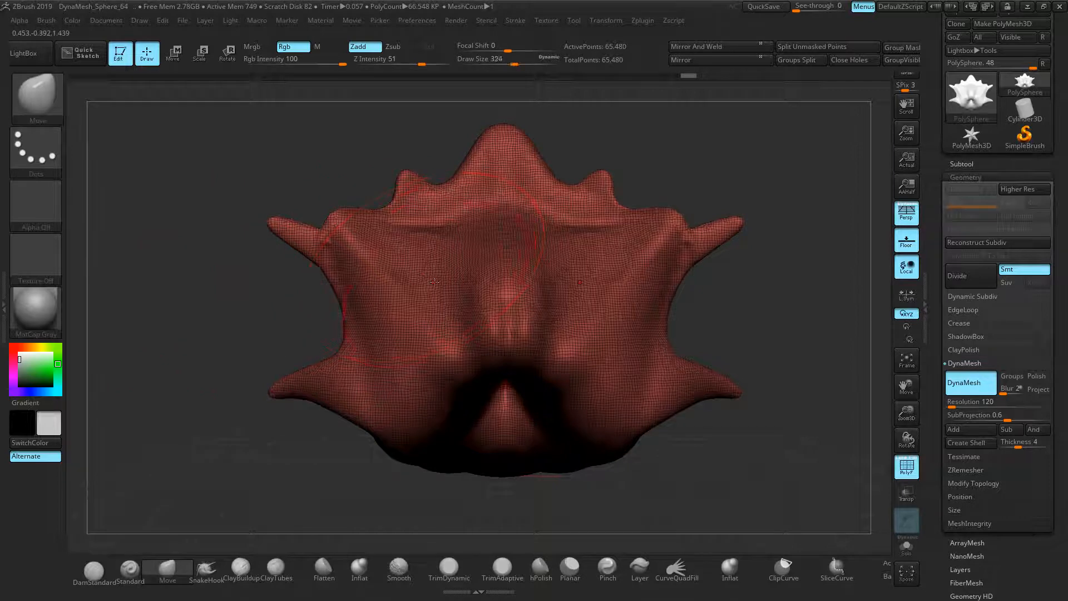
key(bracketleft)
key(bracketright)
mouse_move(361, 325)
mouse_down()
mouse_move(320, 320)
mouse_move(358, 320)
mouse_up()
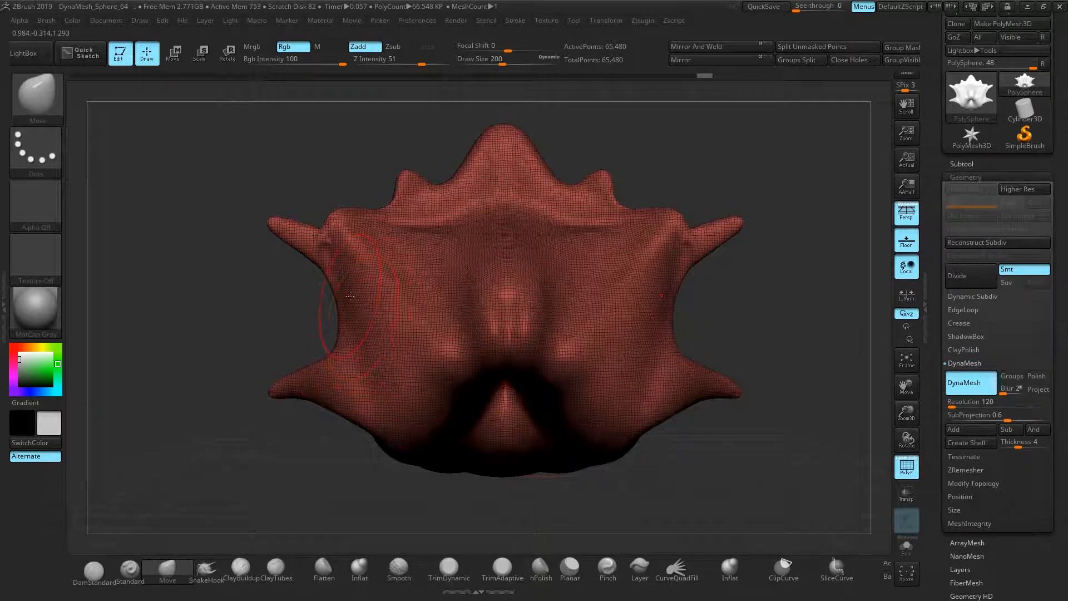
key(bracketright)
key(bracketright)
drag(362, 250, 351, 213)
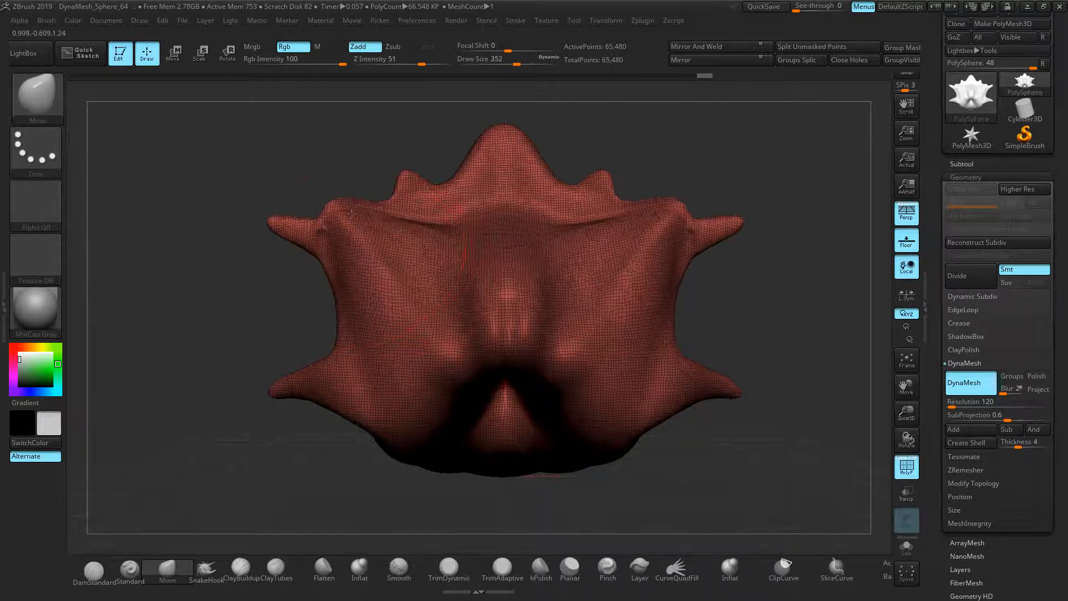
drag(706, 315, 735, 337)
drag(680, 301, 706, 296)
mouse_move(691, 242)
mouse_down()
mouse_move(731, 234)
mouse_move(716, 243)
mouse_up()
mouse_move(765, 321)
mouse_down()
mouse_move(776, 305)
mouse_move(776, 346)
mouse_up()
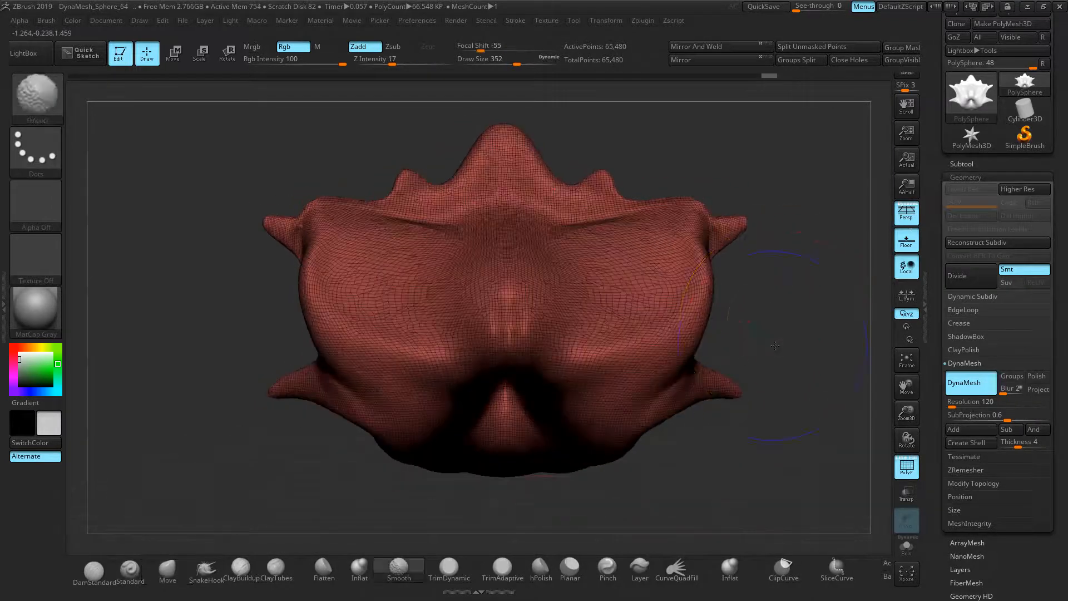
Step: Undo the side-edge moves and the DynaMesh recompute at resolution 120
ctrl+right_drag(774, 323, 707, 315)
key(ctrl+z)
key(ctrl+z)
key(ctrl+z)
key(ctrl+z)
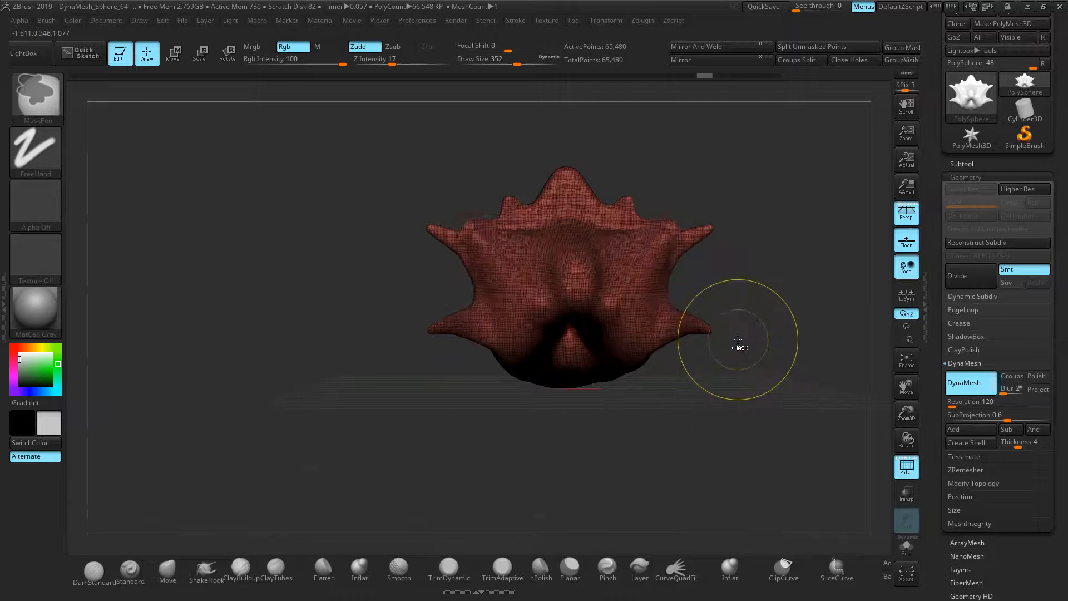
key(ctrl+z)
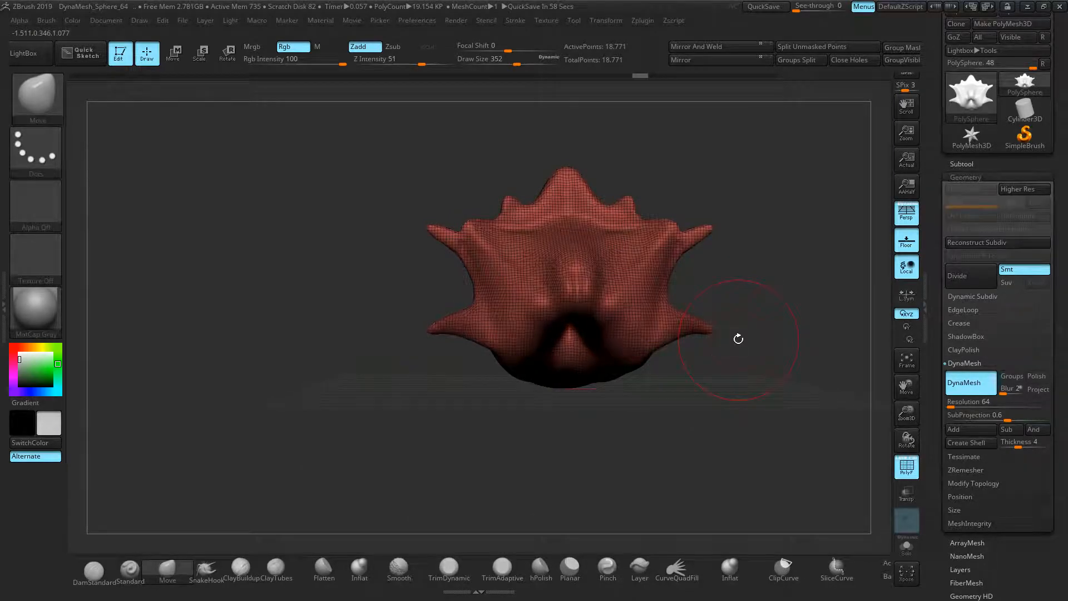
Step: Set the DynaMesh resolution to 120 again and recompute the mesh
right_drag(739, 338, 692, 322)
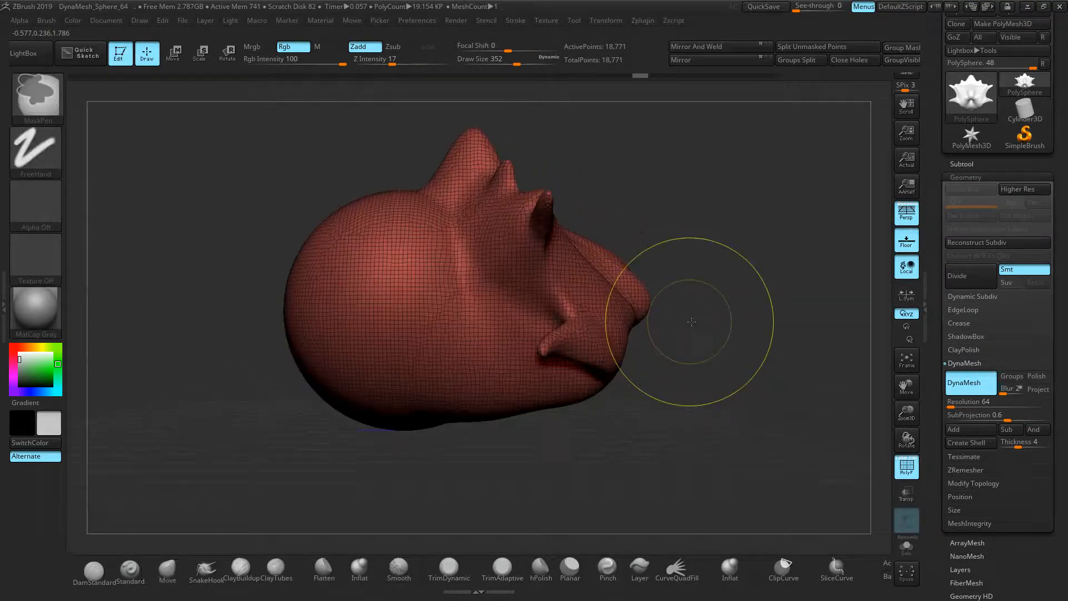
click(971, 401)
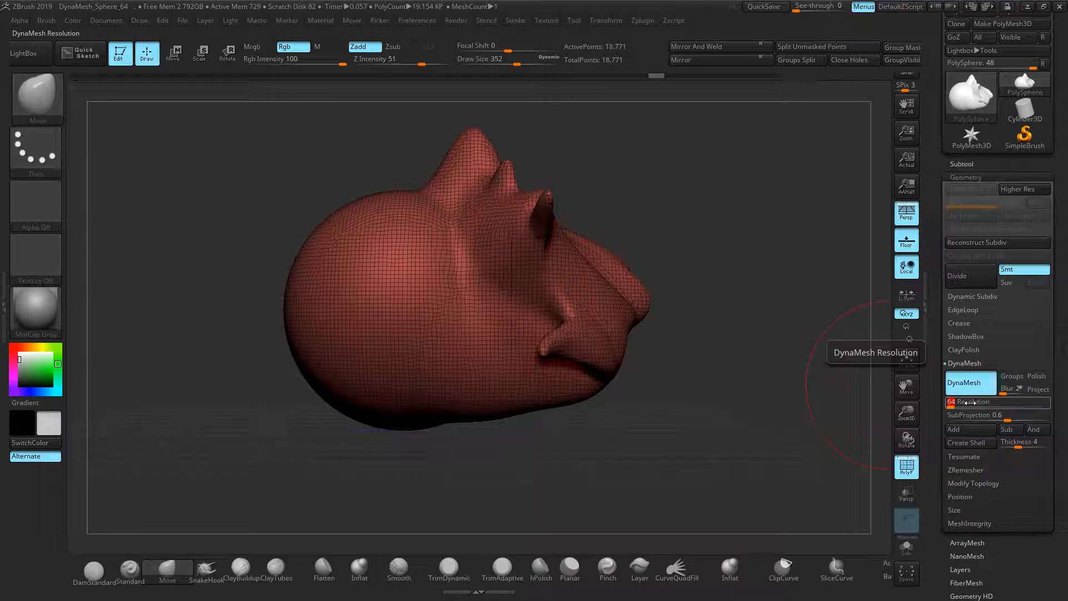
key(Return)
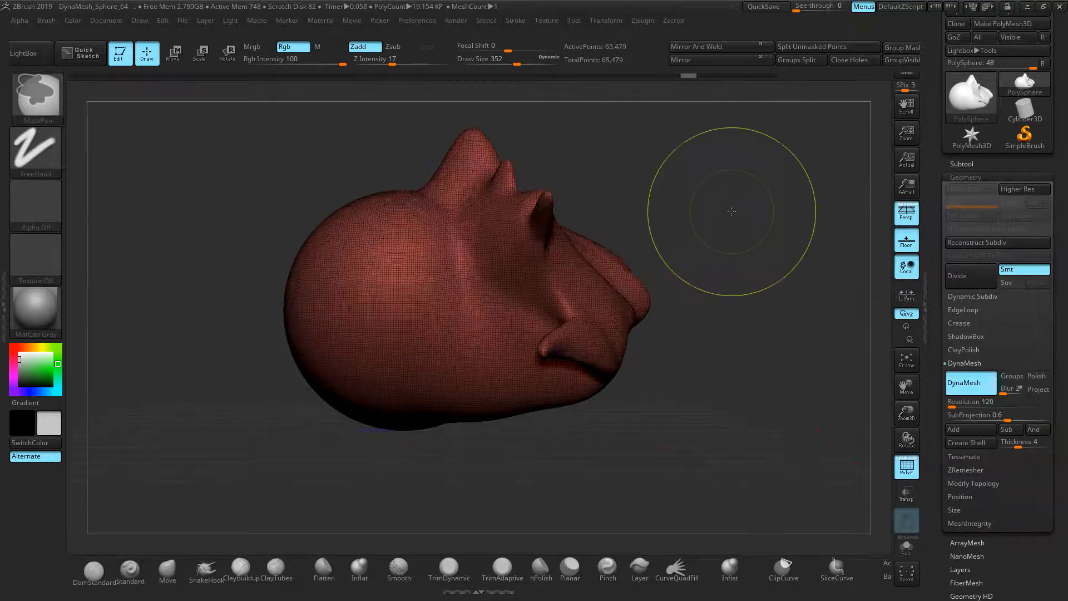
ctrl+drag(728, 195, 718, 206)
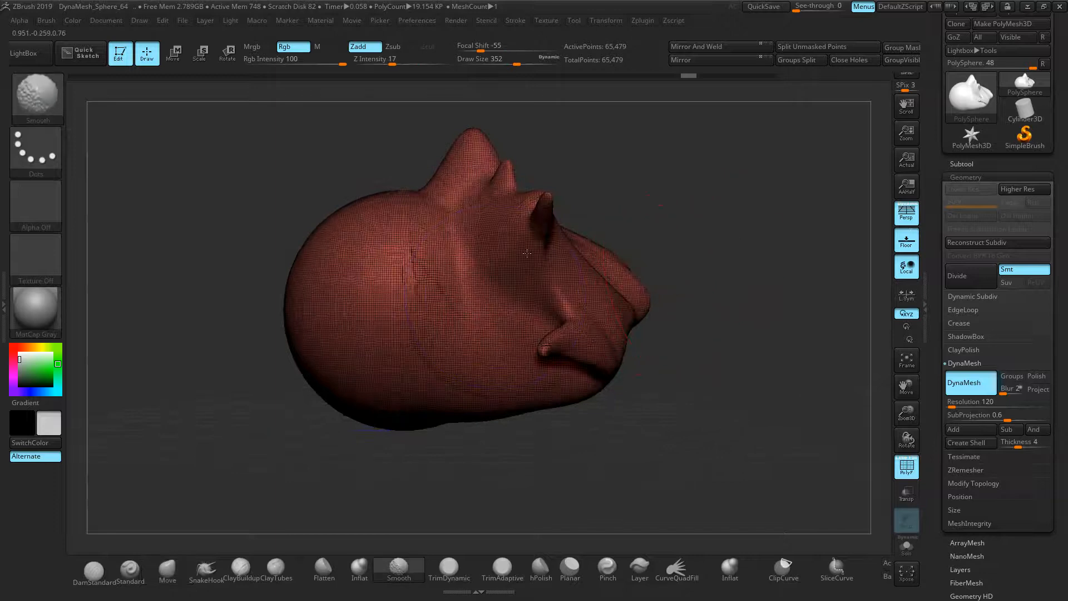
Step: Hide the polyframe and smooth the side, snout and front surfaces of the form
key(b)
key(m)
key(v)
key(shift+f)
key(shift)
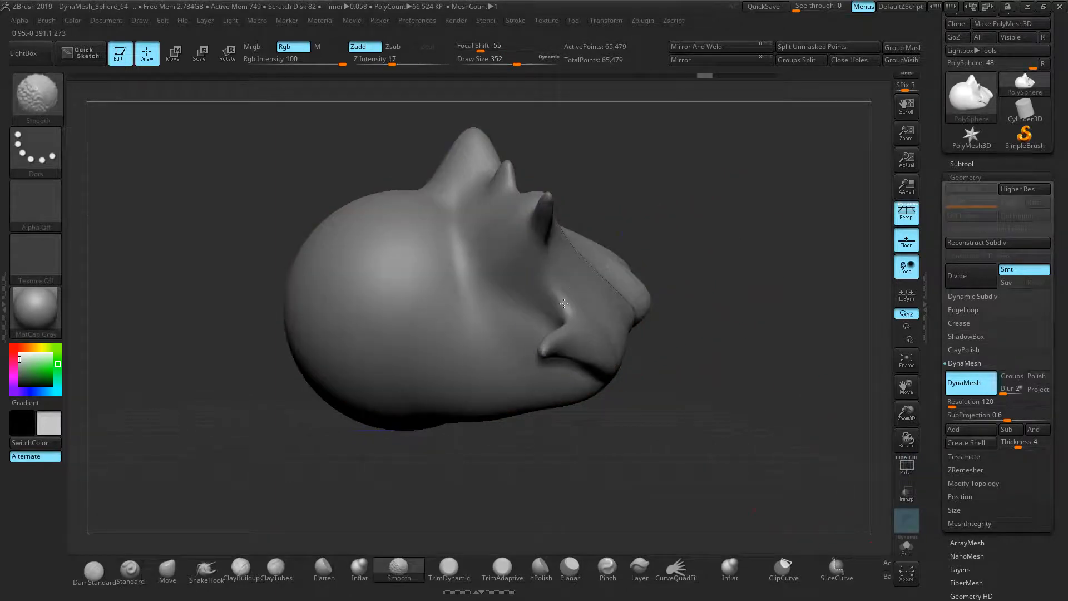
shift+drag(559, 192, 721, 310)
mouse_move(639, 370)
shift+mouse_down()
mouse_move(695, 190)
mouse_move(668, 212)
shift+mouse_up()
mouse_move(477, 272)
alt+mouse_down()
mouse_move(330, 243)
mouse_move(516, 339)
alt+mouse_up()
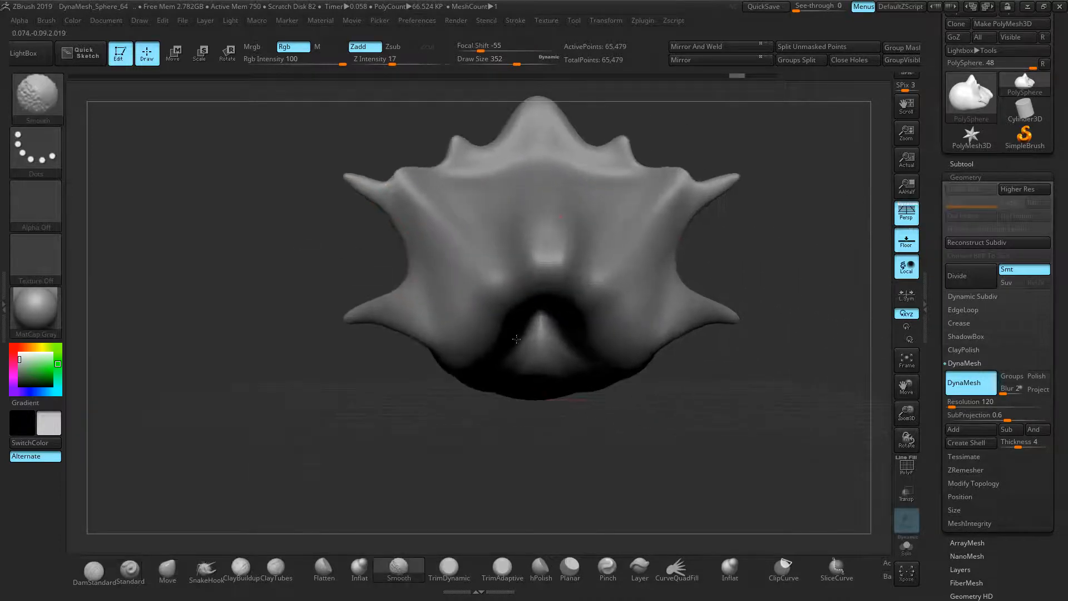
mouse_move(693, 282)
shift+mouse_down()
mouse_move(718, 178)
mouse_move(500, 118)
shift+mouse_up()
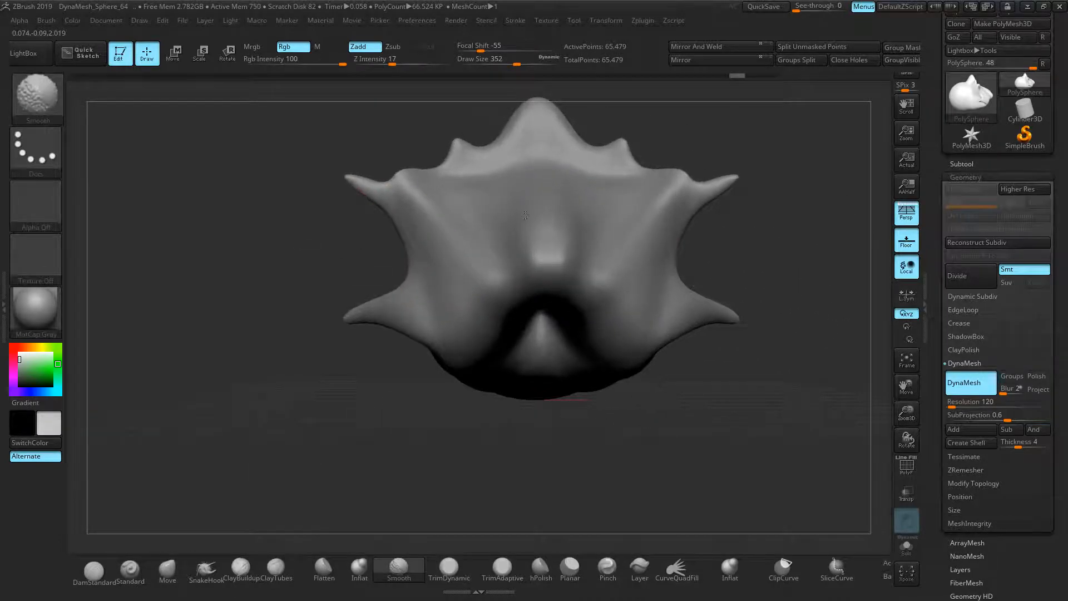
shift+drag(609, 328, 626, 320)
Step: Show the polyframe and examine the polygon layout across the front of the form up close
mouse_move(763, 240)
ctrl+right_down()
mouse_move(759, 248)
mouse_move(768, 230)
mouse_move(687, 295)
mouse_move(760, 359)
mouse_move(769, 407)
ctrl+right_up()
alt+right_drag(769, 407, 675, 233)
alt+right_drag(674, 234, 709, 304)
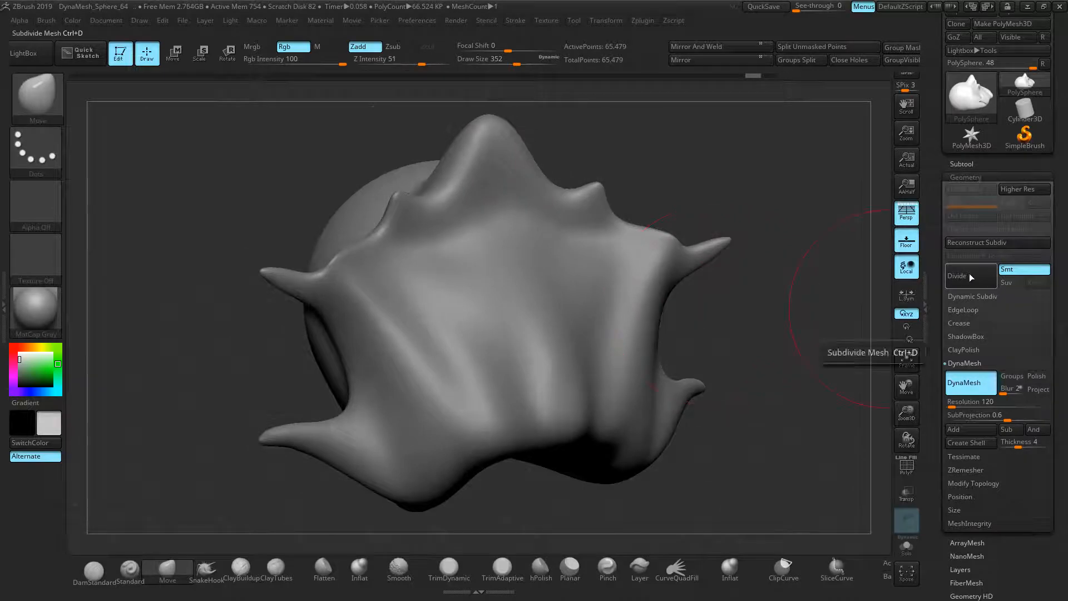
click(906, 467)
ctrl+right_drag(632, 305, 702, 332)
alt+right_drag(666, 298, 829, 224)
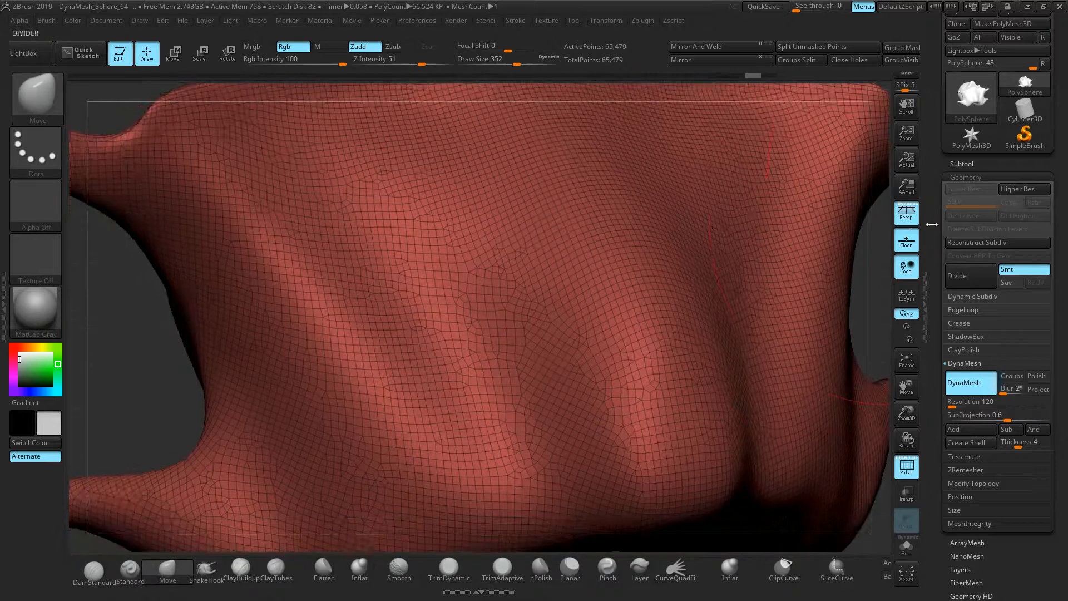
Step: Subdivide the mesh once with Divide and hide the polyframe
key(bracketleft)
key(bracketleft)
key(bracketleft)
key(bracketleft)
key(bracketleft)
key(bracketleft)
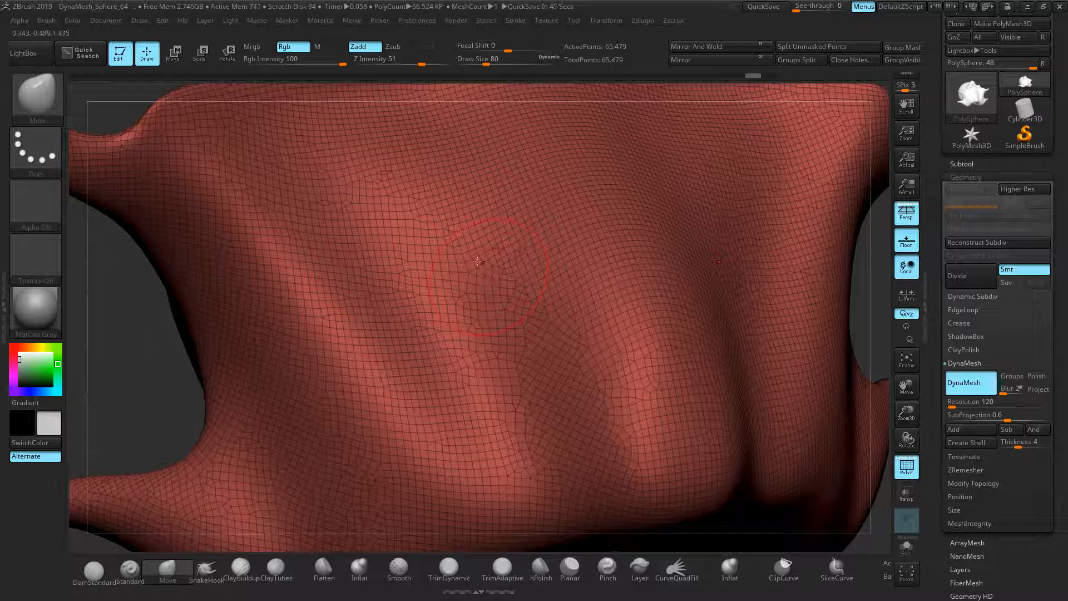
click(965, 281)
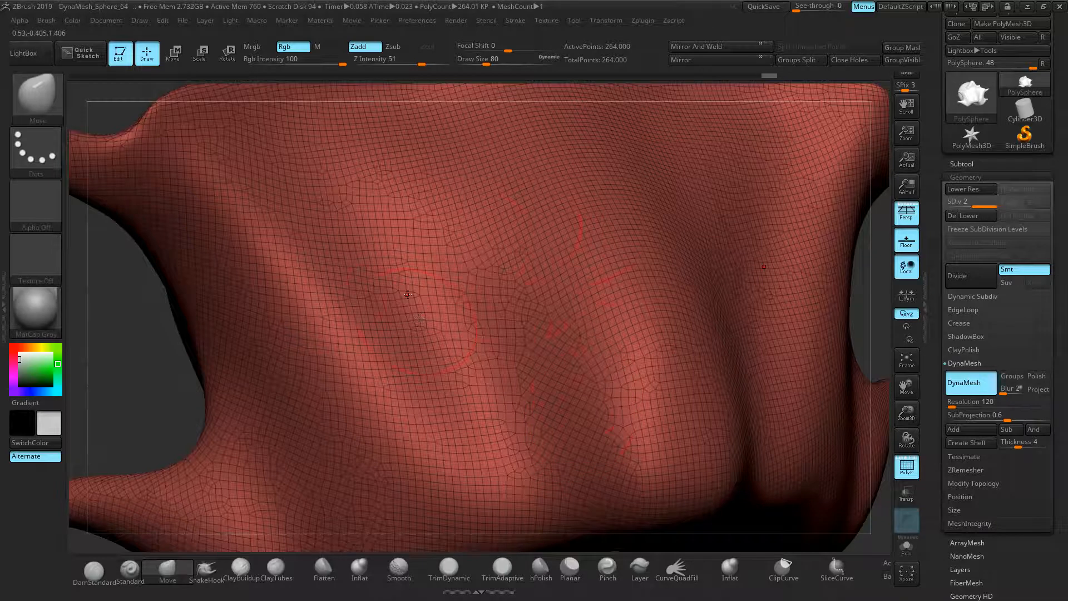
click(908, 473)
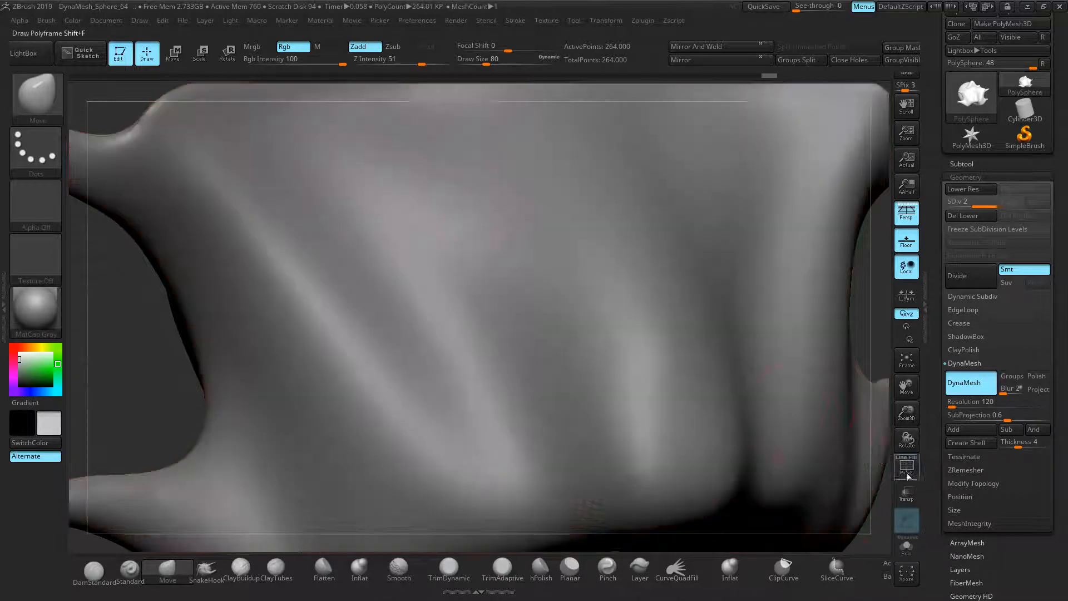
Step: Try a curved DamStandard stroke on the front of the subdivided form, smooth its start, and undo both
click(206, 567)
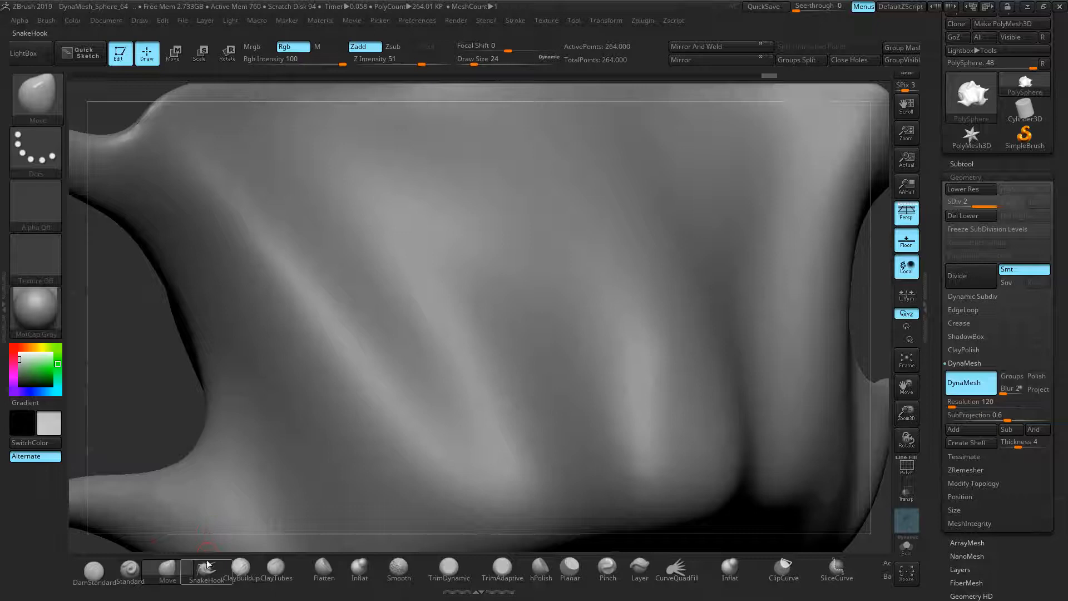
click(97, 571)
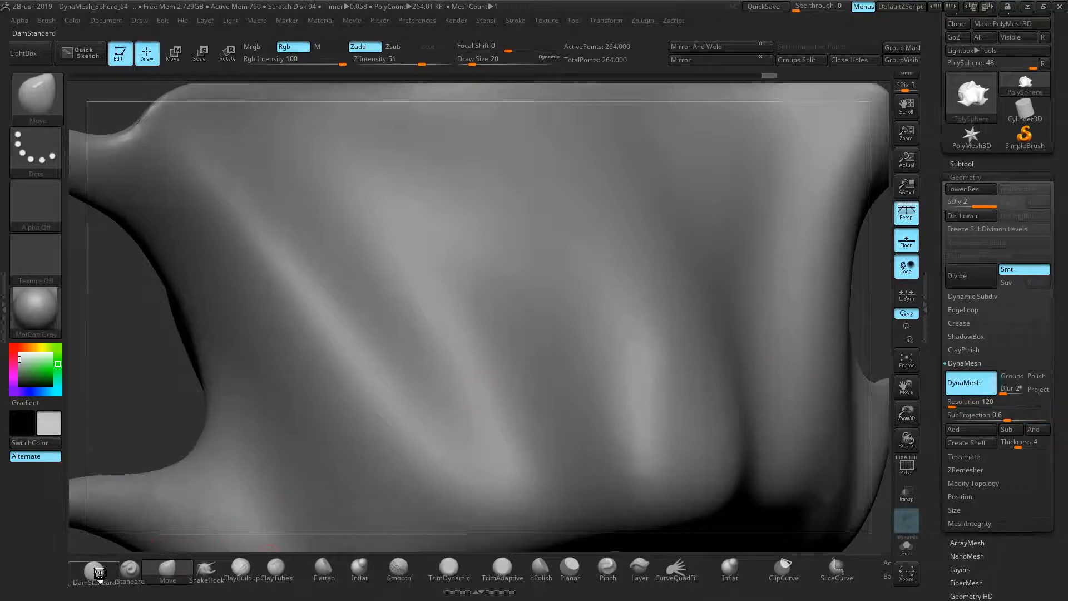
mouse_move(403, 224)
mouse_down()
mouse_move(465, 294)
mouse_move(427, 362)
mouse_up()
key(shift)
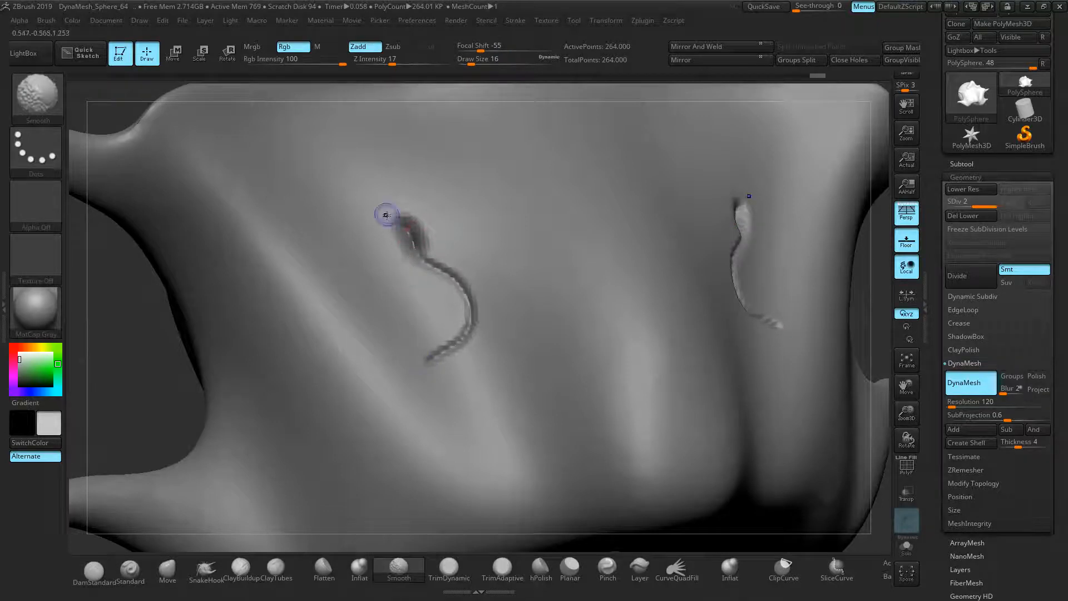
key(ctrl+z)
key(ctrl+z)
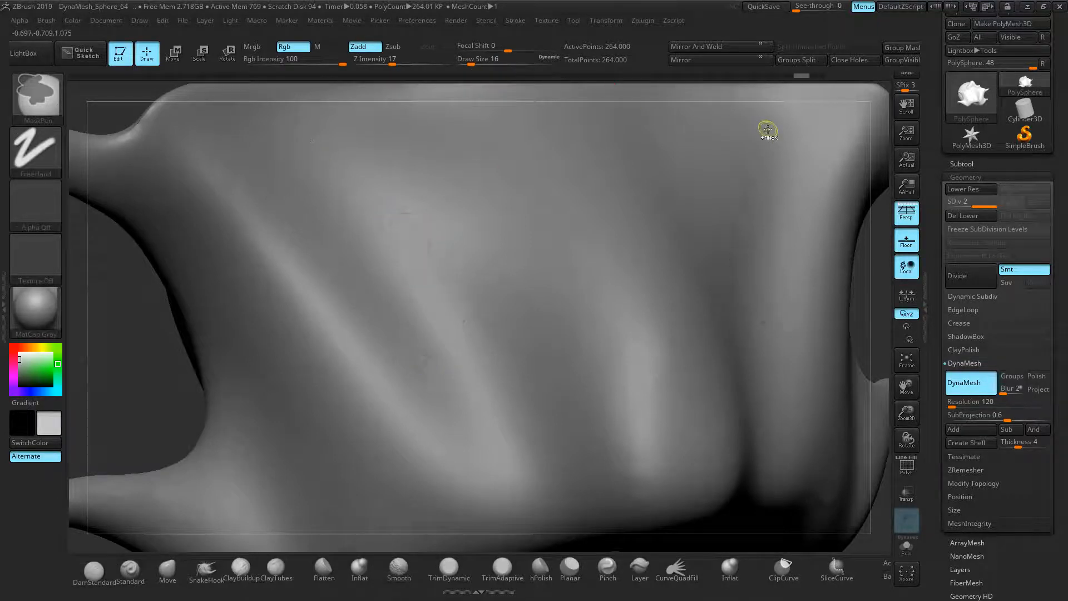
Step: Undo the subdivision, try a DamStandard stroke on the undivided front surface, and undo that stroke
key(shift+d)
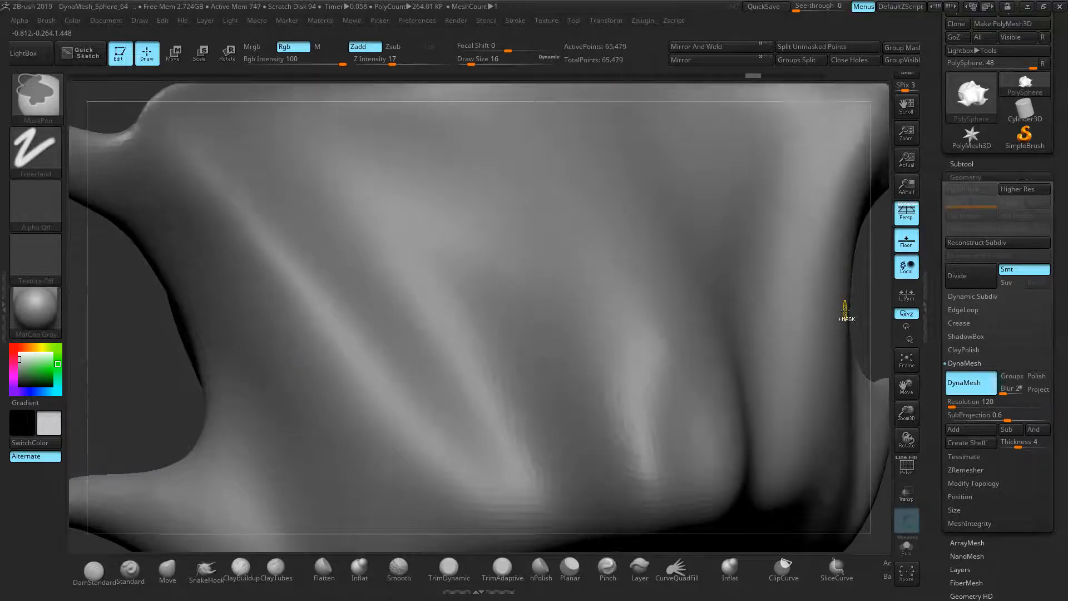
mouse_move(444, 233)
mouse_down()
mouse_move(449, 294)
mouse_move(370, 291)
mouse_move(371, 222)
mouse_move(346, 192)
mouse_move(321, 236)
mouse_move(362, 221)
mouse_move(383, 278)
mouse_move(461, 233)
mouse_move(495, 274)
mouse_up()
key(ctrl+z)
key(ctrl+z)
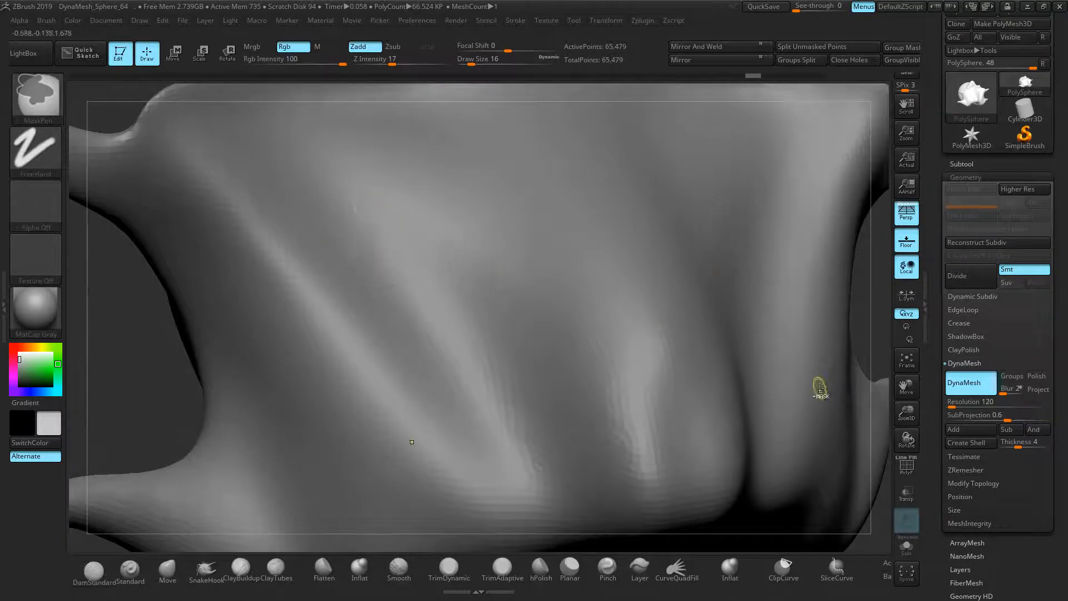
Step: Divide the mesh again, carve several winding DamStandard strokes across the front, and undo the strokes
click(971, 276)
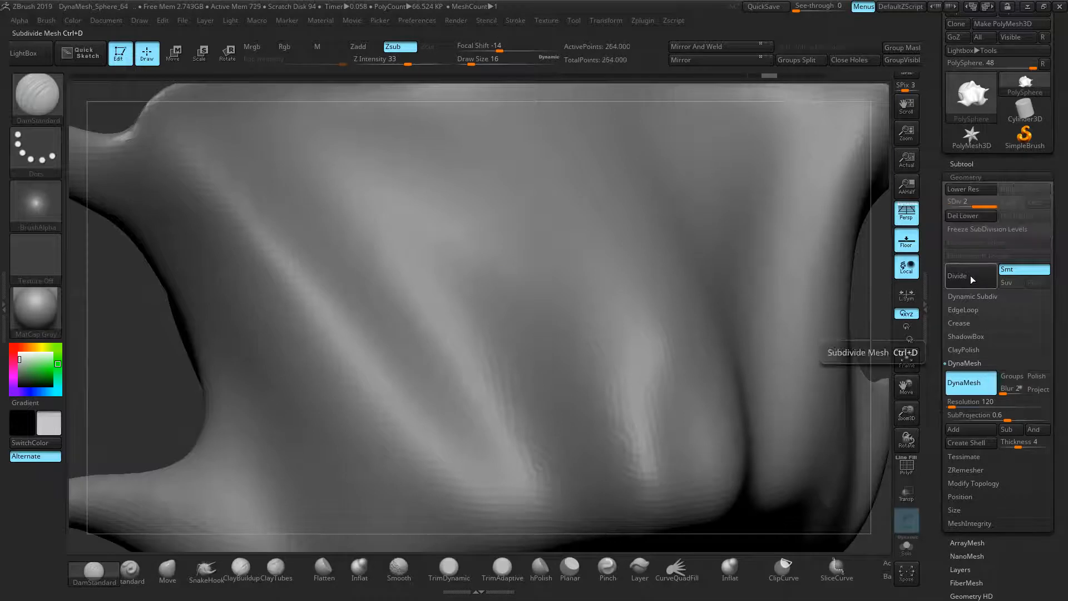
mouse_move(391, 217)
mouse_down()
mouse_move(367, 261)
mouse_move(390, 306)
mouse_move(436, 253)
mouse_move(480, 295)
mouse_move(431, 357)
mouse_move(289, 306)
mouse_move(313, 201)
mouse_move(218, 292)
mouse_up()
mouse_move(353, 154)
mouse_down()
mouse_move(458, 177)
mouse_move(528, 281)
mouse_up()
drag(195, 336, 137, 343)
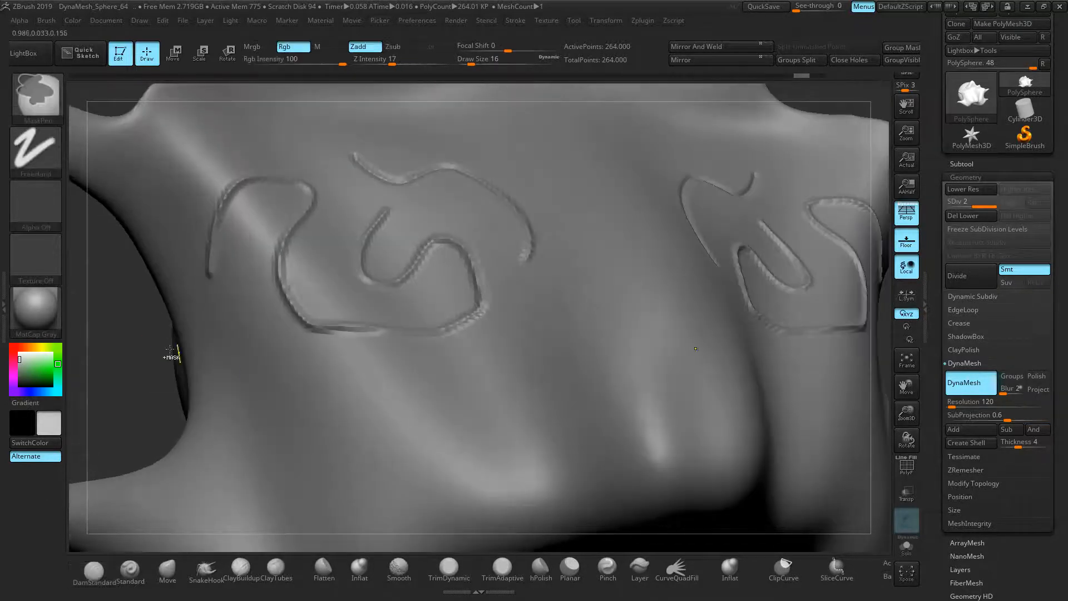
key(ctrl+z)
key(ctrl+z)
Step: Undo the subdivision and step back through the undo history to the original plain sphere
ctrl+right_drag(322, 358, 496, 283)
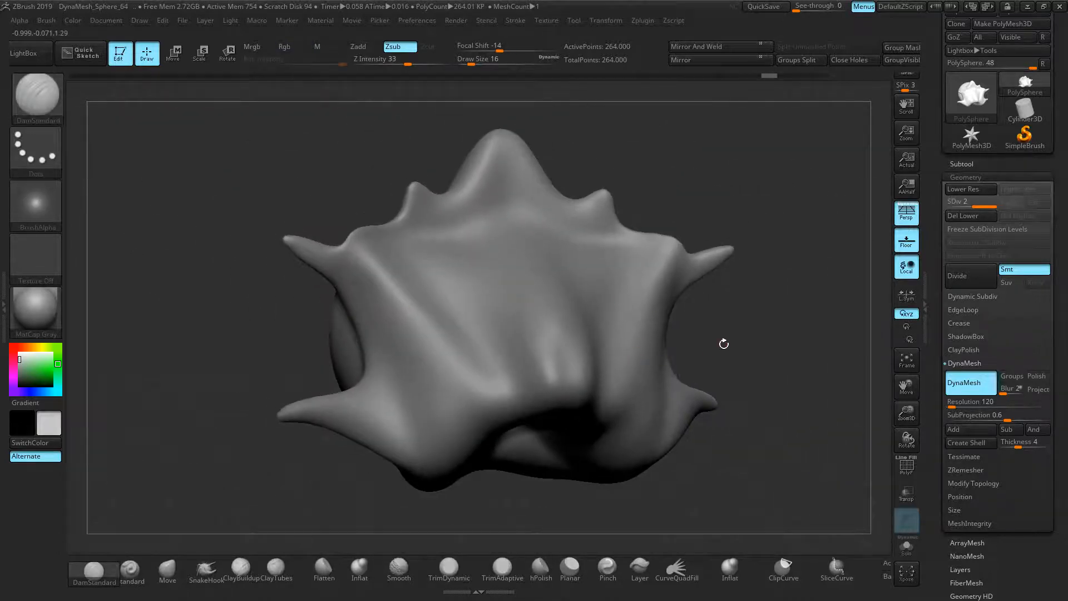
shift+drag(724, 343, 856, 321)
key(shift+d)
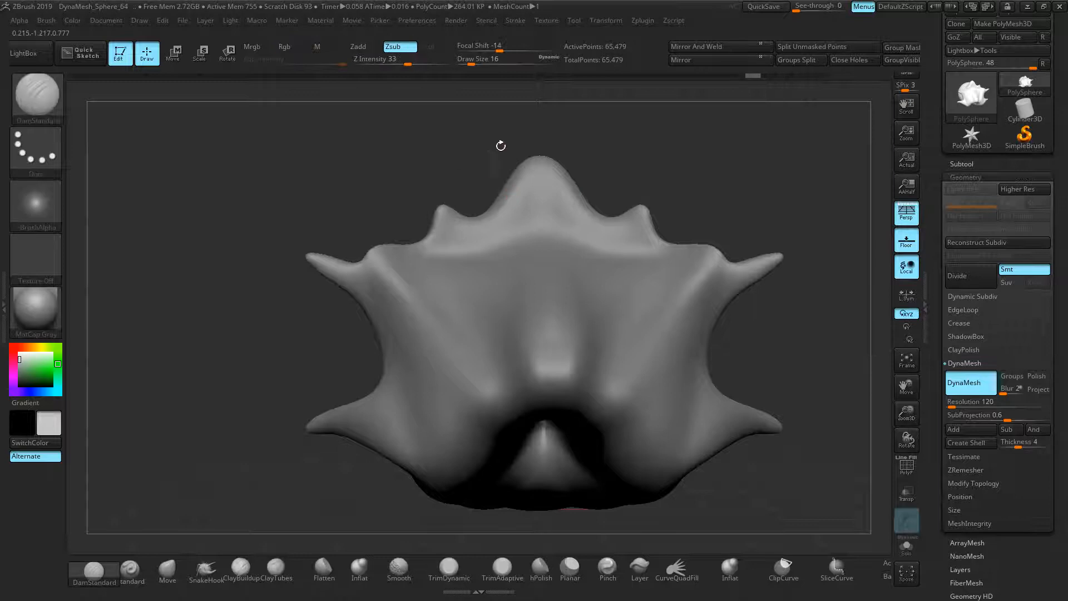
drag(749, 78, 64, 81)
mouse_move(374, 265)
alt+right_down()
mouse_move(293, 216)
mouse_move(309, 242)
alt+right_up()
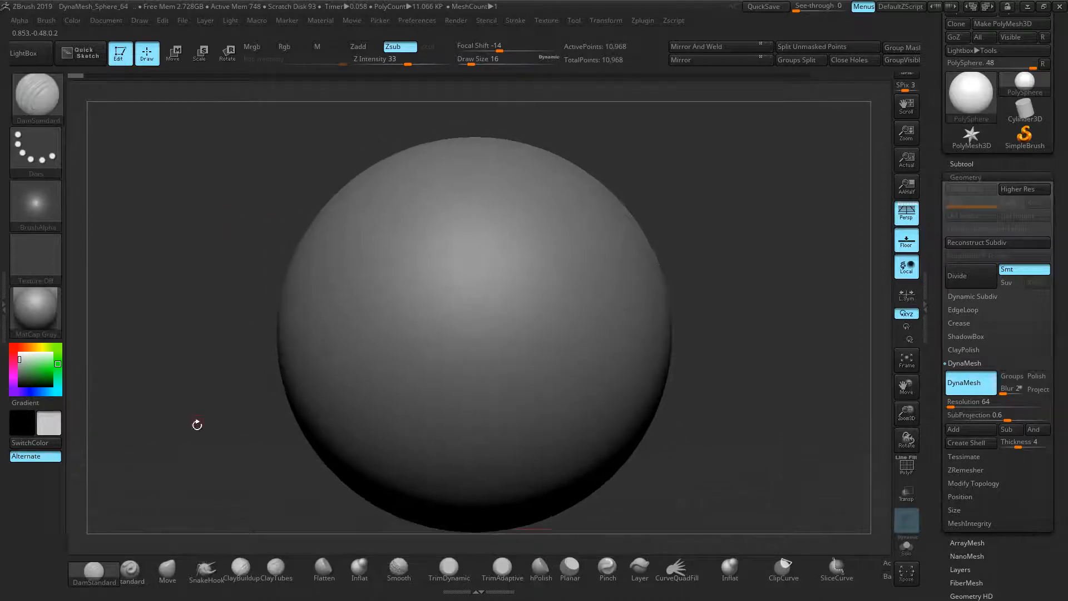
Step: Choose the Standard brush at draw size 116 and paint two mirrored circular eye masks, accepting removal of the newer undo history
click(132, 577)
key(bracketright)
key(bracketright)
key(bracketright)
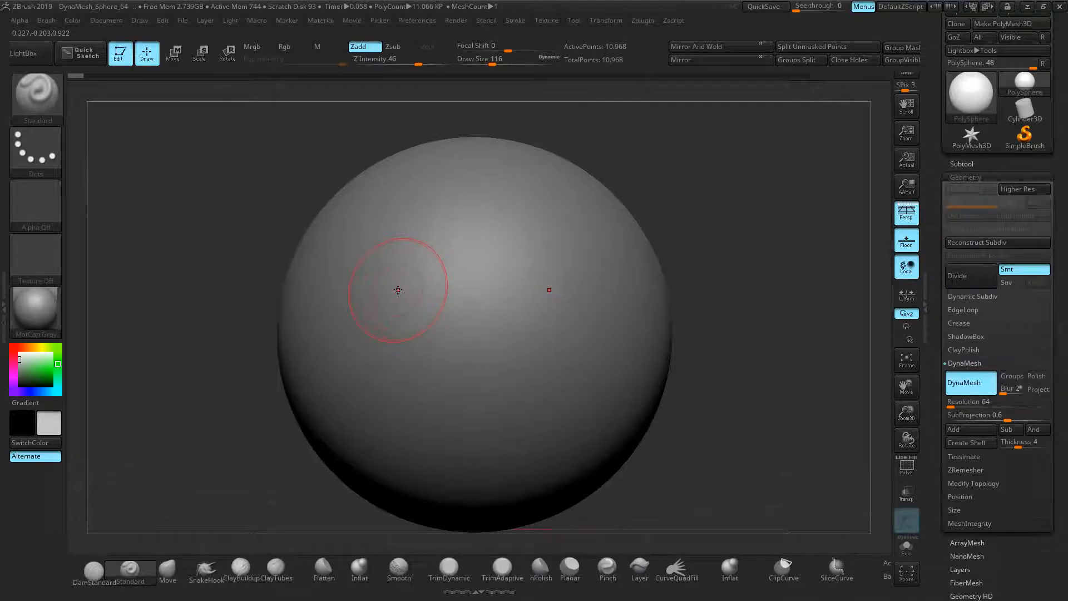
key(ctrl)
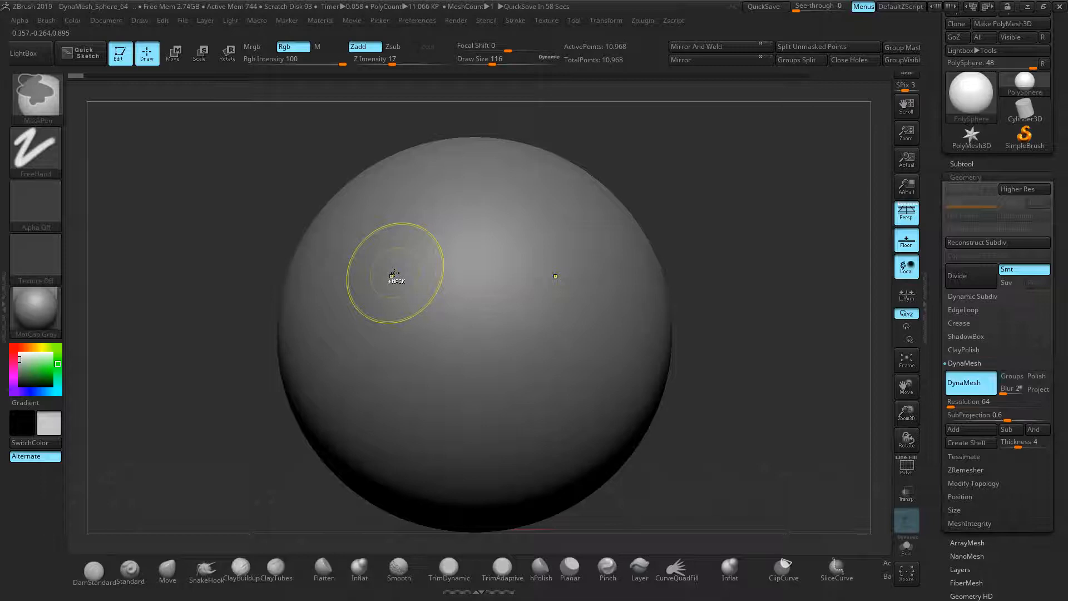
ctrl+click(396, 276)
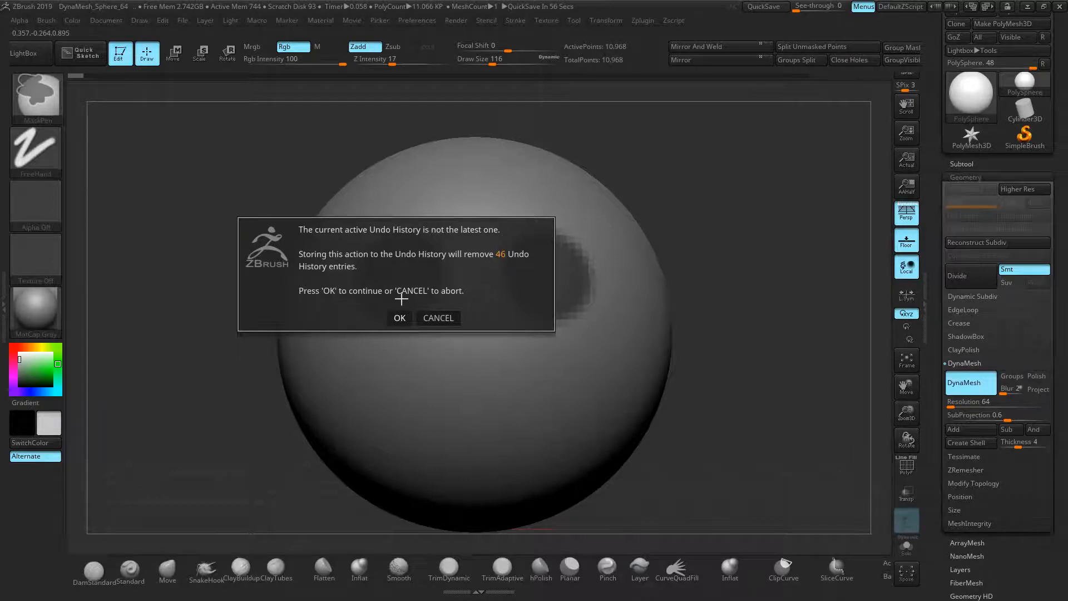
click(400, 316)
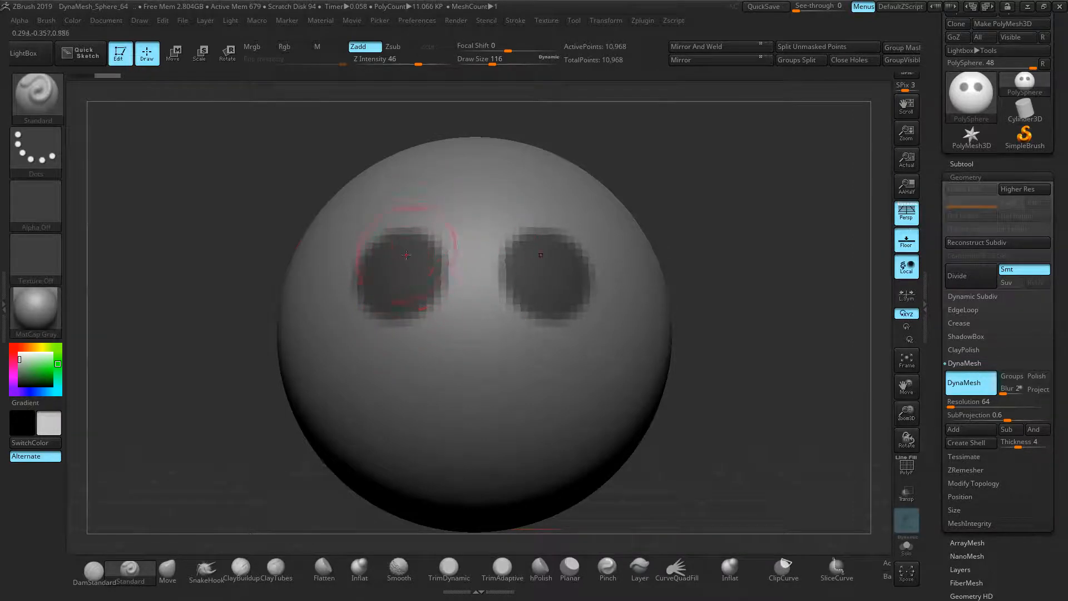
Step: Blur the edges of the two circular eye masks
mouse_move(201, 216)
mouse_down()
mouse_move(261, 219)
mouse_move(204, 219)
mouse_up()
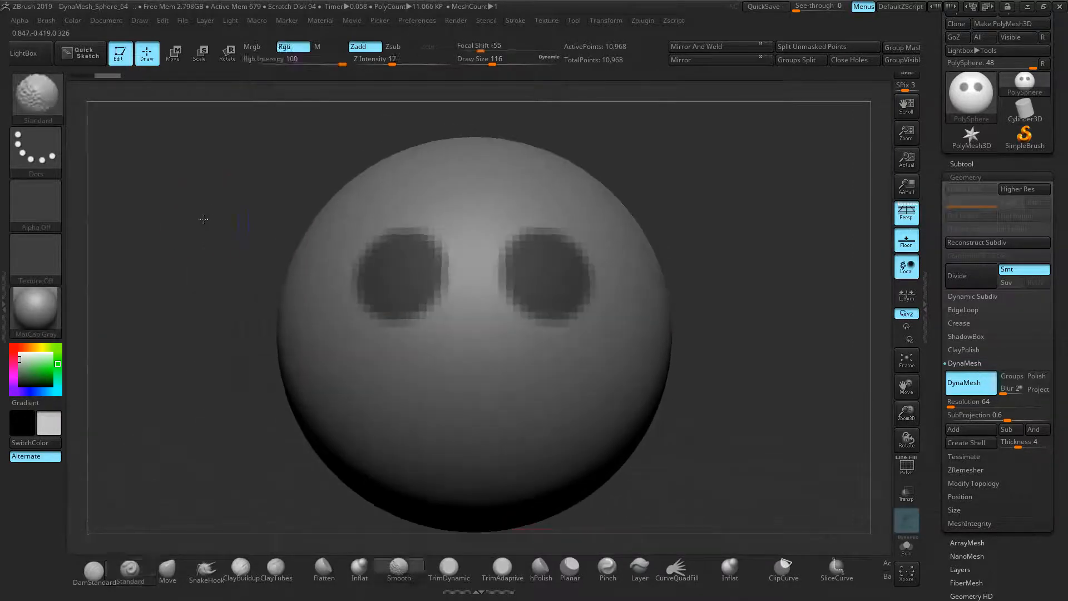
key(ctrl)
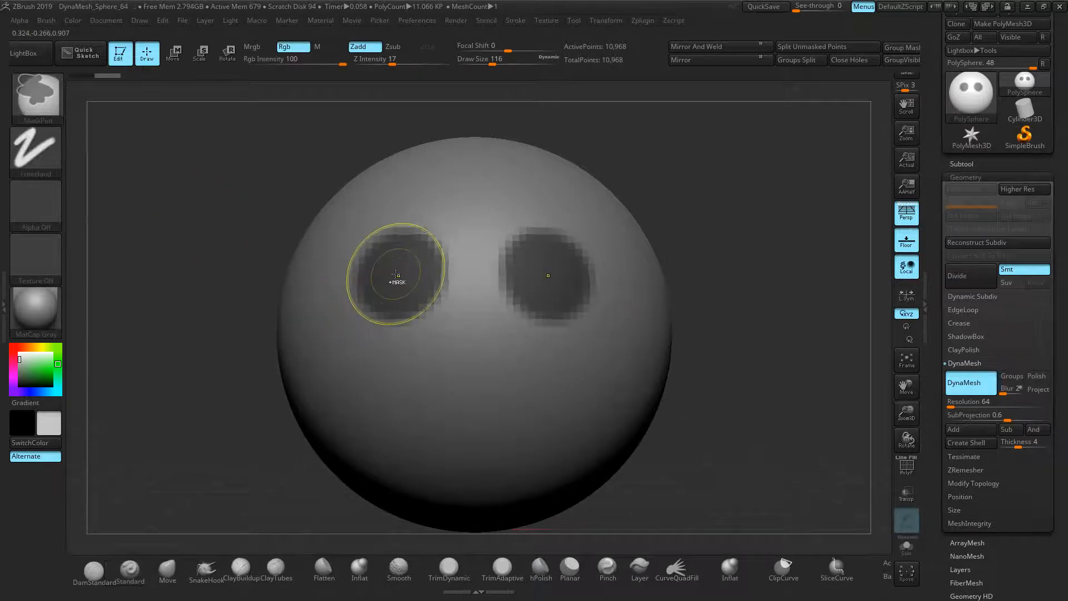
ctrl+click(396, 275)
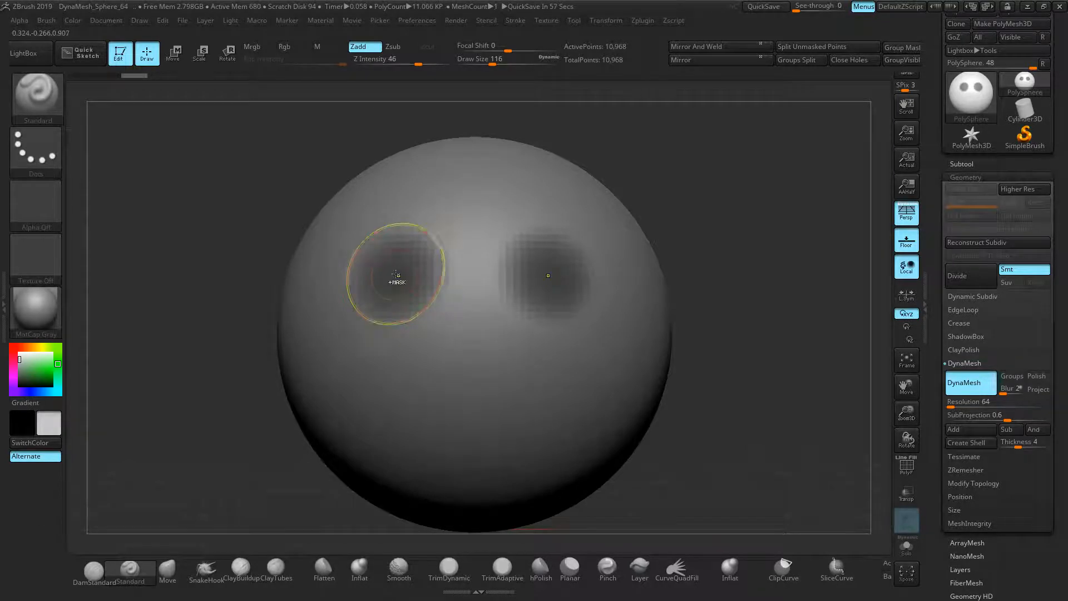
Step: Undo the eye masks, set the DynaMesh resolution to 200 and recompute the sphere
key(ctrl+z)
key(ctrl+z)
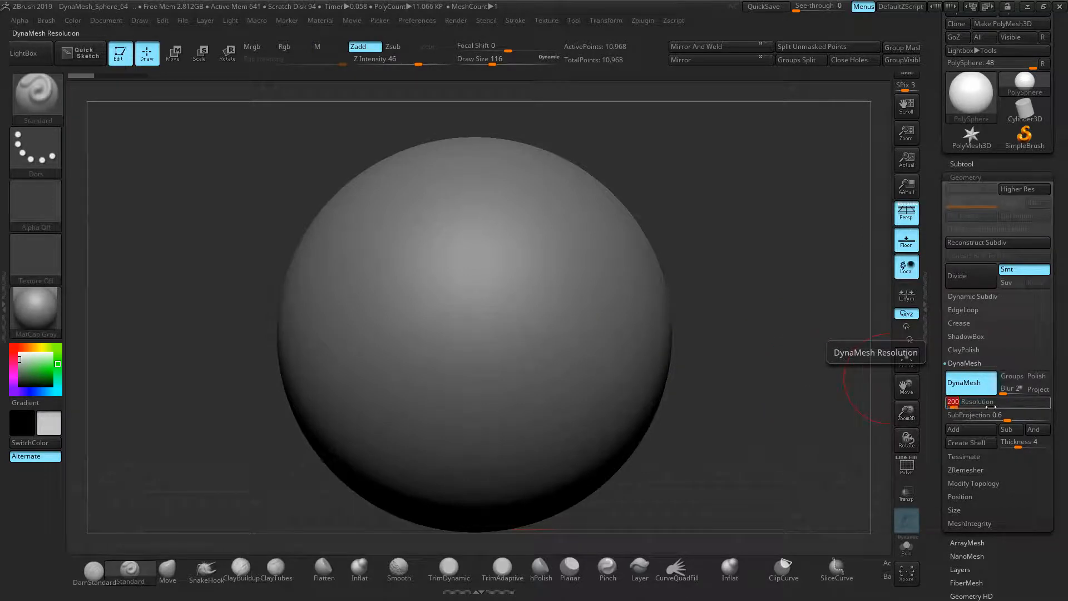
key(Return)
ctrl+drag(806, 208, 745, 250)
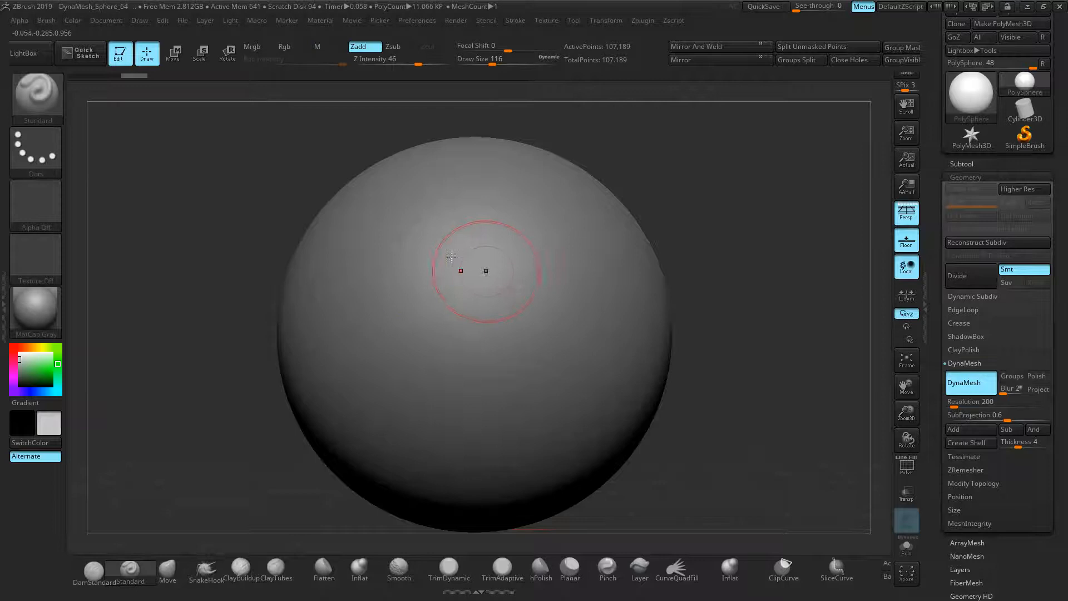
Step: Paint two mirrored circular eye masks on the upper front of the sphere and blur their edges
ctrl+click(413, 266)
ctrl+click(406, 258)
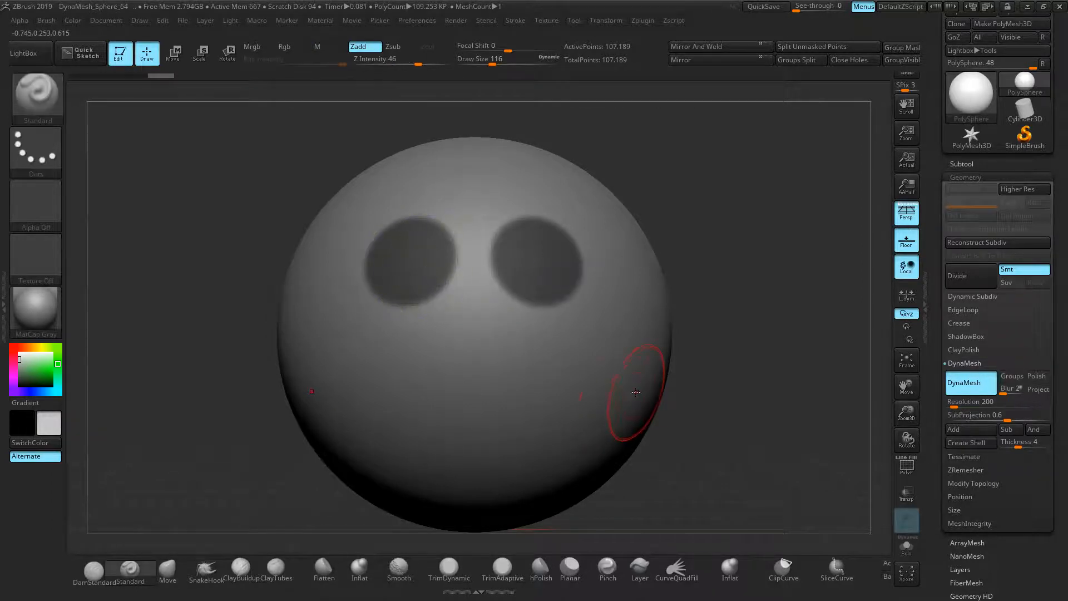
key(ctrl)
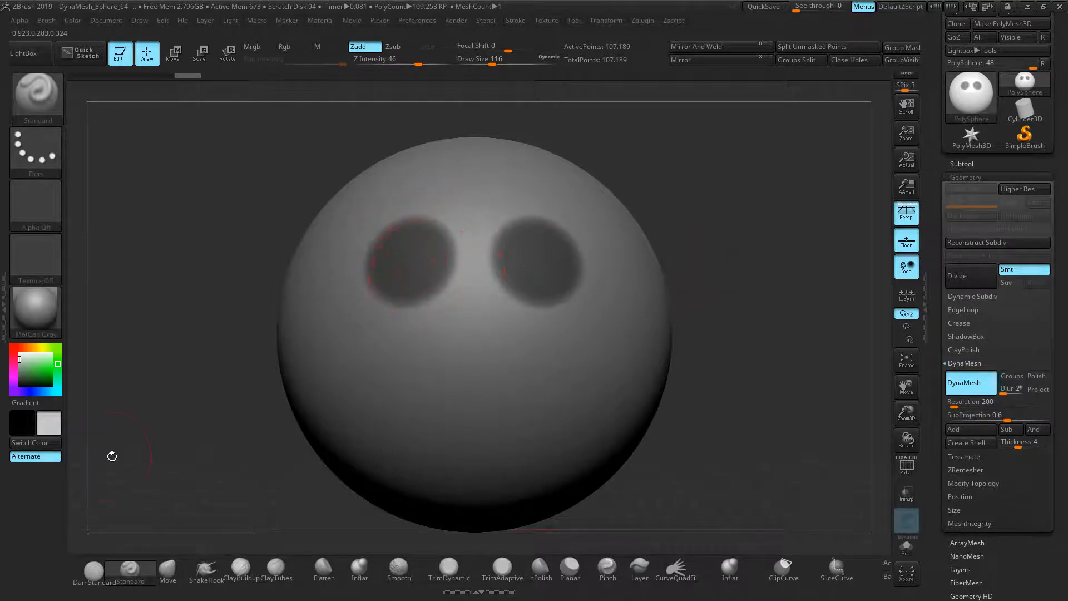
Step: Sculpt thick raised rims around the masked eye areas with the Standard brush and smooth them
mouse_move(360, 250)
mouse_down()
mouse_move(370, 210)
mouse_move(457, 234)
mouse_move(423, 312)
mouse_move(360, 259)
mouse_up()
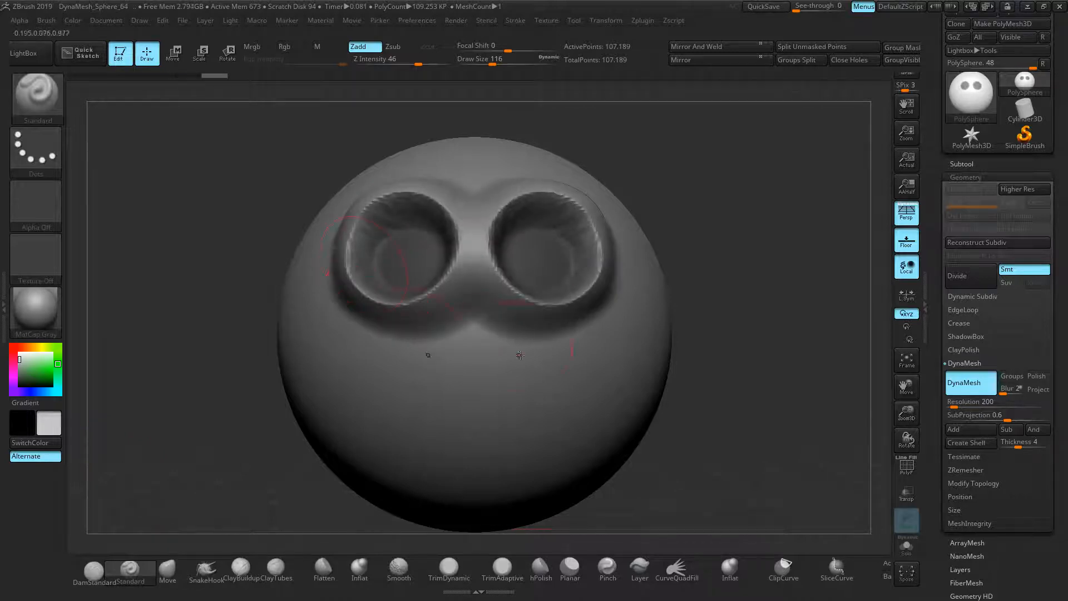
mouse_move(722, 261)
mouse_down()
mouse_move(768, 279)
mouse_move(443, 271)
mouse_move(463, 237)
mouse_move(384, 203)
mouse_move(437, 215)
mouse_up()
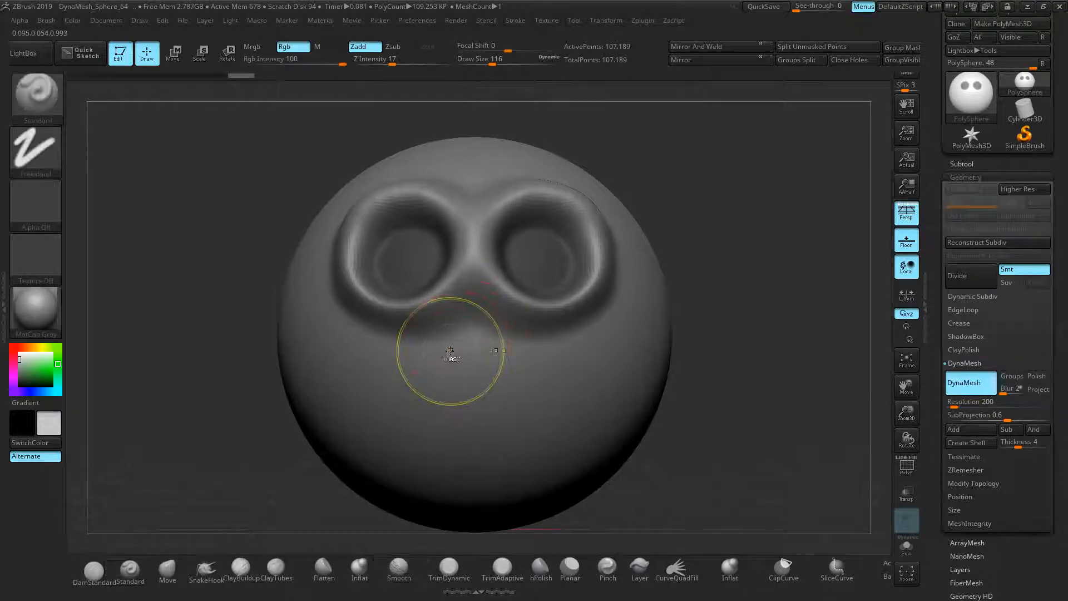
Step: Mask a small mirrored nose area just below the eye rims with the draw size reduced to 56
ctrl+drag(487, 356, 450, 351)
key(ctrl+z)
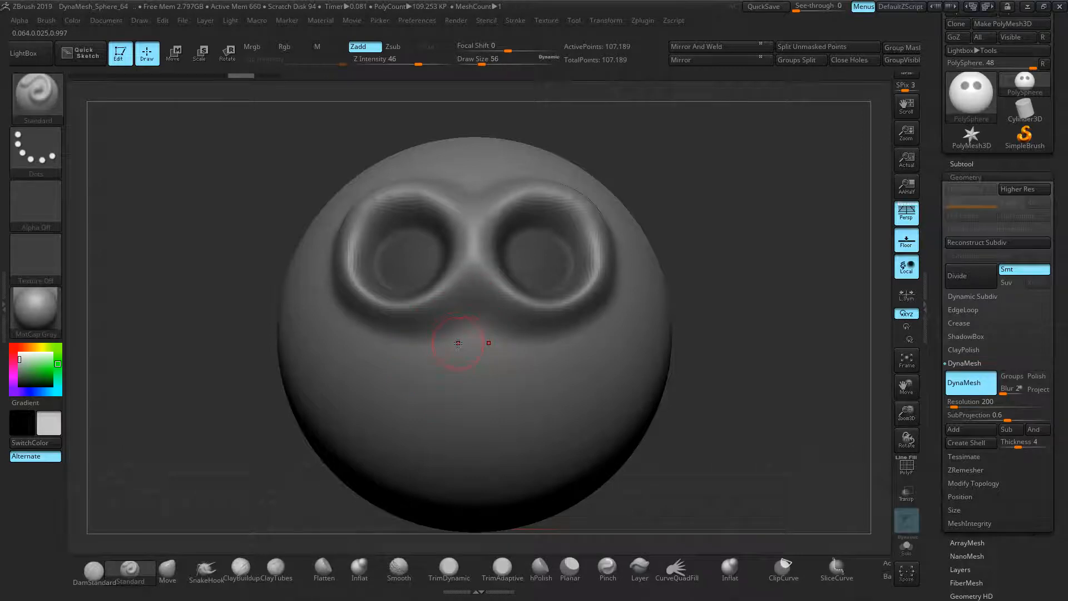
ctrl+drag(453, 345, 452, 350)
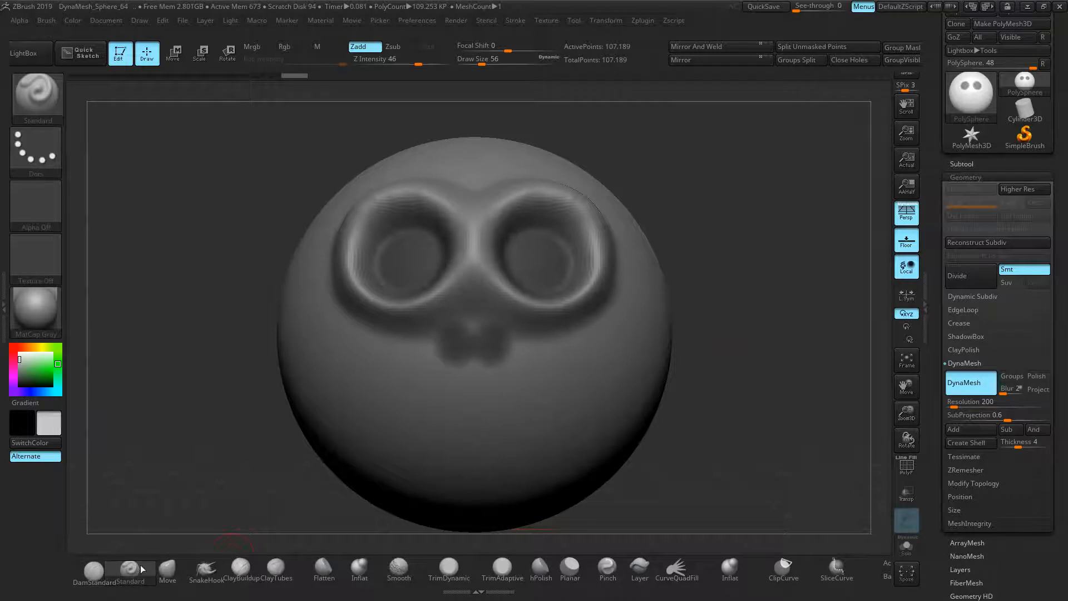
Step: Build up a raised snout around the nose mask with the Standard brush at draw size 60 and smooth its surface
drag(447, 318, 464, 322)
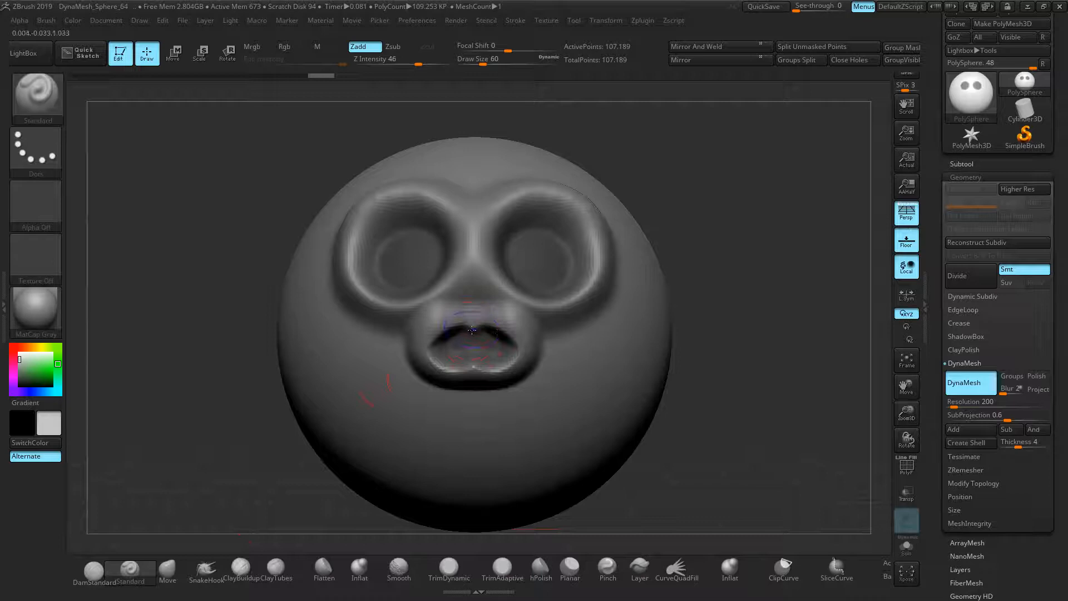
key(shift)
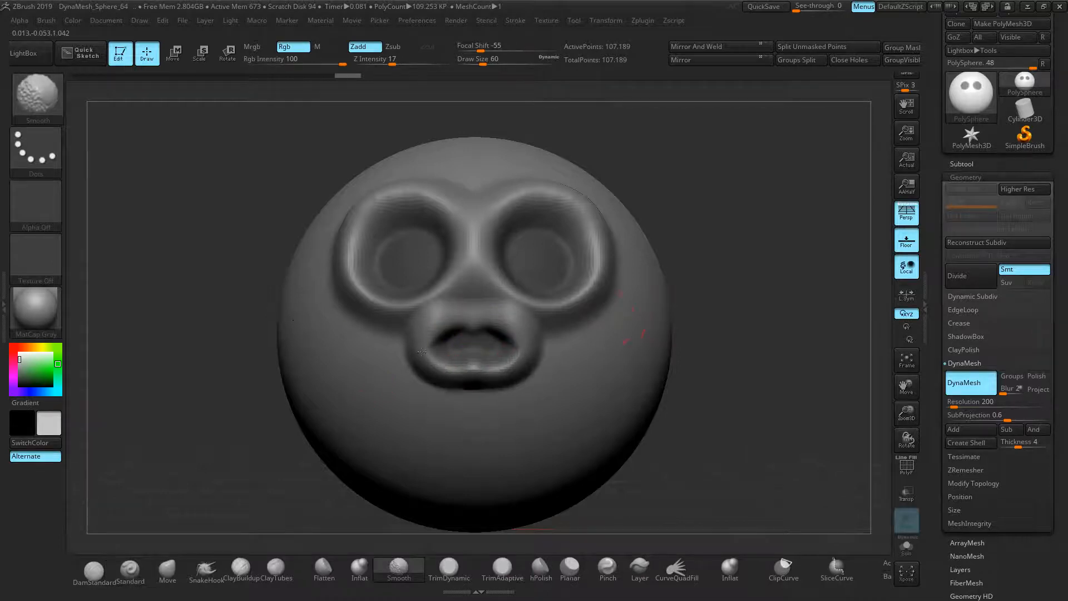
shift+drag(422, 352, 429, 361)
drag(719, 179, 731, 187)
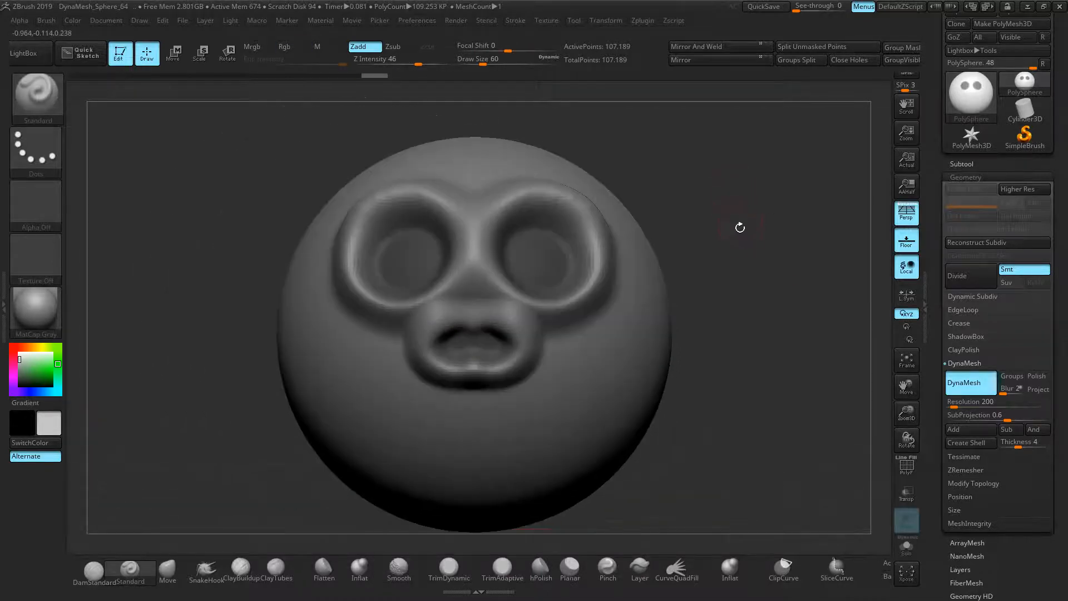
Step: Clear the masks from the eye and nose areas of the model
key(ctrl)
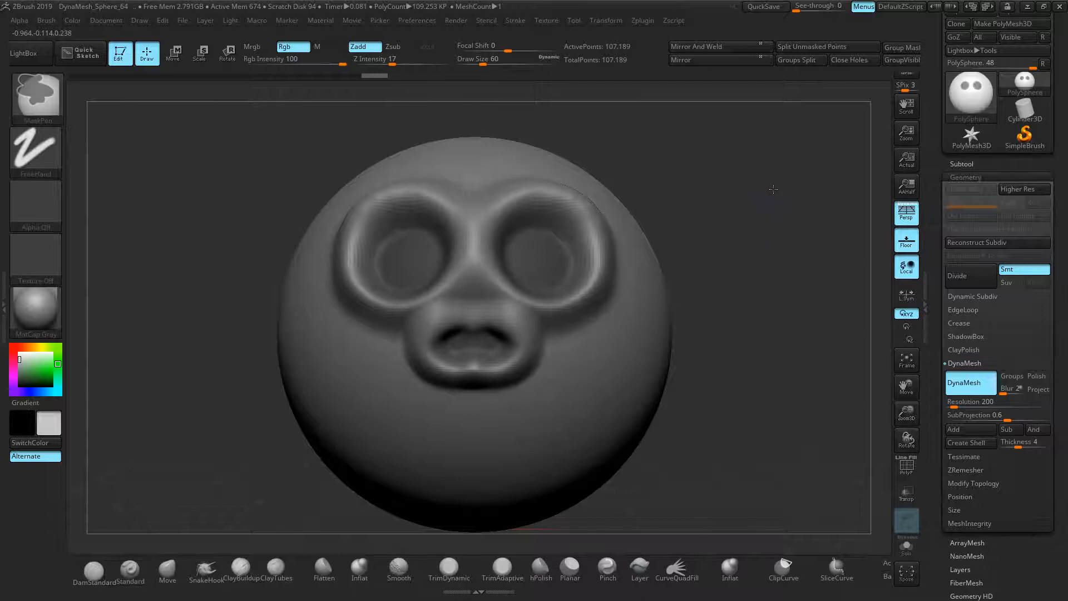
ctrl+drag(762, 217, 762, 217)
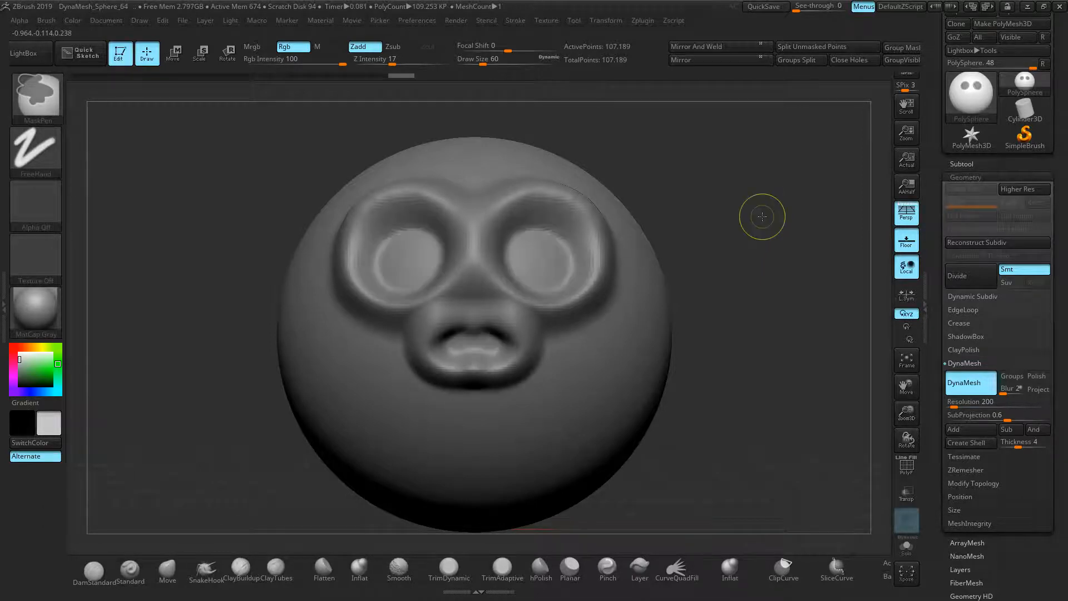
key(alt)
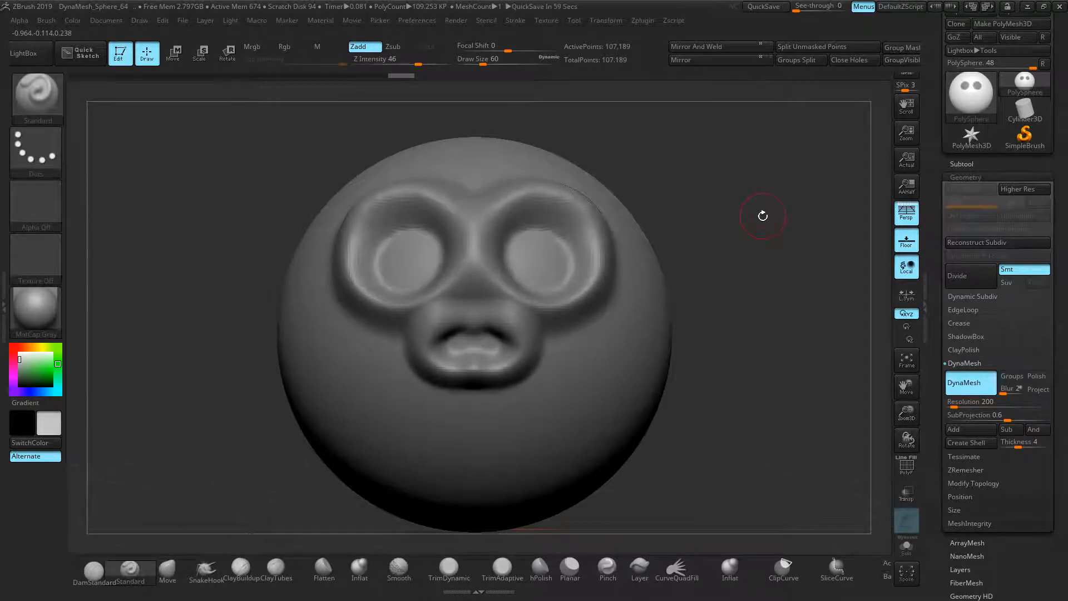
Step: Step back through the undo history to the smooth, unsculpted DynaMesh sphere at resolution 200
mouse_move(742, 296)
mouse_down()
mouse_move(778, 262)
mouse_move(772, 270)
mouse_up()
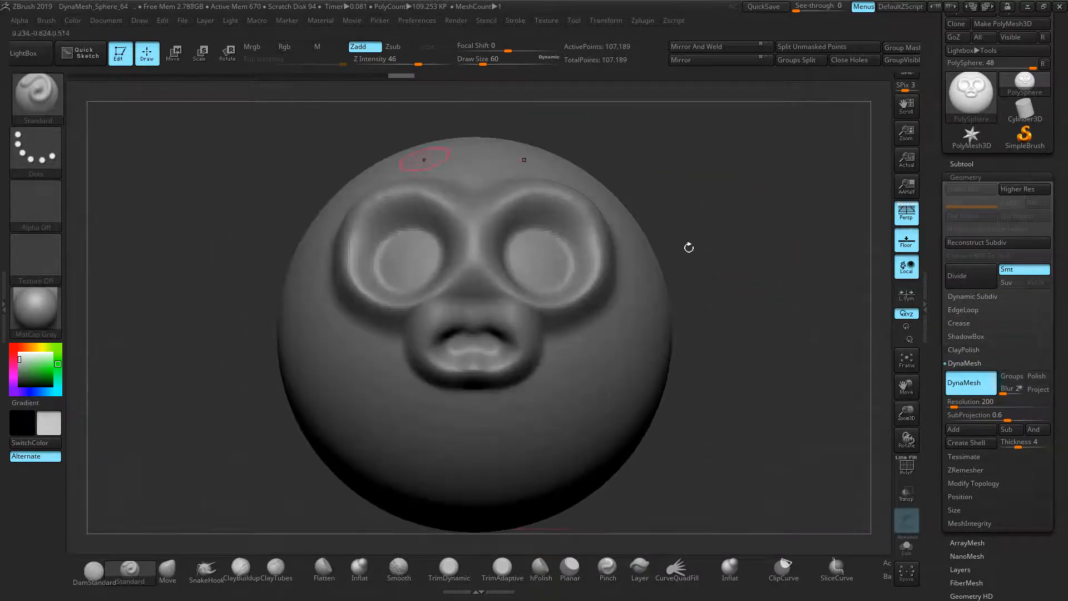
drag(402, 75, 80, 75)
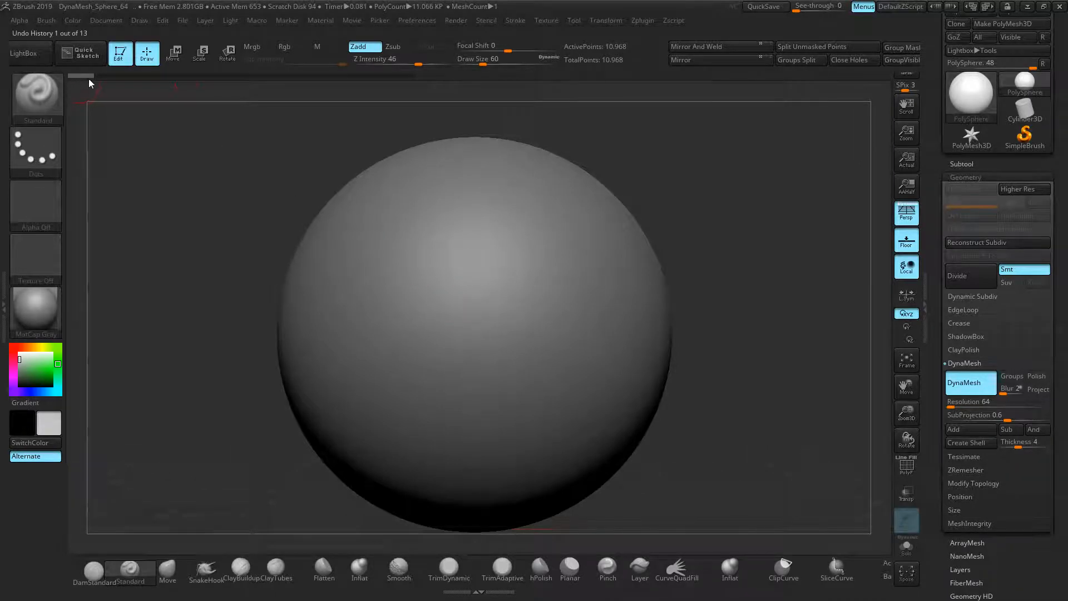
mouse_move(146, 79)
mouse_down()
mouse_move(166, 78)
mouse_move(142, 76)
mouse_up()
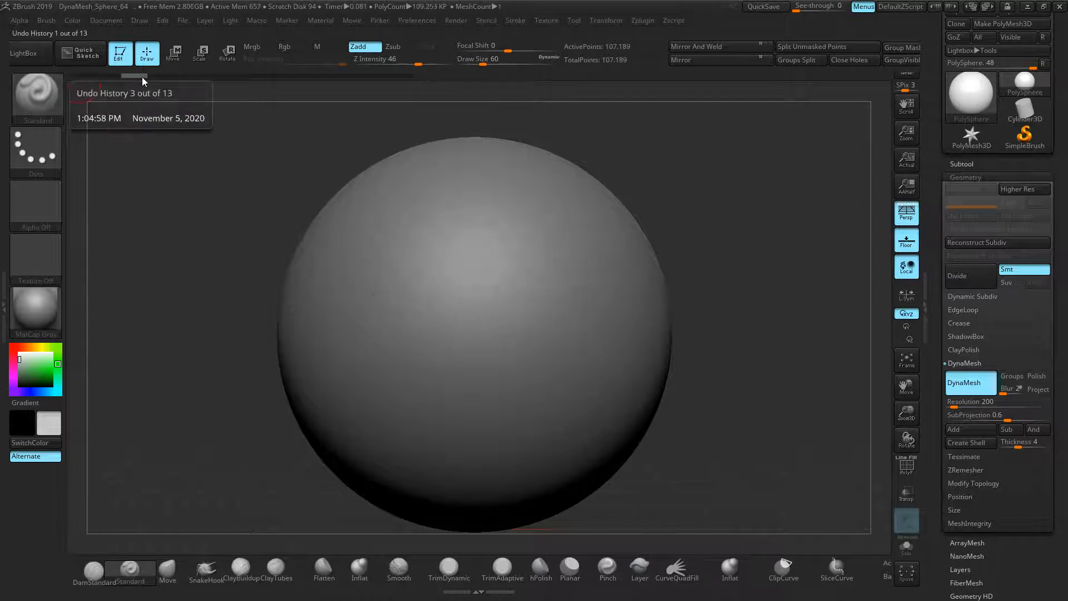
Step: Mask two mirrored round eye areas on the upper front of the sphere with the draw size at 112
key(bracketright)
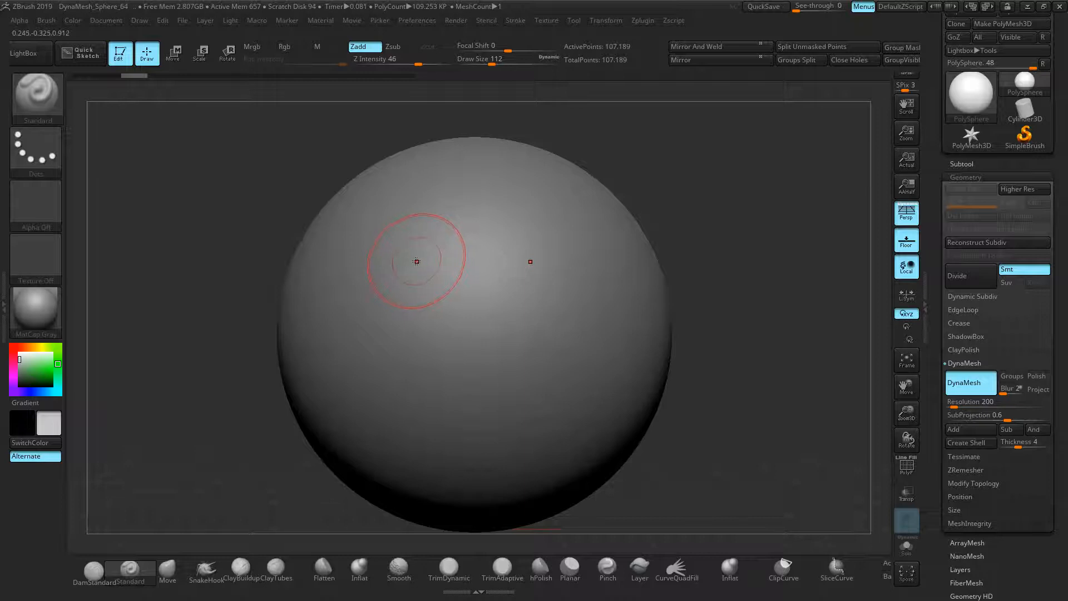
key(ctrl)
ctrl+click(420, 260)
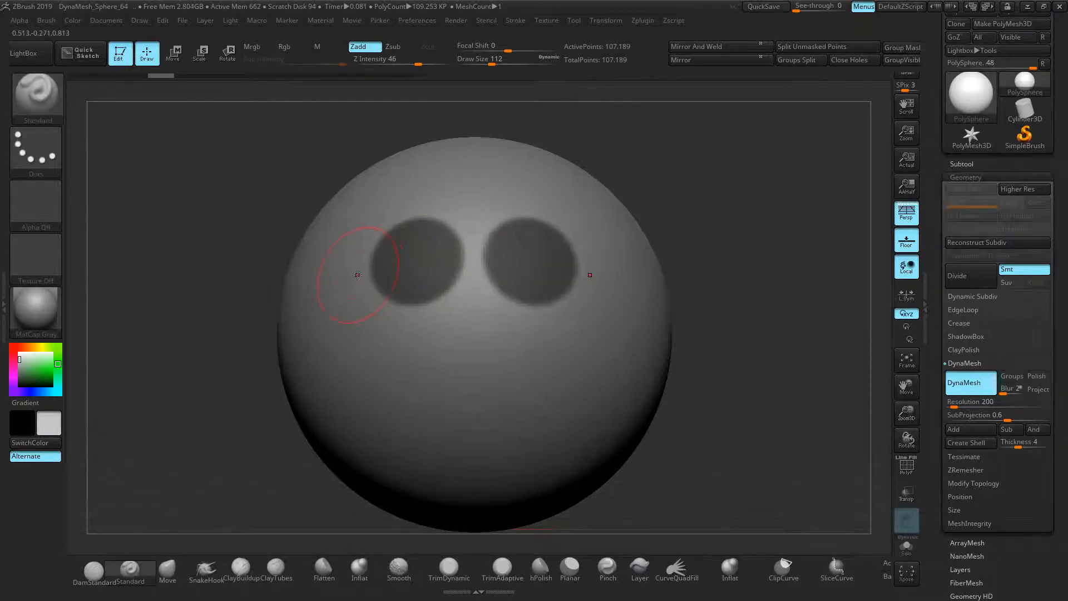
Step: Toggle the mask inversion several times, ending with everything masked except the two round eye areas
key(ctrl)
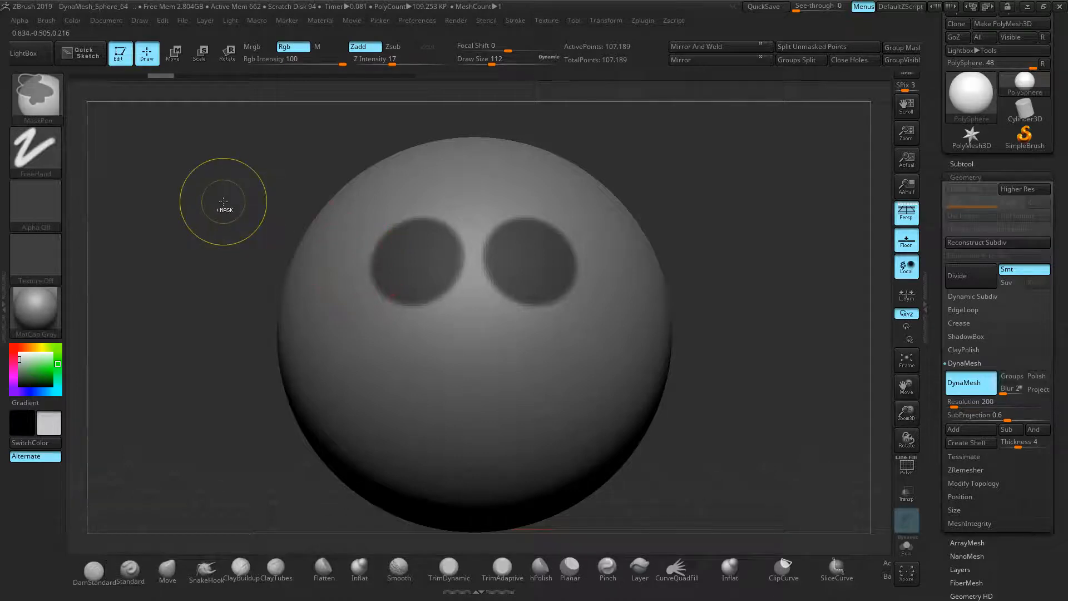
ctrl+click(223, 202)
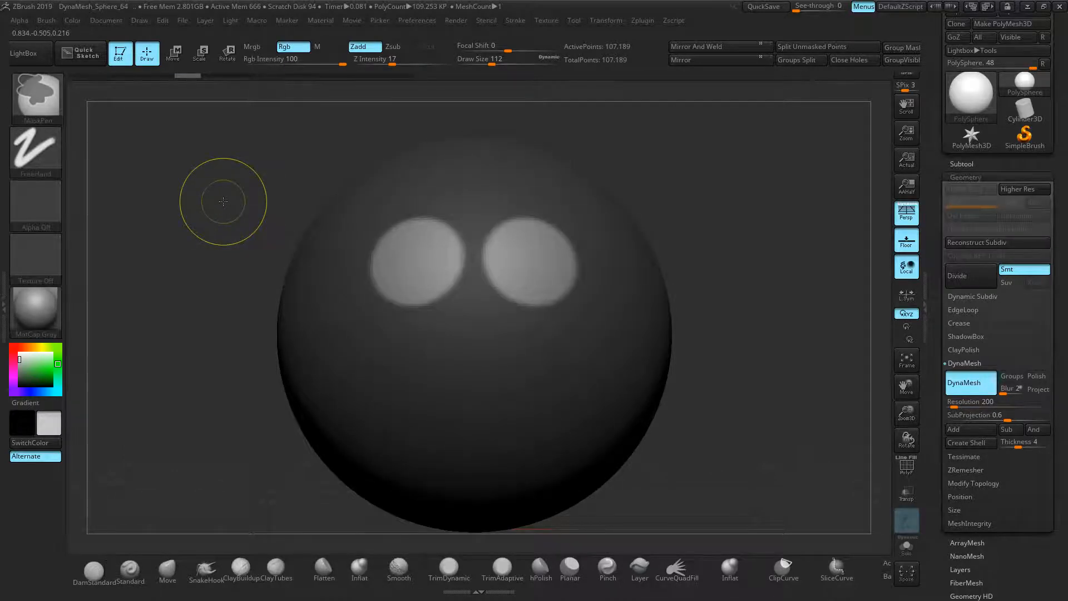
ctrl+click(223, 202)
ctrl+click(223, 201)
ctrl+click(223, 202)
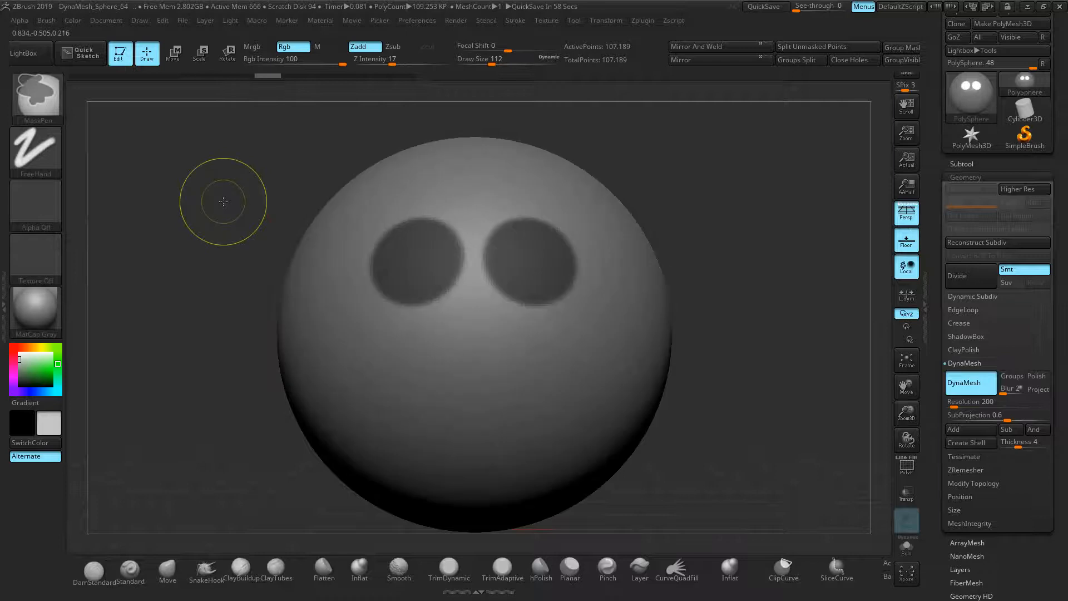
ctrl+click(223, 201)
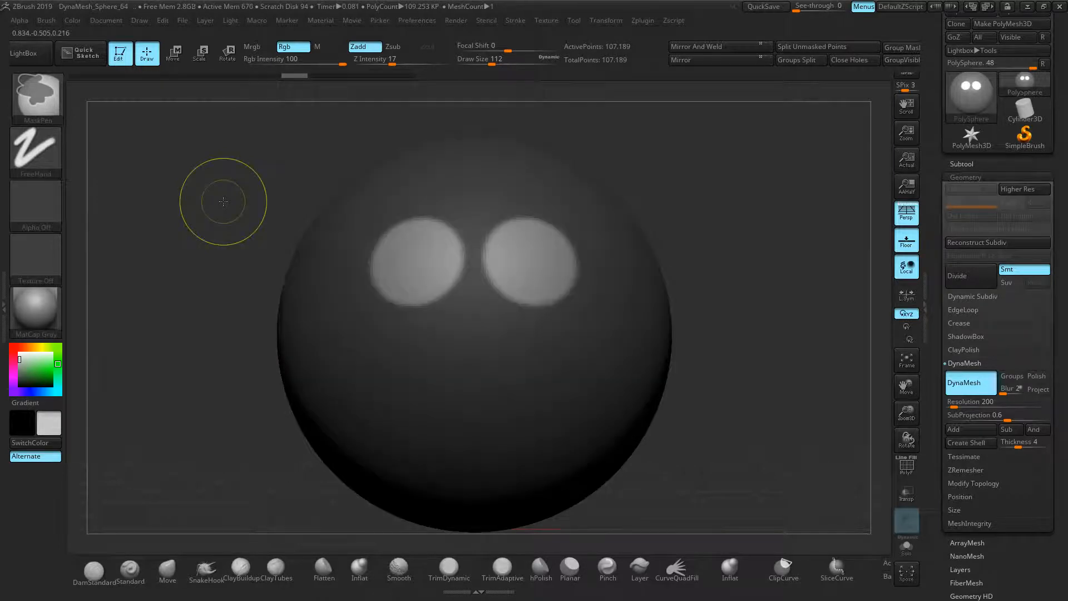
ctrl+click(223, 202)
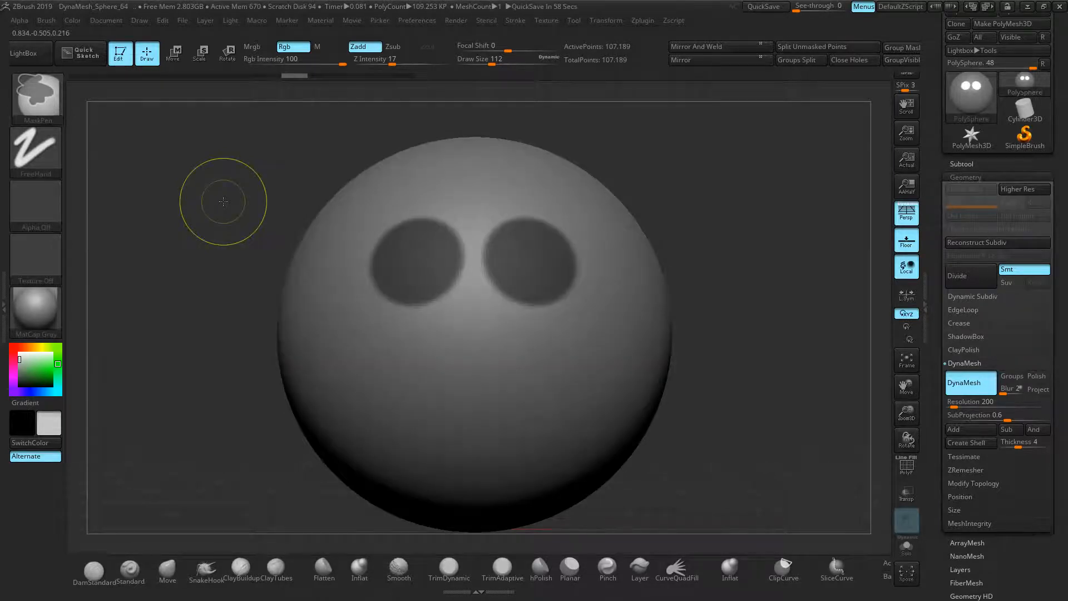
ctrl+click(223, 201)
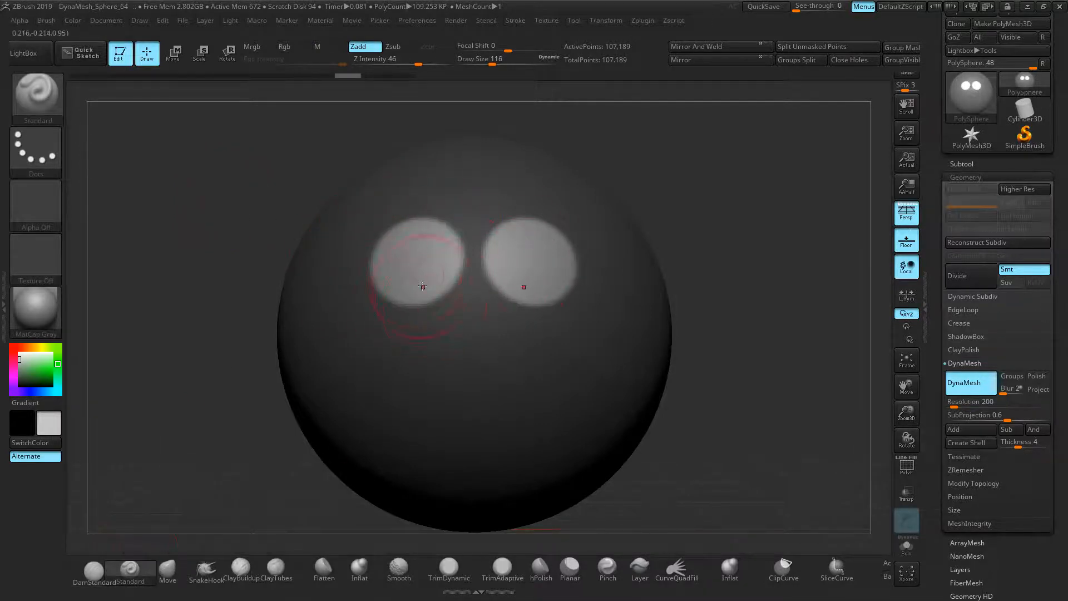
Step: Try to bulge the unmasked eye areas outward with the Standard brush and undo the bulge
drag(425, 254, 413, 249)
mouse_move(722, 262)
mouse_down()
mouse_move(683, 233)
mouse_move(708, 255)
mouse_up()
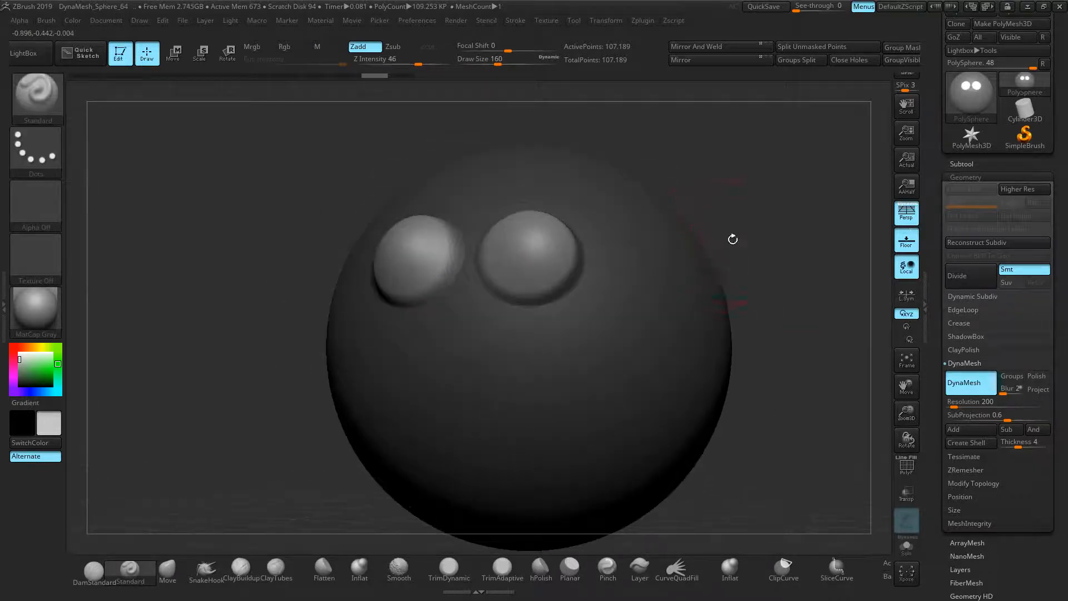
key(ctrl+z)
shift+drag(733, 215, 743, 221)
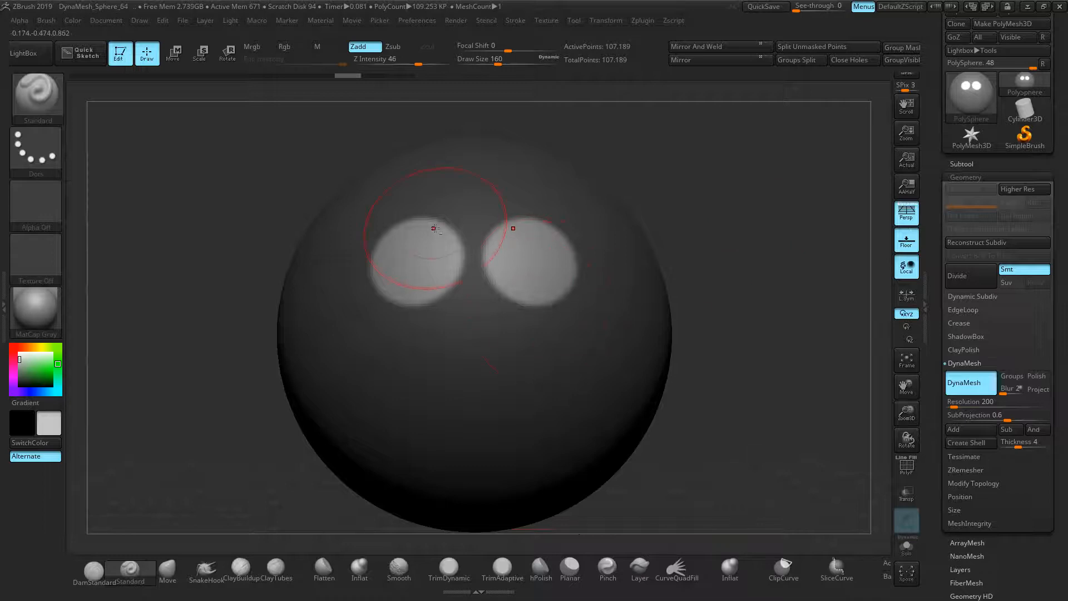
Step: Try to carve the unmasked eye areas inward with the Standard brush at draw size 160, and undo the carving
mouse_move(407, 256)
alt+mouse_down()
mouse_move(426, 262)
mouse_move(417, 259)
alt+mouse_up()
mouse_move(668, 207)
mouse_down()
mouse_move(722, 200)
mouse_move(687, 211)
mouse_move(754, 223)
mouse_up()
key(ctrl+z)
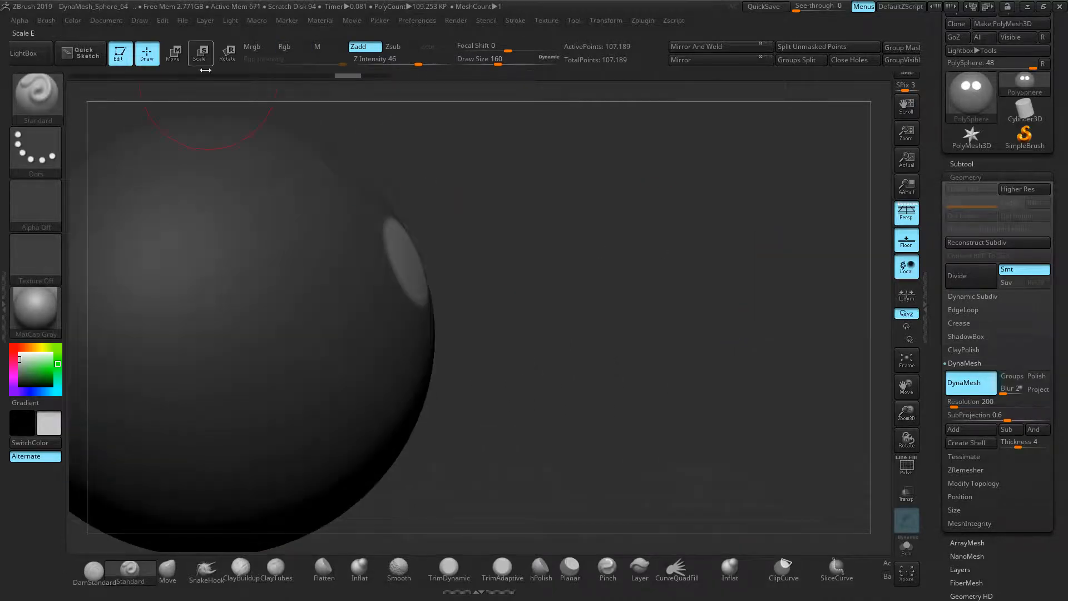
Step: Push the unmasked eye discs straight back into the sphere with the Move gizmo and return to Draw mode
key(f)
click(173, 53)
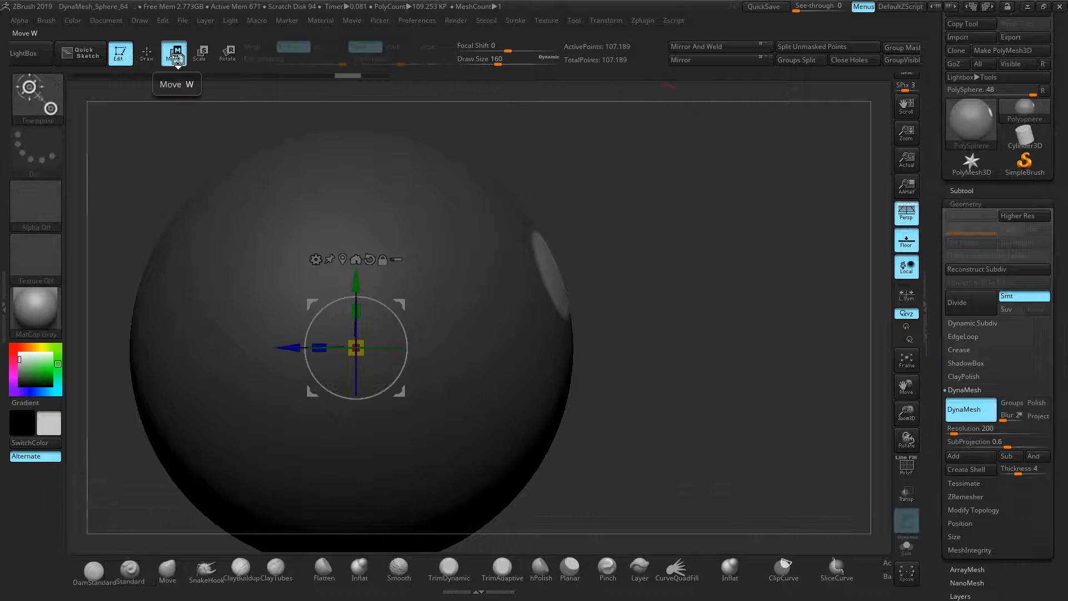
drag(294, 347, 254, 347)
drag(639, 334, 742, 236)
mouse_move(741, 237)
ctrl+right_down()
mouse_move(731, 264)
mouse_move(667, 266)
ctrl+right_up()
key(q)
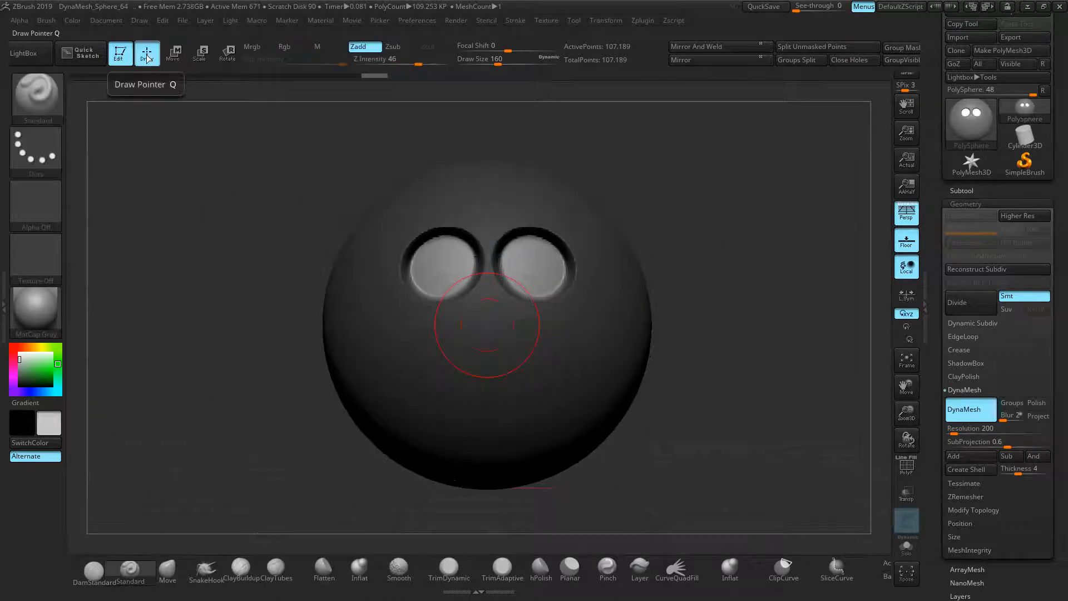
Step: Clear the mask and smooth the rims of both recessed eye sockets
ctrl+drag(189, 205, 231, 234)
mouse_move(448, 234)
shift+mouse_down()
mouse_move(406, 264)
mouse_move(452, 301)
mouse_move(517, 279)
shift+mouse_up()
drag(159, 277, 185, 257)
key(ctrl+z)
drag(600, 230, 569, 236)
mouse_move(448, 230)
shift+mouse_down()
mouse_move(437, 234)
mouse_move(460, 286)
shift+mouse_up()
mouse_move(640, 229)
mouse_down()
mouse_move(626, 223)
mouse_move(646, 236)
mouse_move(634, 227)
mouse_up()
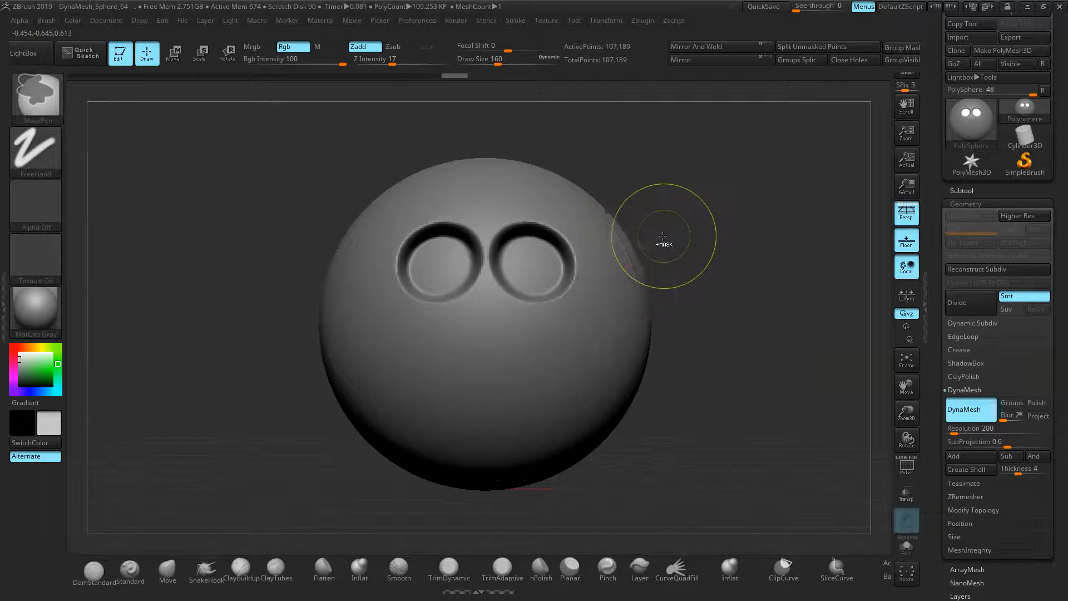
click(399, 567)
shift+drag(419, 303, 397, 268)
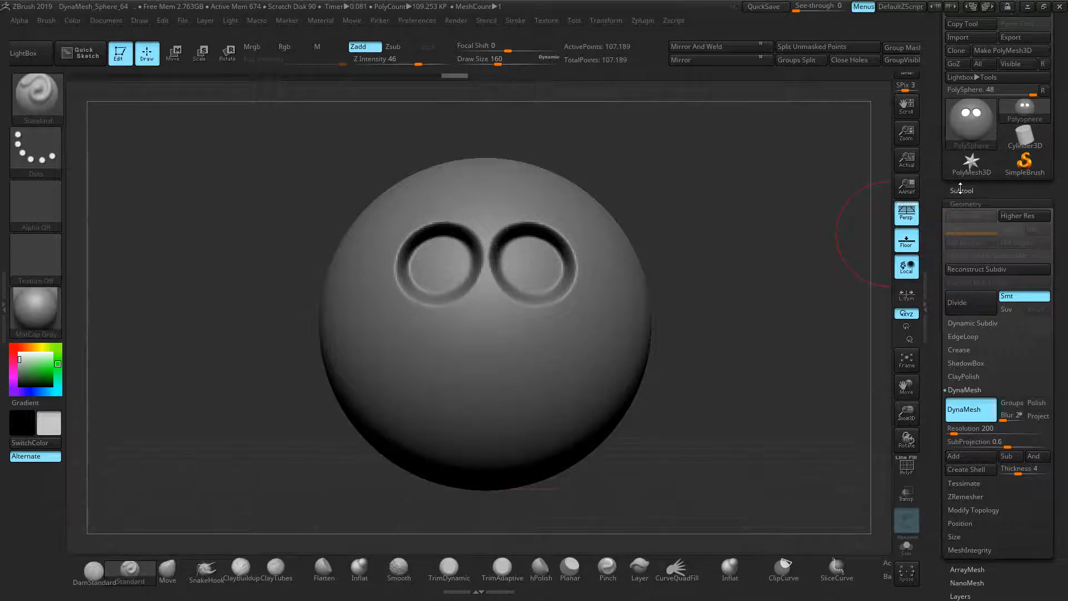
Step: Apply ClayPolish with its default settings to the model, inspect the eye-socket edges, and undo the polish
click(974, 376)
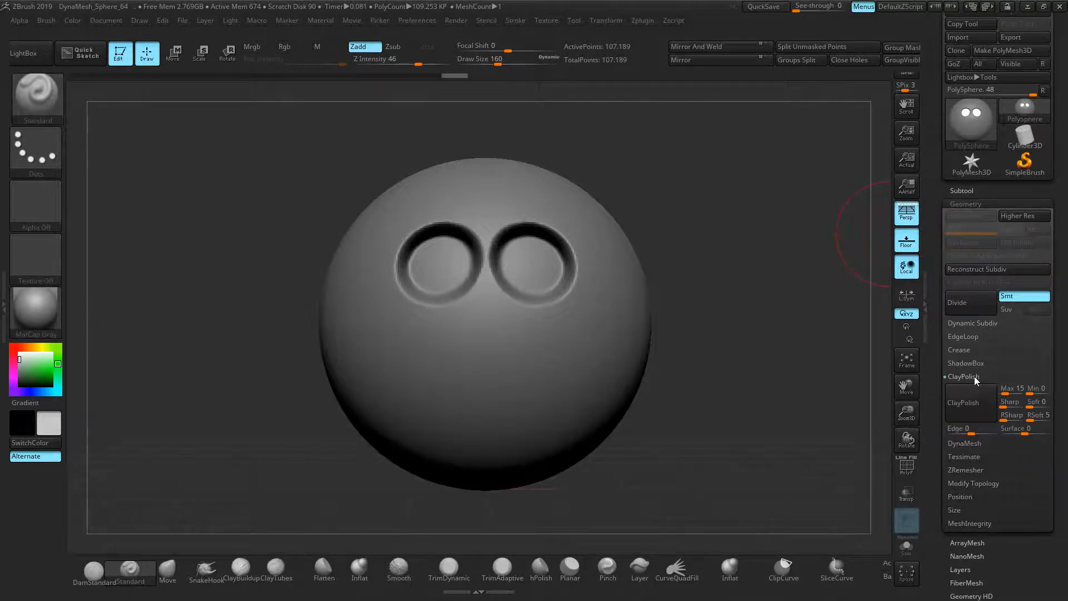
click(966, 398)
mouse_move(688, 251)
ctrl+right_down()
mouse_move(722, 253)
mouse_move(753, 233)
mouse_move(680, 222)
ctrl+right_up()
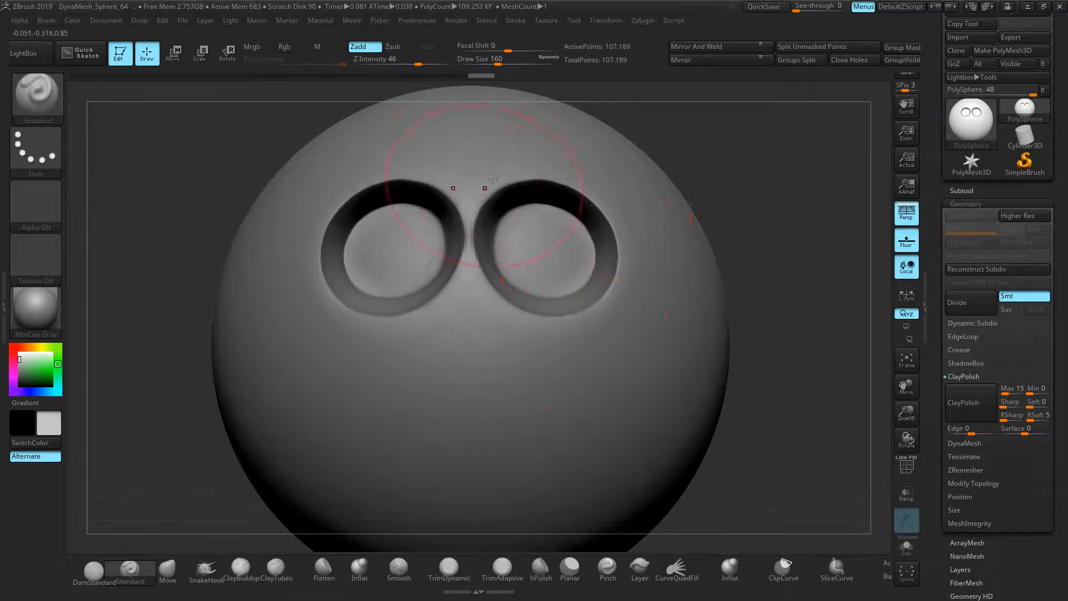
mouse_move(705, 182)
right_down()
mouse_move(742, 182)
mouse_move(731, 178)
right_up()
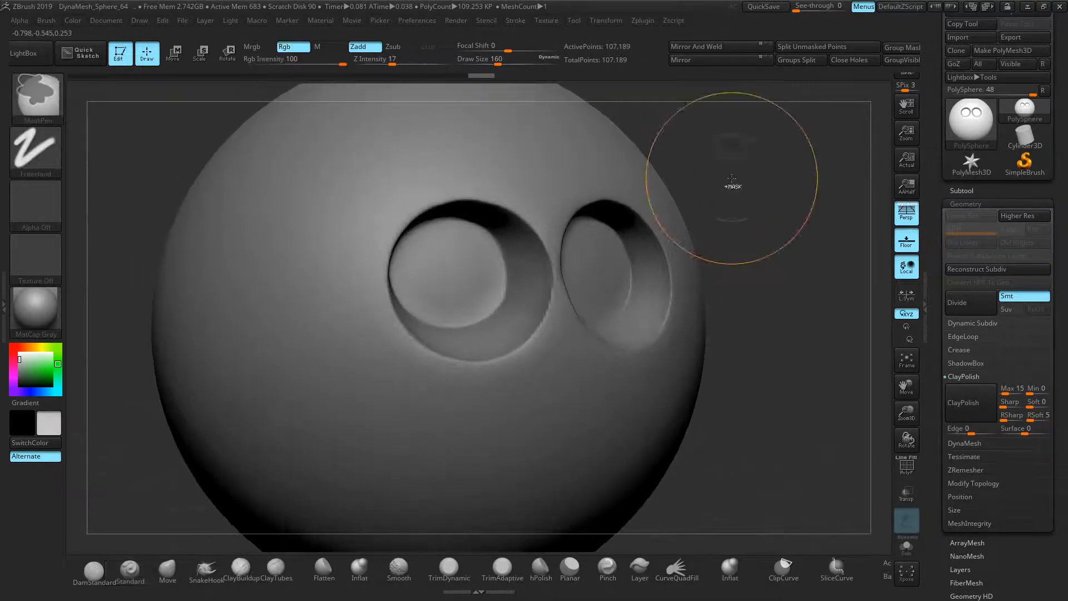
right_drag(780, 219, 681, 175)
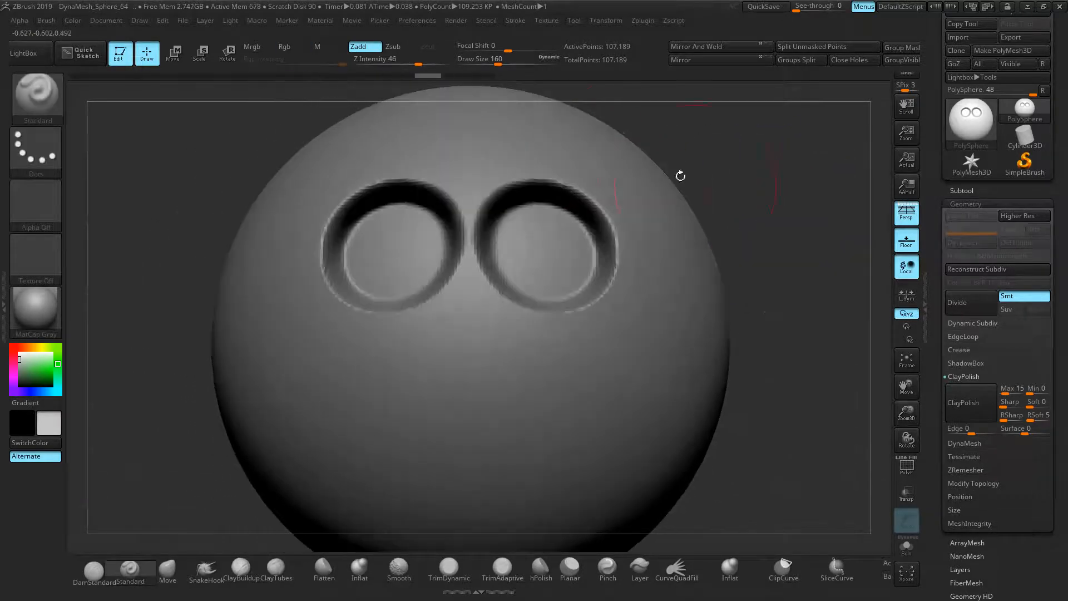
key(ctrl+z)
Step: Roll the undo history back to the original plain sphere and remesh it with DynaMesh at resolution 200
drag(428, 76, 52, 91)
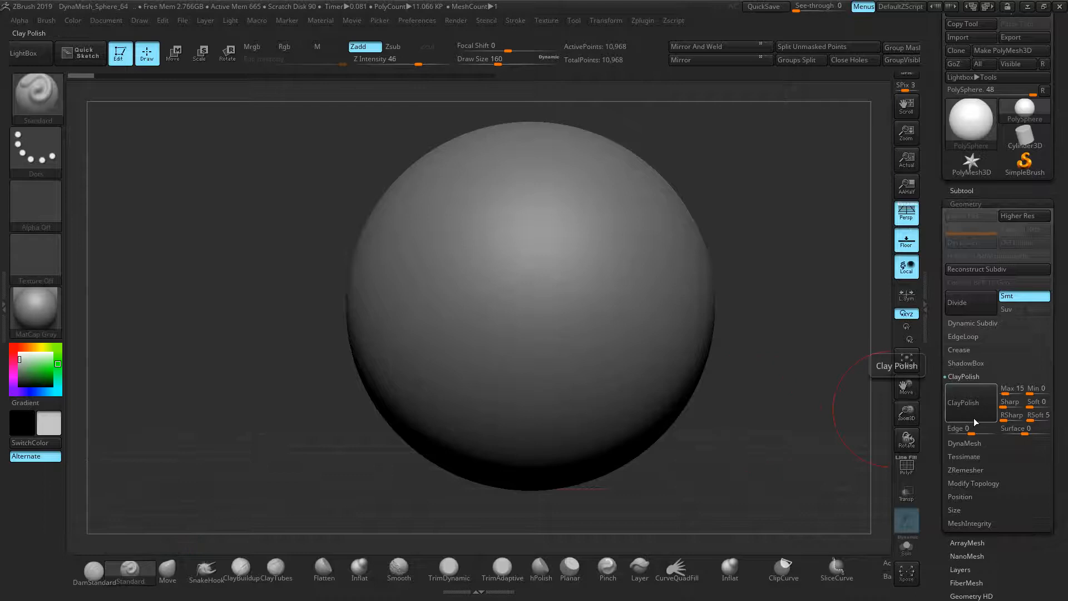
click(966, 377)
click(964, 390)
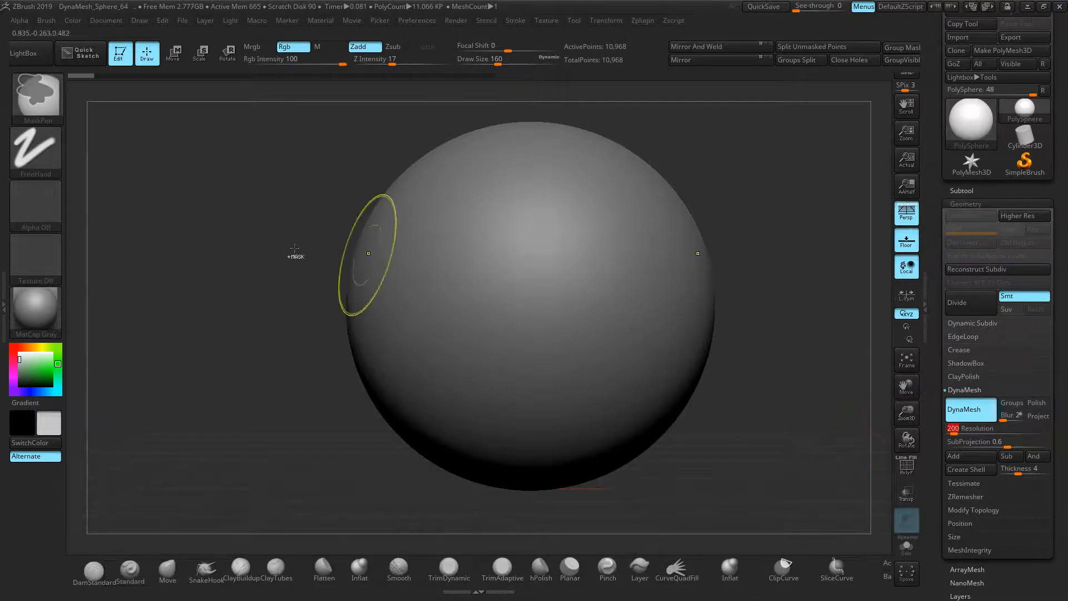
ctrl+drag(262, 286, 262, 298)
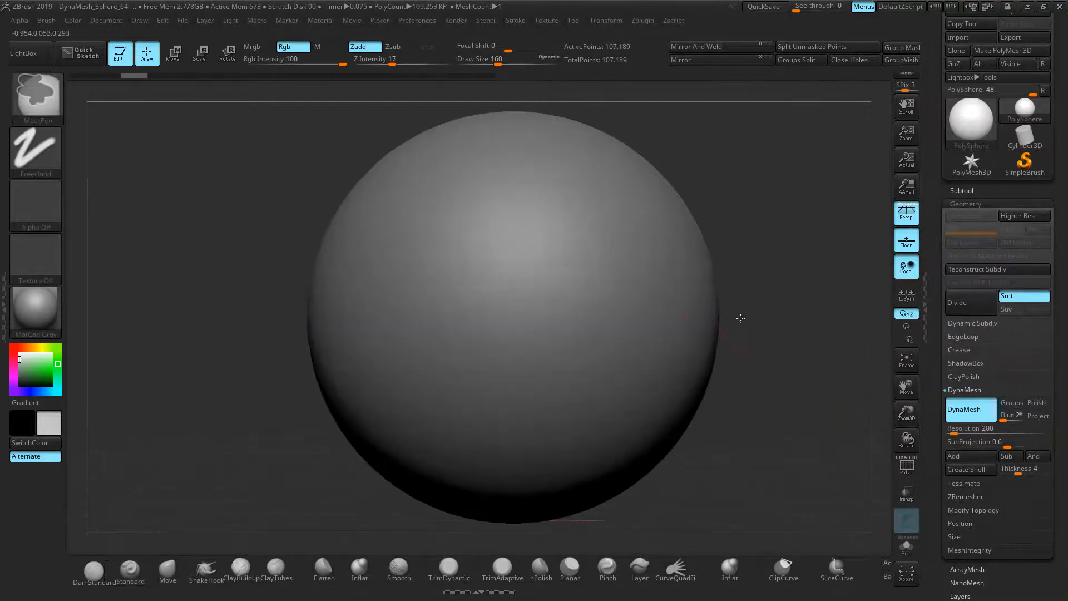
key(f)
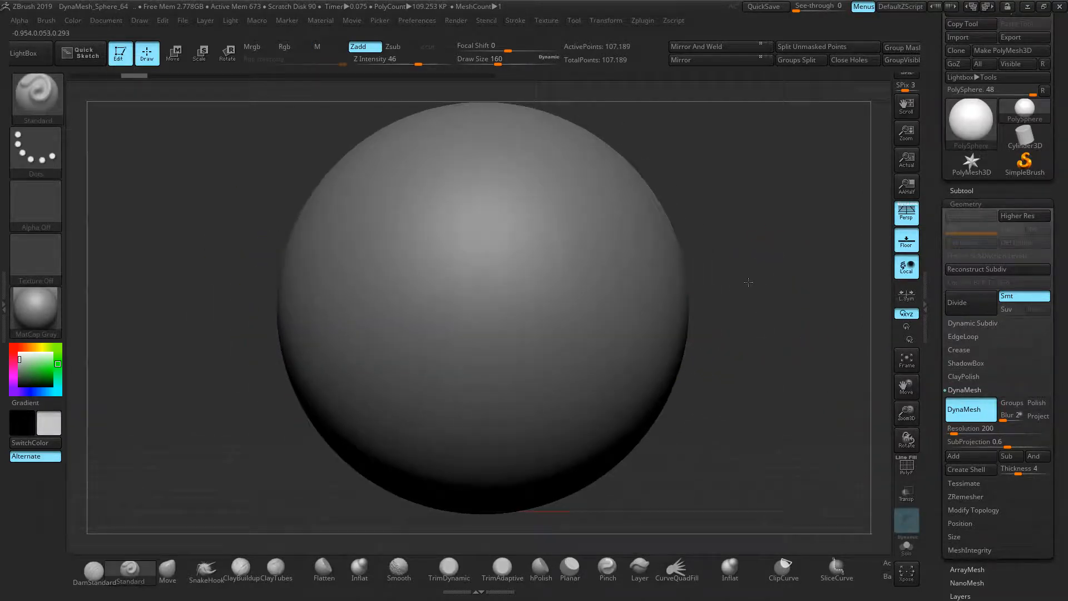
Step: Sculpt a mirrored winding line pattern on both sides of the sphere's front with the DamStandard brush at a reduced draw size
click(94, 573)
key(bracketleft)
key(bracketleft)
key(bracketleft)
key(bracketleft)
key(bracketleft)
key(bracketleft)
key(bracketleft)
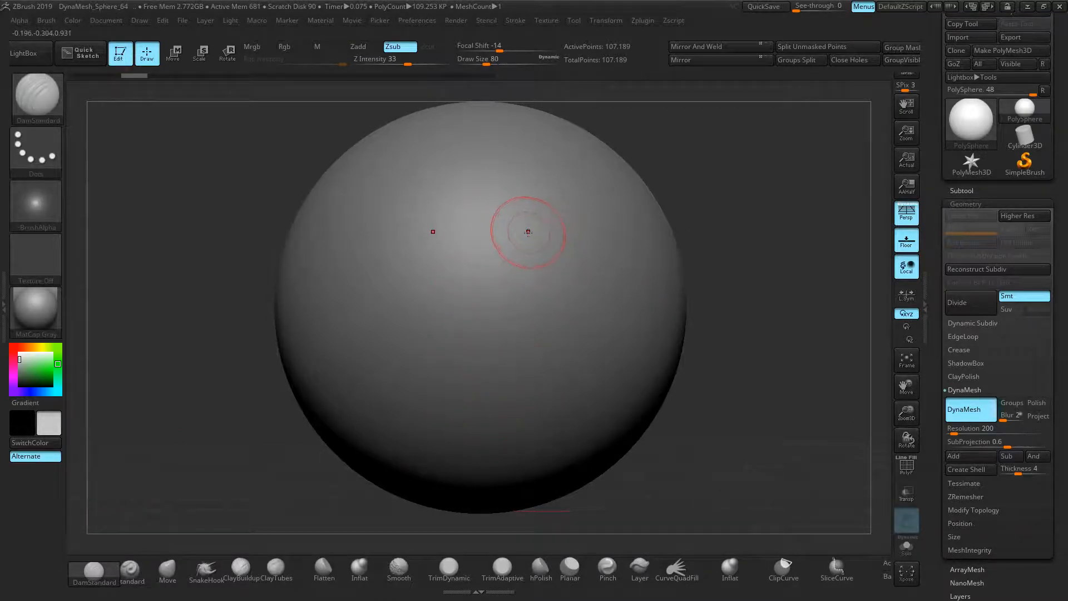
mouse_move(543, 185)
mouse_down()
mouse_move(571, 253)
mouse_move(535, 317)
mouse_move(596, 350)
mouse_move(630, 318)
mouse_move(598, 261)
mouse_move(637, 250)
mouse_move(645, 213)
mouse_move(606, 182)
mouse_up()
mouse_move(731, 170)
mouse_down()
mouse_move(759, 207)
mouse_move(751, 165)
mouse_move(742, 165)
mouse_up()
ctrl+right_drag(742, 165, 768, 241)
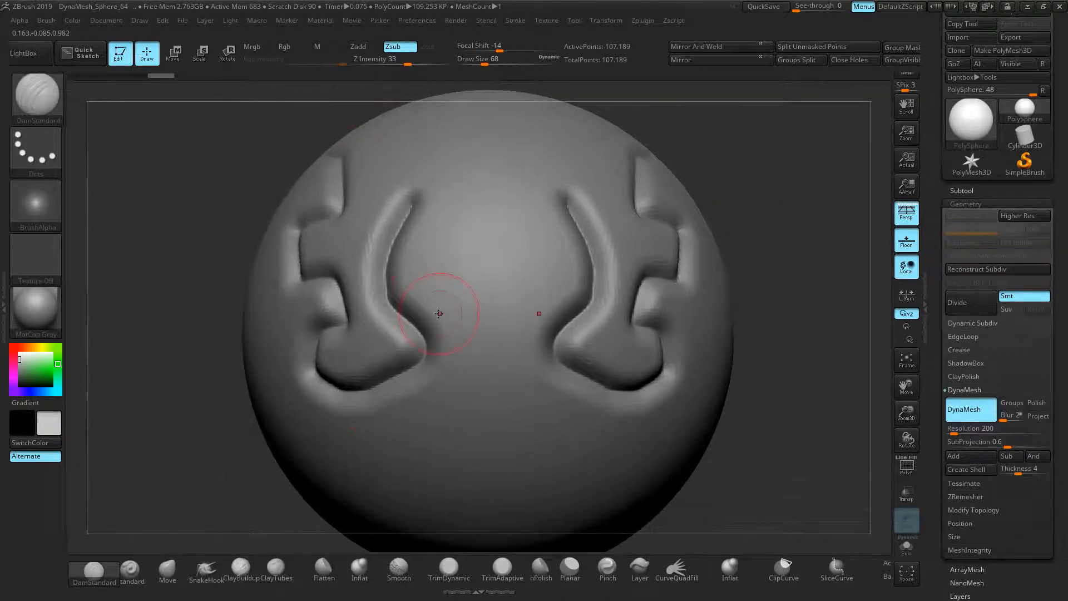
Step: Trace parallel lines along the mirrored winding pattern with the DamStandard brush at draw size 68
mouse_move(442, 312)
mouse_down()
mouse_move(423, 204)
mouse_move(400, 279)
mouse_move(448, 342)
mouse_move(440, 381)
mouse_move(366, 407)
mouse_move(328, 405)
mouse_move(298, 375)
mouse_move(292, 334)
mouse_move(334, 291)
mouse_move(289, 273)
mouse_move(285, 225)
mouse_move(327, 201)
mouse_move(341, 162)
mouse_move(342, 222)
mouse_move(302, 237)
mouse_move(303, 261)
mouse_move(337, 268)
mouse_move(349, 285)
mouse_move(361, 327)
mouse_move(344, 336)
mouse_up()
mouse_move(322, 337)
mouse_down()
mouse_move(322, 363)
mouse_move(338, 383)
mouse_move(379, 372)
mouse_move(389, 337)
mouse_move(367, 315)
mouse_move(372, 263)
mouse_move(408, 199)
mouse_up()
mouse_move(724, 196)
mouse_down()
mouse_move(715, 140)
mouse_move(725, 195)
mouse_up()
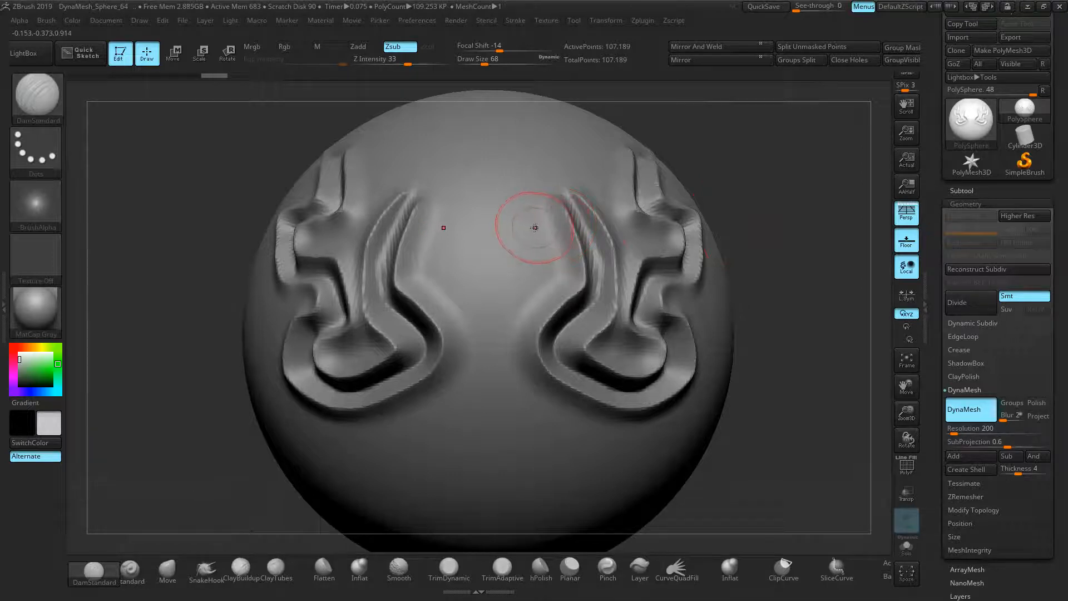
Step: Tighten the ridges of the winding pattern with the Pinch brush at draw size 92 and Z Intensity 8
mouse_move(553, 274)
ctrl+right_down()
mouse_move(699, 215)
mouse_move(658, 294)
ctrl+right_up()
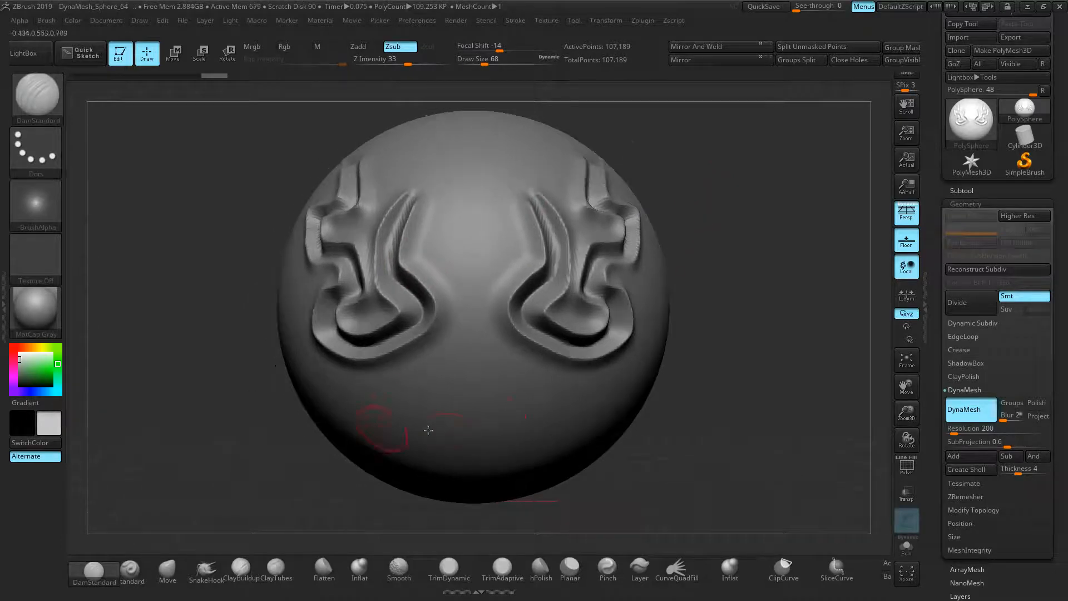
click(480, 579)
click(603, 569)
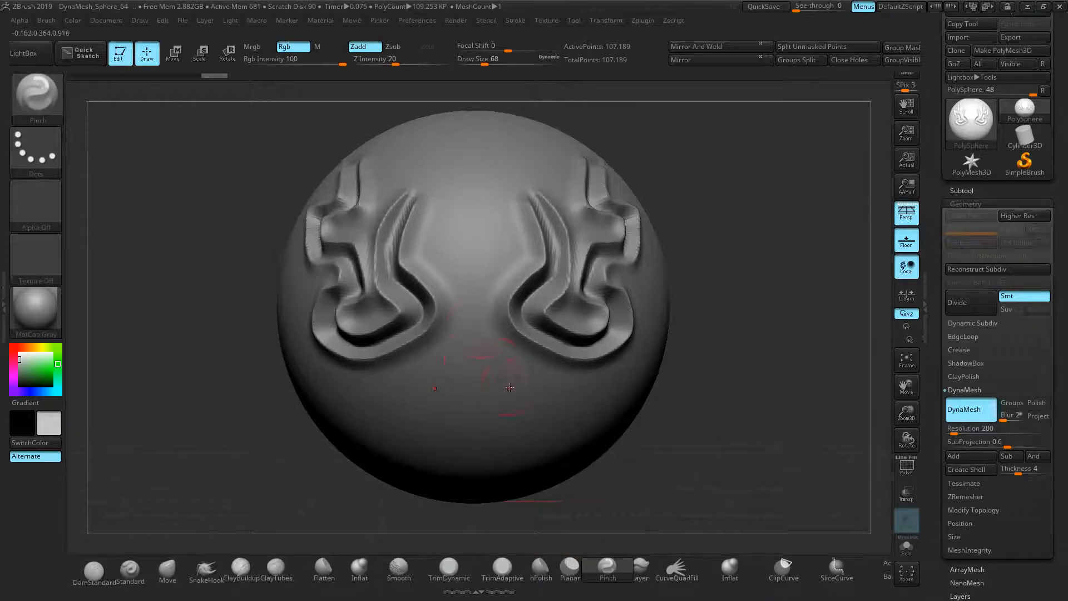
mouse_move(407, 201)
mouse_down()
mouse_move(396, 270)
mouse_move(429, 334)
mouse_up()
key(ctrl+z)
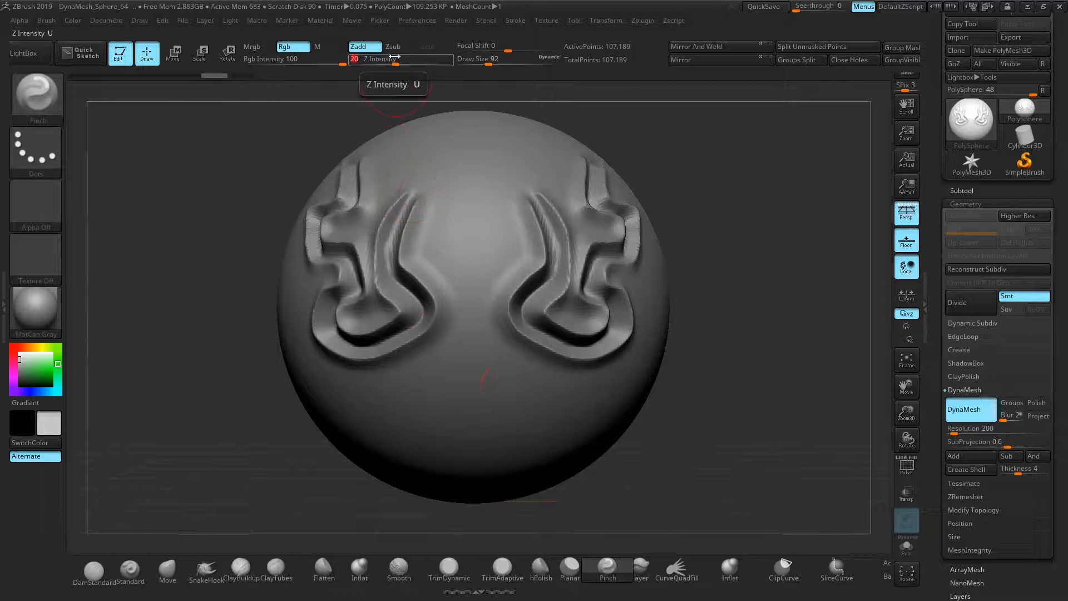
text(8)
mouse_move(440, 163)
mouse_down()
mouse_move(396, 275)
mouse_move(417, 295)
mouse_move(398, 334)
mouse_move(362, 356)
mouse_move(328, 317)
mouse_move(358, 258)
mouse_move(309, 242)
mouse_up()
mouse_move(322, 203)
mouse_down()
mouse_move(356, 184)
mouse_move(358, 167)
mouse_up()
right_drag(357, 167, 309, 167)
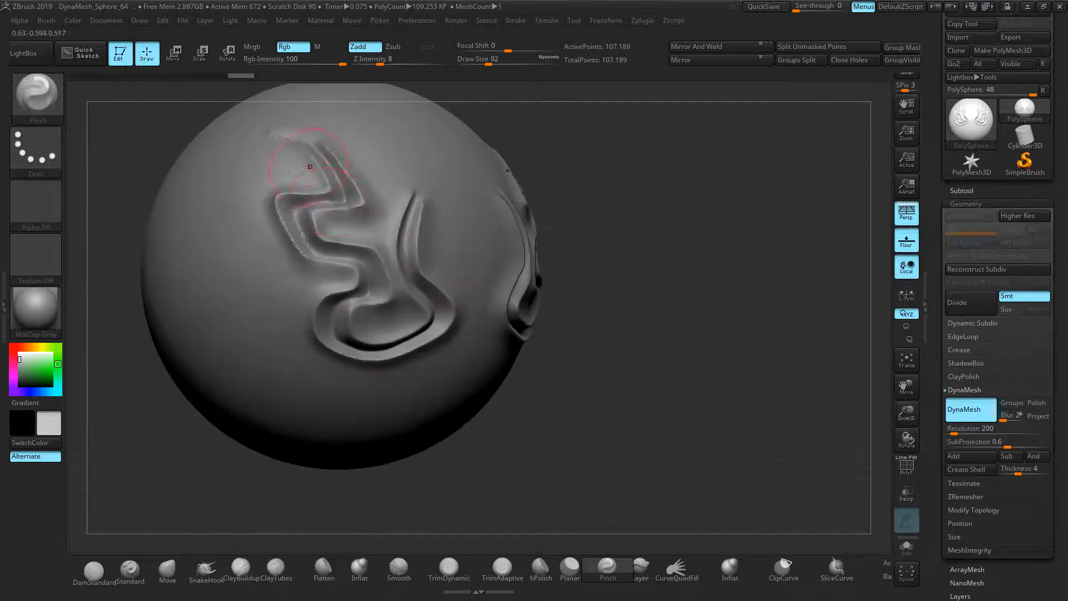
mouse_move(324, 162)
mouse_down()
mouse_move(352, 192)
mouse_move(328, 203)
mouse_move(334, 198)
mouse_move(312, 180)
mouse_move(292, 234)
mouse_move(283, 199)
mouse_move(312, 256)
mouse_move(345, 261)
mouse_move(356, 284)
mouse_move(322, 321)
mouse_move(337, 348)
mouse_move(320, 301)
mouse_up()
Step: Smooth the surfaces around the pinched pattern, leaving only its thin crease lines
mouse_move(317, 337)
shift+mouse_down()
mouse_move(336, 356)
mouse_move(390, 356)
mouse_move(434, 325)
mouse_move(415, 205)
mouse_move(409, 267)
mouse_move(438, 327)
mouse_move(333, 351)
mouse_move(325, 312)
mouse_move(372, 300)
shift+mouse_up()
mouse_move(367, 255)
shift+mouse_down()
mouse_move(376, 289)
mouse_move(409, 274)
shift+mouse_up()
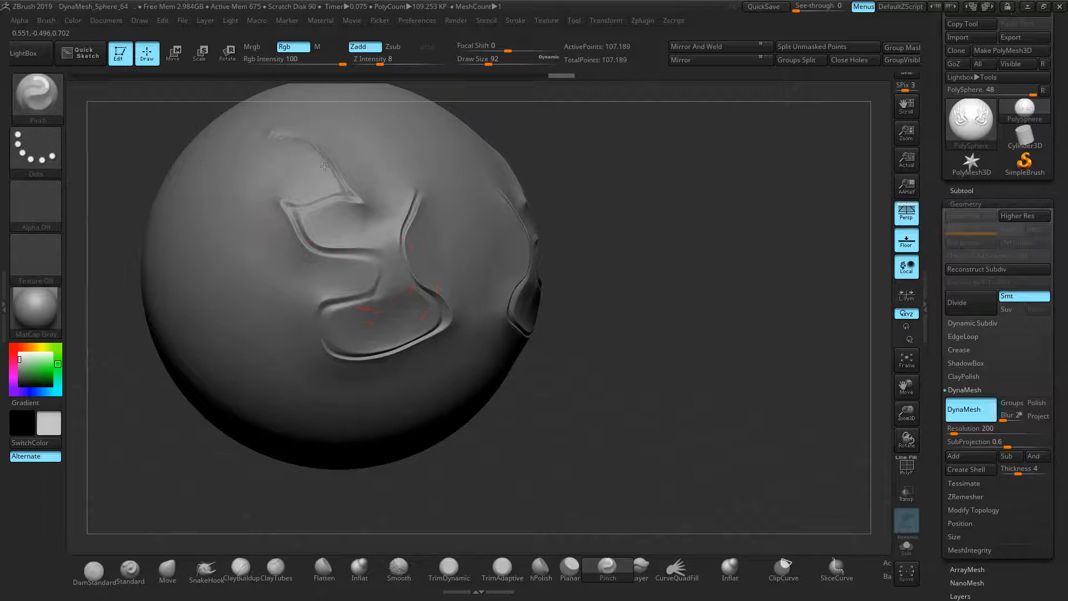
right_drag(790, 273, 717, 284)
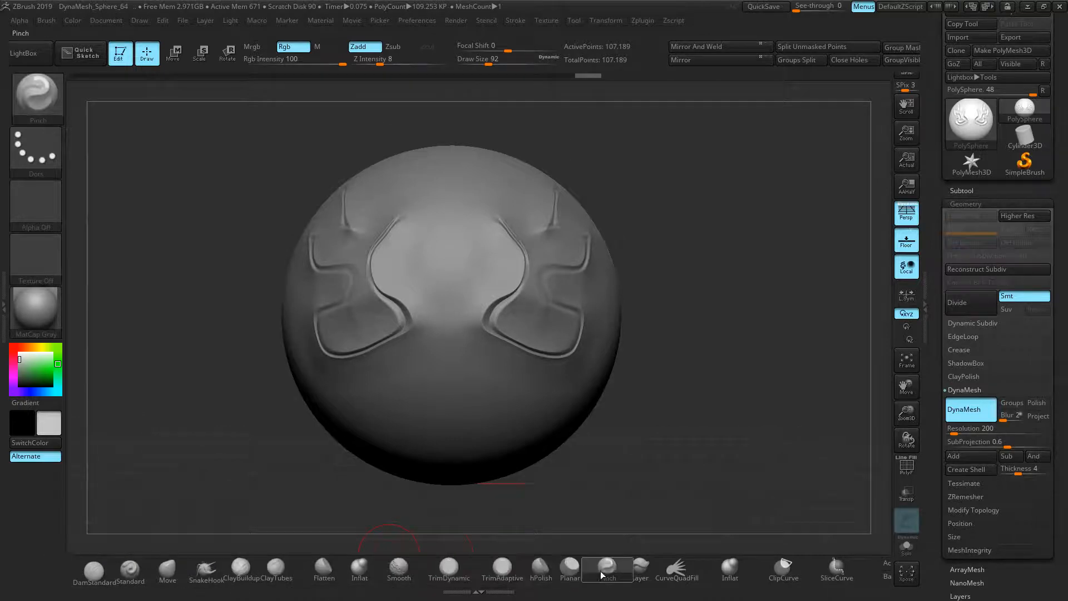
Step: Roll the undo history back to the plain sphere from before the winding line pattern
drag(583, 77, 138, 78)
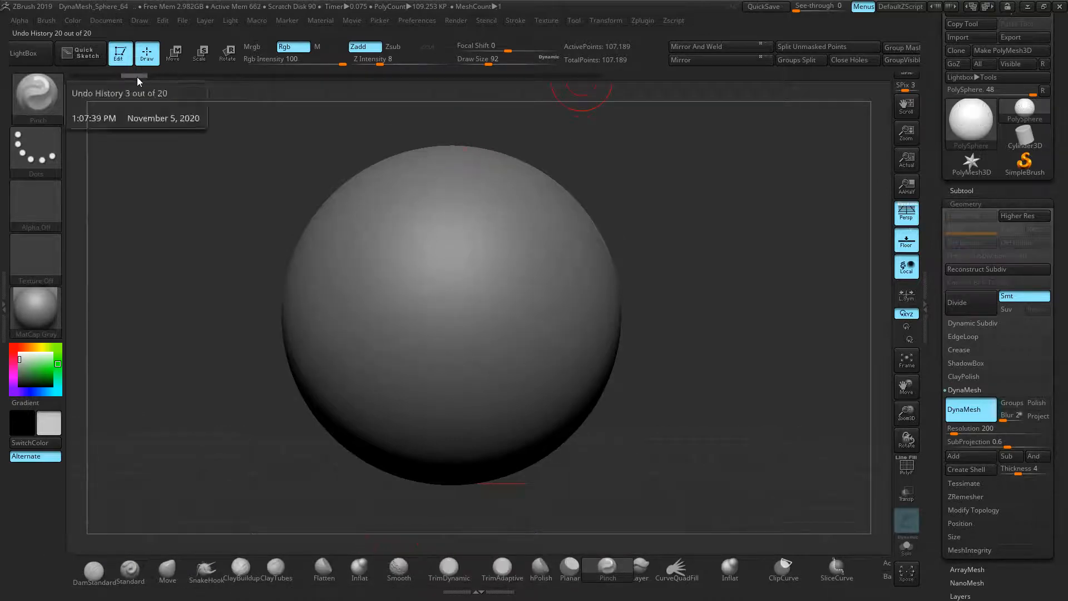
alt+drag(656, 275, 633, 282)
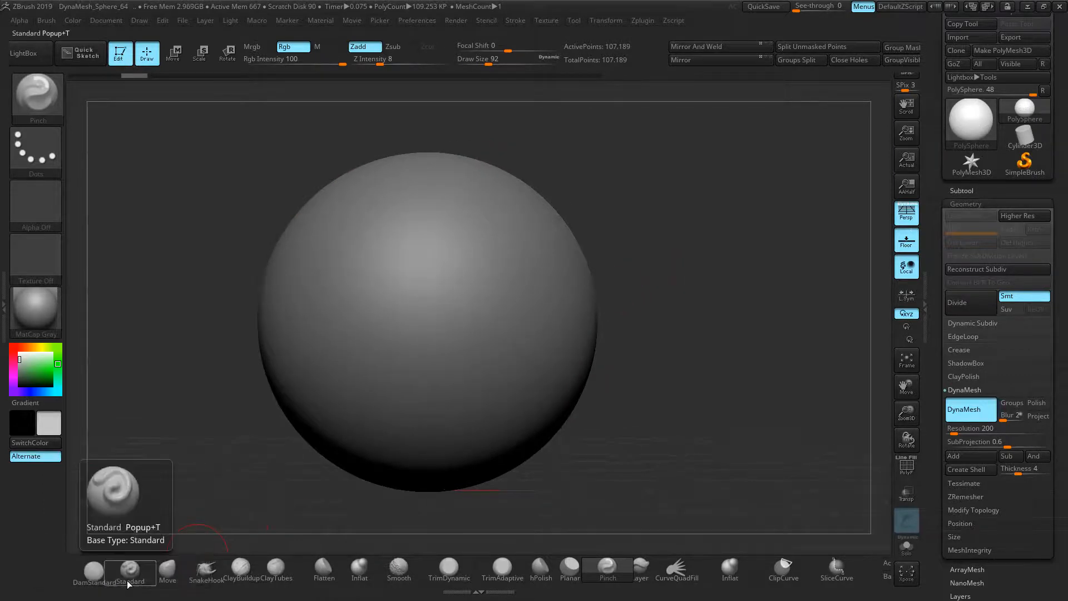
Step: Try pulling mirrored bulges out of the sphere's sides with the Move brush, undoing each attempt
click(166, 569)
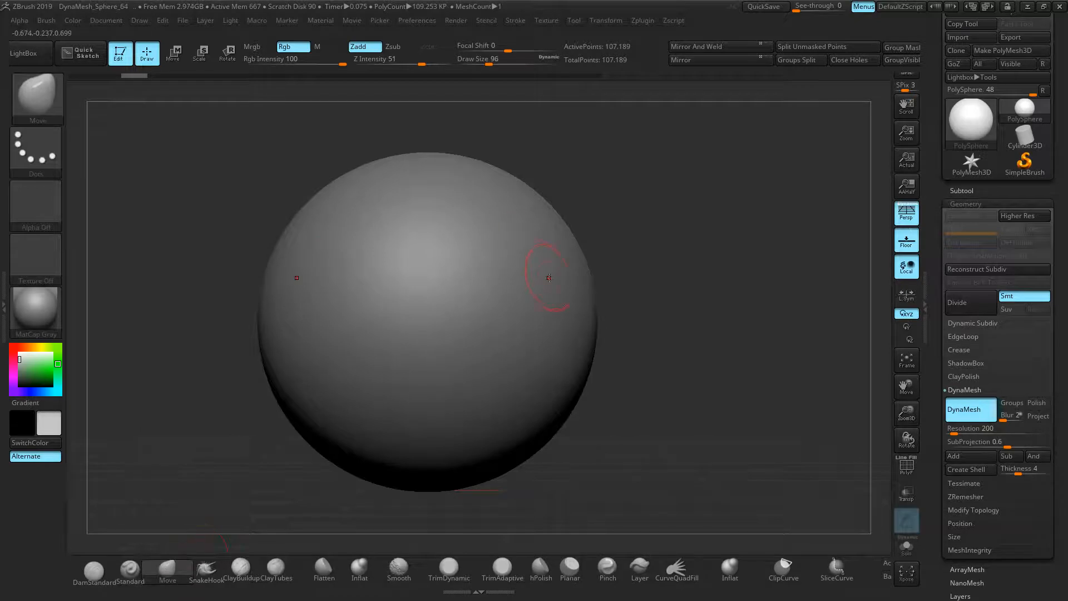
drag(542, 244, 579, 219)
drag(573, 320, 654, 314)
key(ctrl+z)
key(ctrl+z)
drag(534, 245, 715, 129)
key(ctrl+z)
Step: Pull a mirrored pair of bent, upward-pointing horns out of the sphere's sides with the SnakeHook brush at draw size 172
click(207, 567)
drag(550, 262, 646, 234)
key(ctrl+z)
mouse_move(562, 314)
mouse_down()
mouse_move(651, 314)
mouse_move(690, 262)
mouse_move(687, 192)
mouse_move(724, 135)
mouse_move(777, 142)
mouse_up()
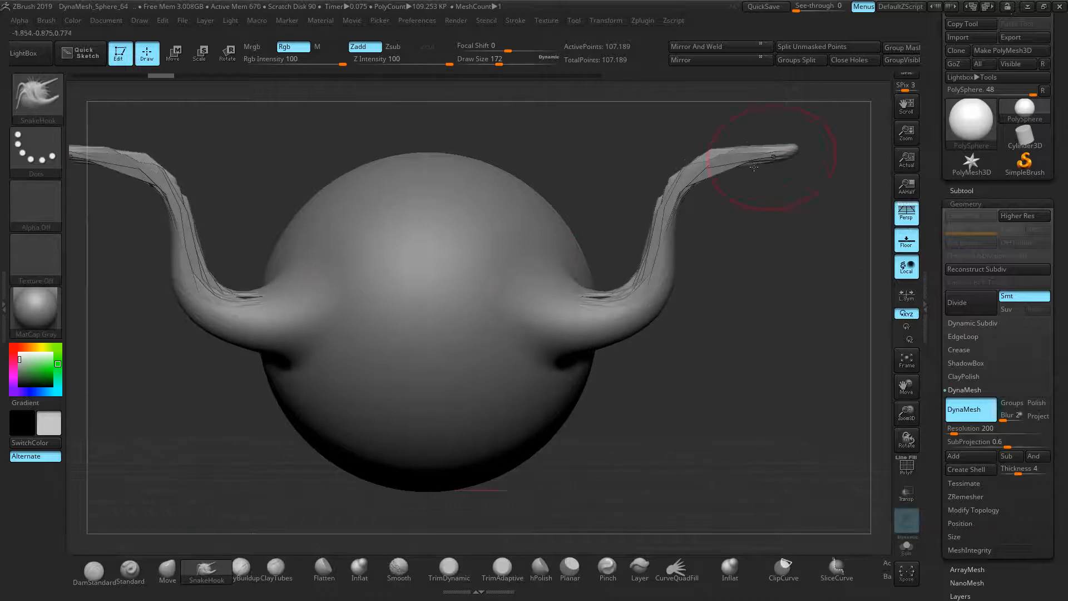
key(ctrl+z)
mouse_move(551, 285)
mouse_down()
mouse_move(653, 255)
mouse_move(637, 189)
mouse_move(718, 215)
mouse_move(710, 150)
mouse_up()
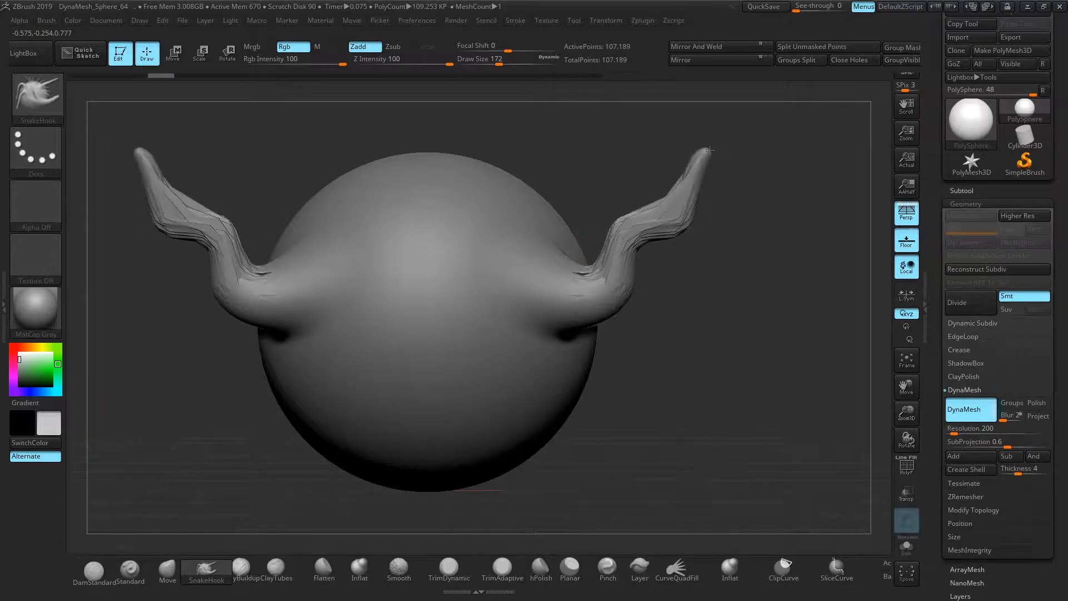
Step: Rebuild the stretched horns by updating the DynaMesh before and after smoothing them, and check the resulting wireframe
mouse_move(699, 382)
mouse_down()
mouse_move(690, 419)
mouse_move(704, 404)
mouse_up()
shift+drag(633, 233, 681, 208)
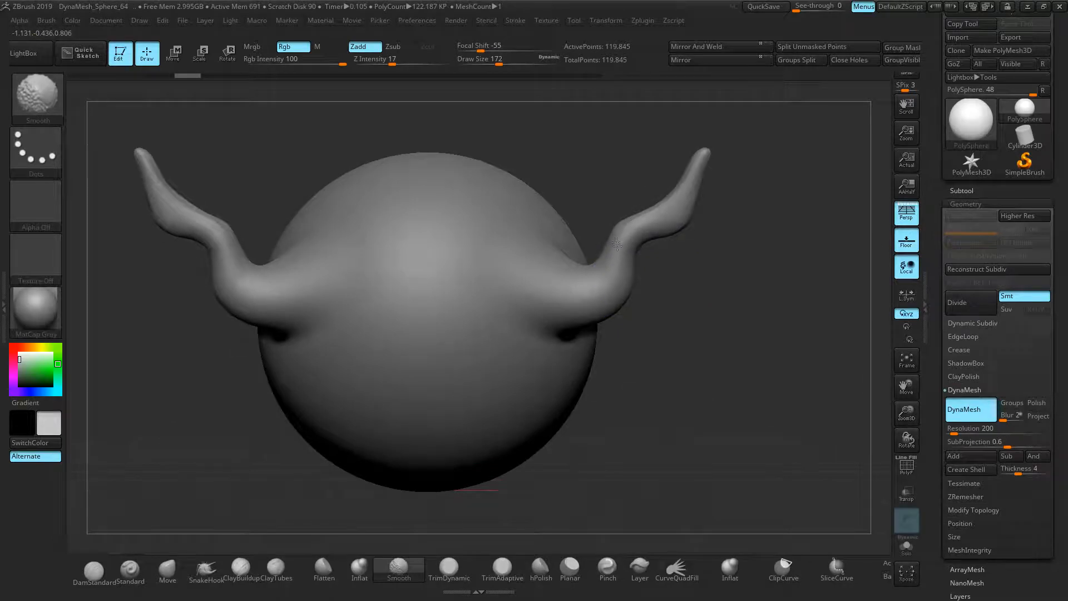
mouse_move(690, 362)
mouse_down()
mouse_move(634, 384)
mouse_move(589, 445)
mouse_move(665, 417)
mouse_move(690, 387)
mouse_move(702, 390)
mouse_up()
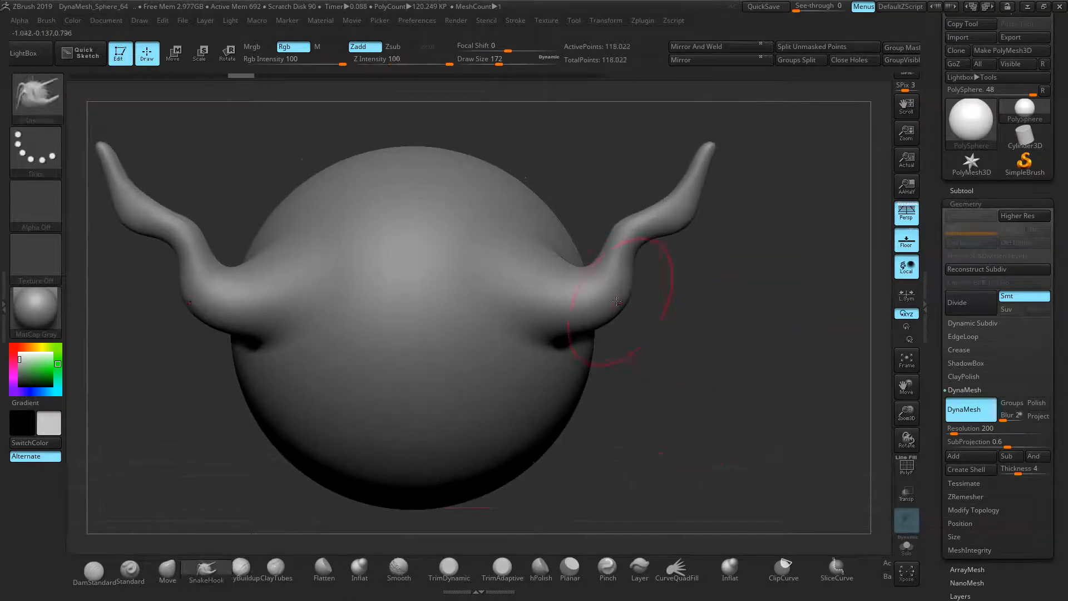
click(907, 466)
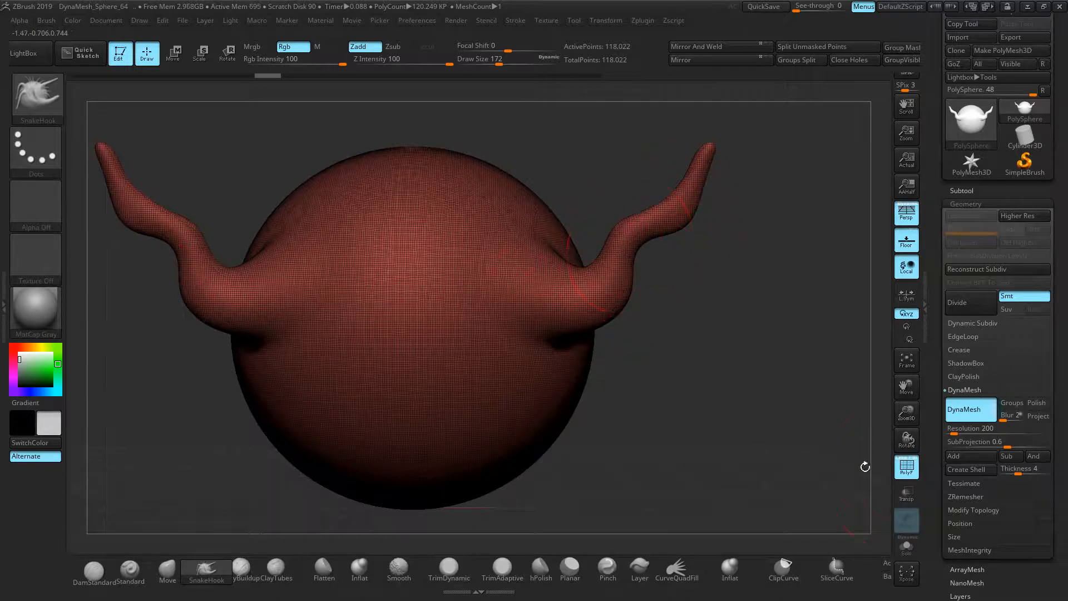
click(898, 472)
Step: Build up mirrored forms on the sphere's front with the ClayBuildup brush at draw size 92 and Z Intensity 10, and smooth them
alt+drag(734, 364, 779, 307)
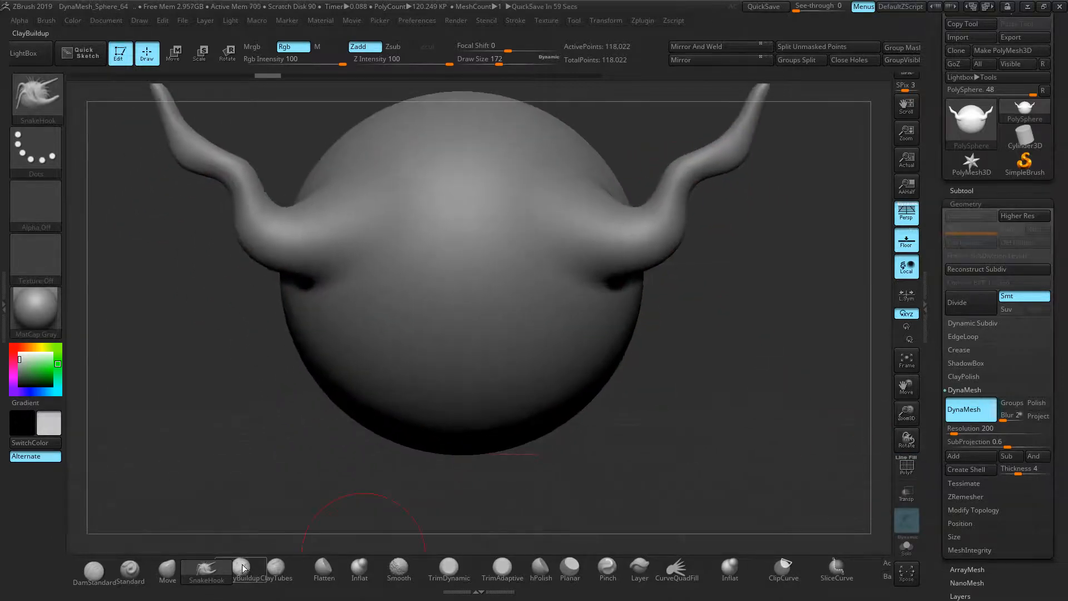
click(242, 565)
key(bracketleft)
mouse_move(506, 205)
mouse_down()
mouse_move(495, 205)
mouse_move(505, 226)
mouse_move(521, 172)
mouse_up()
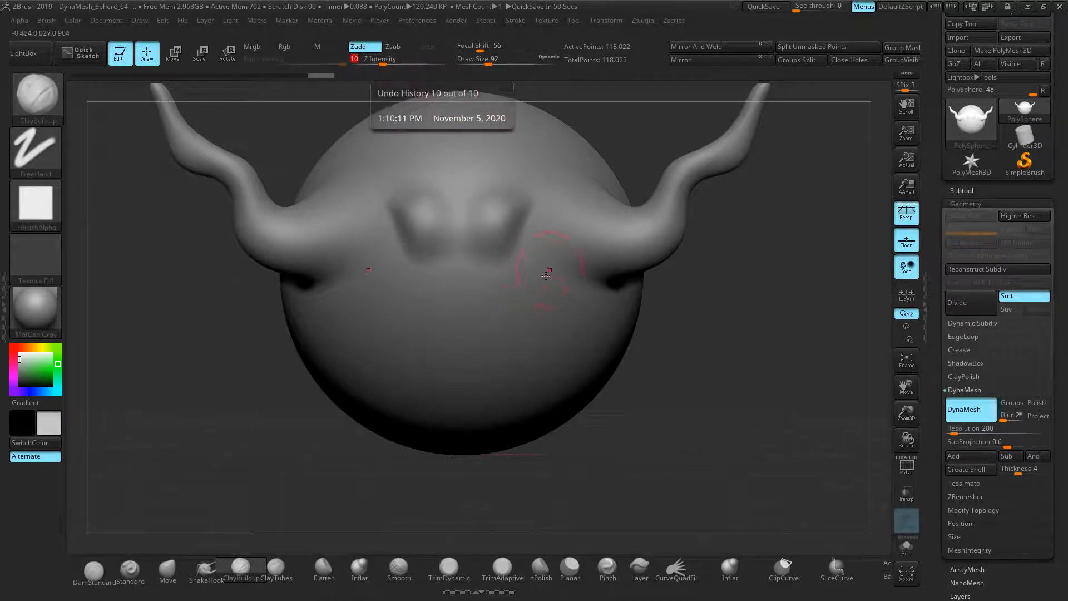
drag(545, 261, 495, 312)
shift+drag(524, 268, 498, 285)
shift+drag(526, 266, 520, 277)
Step: Add and carve more mirrored ClayBuildup forms down the sphere's front, blending them with smoothing
drag(709, 265, 688, 387)
mouse_move(520, 282)
mouse_down()
mouse_move(485, 239)
mouse_move(509, 301)
mouse_up()
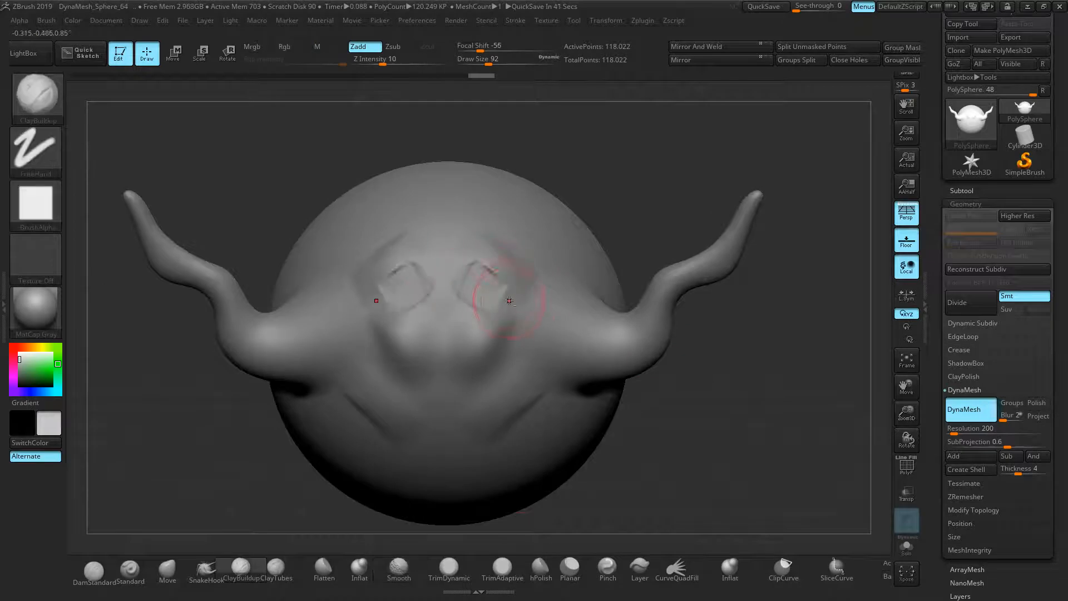
mouse_move(464, 270)
alt+mouse_down()
mouse_move(491, 303)
mouse_move(489, 287)
mouse_move(500, 396)
alt+mouse_up()
mouse_move(512, 357)
shift+mouse_down()
mouse_move(495, 381)
mouse_move(503, 392)
shift+mouse_up()
drag(528, 362, 511, 437)
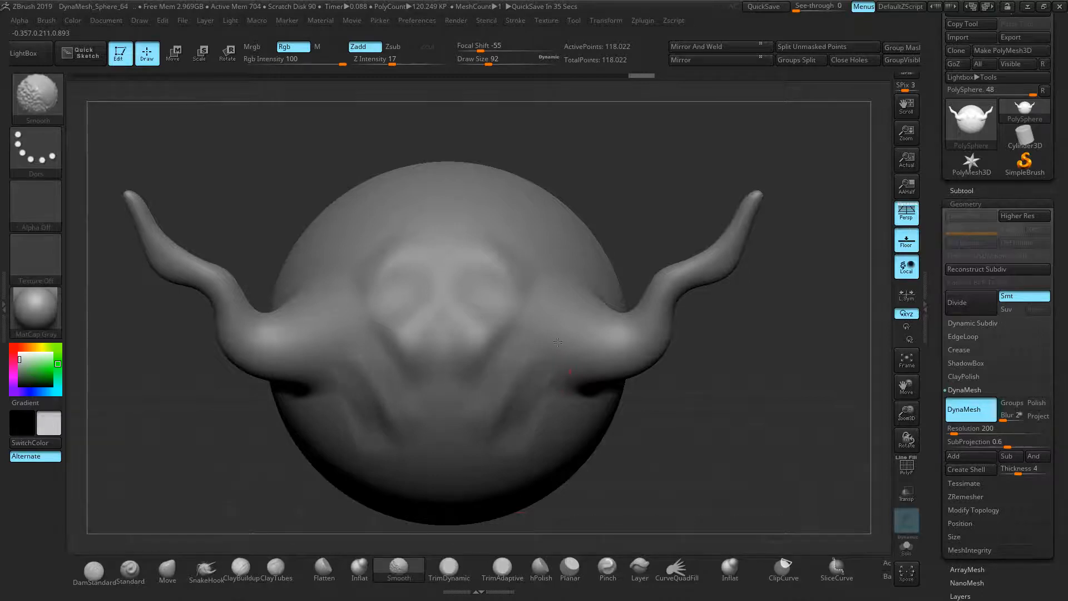
Step: Lay mirrored diagonal strips on the lower front with the ClayTubes brush at draw size 92 and Z Intensity 49, and smooth them
mouse_move(733, 419)
mouse_down()
mouse_move(613, 473)
mouse_move(460, 510)
mouse_up()
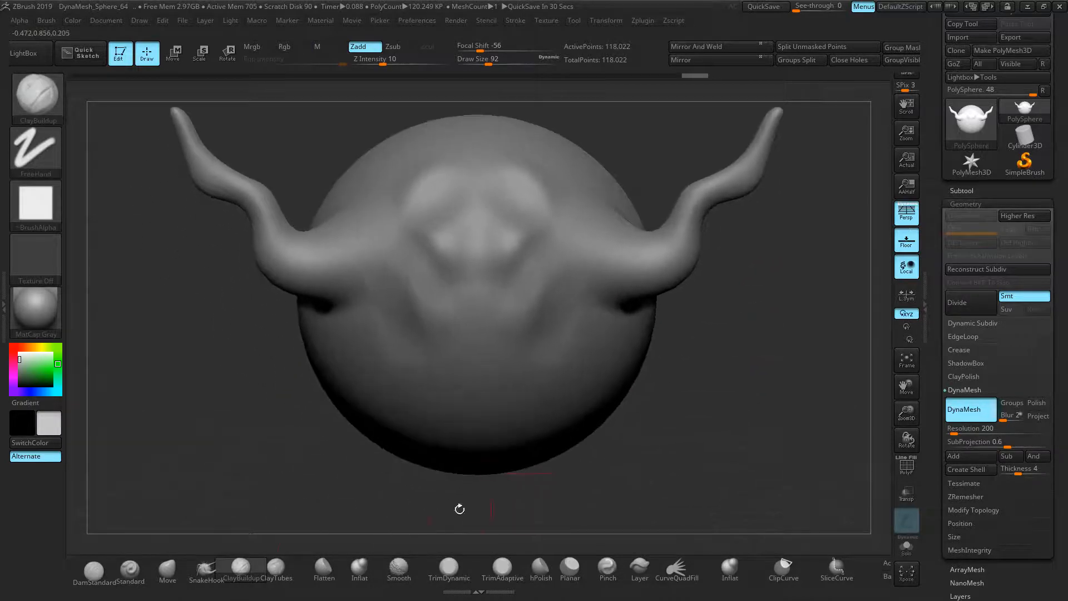
click(276, 568)
drag(442, 409, 389, 339)
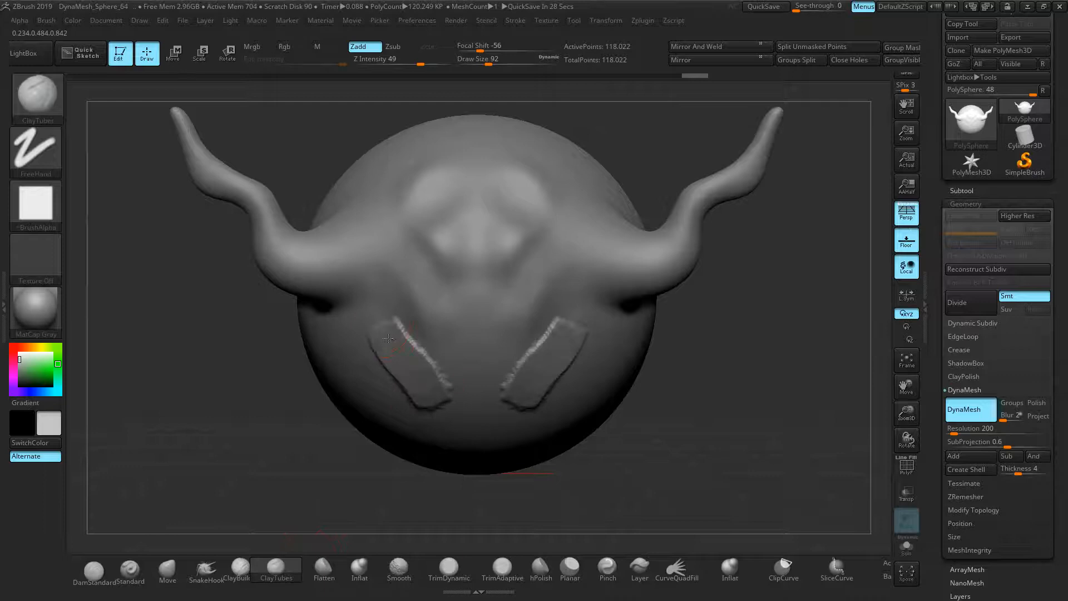
key(shift)
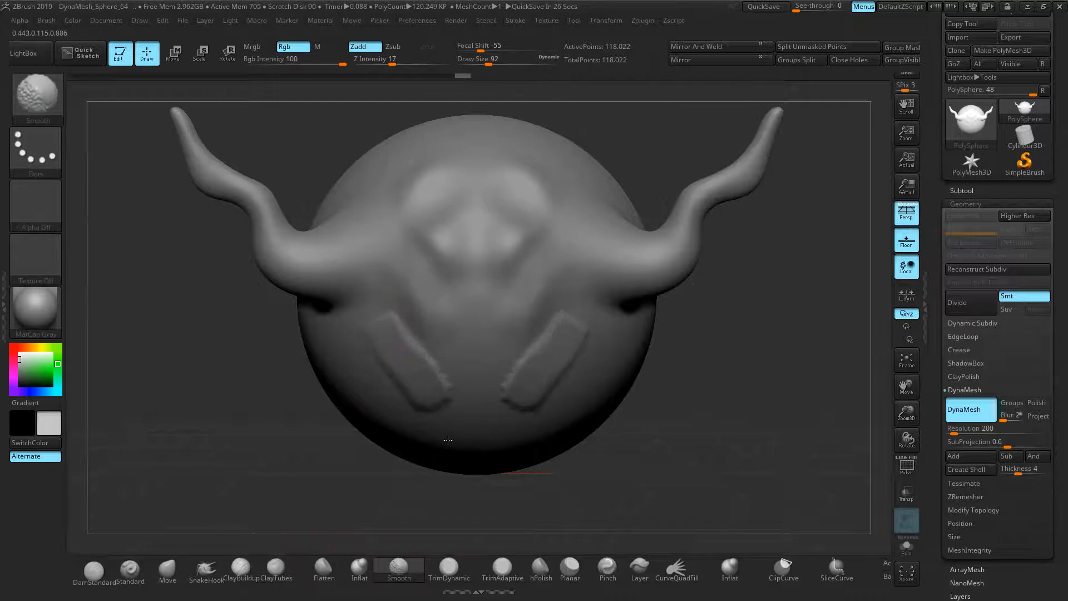
shift+drag(415, 379, 402, 347)
Step: Raise mirrored ClayTubes ridges inside the horn bases and carve grooves on the lower sides, smoothing both
mouse_move(394, 248)
mouse_down()
mouse_move(420, 304)
mouse_move(403, 267)
mouse_move(417, 295)
mouse_move(370, 291)
mouse_move(393, 296)
mouse_up()
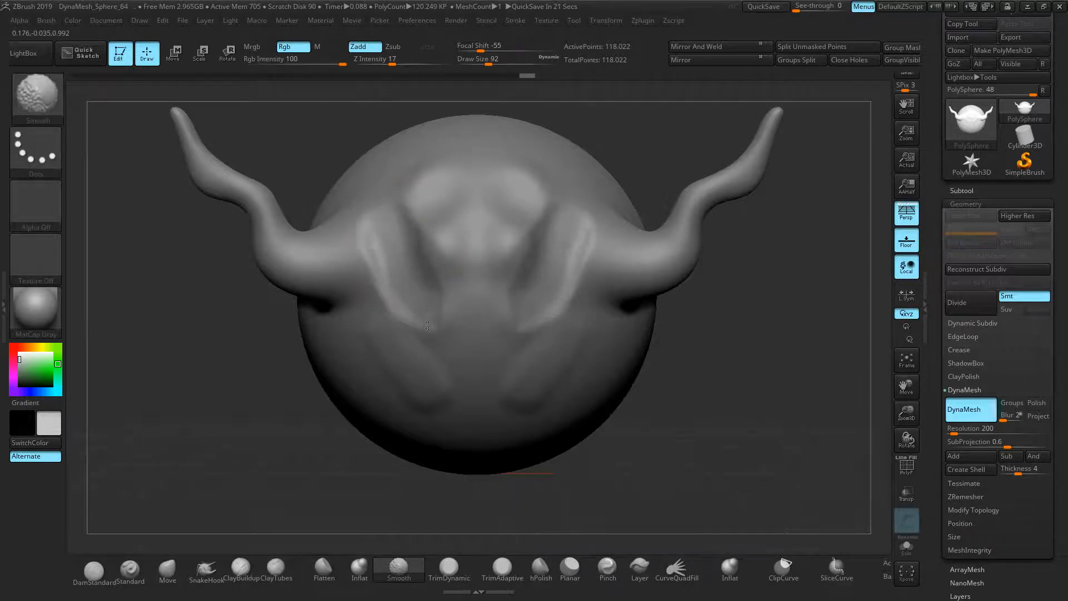
shift+drag(398, 263, 429, 320)
mouse_move(359, 354)
alt+mouse_down()
mouse_move(394, 384)
mouse_move(362, 326)
alt+mouse_up()
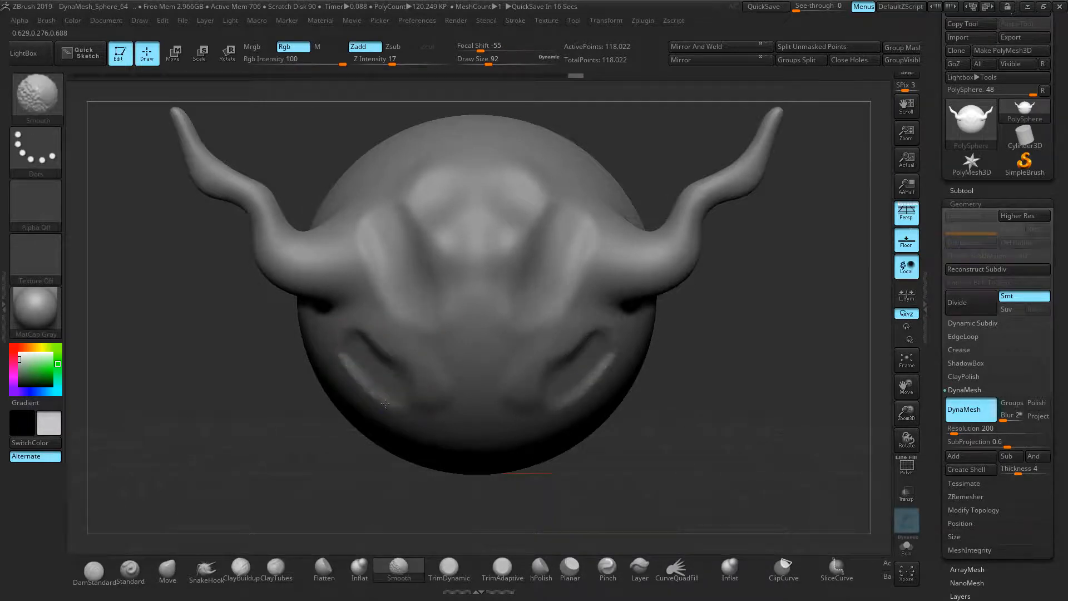
shift+drag(371, 371, 401, 397)
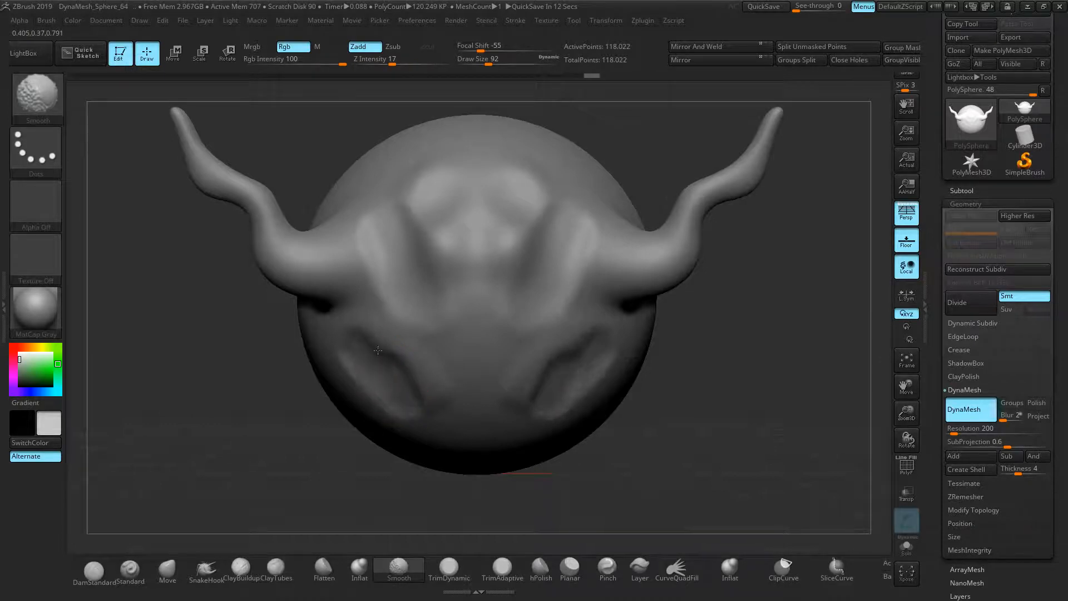
shift+drag(393, 263, 399, 289)
Step: Flatten the forehead area between the horns with the Flatten brush at draw size 296 and Z Intensity 13
mouse_move(738, 384)
mouse_down()
mouse_move(792, 362)
mouse_move(780, 389)
mouse_up()
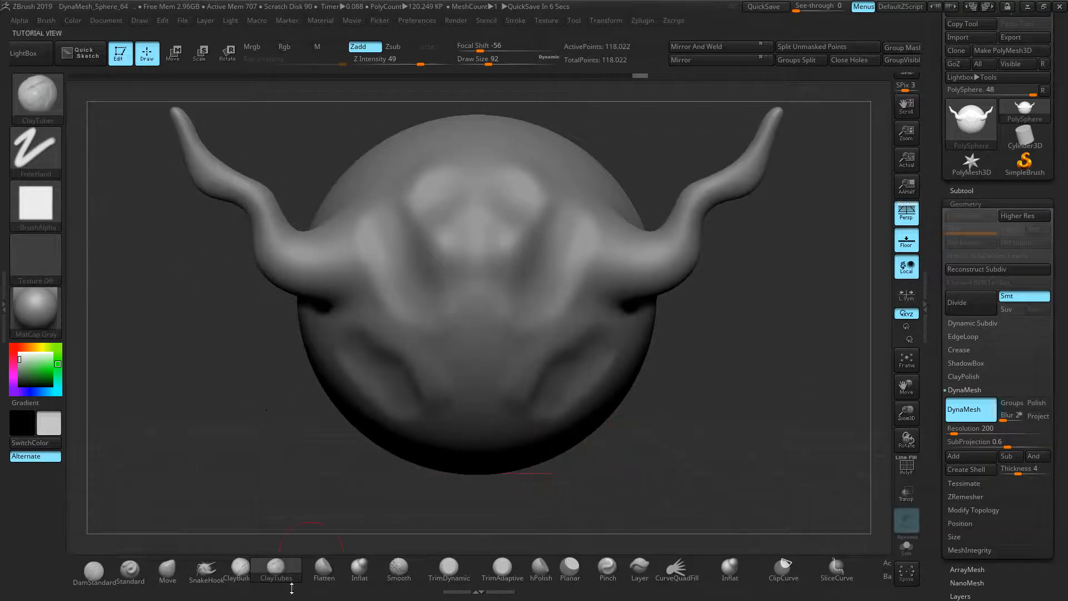
click(328, 568)
key(])
key(])
key(])
key(])
key(])
key(])
key(])
drag(520, 187, 481, 185)
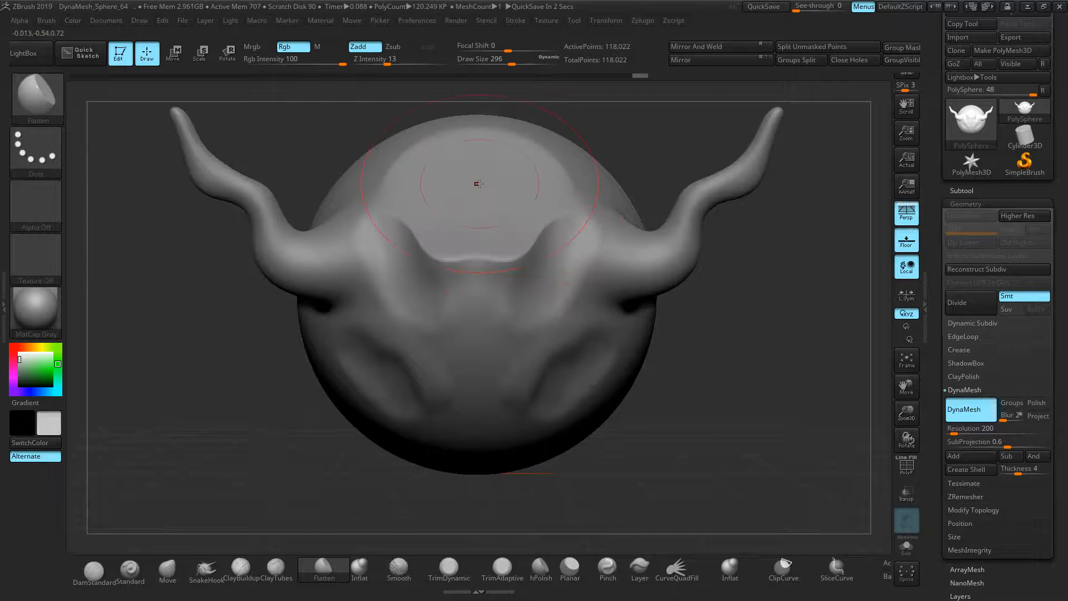
Step: Flatten the centre of the face and mirrored angled facets beside it with the Flatten brush
drag(735, 343, 674, 332)
drag(474, 310, 480, 307)
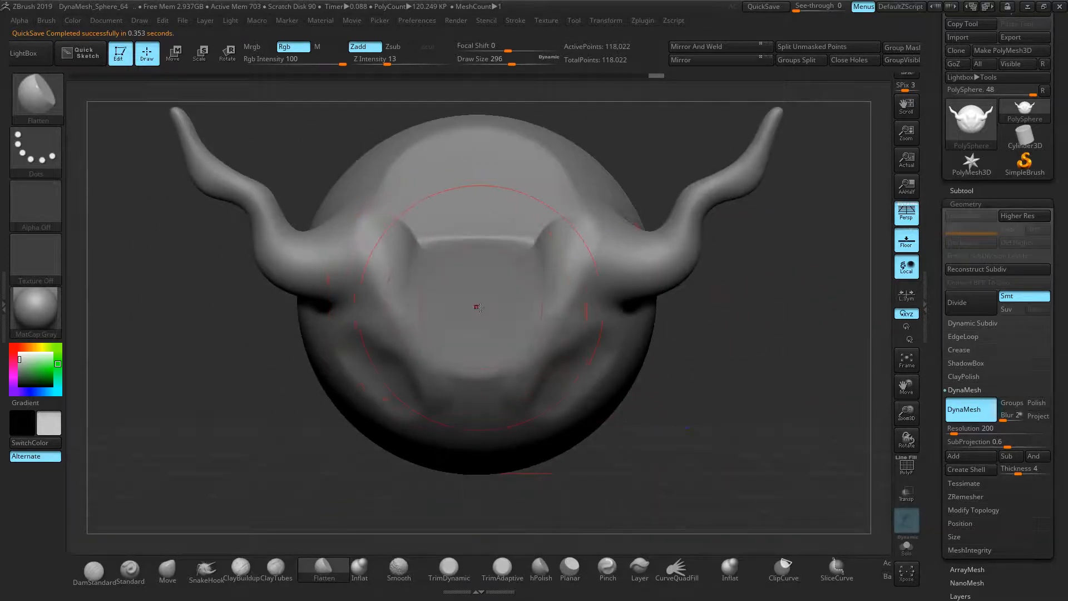
drag(483, 352, 492, 345)
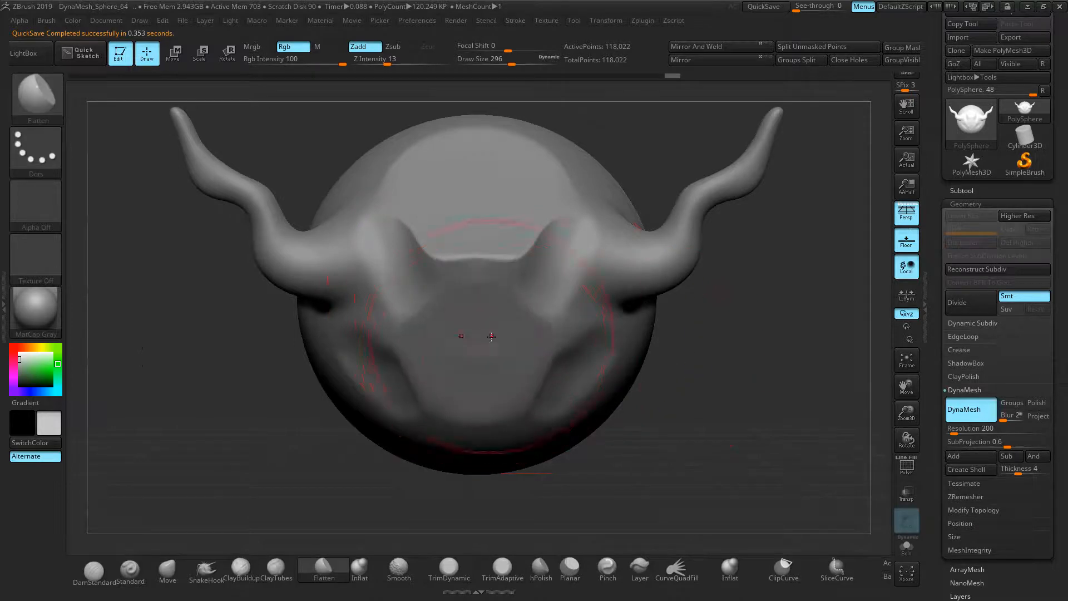
drag(722, 300, 685, 301)
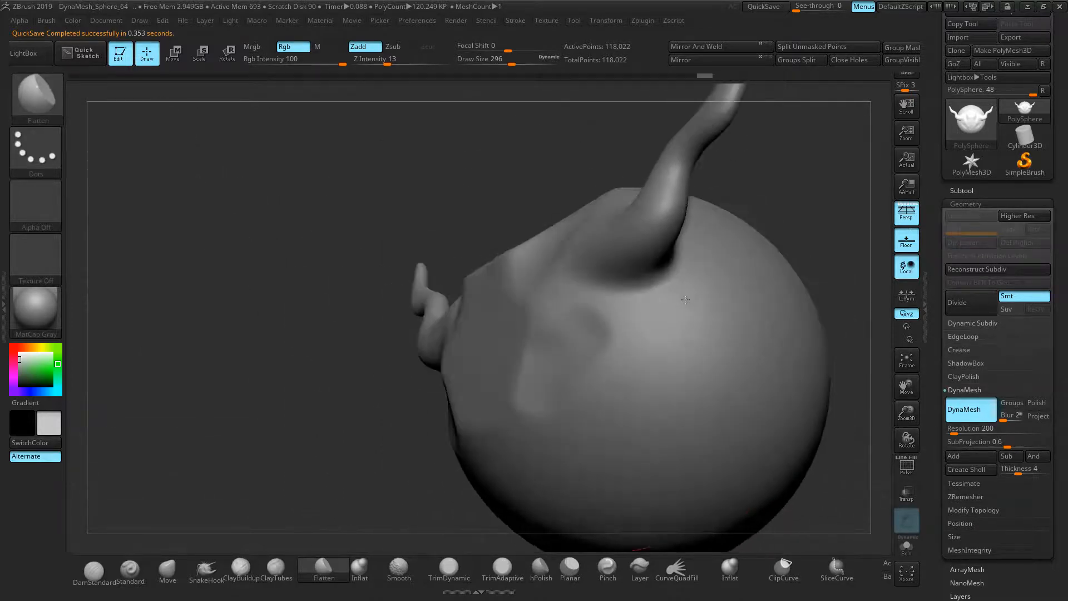
drag(540, 270, 534, 273)
mouse_move(245, 362)
mouse_down()
mouse_move(337, 403)
mouse_move(360, 430)
mouse_move(468, 388)
mouse_up()
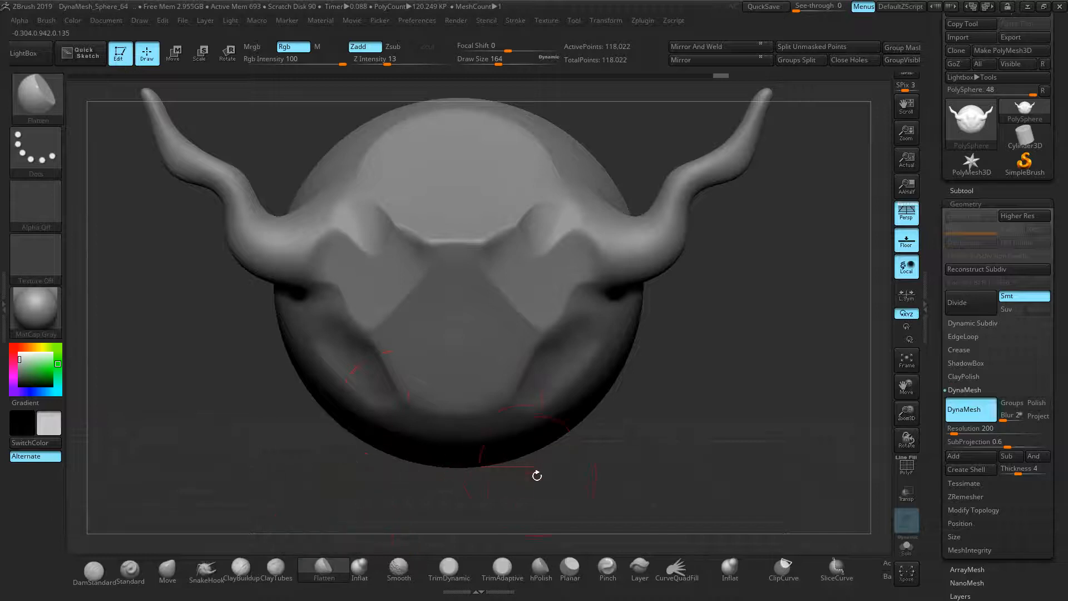
Step: Try polishing the edges between the flattened planes with the hPolish brush at draw size 164, and undo the strokes
click(548, 567)
mouse_move(469, 232)
mouse_down()
mouse_move(501, 223)
mouse_move(504, 252)
mouse_up()
drag(735, 359, 690, 311)
drag(504, 261, 543, 284)
key(ctrl+z)
key(ctrl+z)
key(ctrl+z)
key(ctrl+z)
key(ctrl+z)
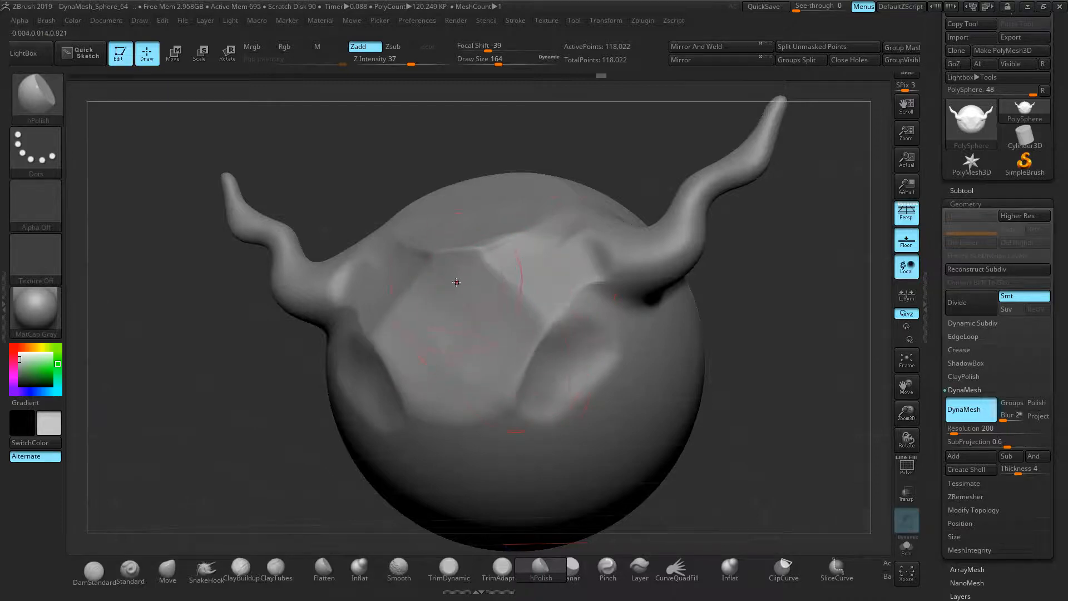
Step: Try hPolish on the brow edge at a smaller draw size and roll the undo history back to the first forehead flattening
drag(742, 333, 581, 397)
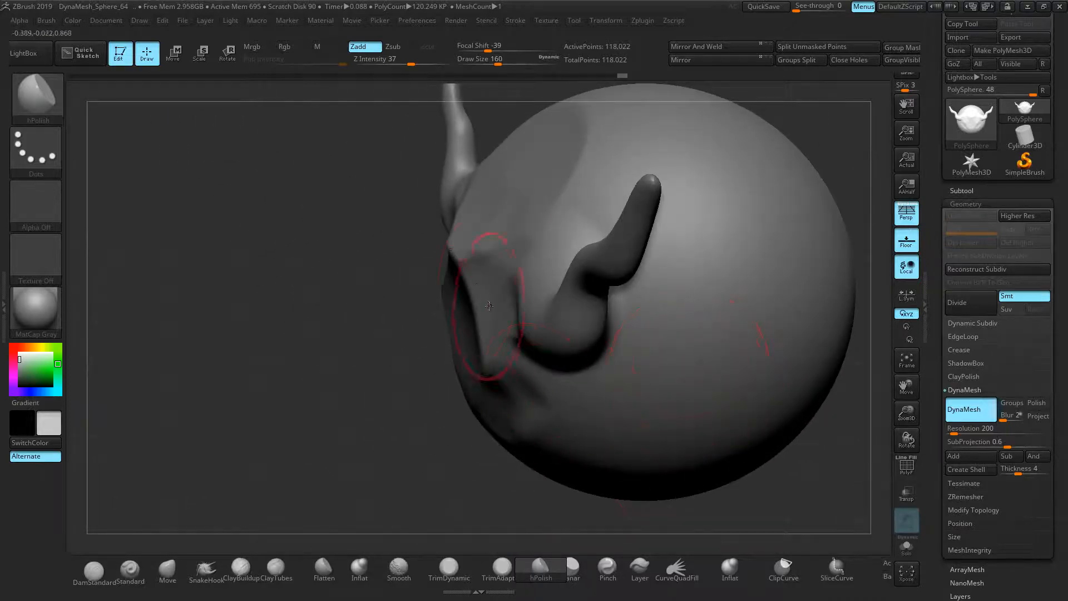
shift+drag(308, 310, 338, 316)
drag(495, 243, 340, 267)
key(ctrl+z)
mouse_move(446, 255)
mouse_down()
mouse_move(387, 223)
mouse_move(389, 205)
mouse_up()
key(ctrl+z)
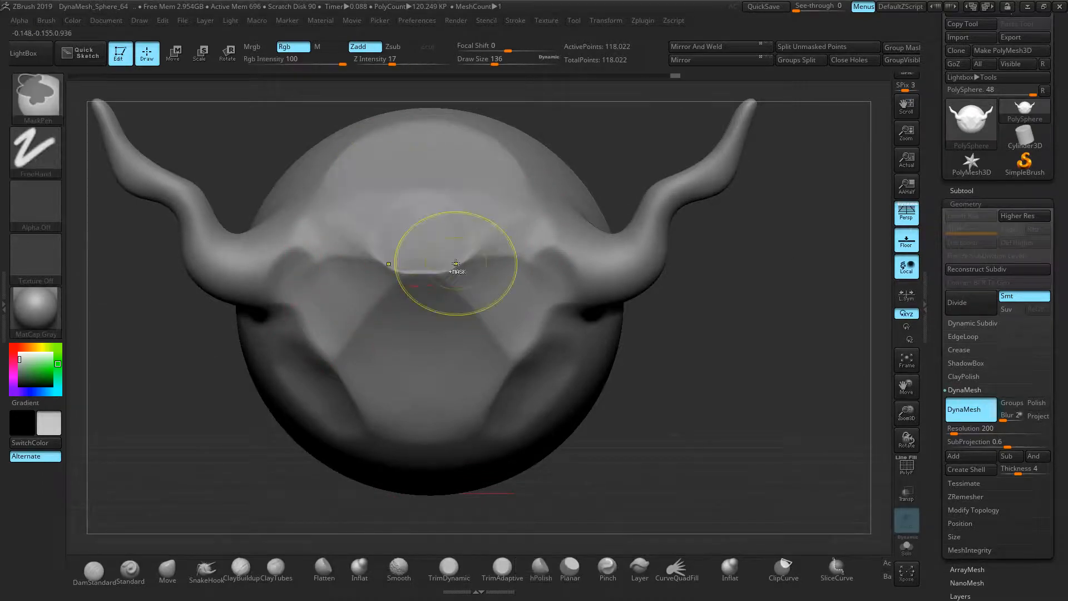
key(ctrl+z)
key(ctrl+z)
ctrl+right_drag(735, 372, 720, 369)
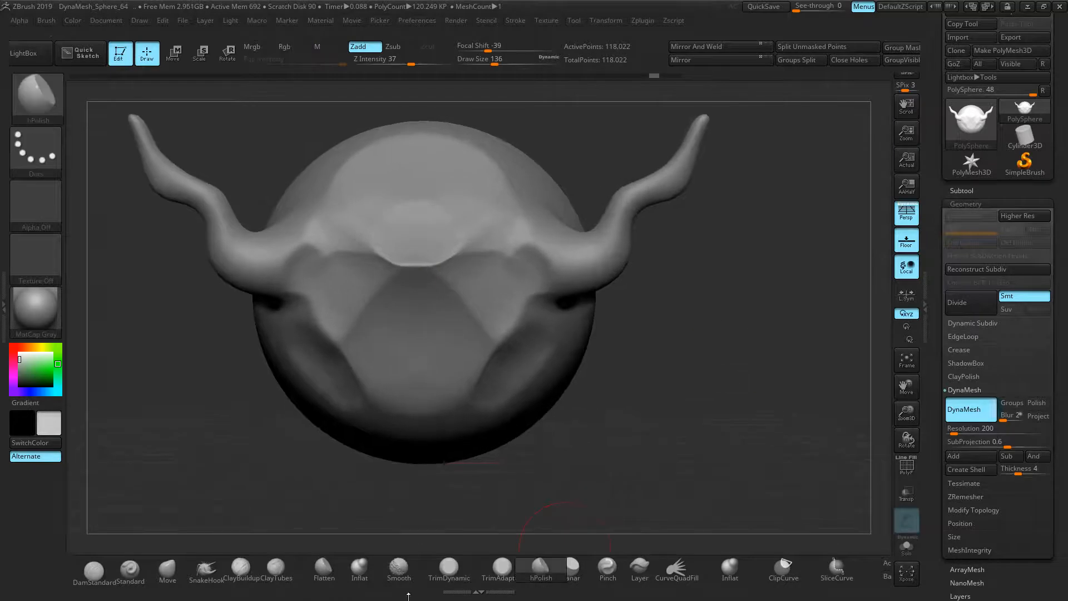
mouse_move(652, 76)
mouse_down()
mouse_move(432, 74)
mouse_move(452, 76)
mouse_up()
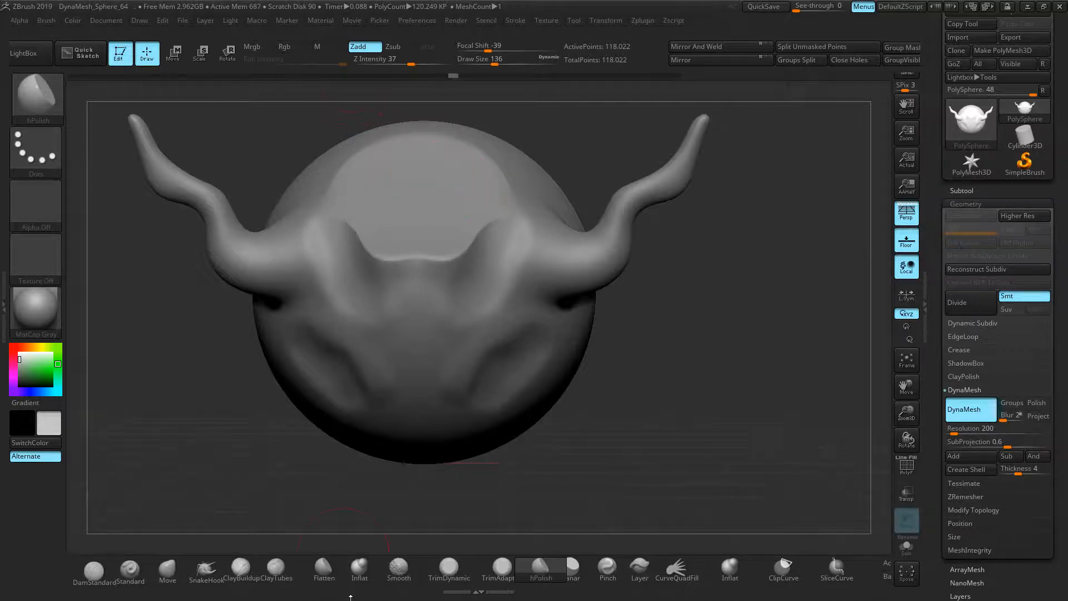
Step: Swell the horn tips and lower horn bends into round bulbs with the Inflat brush at draw size 136 and Z Intensity 10
click(357, 574)
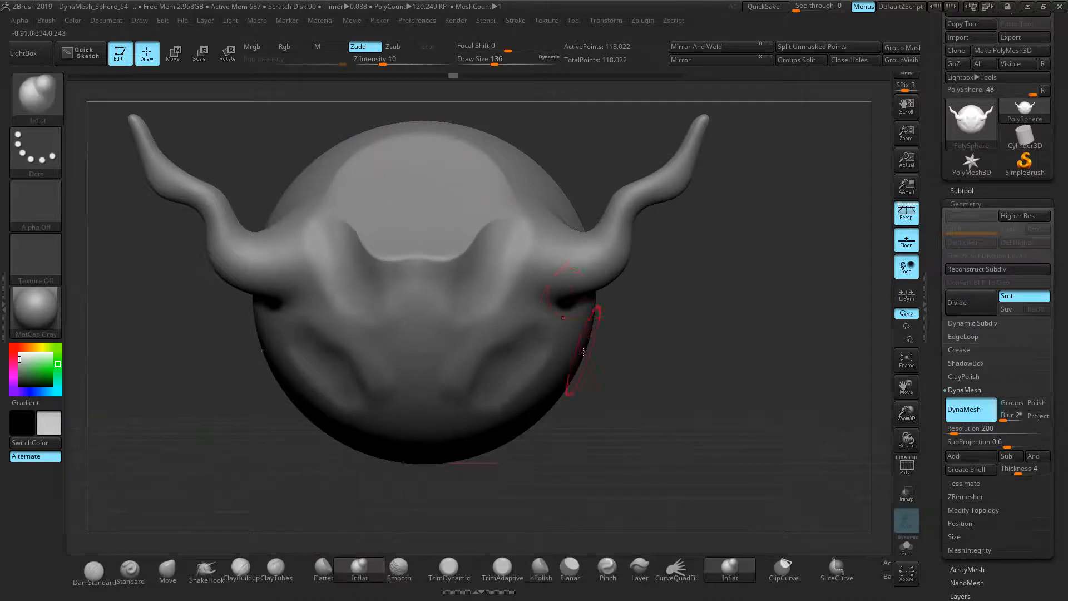
mouse_move(708, 162)
mouse_down()
mouse_move(706, 146)
mouse_move(718, 156)
mouse_up()
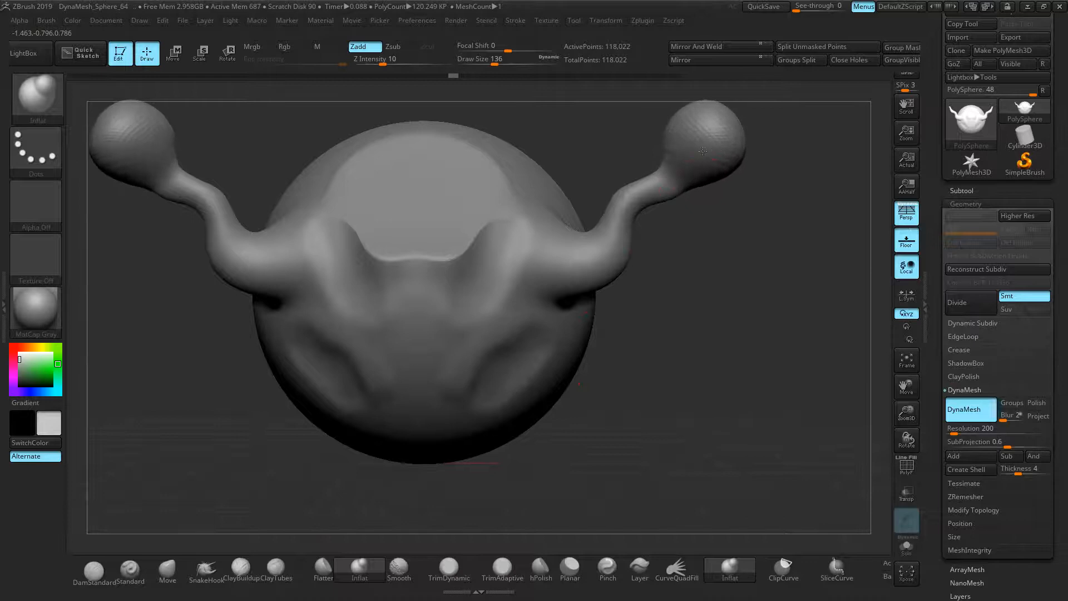
alt+drag(695, 318, 736, 357)
drag(662, 298, 665, 301)
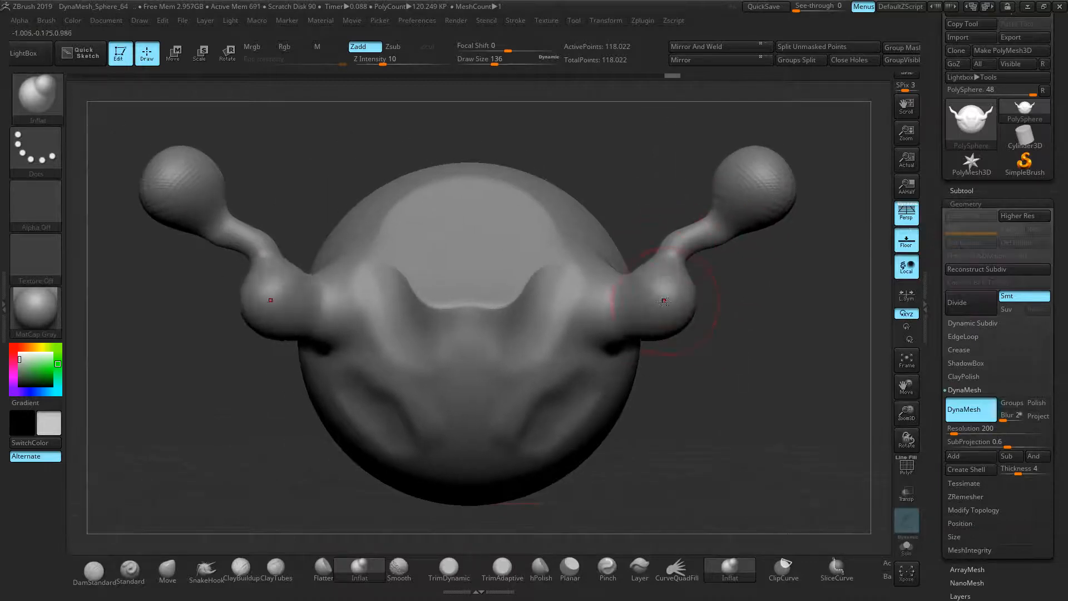
drag(696, 229, 696, 230)
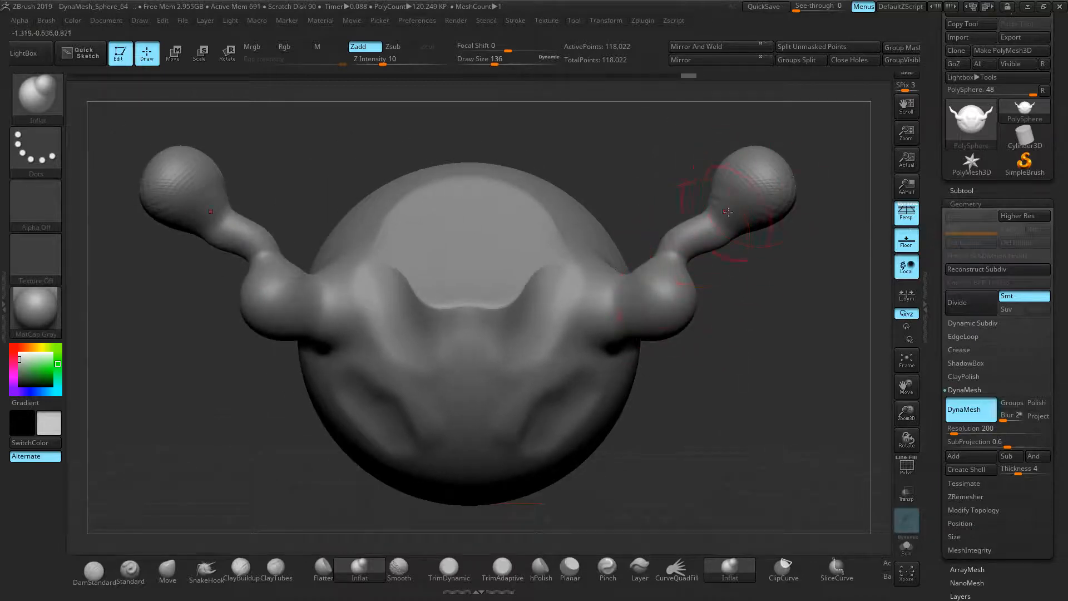
Step: Inflate the mirrored areas between the flattened forehead and the horn bases, and update the DynaMesh
drag(588, 224, 604, 240)
key(ctrl+z)
drag(612, 272, 590, 249)
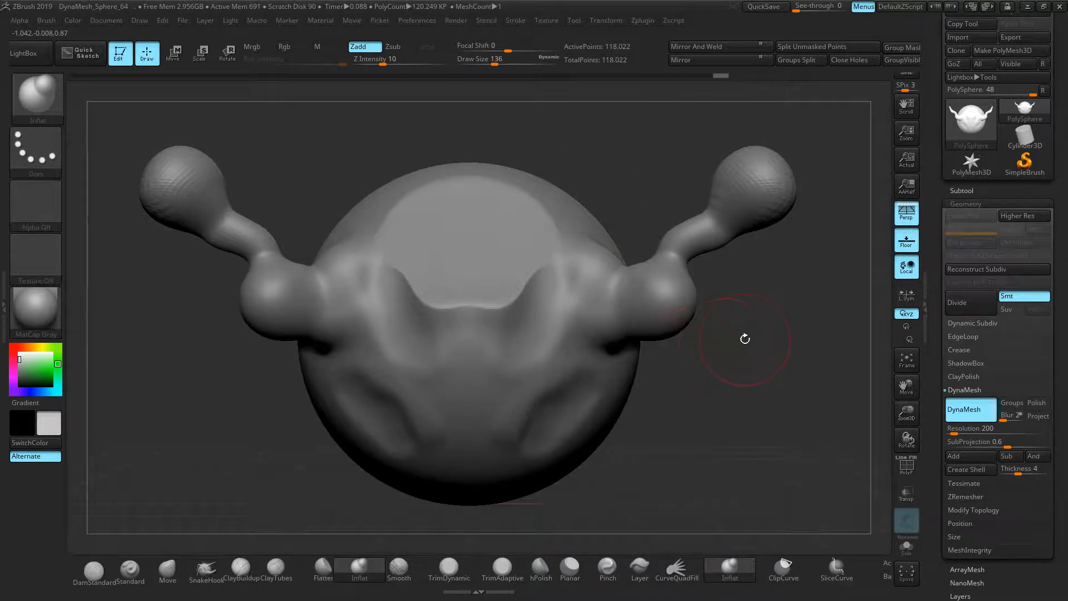
ctrl+drag(745, 338, 716, 363)
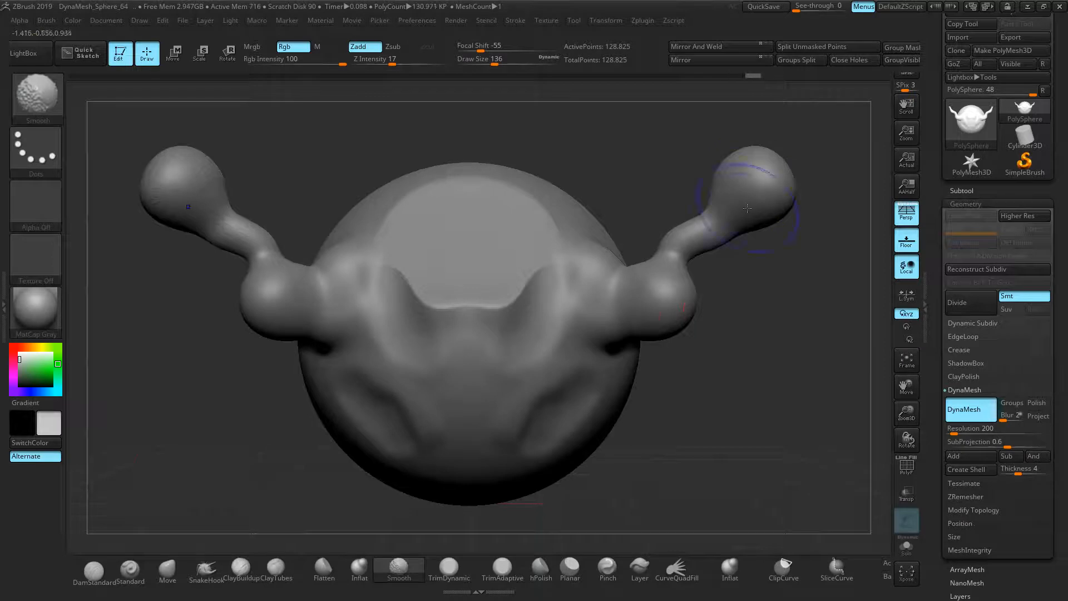
Step: Reshape the bulbous horns with the Move brush at draw size 220 and smooth their stems thin
click(167, 567)
mouse_move(489, 440)
mouse_down()
mouse_move(661, 396)
mouse_move(714, 400)
mouse_up()
mouse_move(731, 149)
mouse_down()
mouse_move(767, 182)
mouse_move(746, 165)
mouse_move(733, 169)
mouse_move(738, 183)
mouse_up()
drag(739, 289, 596, 365)
mouse_move(725, 200)
shift+mouse_down()
mouse_move(692, 226)
mouse_move(704, 196)
mouse_move(712, 227)
mouse_move(698, 216)
mouse_move(673, 256)
mouse_move(719, 228)
mouse_move(702, 221)
mouse_move(719, 220)
shift+mouse_up()
mouse_move(771, 266)
mouse_down()
mouse_move(744, 270)
mouse_move(768, 272)
mouse_up()
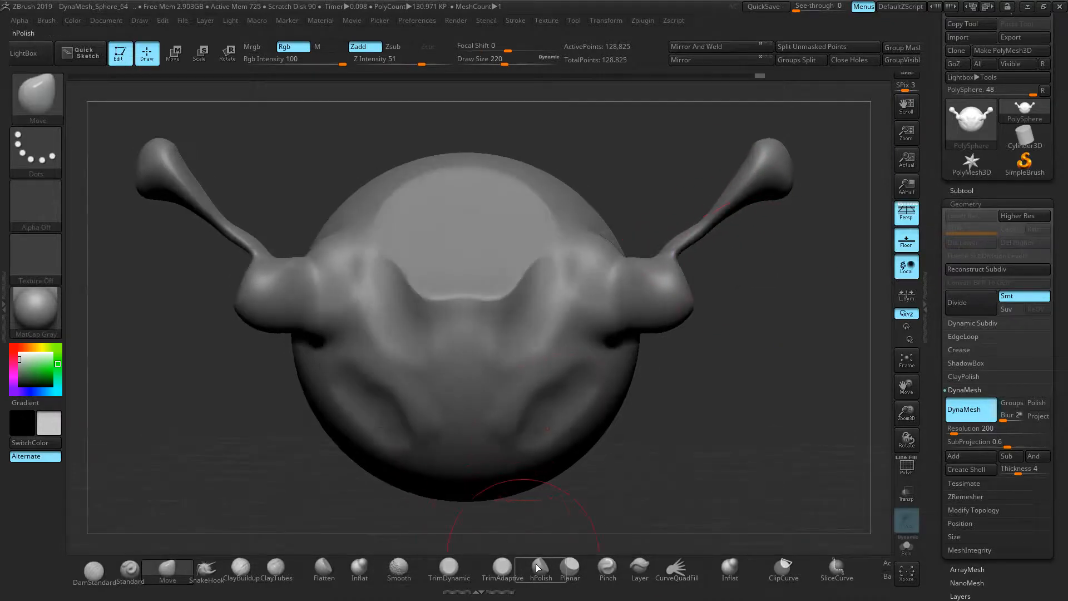
Step: Thicken the thin horn stems with the Inflat brush at draw size 220, update the DynaMesh, and smooth the joints at the lower bulbs
click(360, 569)
drag(696, 248, 704, 225)
ctrl+drag(771, 299, 764, 284)
shift+drag(680, 254, 668, 249)
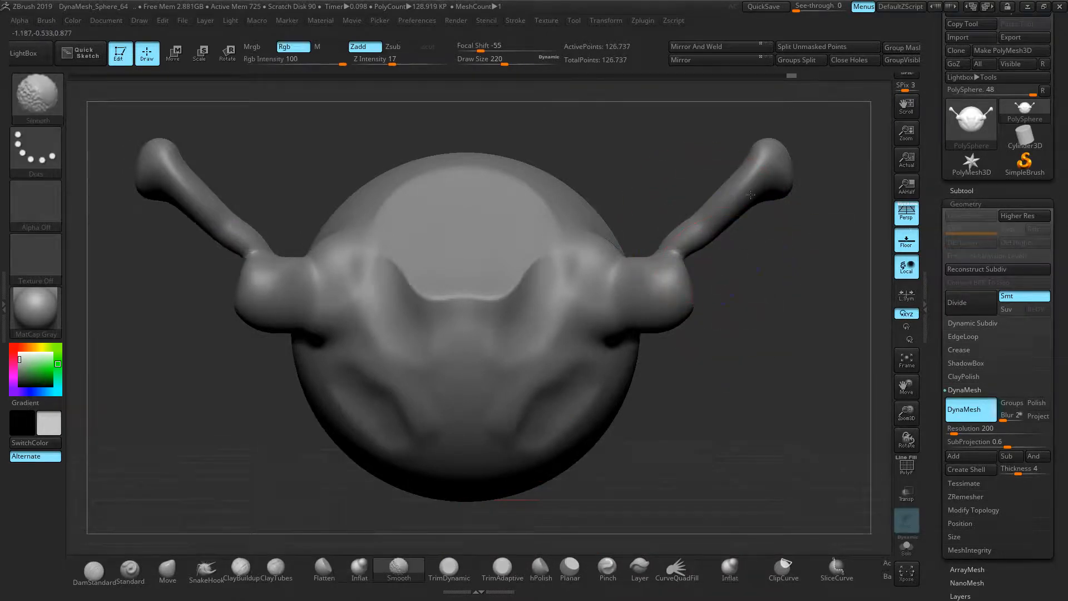
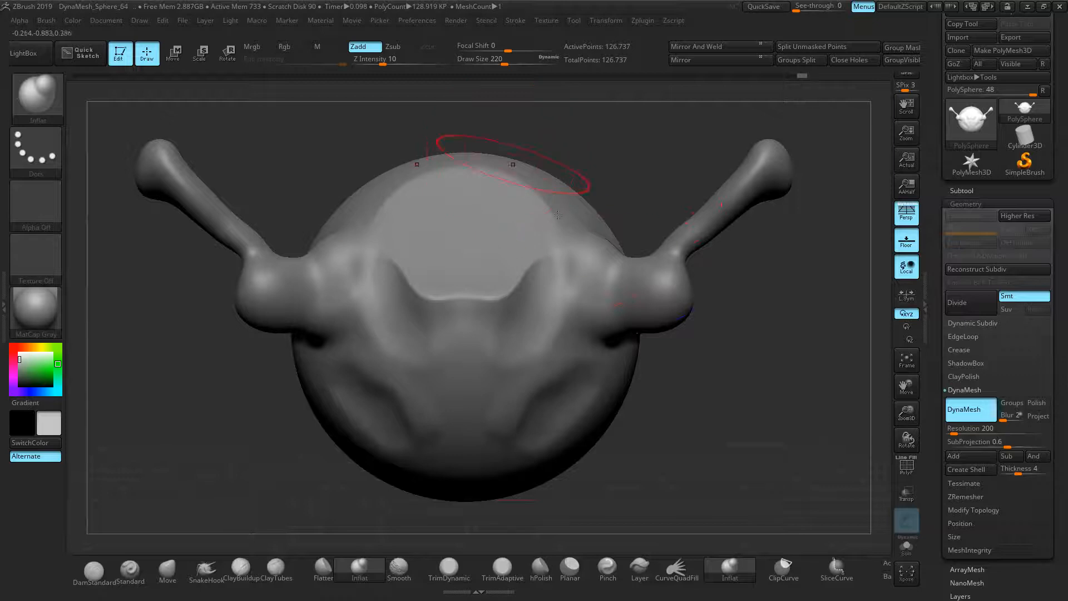
key(shift)
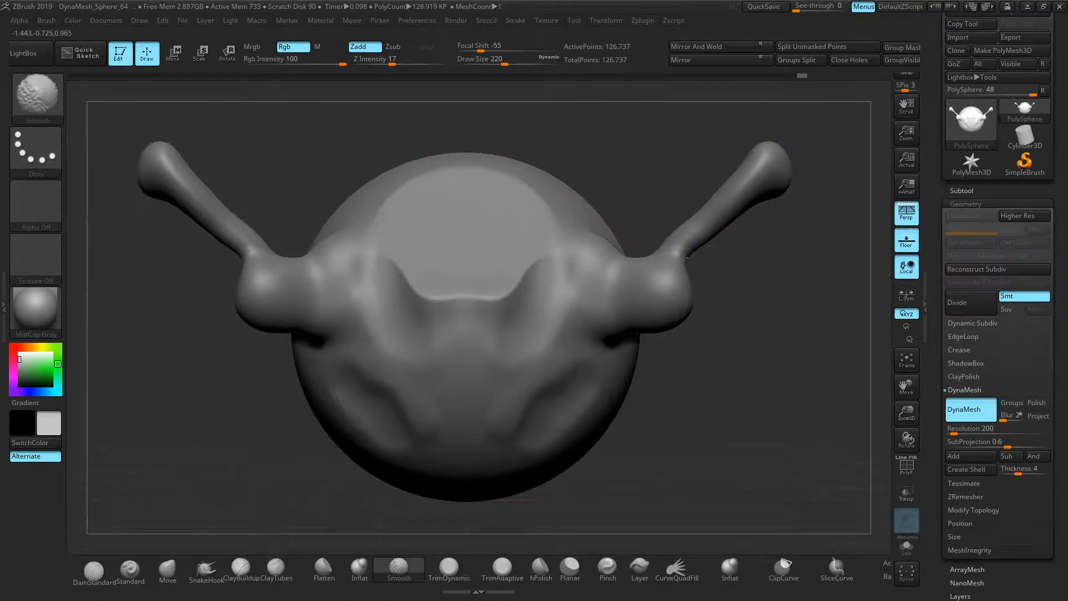
drag(718, 298, 694, 381)
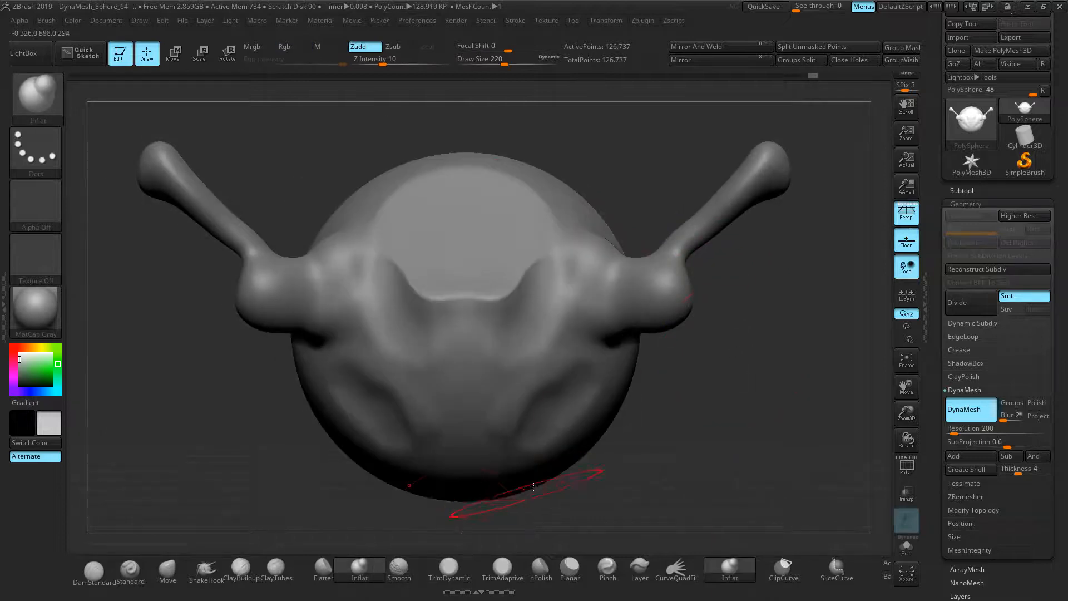
Step: Trim flat planes across the lower face with the TrimDynamic brush, reducing the draw size to 124
click(397, 569)
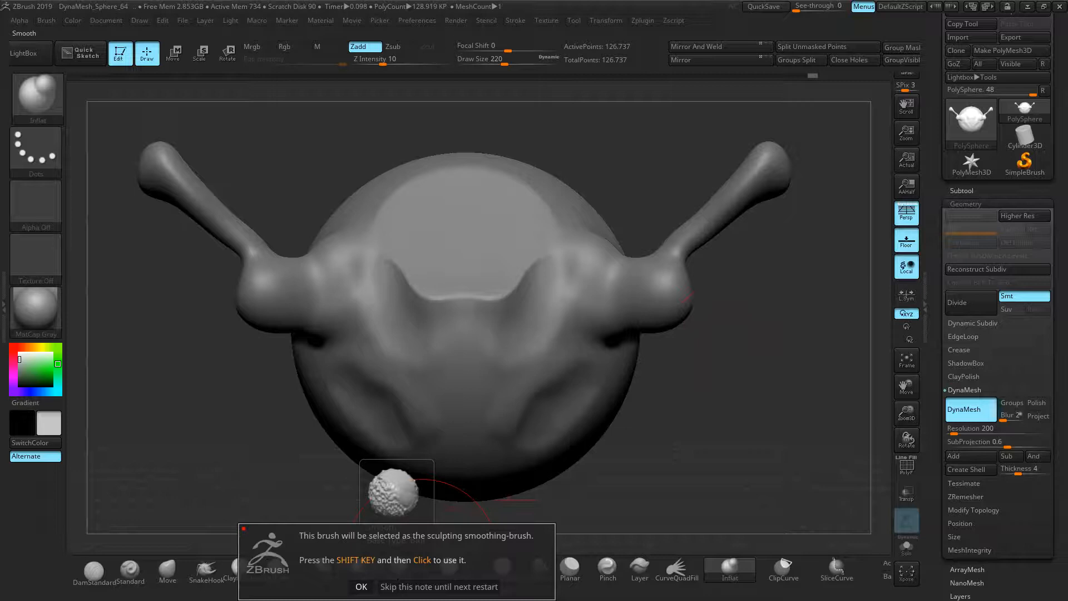
click(369, 591)
click(450, 572)
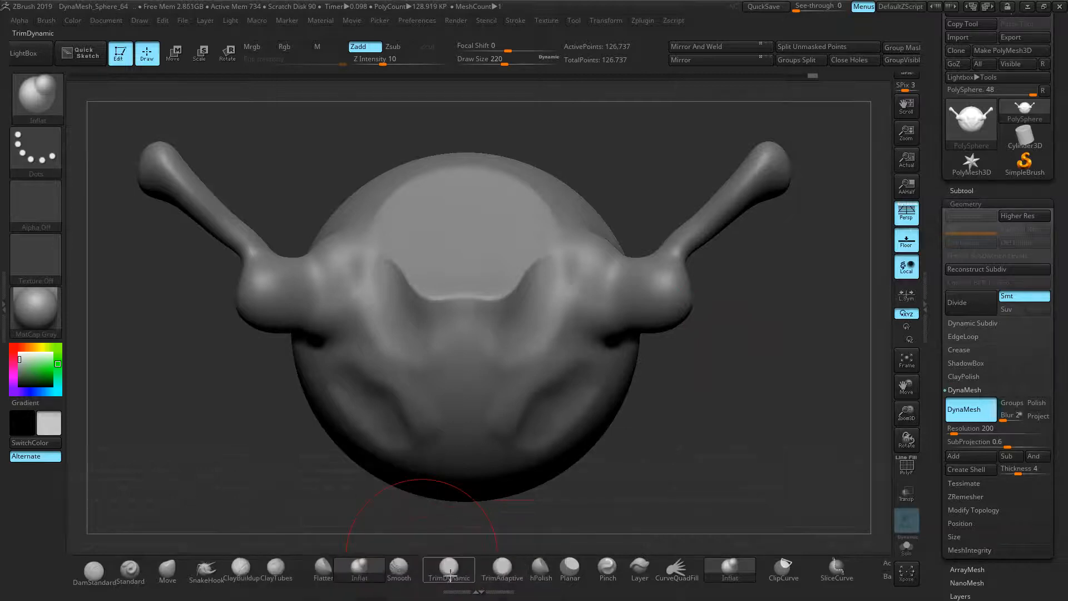
click(455, 577)
mouse_move(765, 396)
mouse_down()
mouse_move(738, 411)
mouse_move(556, 412)
mouse_up()
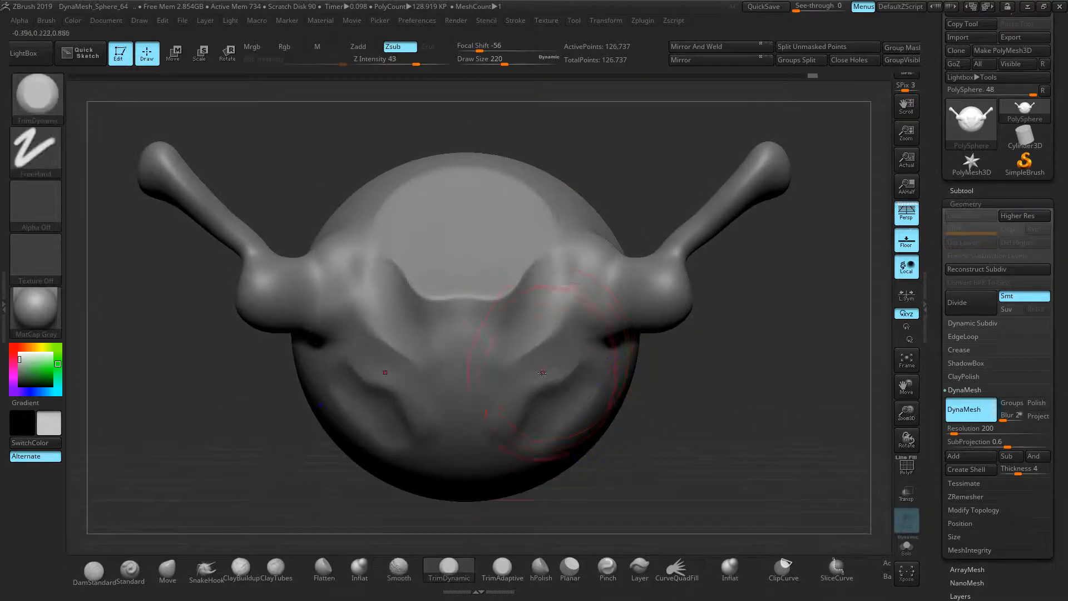
key(bracketleft)
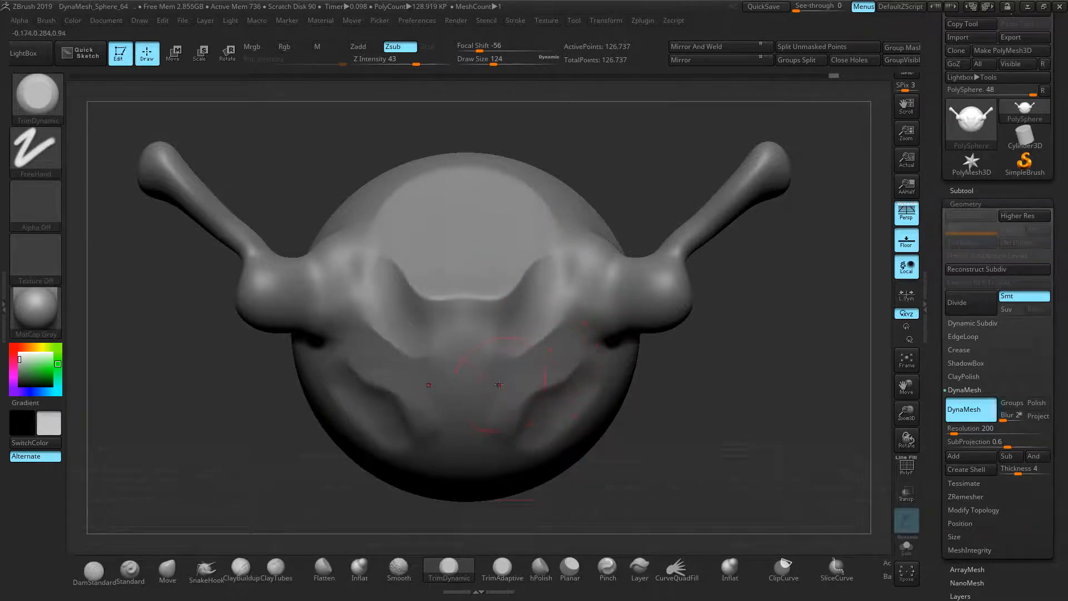
mouse_move(490, 381)
mouse_down()
mouse_move(532, 365)
mouse_move(492, 378)
mouse_up()
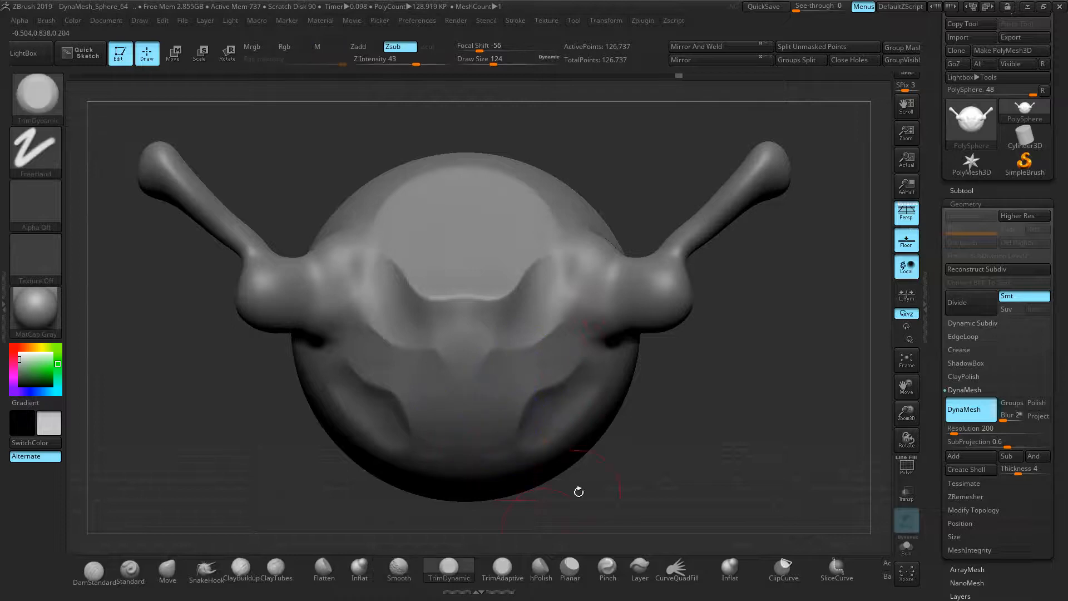
Step: Polish the edges of the trimmed planes on the lower face with the hPolish brush at draw size 84
click(540, 567)
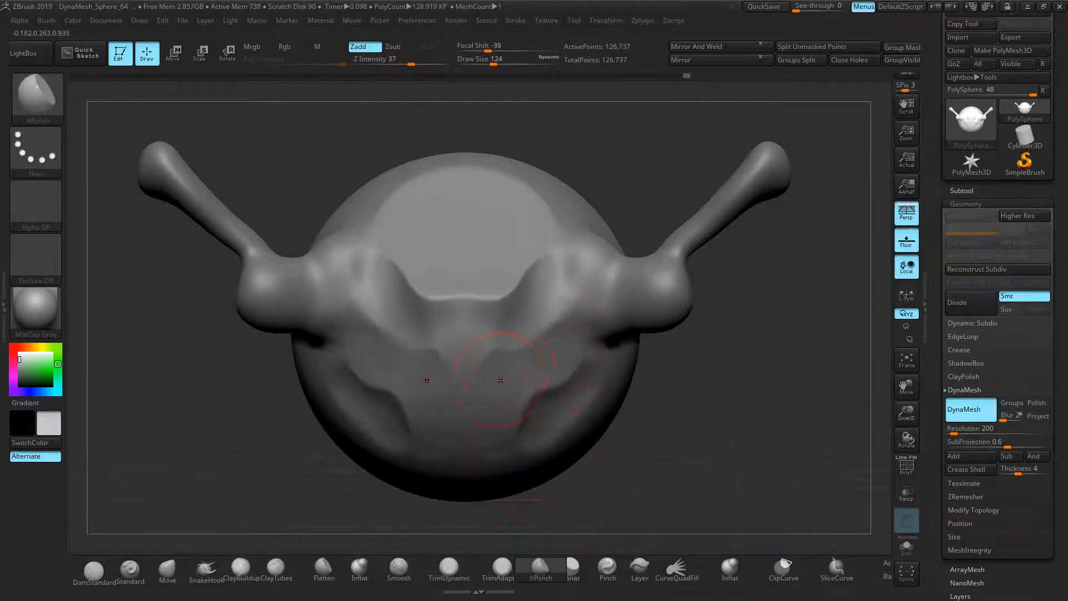
key(ctrl)
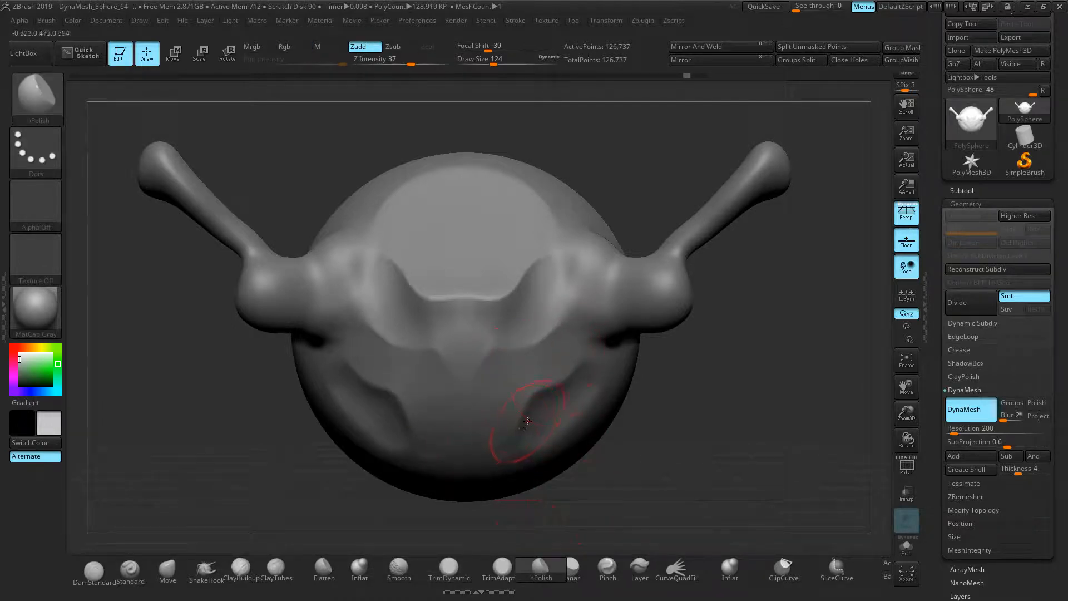
drag(559, 347, 517, 377)
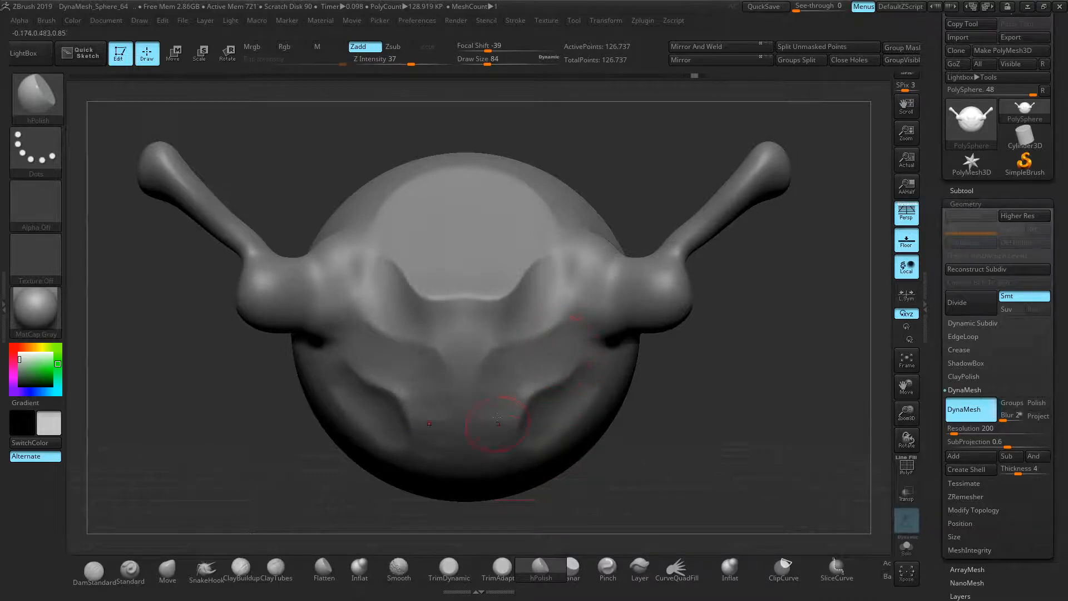
Step: Carve mirrored grooves along both sides of the flattened forehead with the TrimAdaptive brush at draw size 84 and Z Intensity 100
click(505, 566)
drag(569, 242, 546, 207)
key(ctrl+z)
drag(580, 239, 527, 178)
mouse_move(669, 170)
mouse_down()
mouse_move(650, 199)
mouse_move(612, 207)
mouse_up()
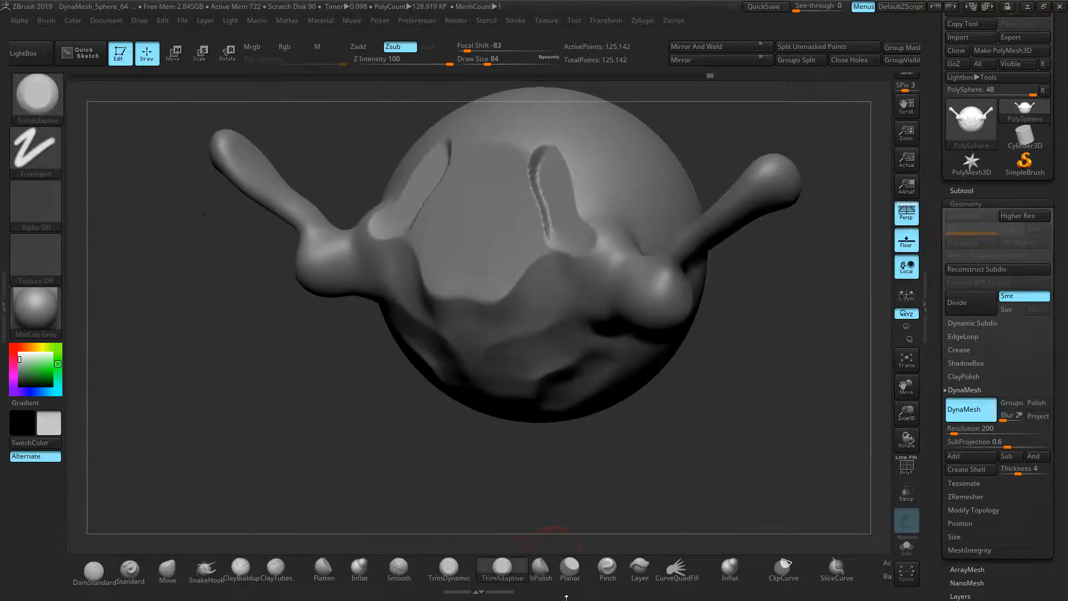
Step: Try the Planar brush near the edge of the forehead groove and undo the stroke
click(570, 567)
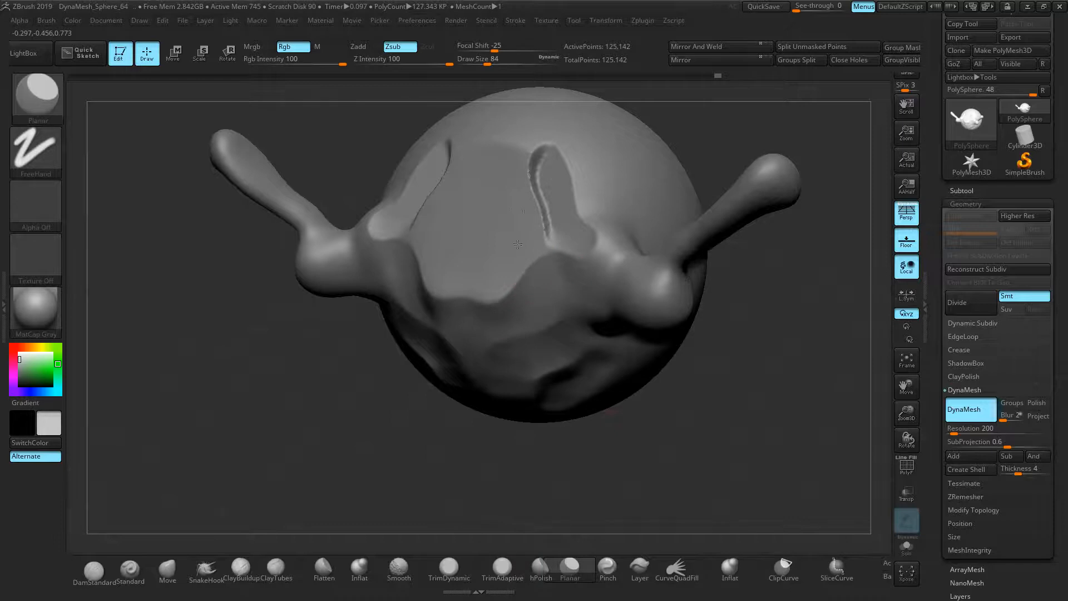
drag(705, 123, 579, 172)
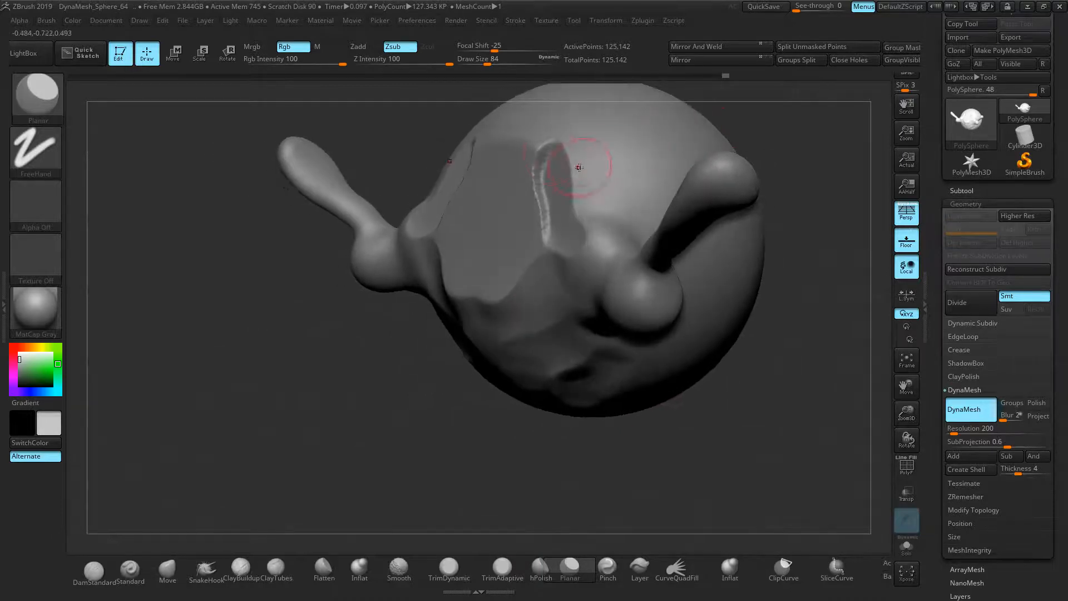
key(ctrl+z)
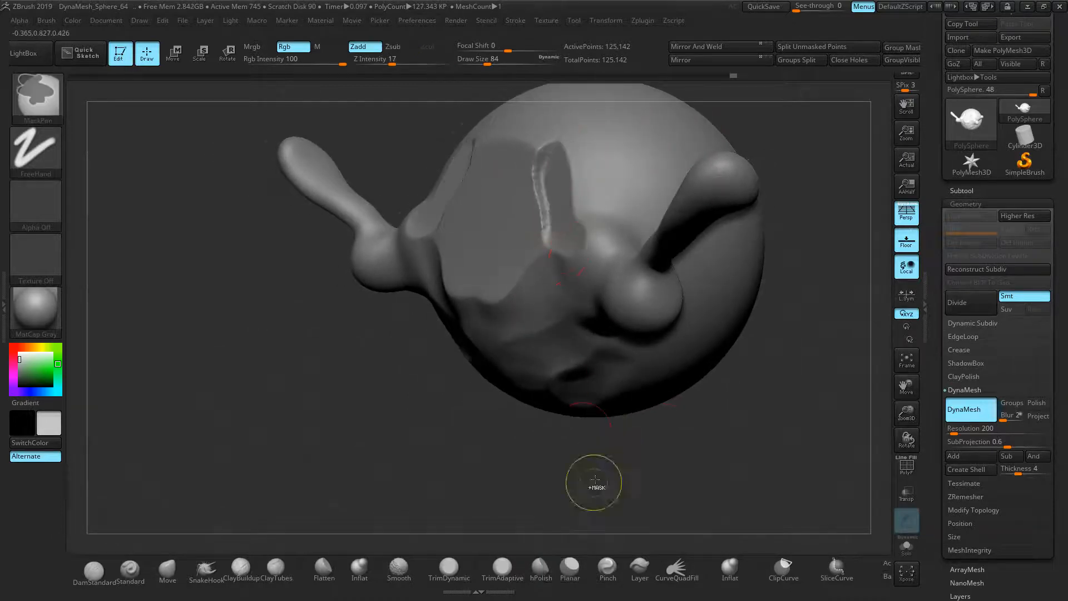
Step: Soften the edges of the forehead grooves with the hPolish brush at draw size 84 and return to the front view
click(540, 568)
drag(533, 201, 528, 145)
shift+drag(755, 448, 776, 406)
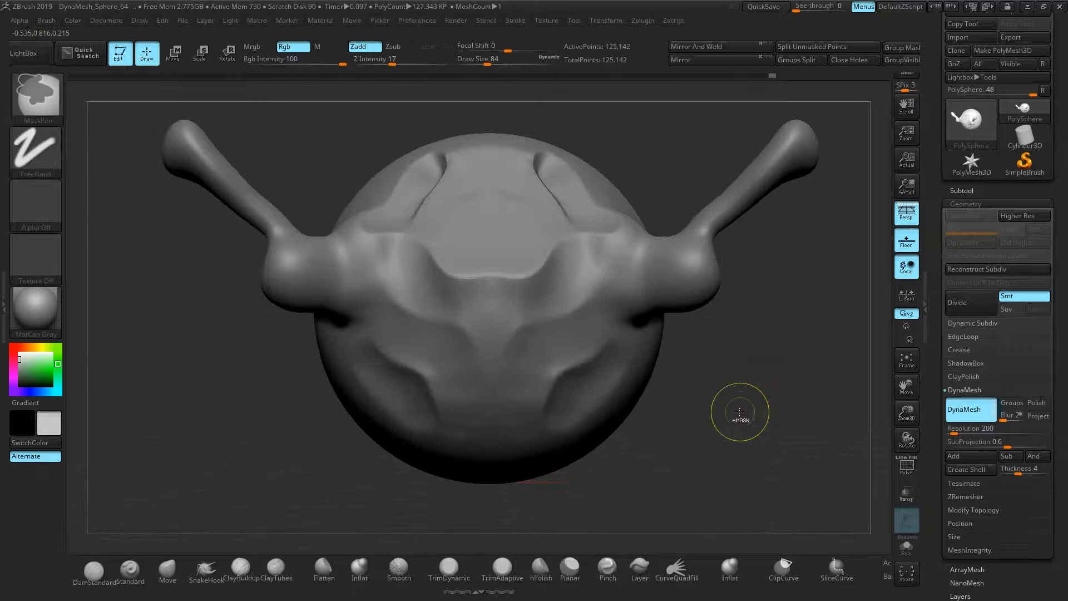
Step: Level the flattened forehead up to its upper rim with the Planar brush at draw size 84, and undo the last stroke
ctrl+right_drag(740, 412, 726, 445)
click(569, 567)
mouse_move(578, 245)
mouse_down()
mouse_move(520, 274)
mouse_move(457, 256)
mouse_up()
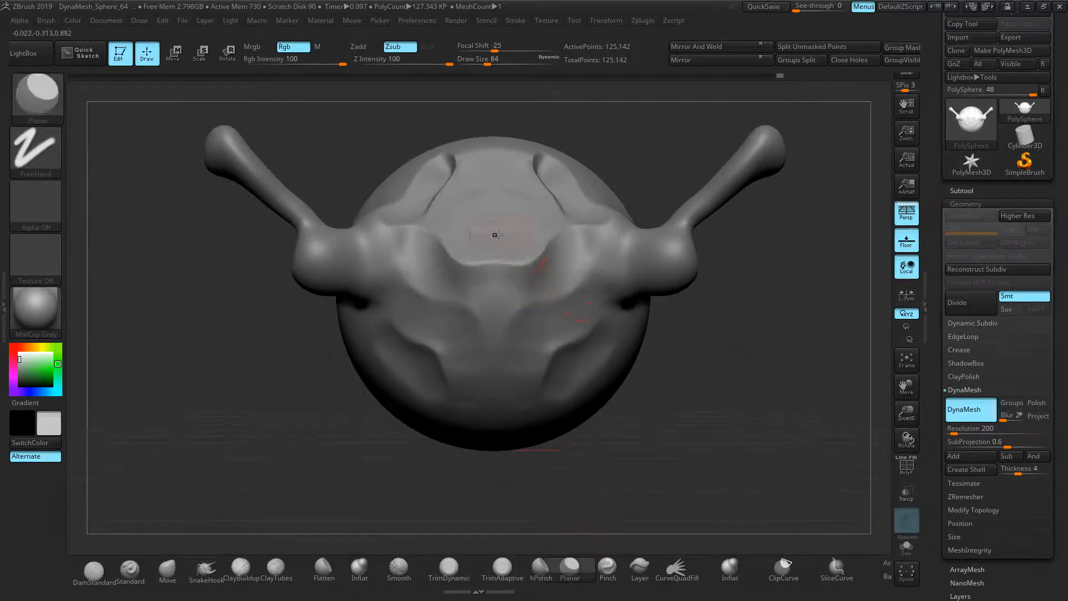
drag(463, 222, 494, 149)
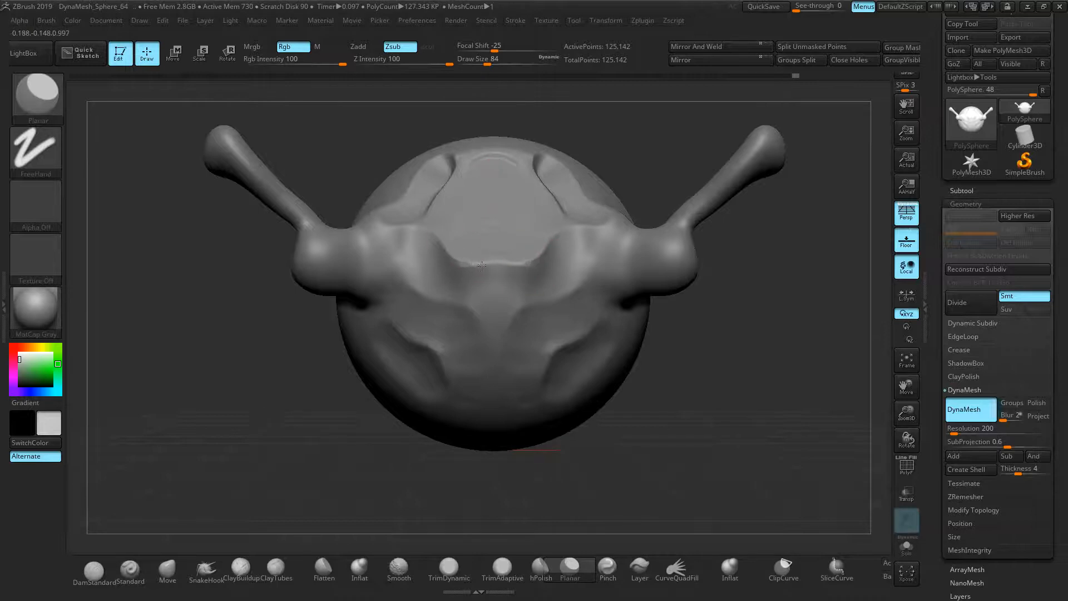
key(ctrl+z)
Step: Cut a flat notch into the middle of the brow edge with the Planar brush at draw size 60, with perspective off
ctrl+right_drag(724, 348, 773, 350)
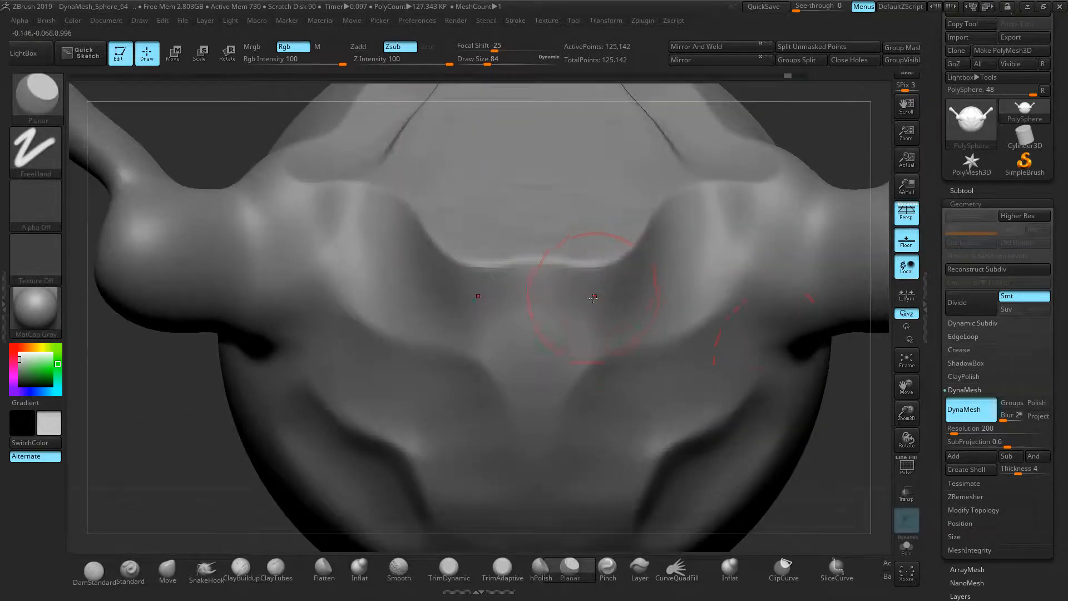
key(bracketleft)
key(bracketleft)
key(bracketleft)
key(bracketleft)
key(bracketleft)
drag(581, 267, 586, 261)
mouse_move(586, 261)
ctrl+right_down()
mouse_move(591, 279)
mouse_move(620, 296)
ctrl+right_up()
key(p)
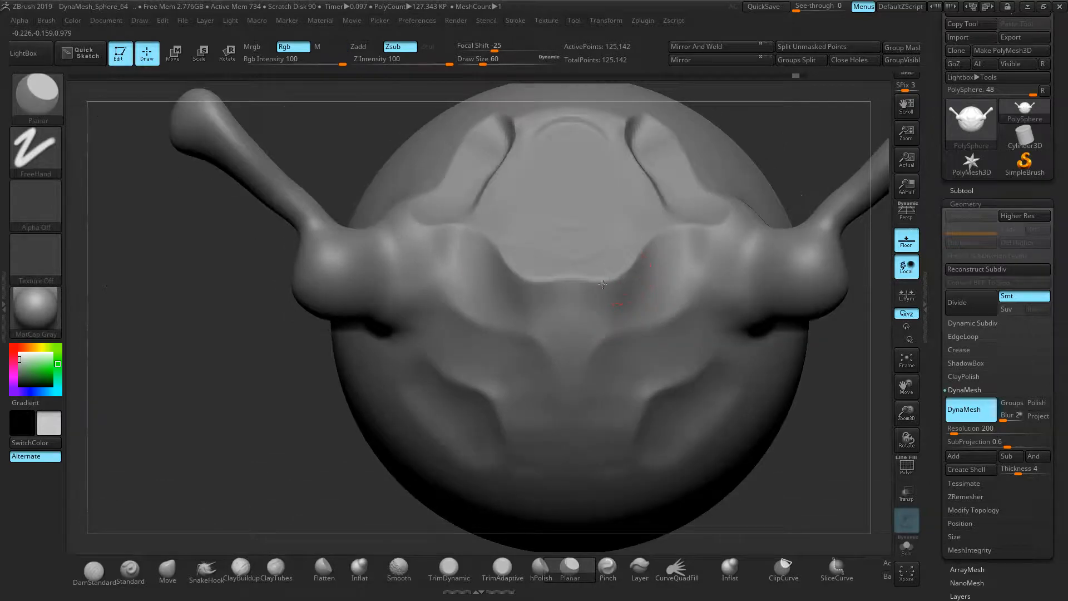
mouse_move(544, 279)
mouse_down()
mouse_move(565, 275)
mouse_move(530, 280)
mouse_move(560, 274)
mouse_move(565, 287)
mouse_up()
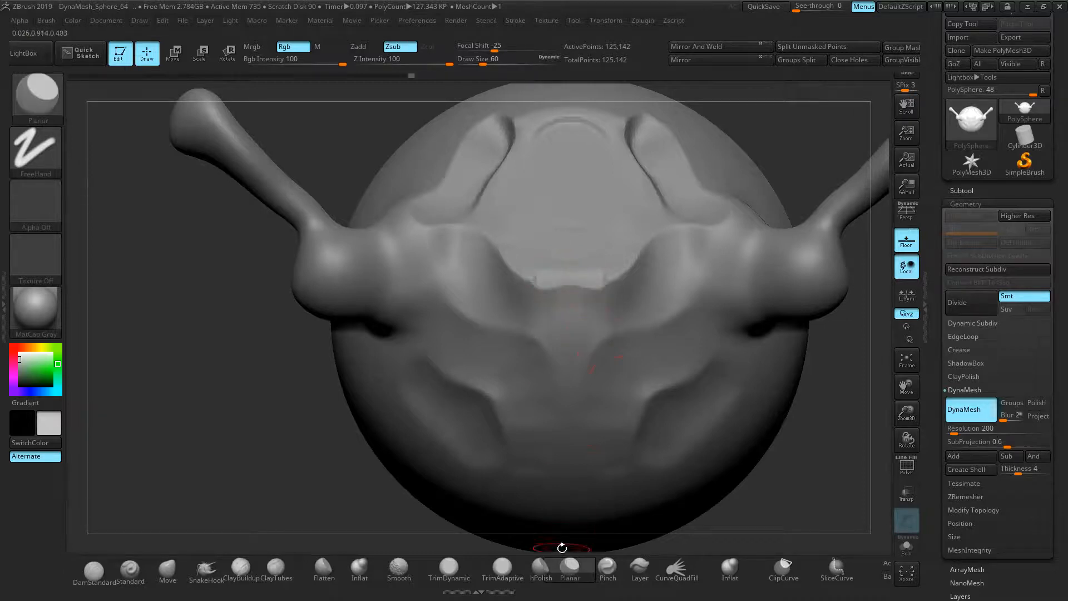
Step: Polish the flat notch in the brow edge with the hPolish brush at draw size 60
click(540, 568)
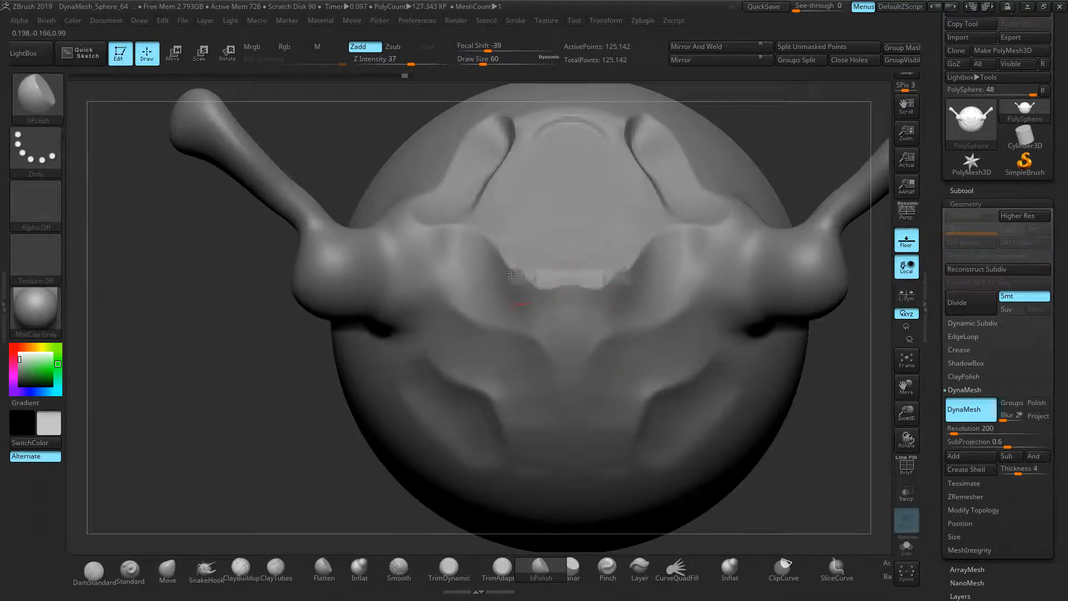
mouse_move(554, 280)
mouse_down()
mouse_move(563, 284)
mouse_move(551, 285)
mouse_up()
mouse_move(182, 326)
mouse_down()
mouse_move(312, 312)
mouse_move(222, 327)
mouse_move(234, 329)
mouse_up()
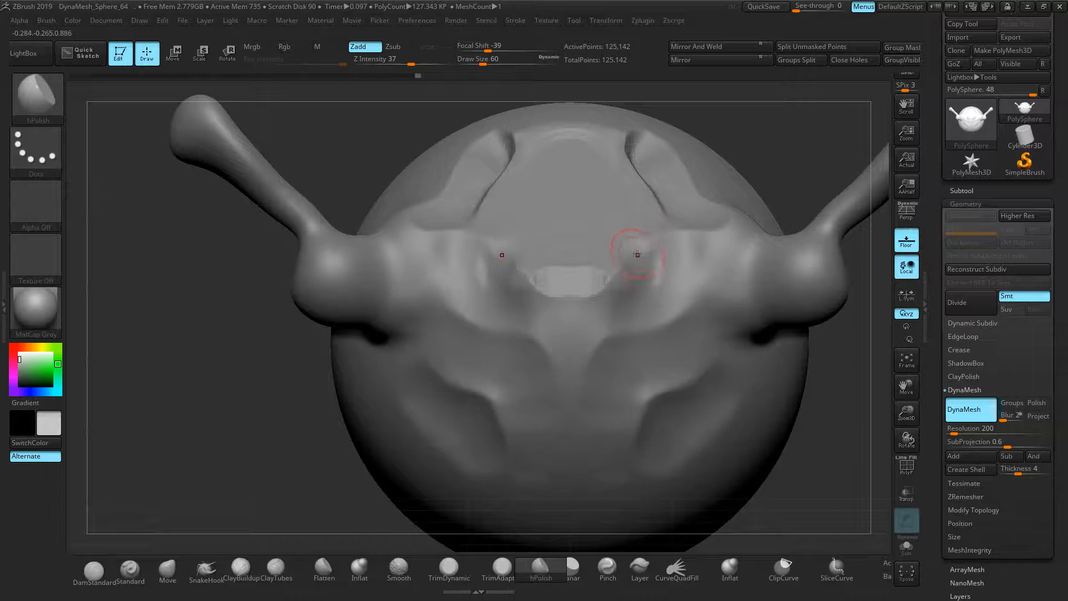
Step: Mask two small mirrored spots beside the brow notch at draw size 24, and select the Planar brush
key(ctrl)
click(129, 568)
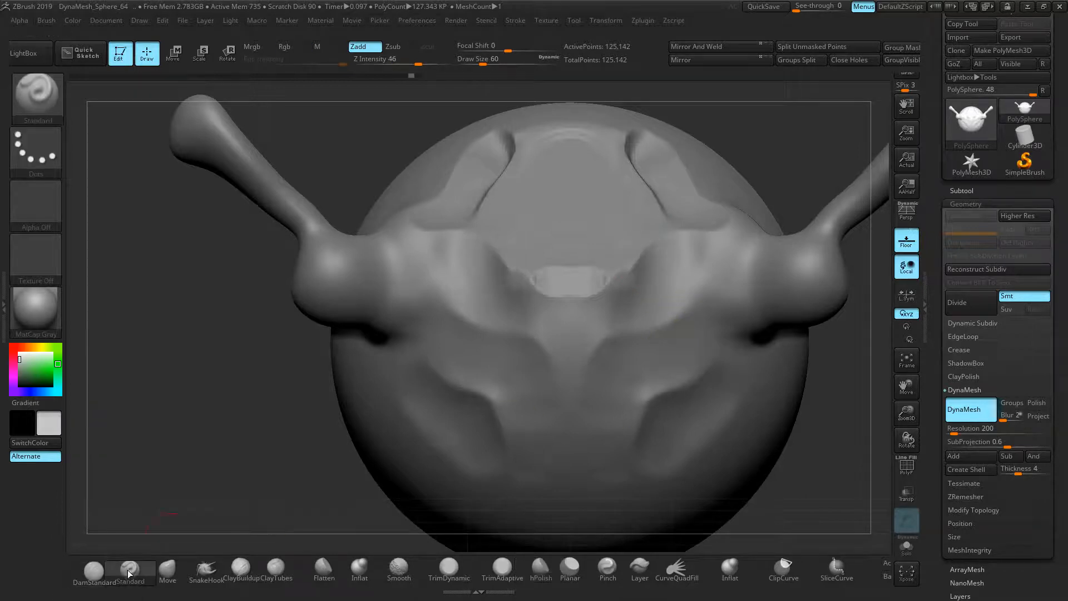
key([)
ctrl+drag(639, 255, 643, 259)
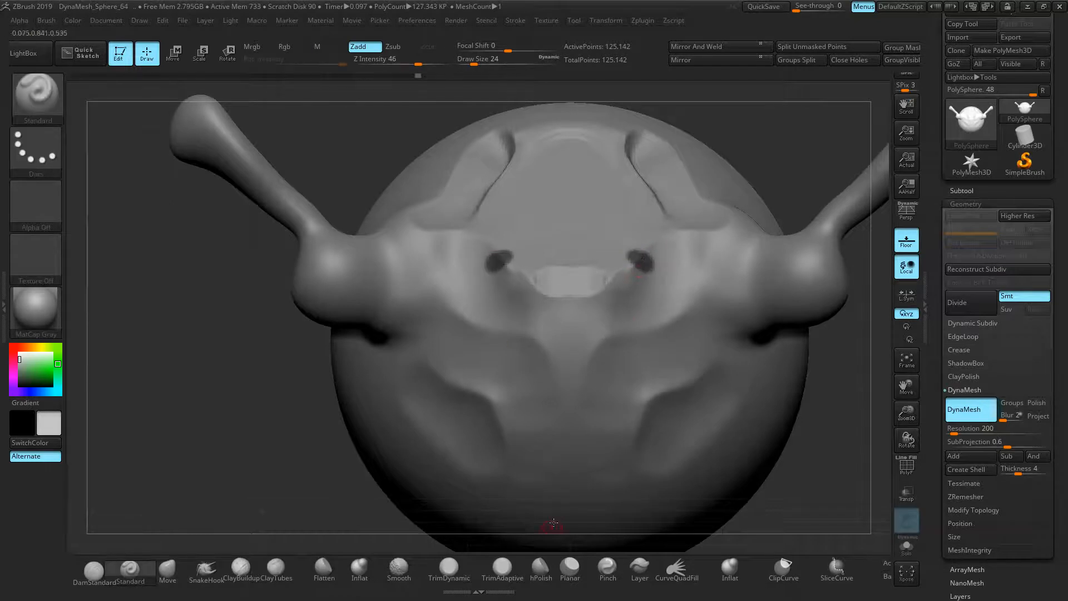
click(571, 576)
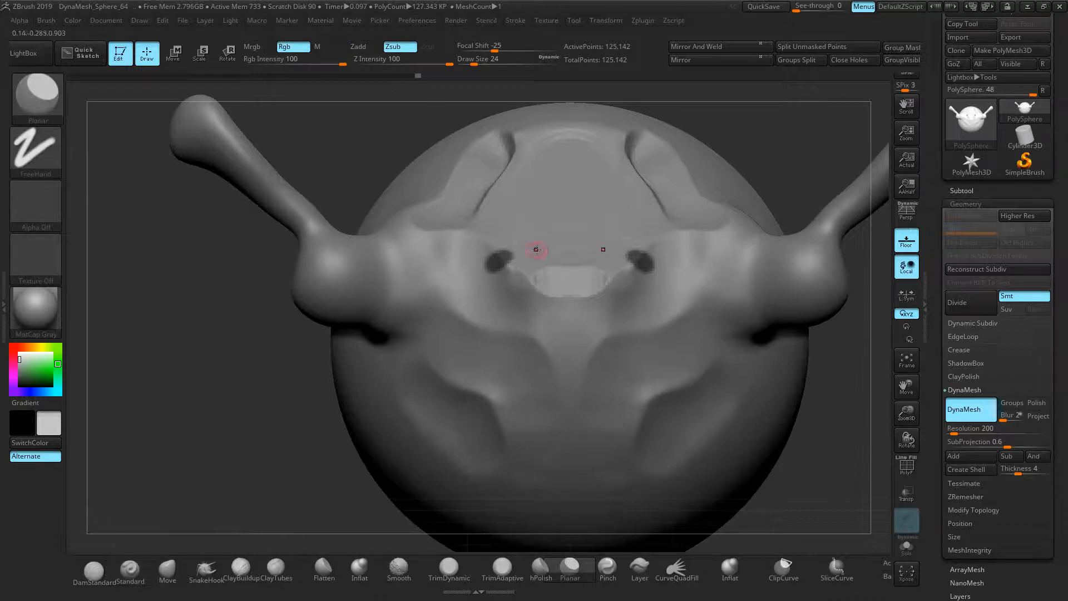
Step: Invert the mask, push the two eye spots back into the head with the Move gizmo, and update the DynaMesh
ctrl+click(238, 319)
click(173, 54)
drag(173, 328, 283, 347)
drag(496, 341, 479, 336)
ctrl+click(255, 230)
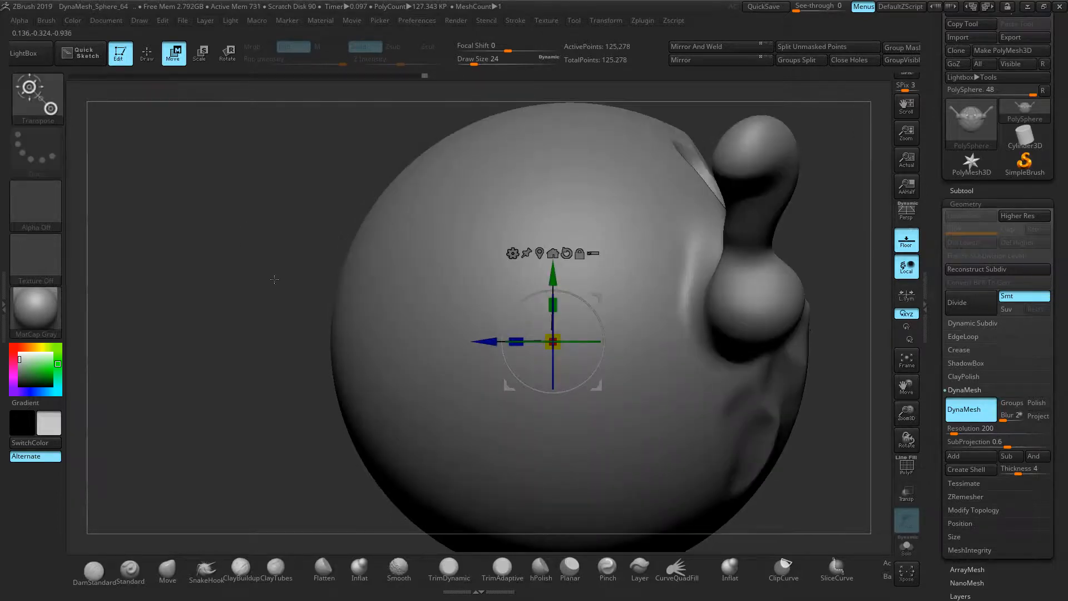
shift+drag(219, 235, 576, 448)
ctrl+right_drag(769, 337, 632, 399)
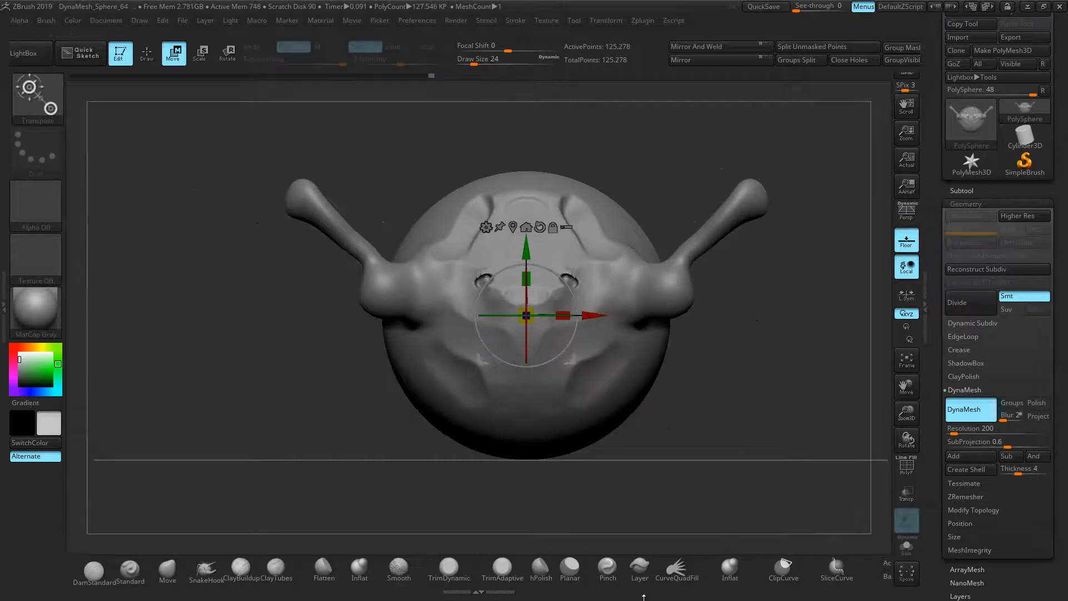
Step: Pinch the two eye holes into narrow creases with the Pinch brush at draw size 64 and Z Intensity 8
click(608, 570)
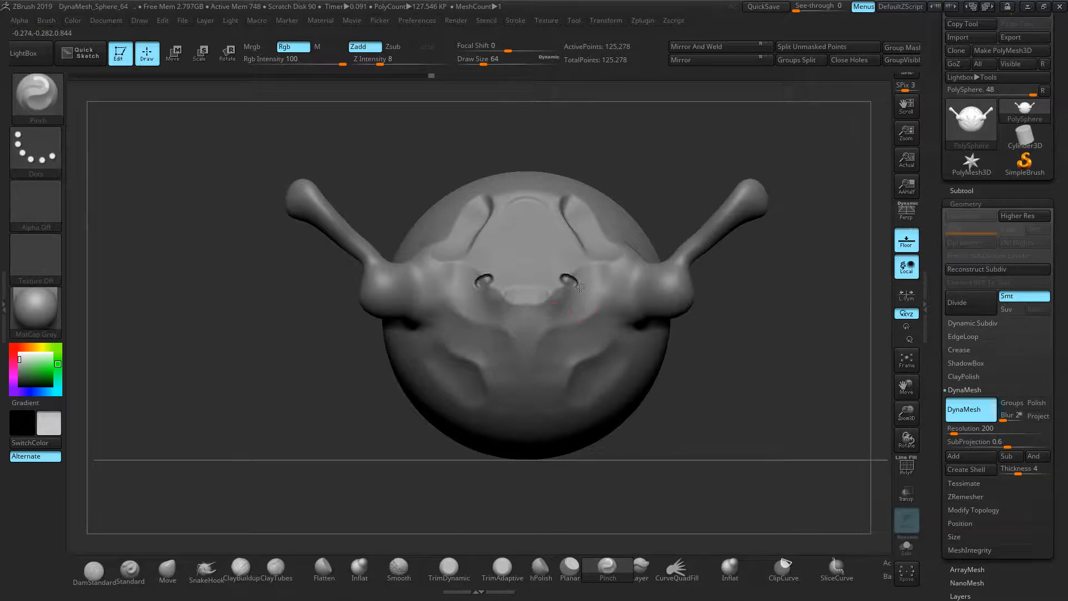
ctrl+right_drag(746, 385, 795, 384)
mouse_move(659, 384)
ctrl+right_down()
mouse_move(657, 425)
mouse_move(605, 346)
ctrl+right_up()
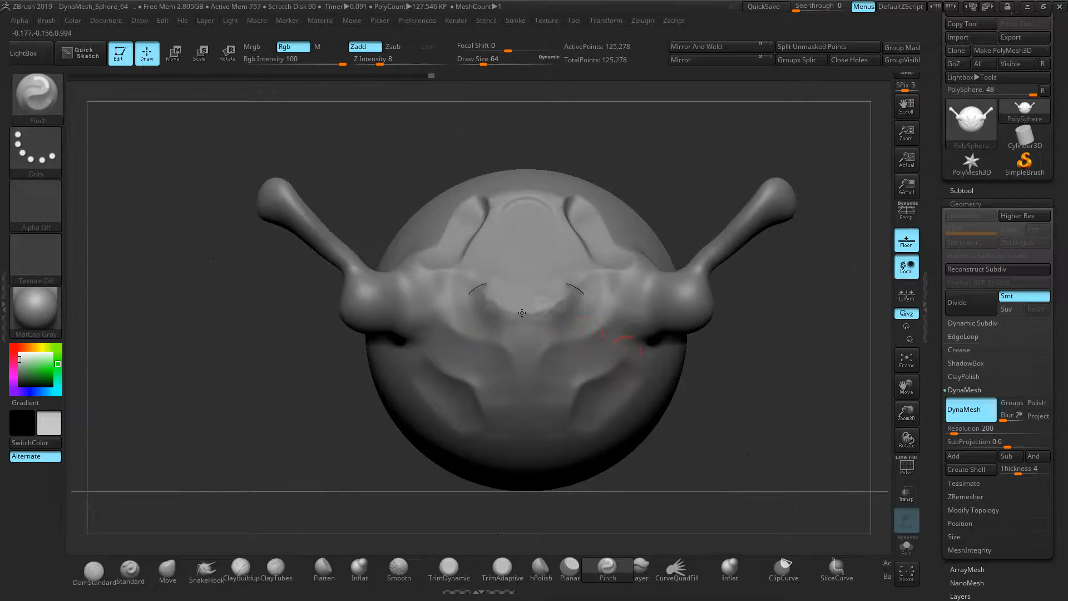
Step: Try raising a mirrored ridge below the eyes with the Layer brush at draw size 64 and Z Intensity 20, and undo it
alt+right_drag(705, 398, 689, 381)
click(641, 569)
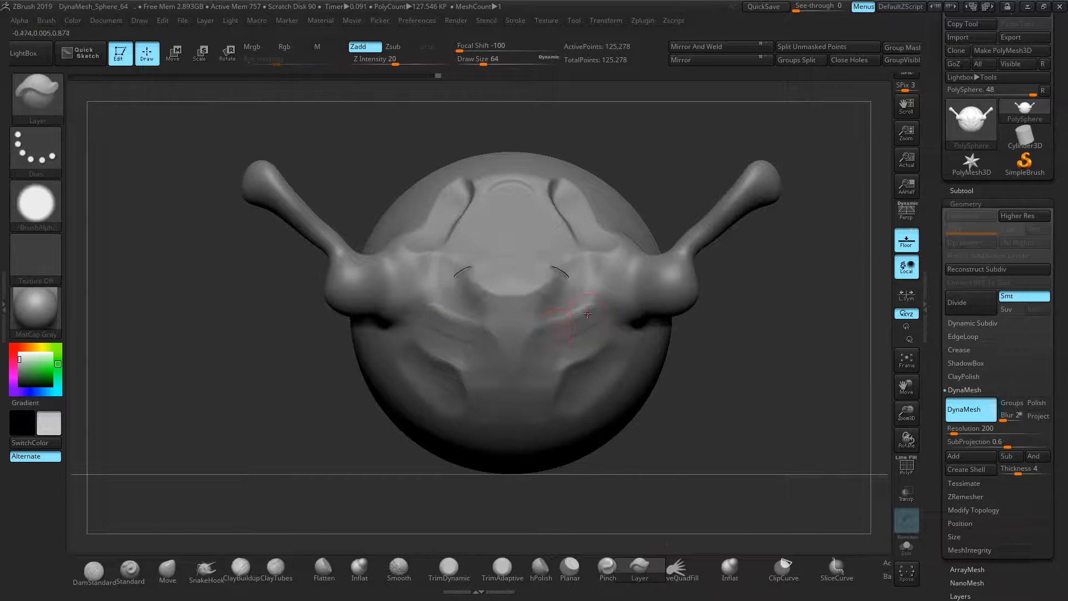
drag(587, 312, 578, 318)
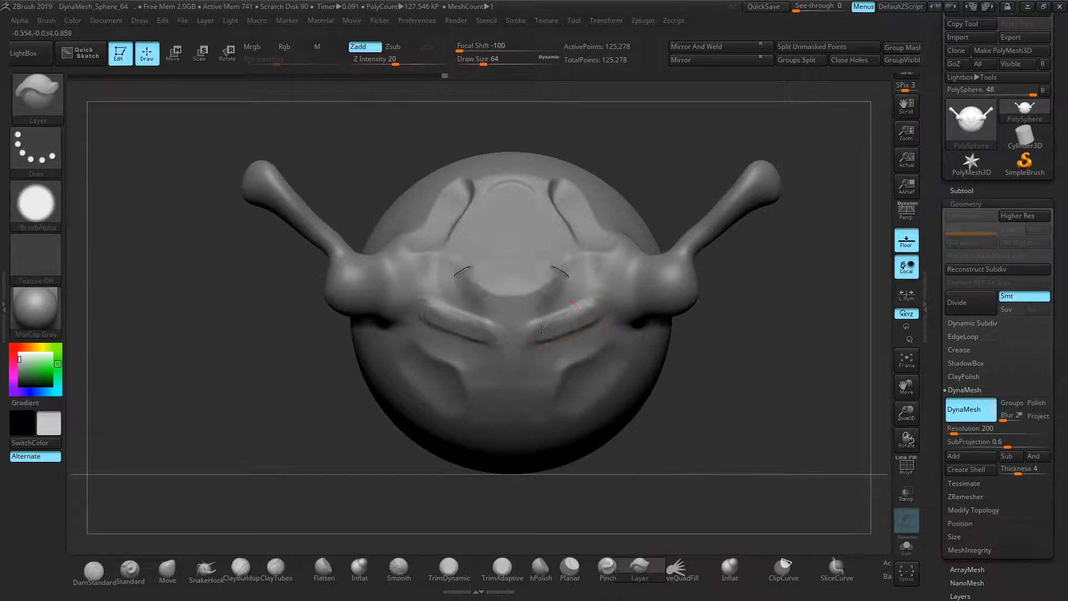
key(ctrl+z)
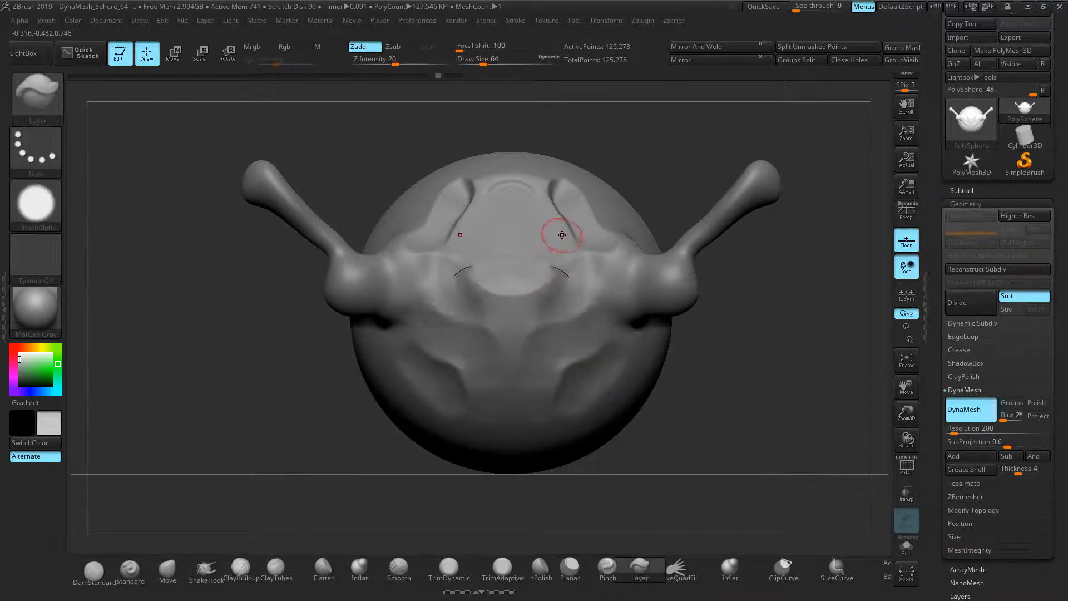
Step: Raise a mirrored pair of slanted bands on the forehead with the Layer brush at draw size 64 and Z Intensity 20
drag(545, 207, 561, 249)
drag(532, 188, 561, 250)
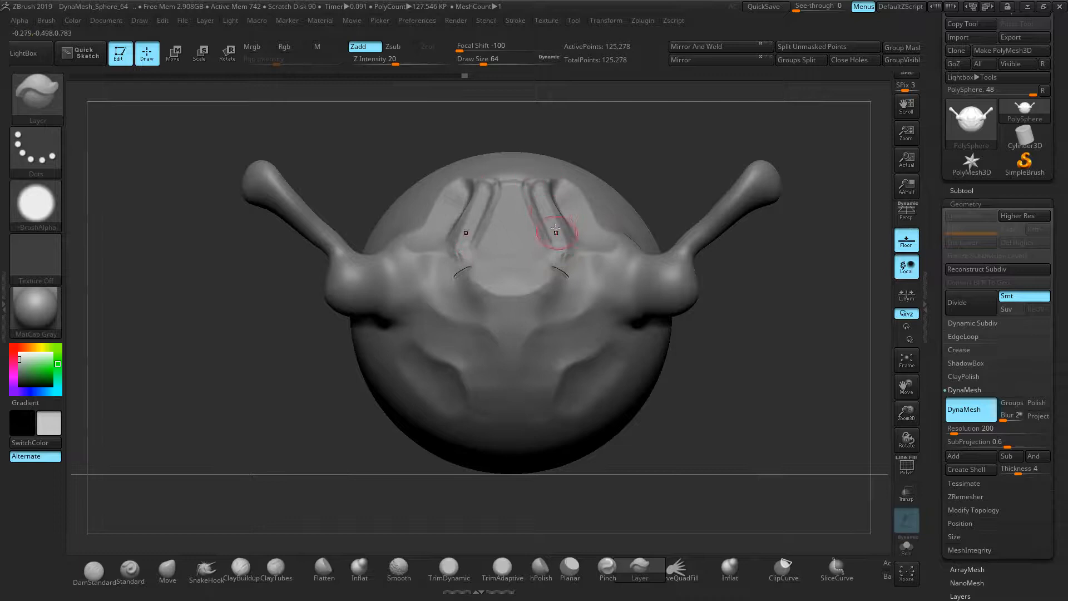
Step: Try flattening the raised forehead bands with the hPolish brush at draw size 64 and Z Intensity 37, and undo it
click(540, 567)
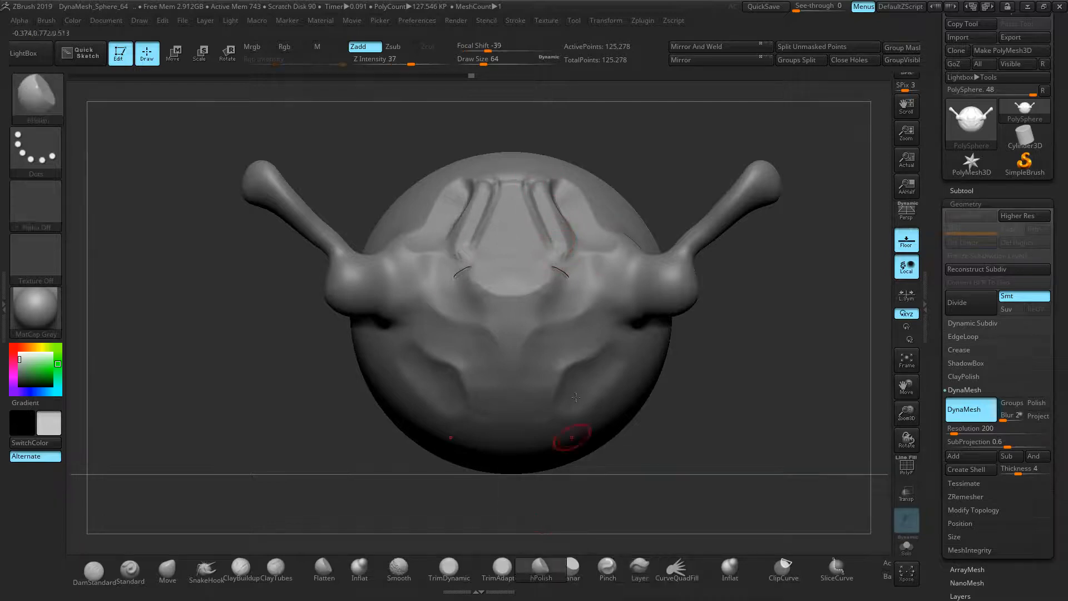
drag(563, 246, 530, 177)
drag(656, 138, 774, 144)
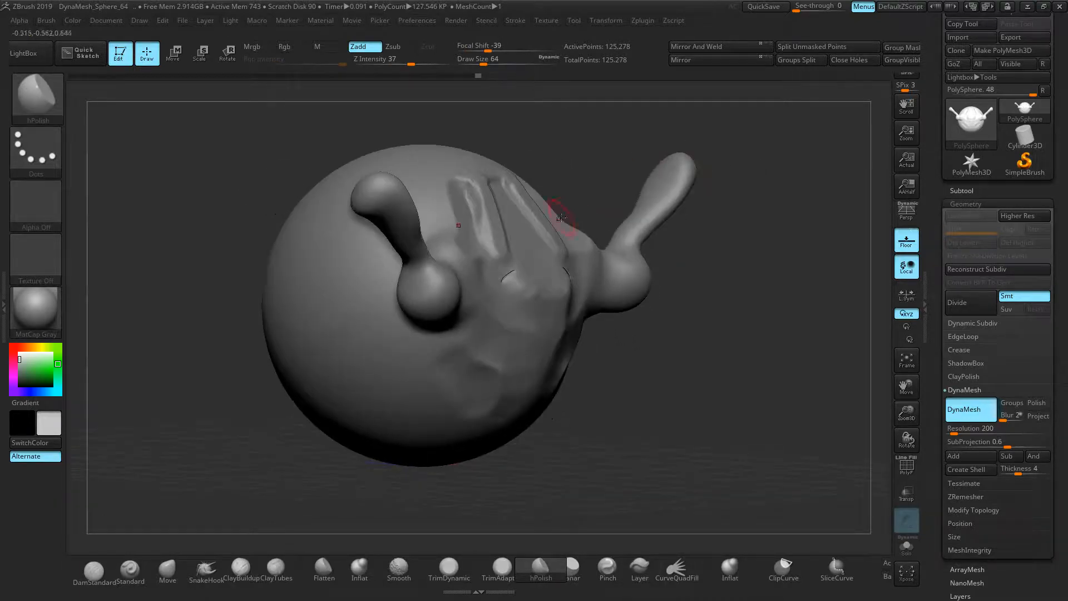
key(ctrl+z)
Step: Carve a crease along the edges of the forehead bands with the DamStandard brush at draw size 60 and Z Intensity 33
click(100, 573)
ctrl+right_drag(562, 234, 564, 295)
alt+right_drag(564, 296, 562, 379)
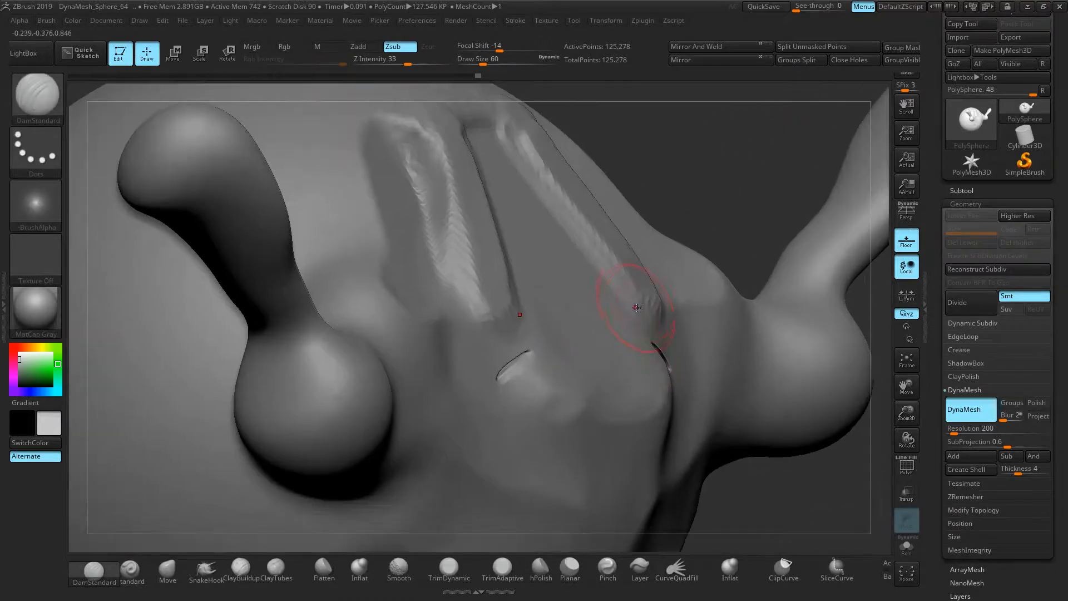
mouse_move(636, 307)
mouse_down()
mouse_move(594, 272)
mouse_move(491, 115)
mouse_up()
right_drag(490, 116, 690, 245)
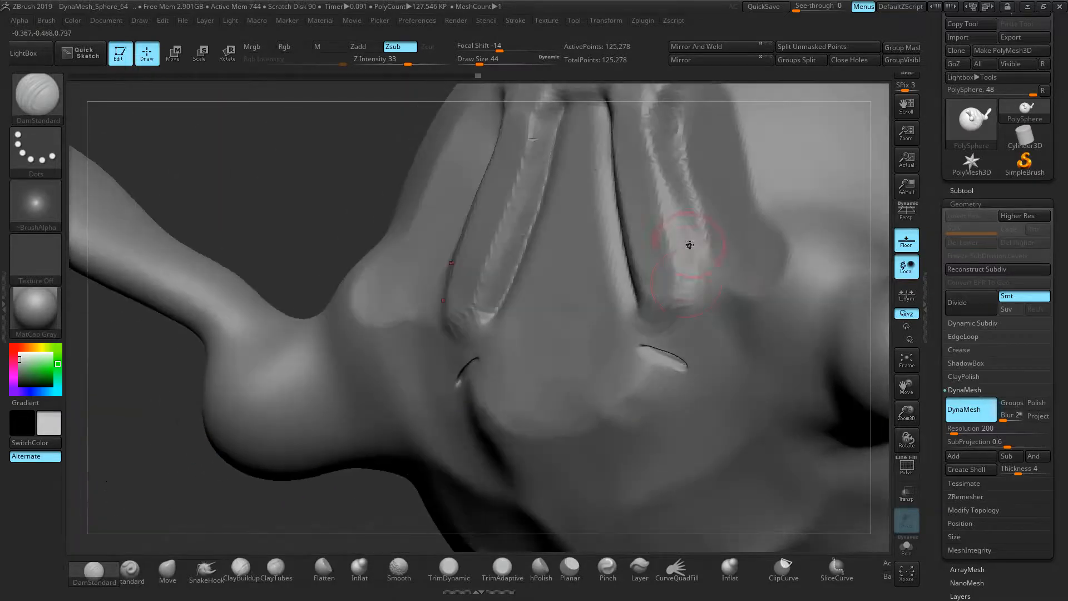
Step: Outline the forehead bands with DamStandard grooves at draw size 44, update the DynaMesh, and smooth the rough inner edges
mouse_move(673, 300)
right_down()
mouse_move(640, 278)
mouse_move(317, 214)
right_up()
key(ctrl)
mouse_move(448, 384)
mouse_down()
mouse_move(458, 318)
mouse_move(489, 257)
mouse_move(532, 209)
mouse_up()
right_drag(314, 261, 686, 394)
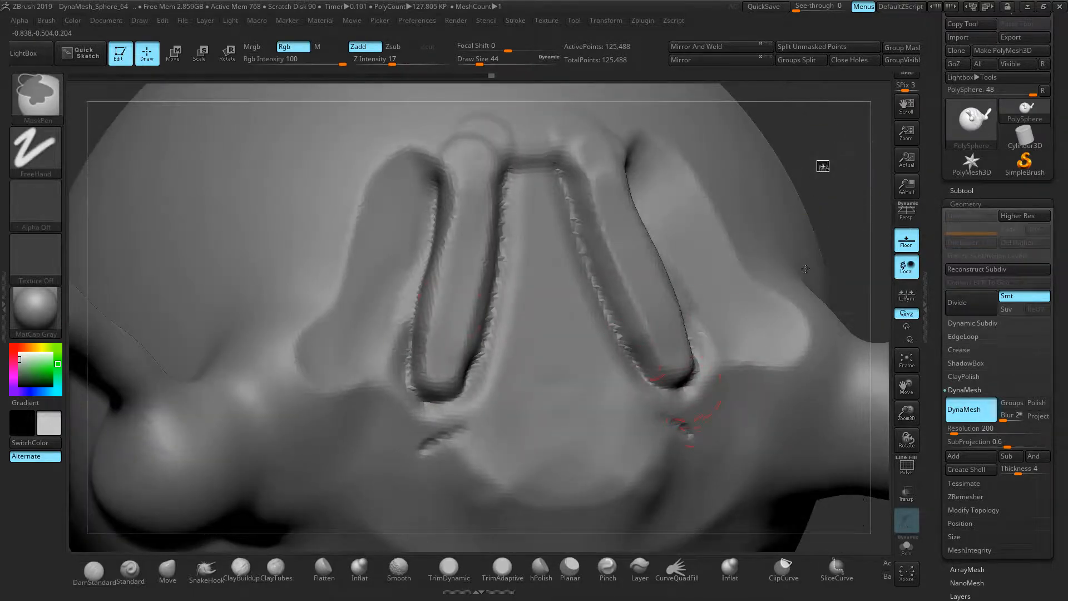
shift+drag(549, 215, 654, 384)
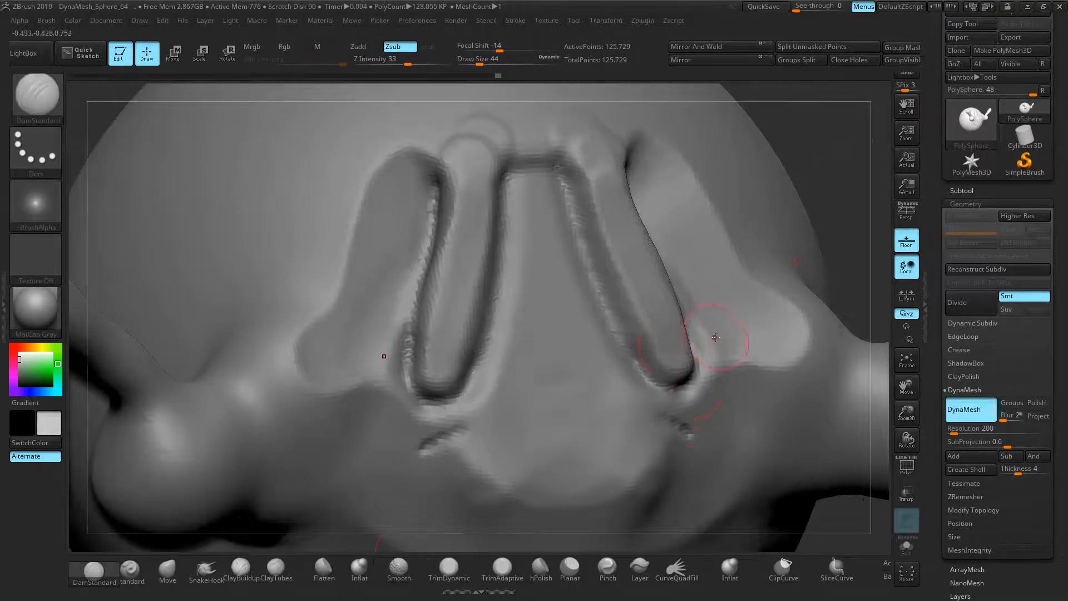
Step: Polish the forehead bands and their surroundings with the hPolish brush at draw sizes 48 to 72 and Z Intensity 37
click(546, 580)
mouse_move(804, 211)
right_down()
mouse_move(699, 198)
mouse_move(615, 249)
right_up()
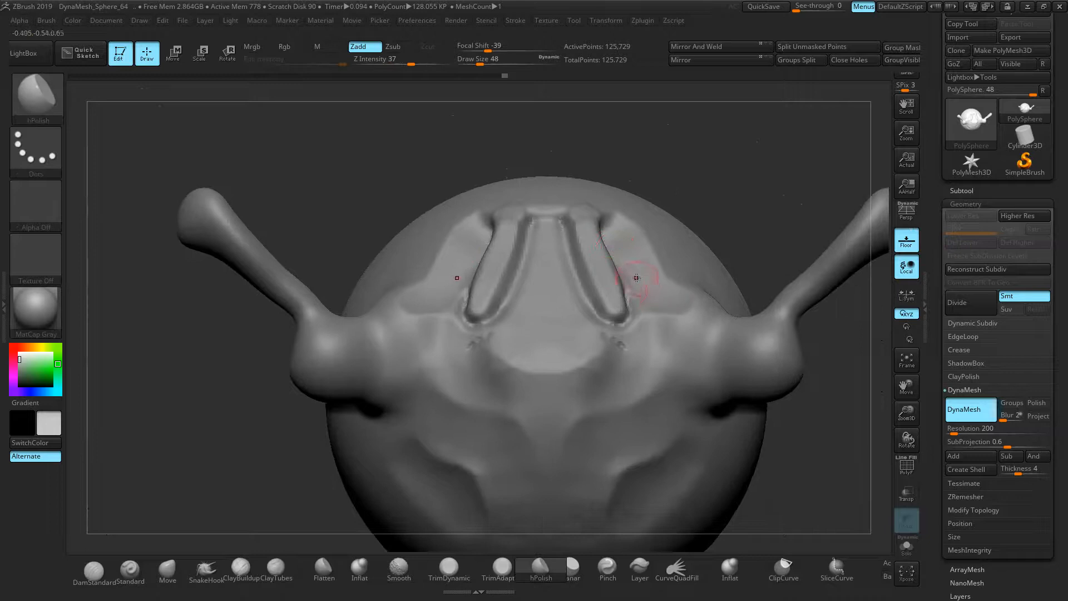
drag(614, 305, 590, 237)
right_drag(582, 207, 659, 268)
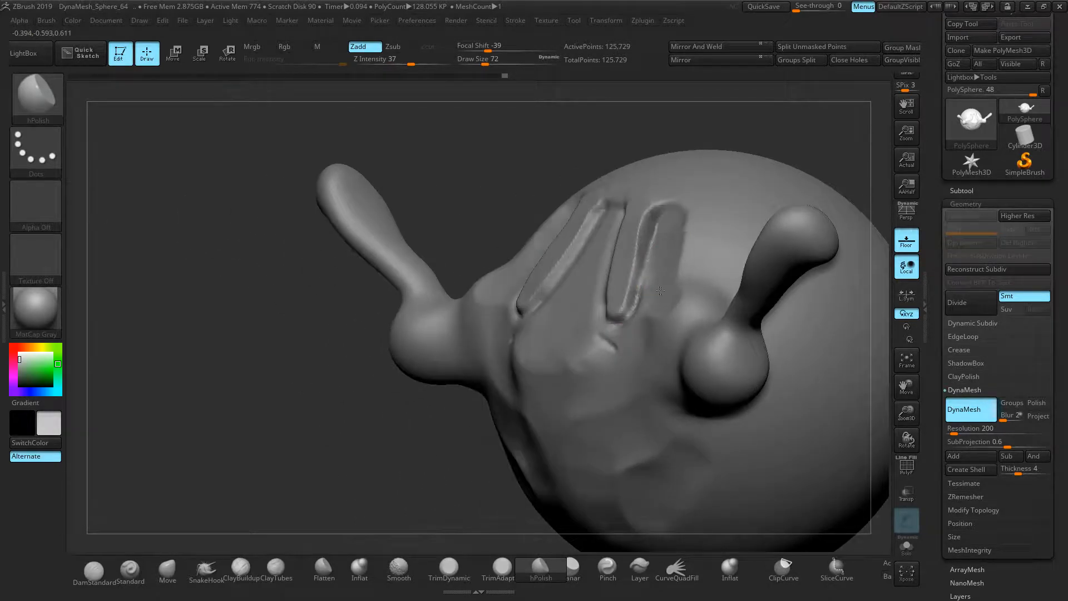
right_drag(403, 211, 541, 242)
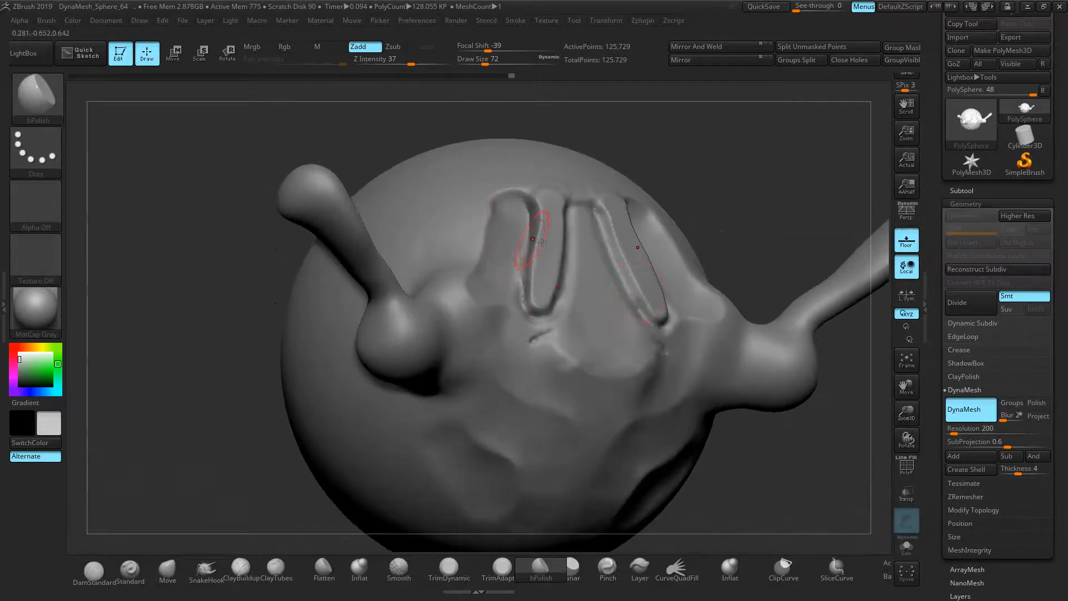
mouse_move(634, 322)
mouse_down()
mouse_move(606, 217)
mouse_move(633, 227)
mouse_up()
mouse_move(632, 226)
right_down()
mouse_move(745, 188)
mouse_move(740, 202)
right_up()
ctrl+right_drag(740, 202, 657, 197)
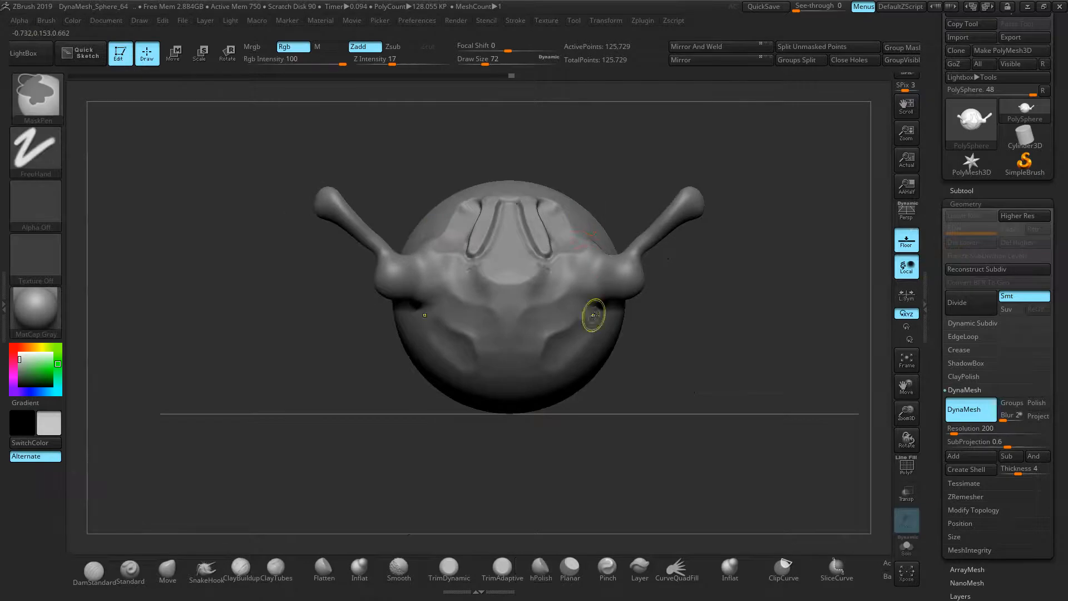
key(f)
click(675, 569)
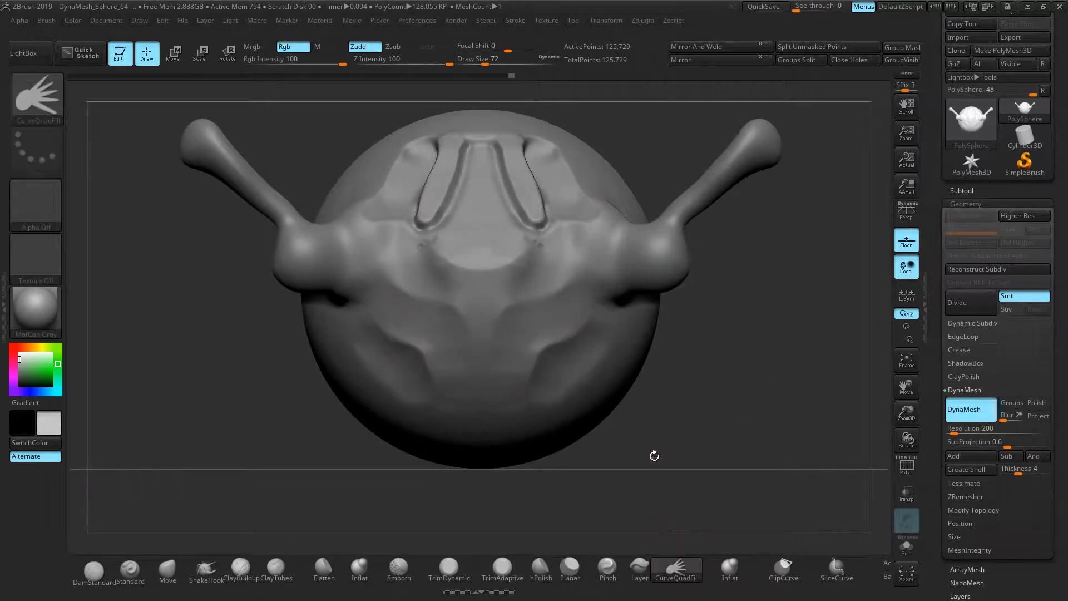
click(486, 360)
mouse_move(573, 411)
mouse_down()
mouse_move(714, 427)
mouse_move(692, 388)
mouse_move(715, 410)
mouse_up()
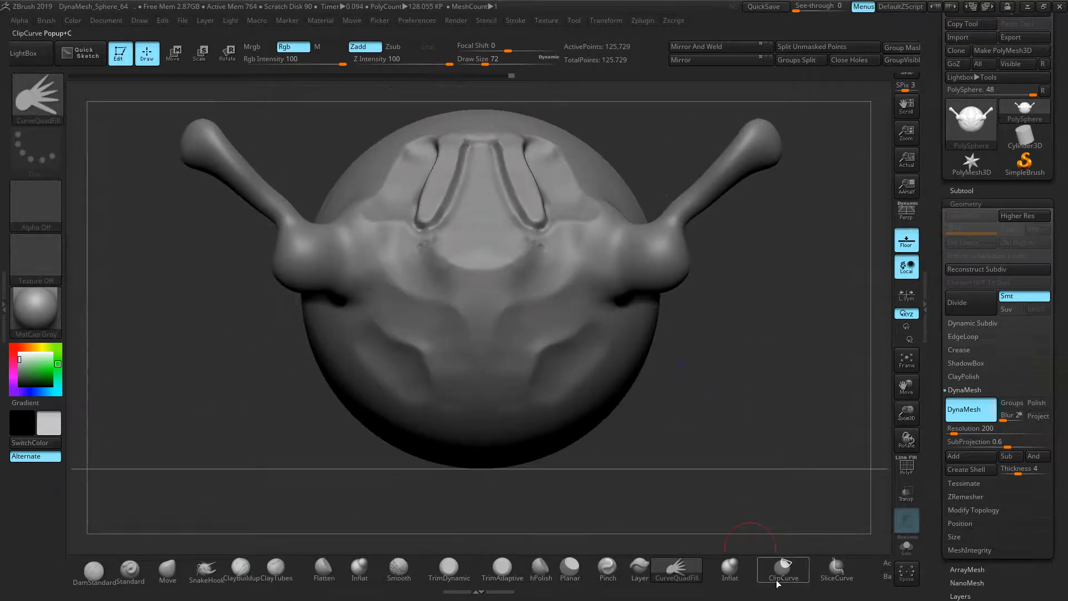
click(746, 579)
Step: Try slicing the tip of one stalk into its own polygroup with SliceCurve, check it in the polyframe display, and undo the slice
click(836, 569)
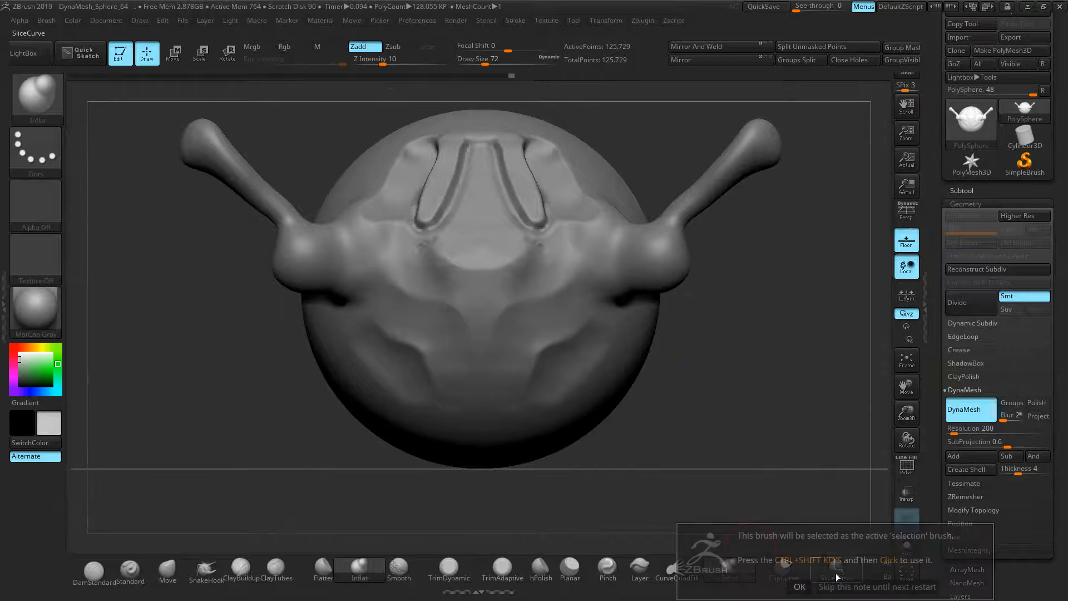
click(802, 585)
mouse_move(661, 350)
ctrl+shift+mouse_down()
mouse_move(597, 357)
mouse_move(551, 454)
ctrl+shift+mouse_up()
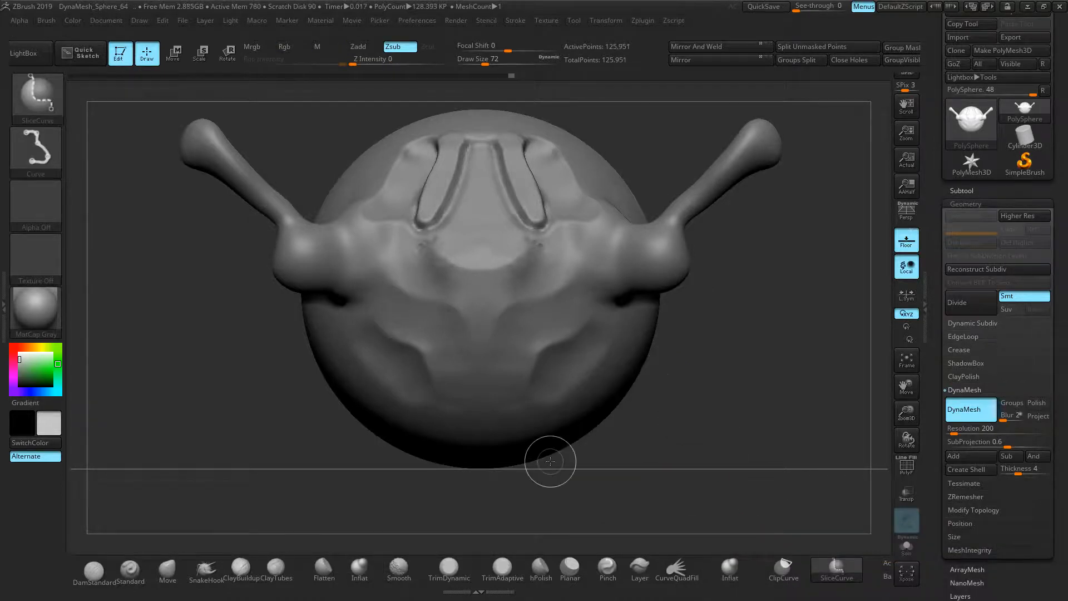
drag(801, 249, 765, 537)
click(906, 466)
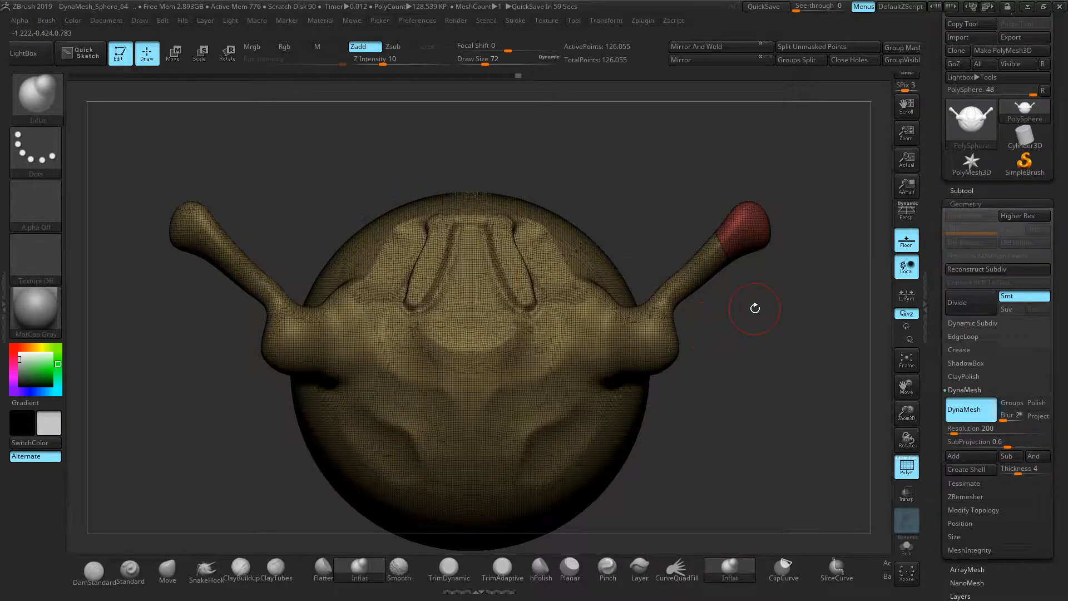
ctrl+click(717, 351)
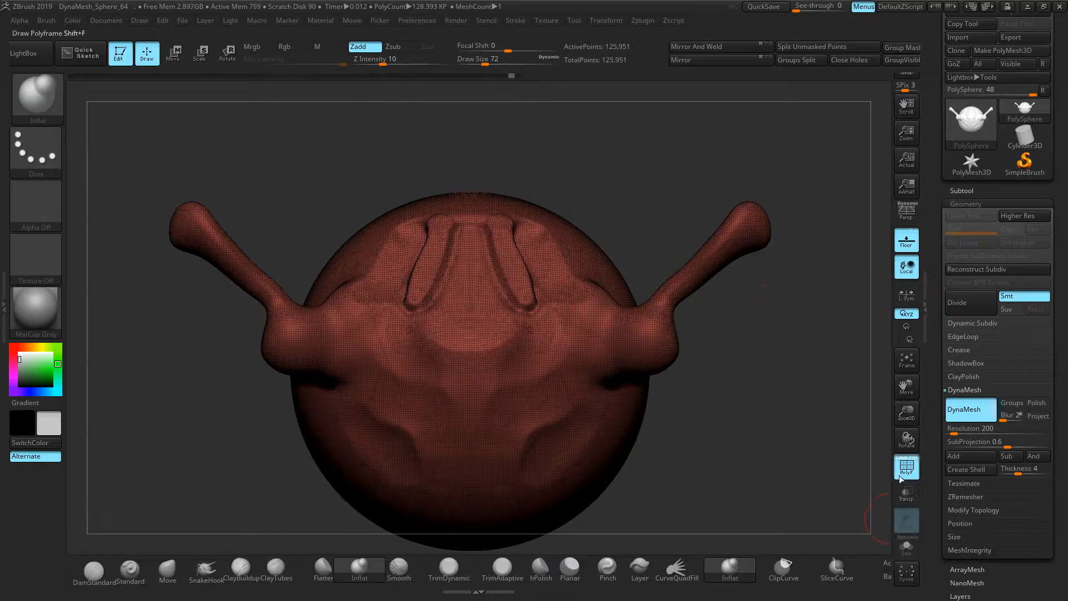
click(901, 471)
Step: Turn symmetry off, try a one-sided Standard brush stroke on the cheek at draw size 72, undo it, and reactivate symmetry
ctrl+drag(620, 588, 107, 588)
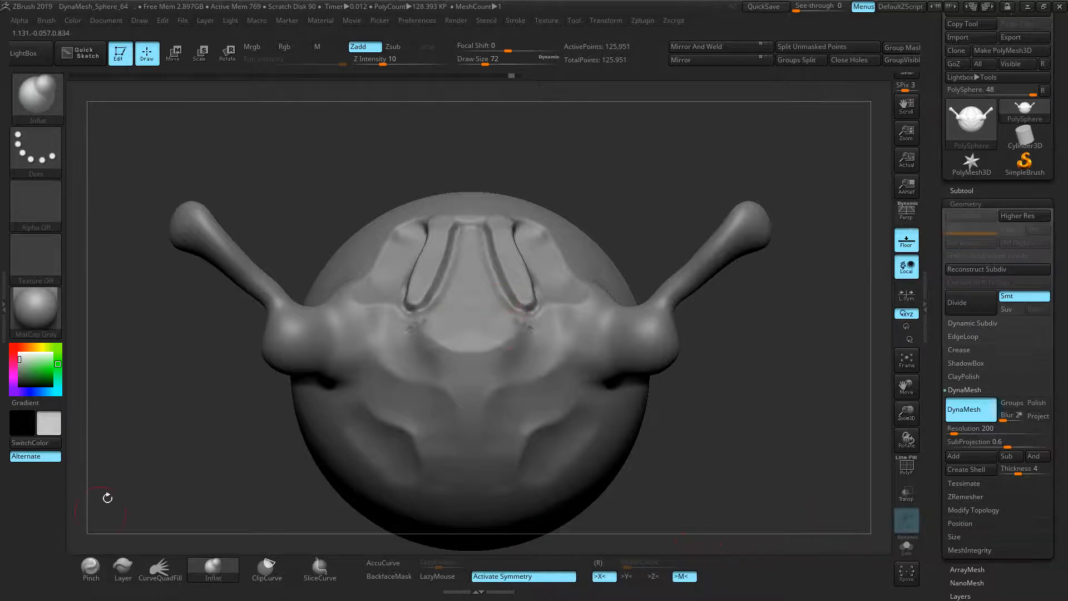
ctrl+drag(243, 587, 765, 585)
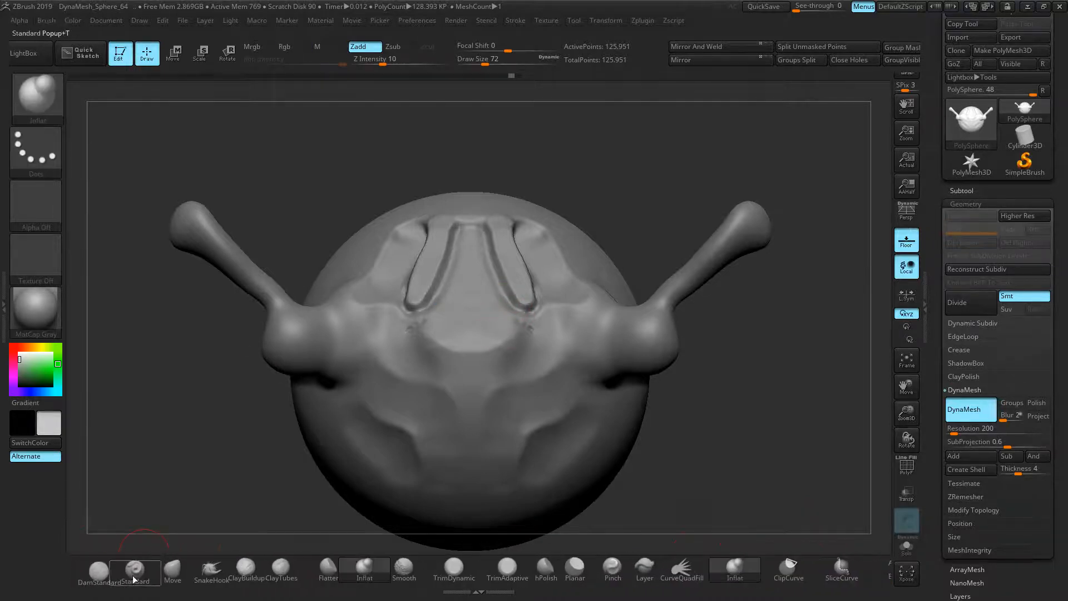
ctrl+drag(695, 585, 162, 584)
click(528, 577)
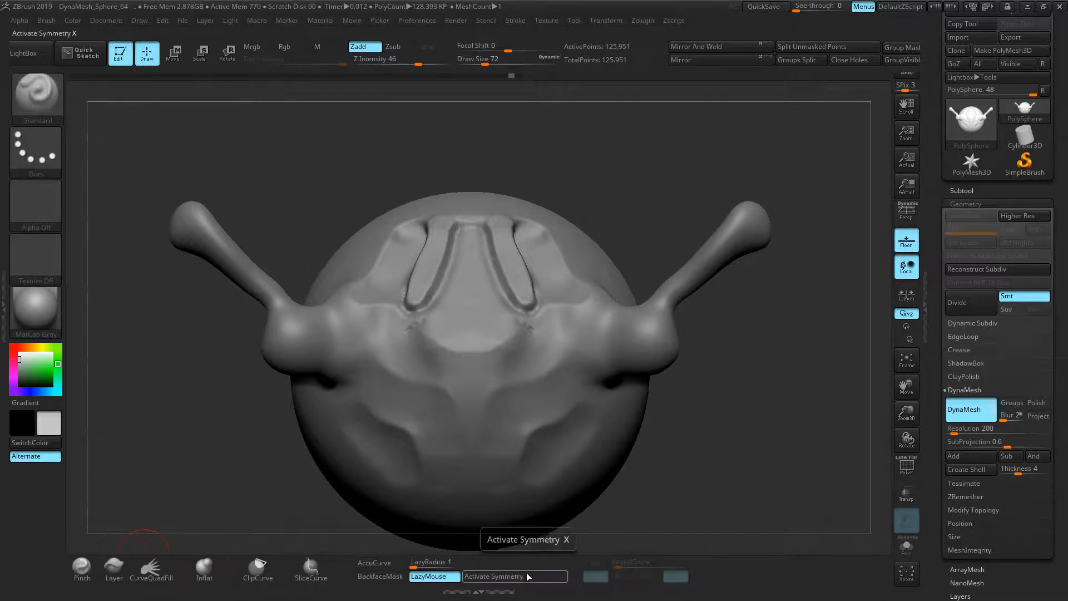
mouse_move(576, 295)
mouse_down()
mouse_move(579, 356)
mouse_move(534, 372)
mouse_move(564, 356)
mouse_up()
key(ctrl+z)
key(ctrl+z)
key(ctrl+z)
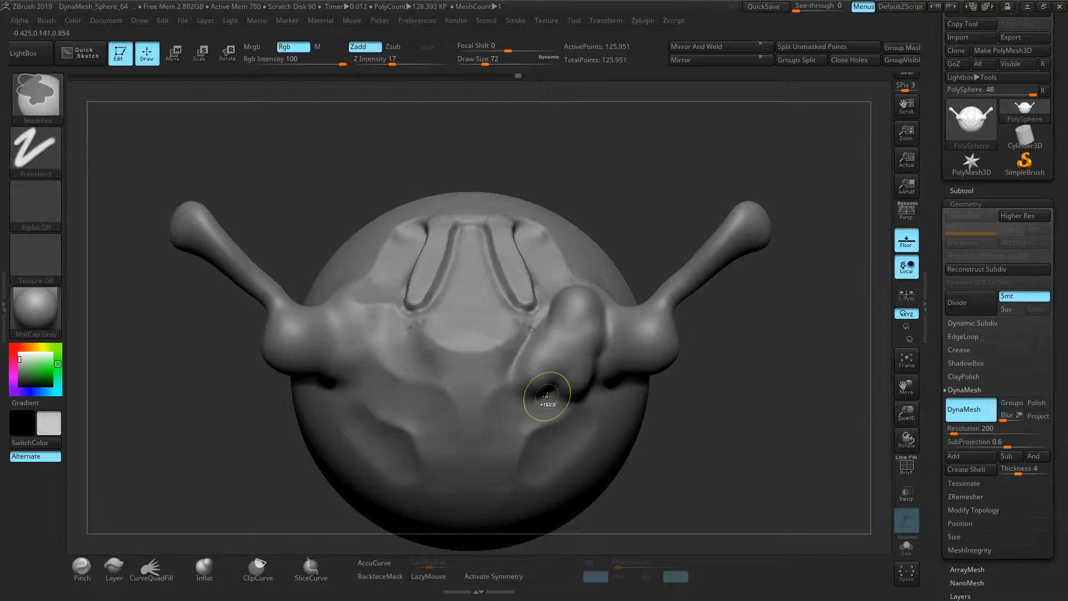
click(492, 576)
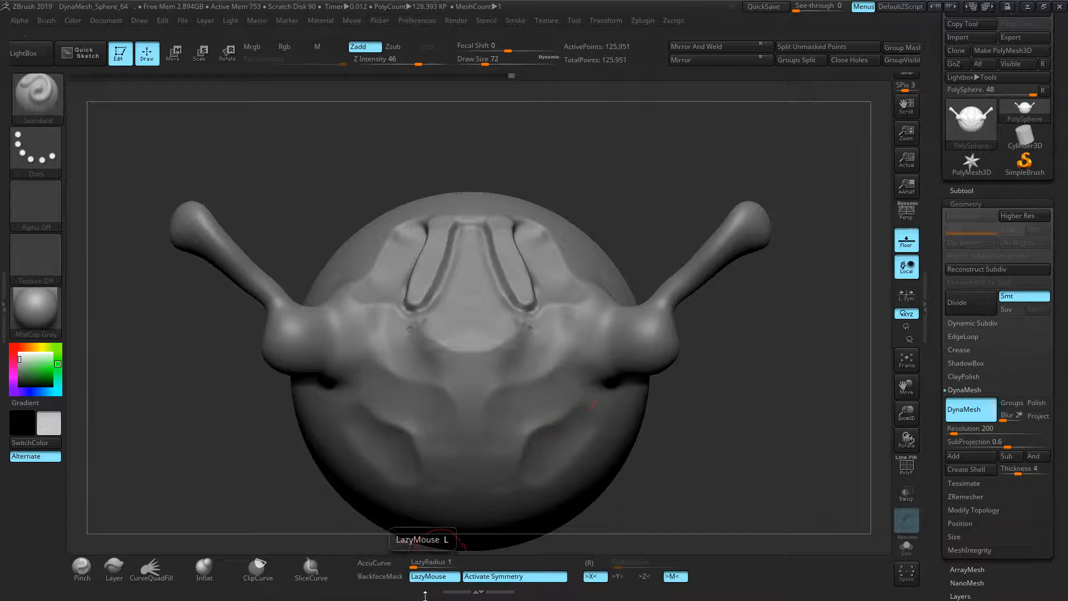
Step: Try a mirrored Standard brush stroke between the cheeks at Z Intensity 46, and undo it
key(ctrl)
mouse_move(634, 404)
ctrl+right_down()
mouse_move(702, 423)
mouse_move(773, 337)
ctrl+right_up()
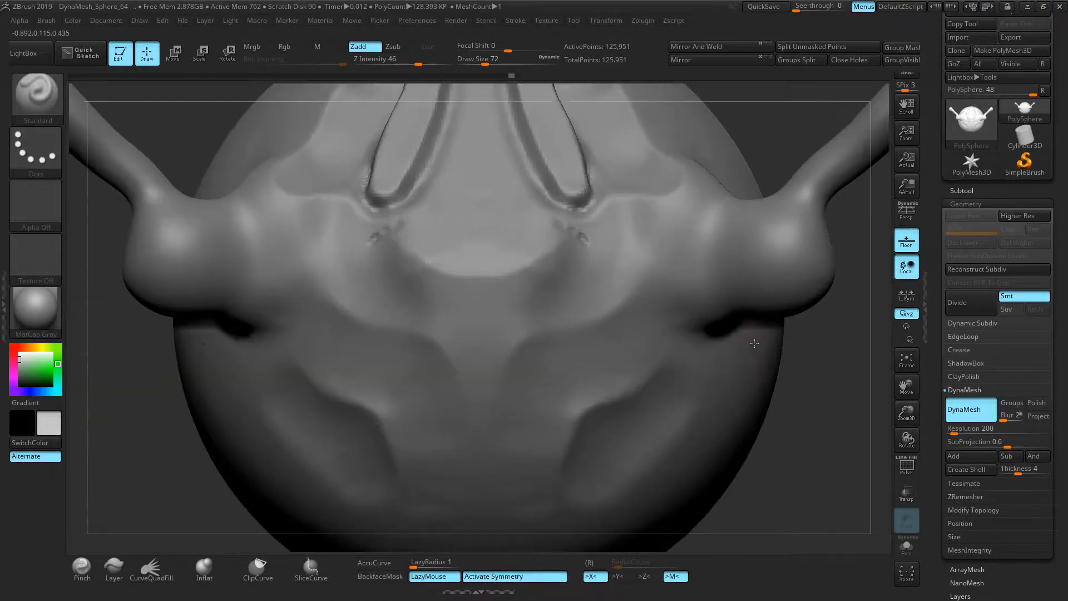
mouse_move(536, 294)
mouse_down()
mouse_move(562, 247)
mouse_move(595, 317)
mouse_move(529, 323)
mouse_move(519, 356)
mouse_up()
key(ctrl+z)
Step: Carve a mirrored zigzag groove down the middle of the face with the DamStandard brush at draw size 36 and Z Intensity 33
mouse_move(216, 587)
ctrl+mouse_down()
mouse_move(720, 570)
mouse_move(837, 548)
mouse_move(816, 547)
ctrl+mouse_up()
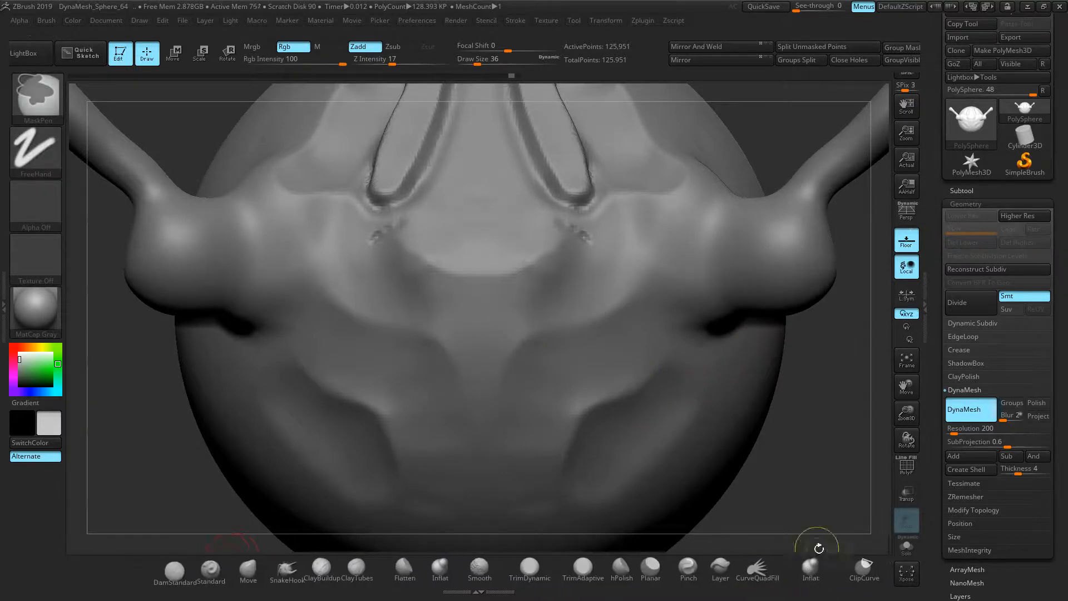
click(169, 583)
ctrl+drag(689, 573, 133, 583)
mouse_move(525, 253)
mouse_down()
mouse_move(571, 282)
mouse_move(563, 325)
mouse_move(520, 346)
mouse_move(554, 370)
mouse_move(558, 397)
mouse_up()
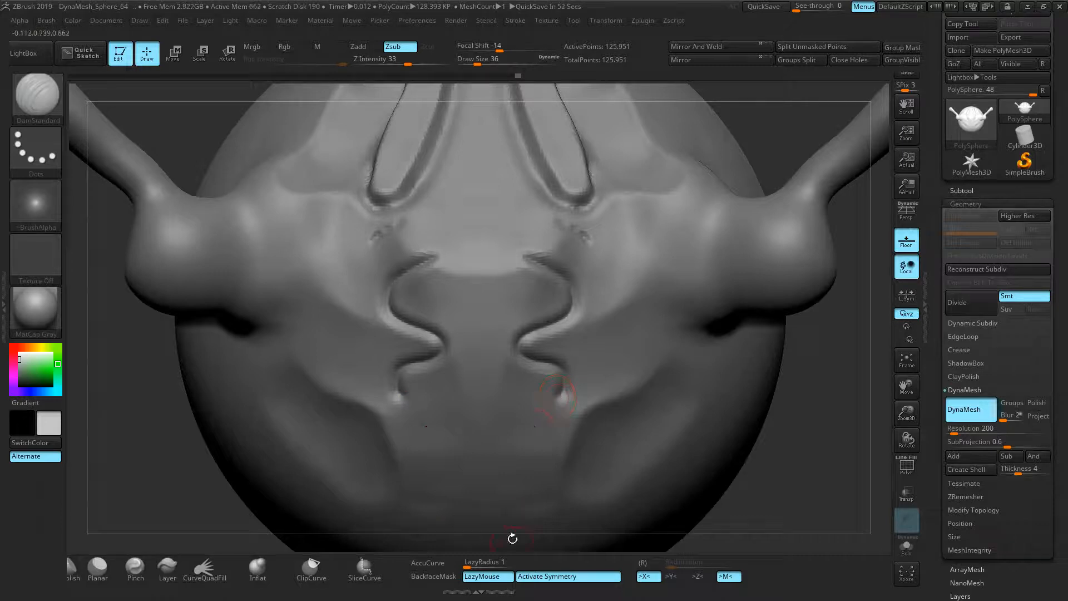
mouse_move(343, 311)
mouse_down()
mouse_move(297, 332)
mouse_move(353, 375)
mouse_up()
key(ctrl+z)
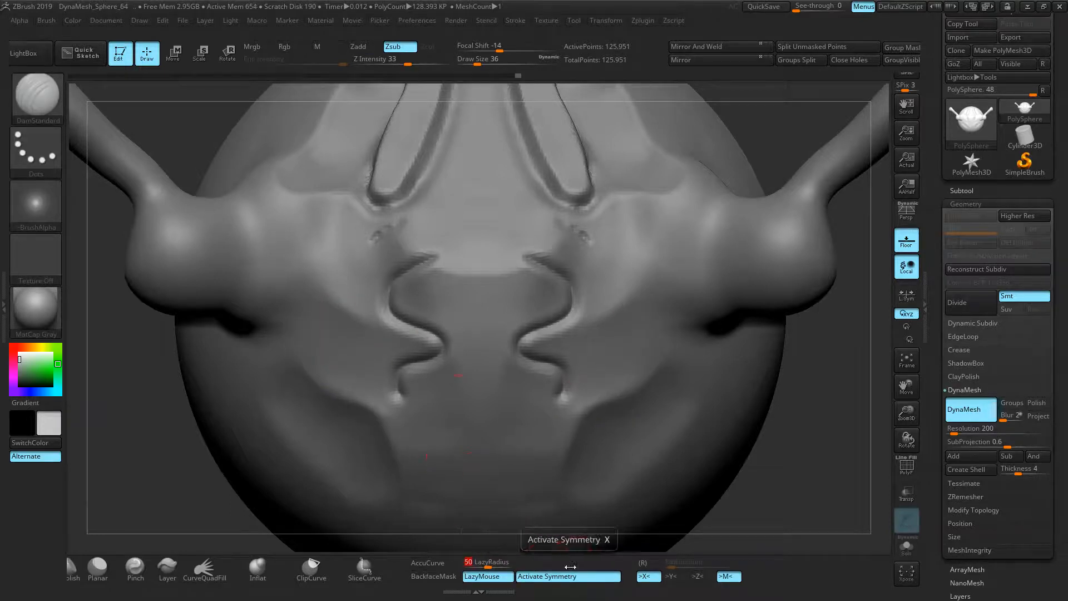
Step: Carve mirrored spirals and flowing curls over the cheeks up to the stalk bases with DamStandard at LazyRadius 50
mouse_move(652, 240)
mouse_down()
mouse_move(668, 251)
mouse_move(671, 286)
mouse_move(653, 320)
mouse_up()
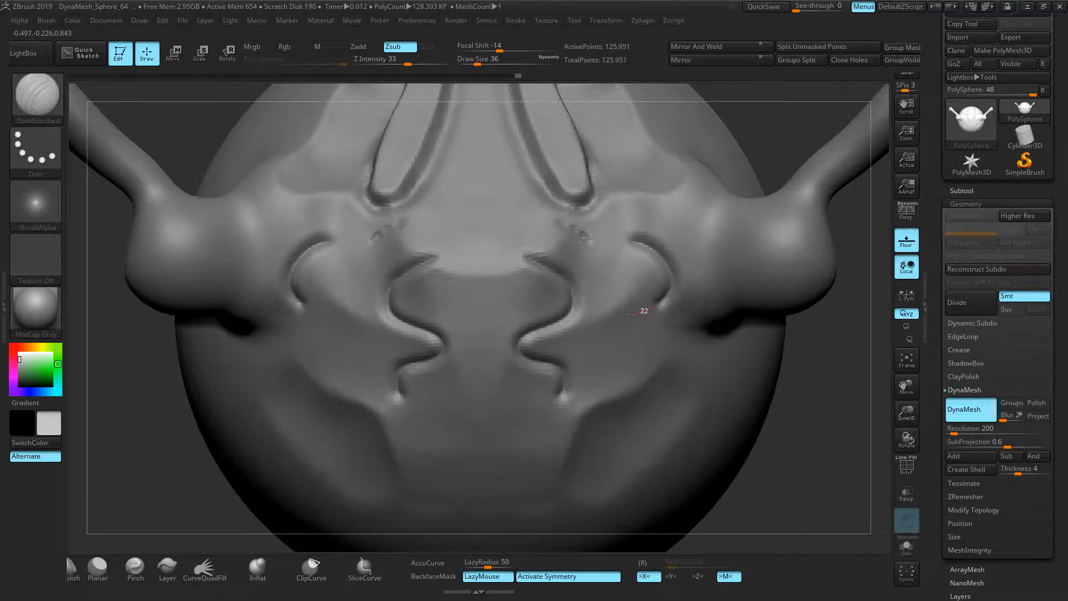
mouse_move(657, 269)
mouse_down()
mouse_move(637, 246)
mouse_move(611, 250)
mouse_move(594, 315)
mouse_move(610, 333)
mouse_move(682, 320)
mouse_move(711, 333)
mouse_move(665, 362)
mouse_move(604, 351)
mouse_move(612, 441)
mouse_move(648, 417)
mouse_move(611, 404)
mouse_move(630, 423)
mouse_up()
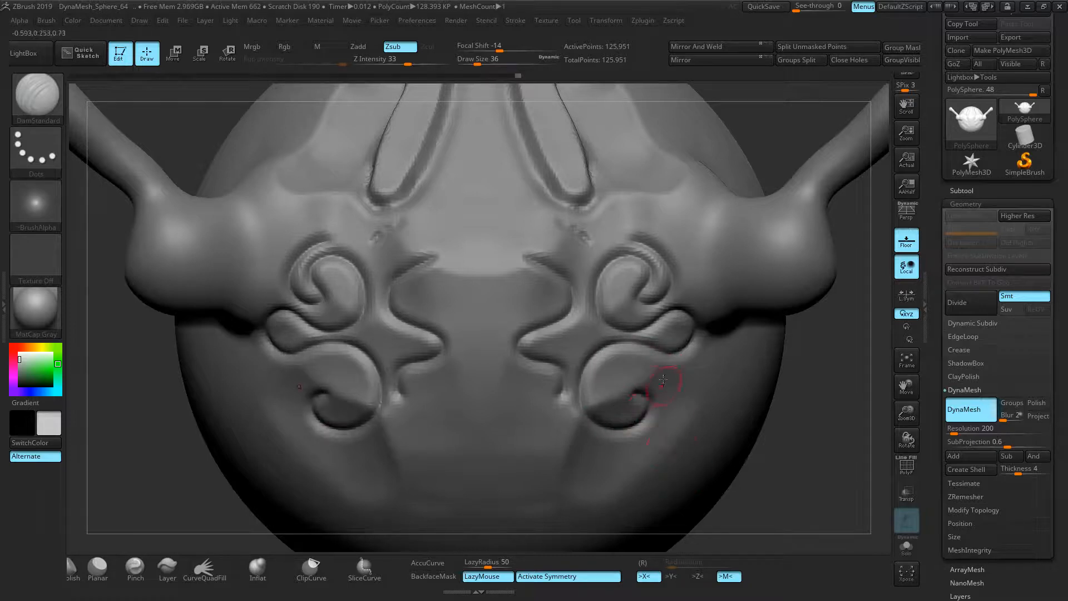
mouse_move(631, 293)
mouse_down()
mouse_move(648, 266)
mouse_move(604, 279)
mouse_move(595, 312)
mouse_move(615, 347)
mouse_move(626, 304)
mouse_up()
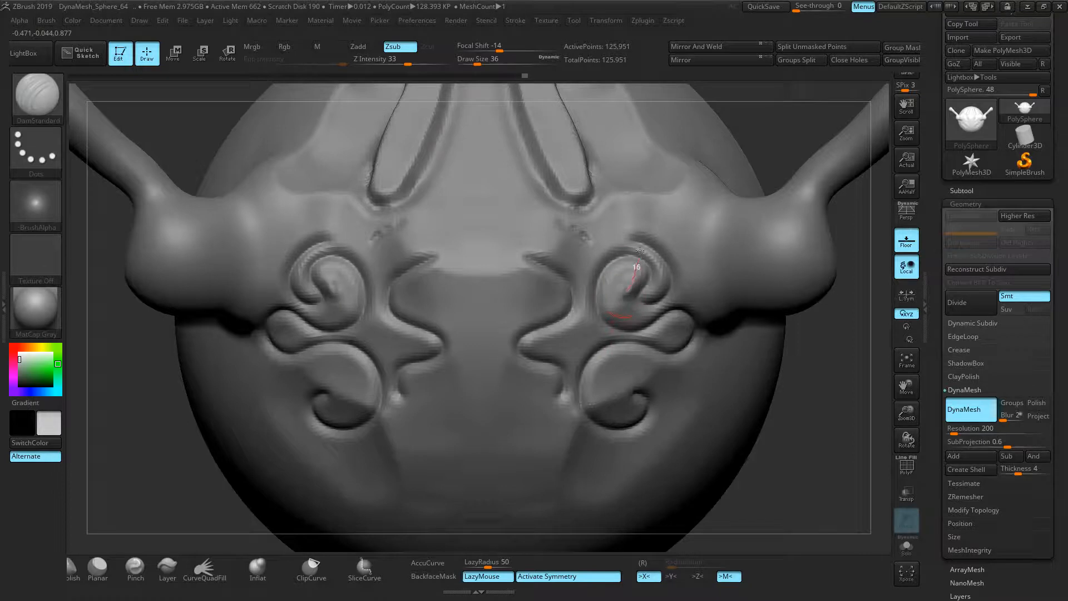
mouse_move(607, 266)
mouse_down()
mouse_move(595, 315)
mouse_move(648, 320)
mouse_move(696, 292)
mouse_move(724, 322)
mouse_move(711, 355)
mouse_up()
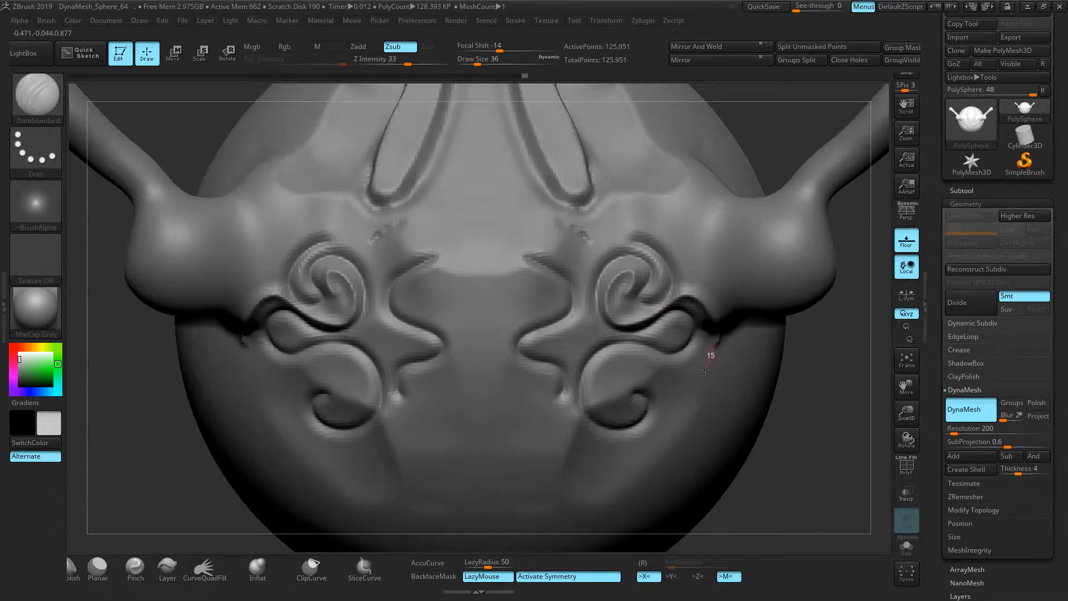
Step: Set the LazyRadius to 1 and reselect the DamStandard brush
mouse_move(847, 412)
mouse_down()
mouse_move(740, 401)
mouse_move(845, 393)
mouse_up()
click(494, 563)
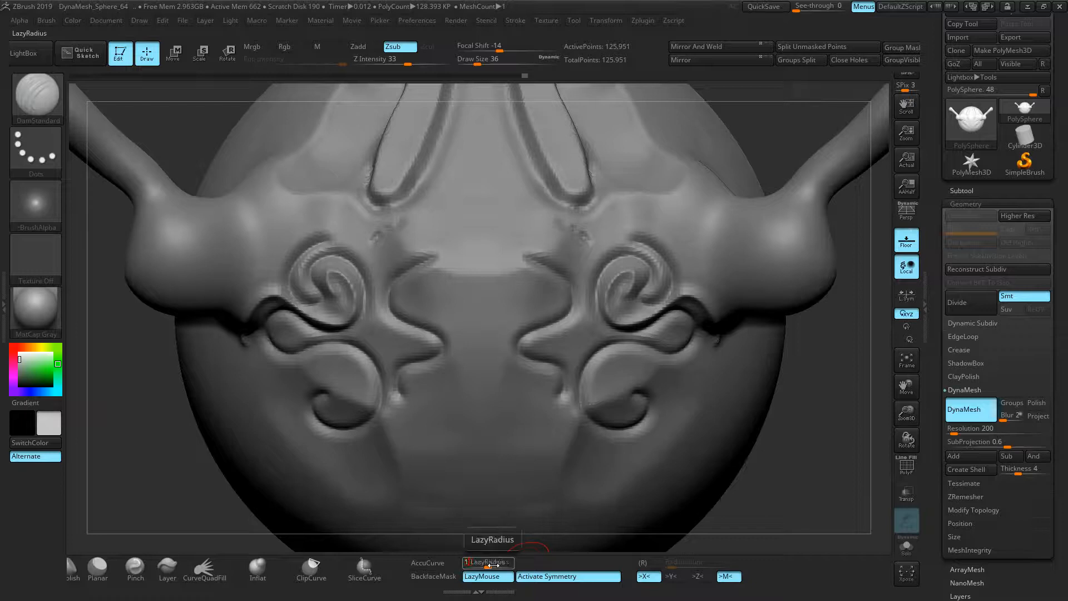
mouse_move(768, 473)
ctrl+right_down()
mouse_move(717, 477)
mouse_move(704, 492)
ctrl+right_up()
mouse_move(343, 590)
mouse_down()
mouse_move(849, 568)
mouse_move(807, 569)
mouse_up()
click(95, 570)
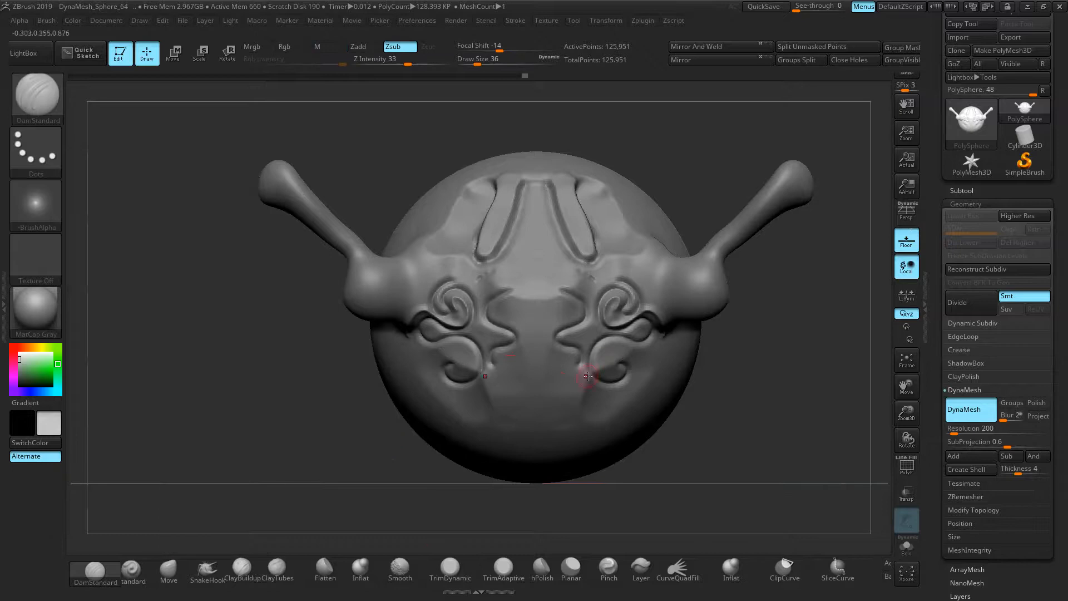
Step: Toggle the polyframe display on and off to check the topology, and update the DynaMesh
mouse_move(748, 351)
ctrl+right_down()
mouse_move(738, 384)
mouse_move(621, 350)
ctrl+right_up()
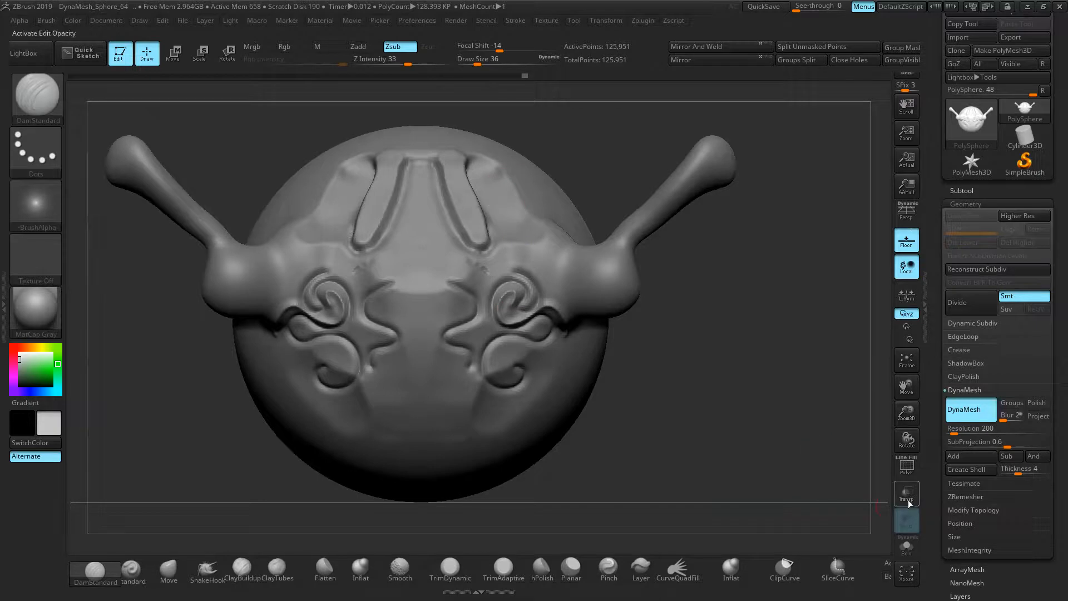
click(908, 469)
click(908, 469)
key(ctrl)
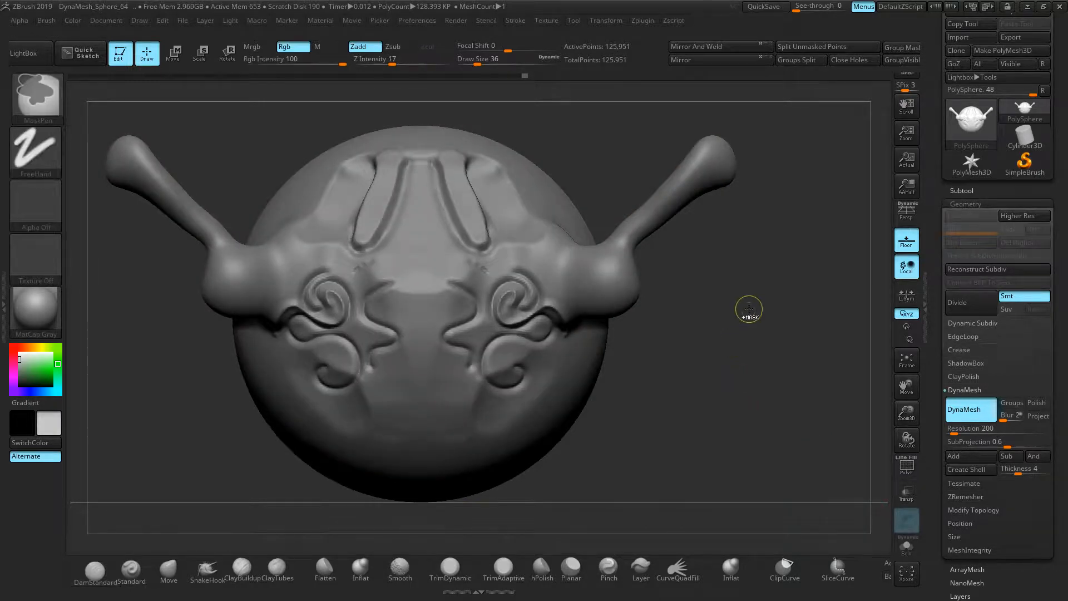
mouse_move(721, 326)
ctrl+mouse_down()
mouse_move(699, 337)
mouse_move(745, 323)
ctrl+mouse_up()
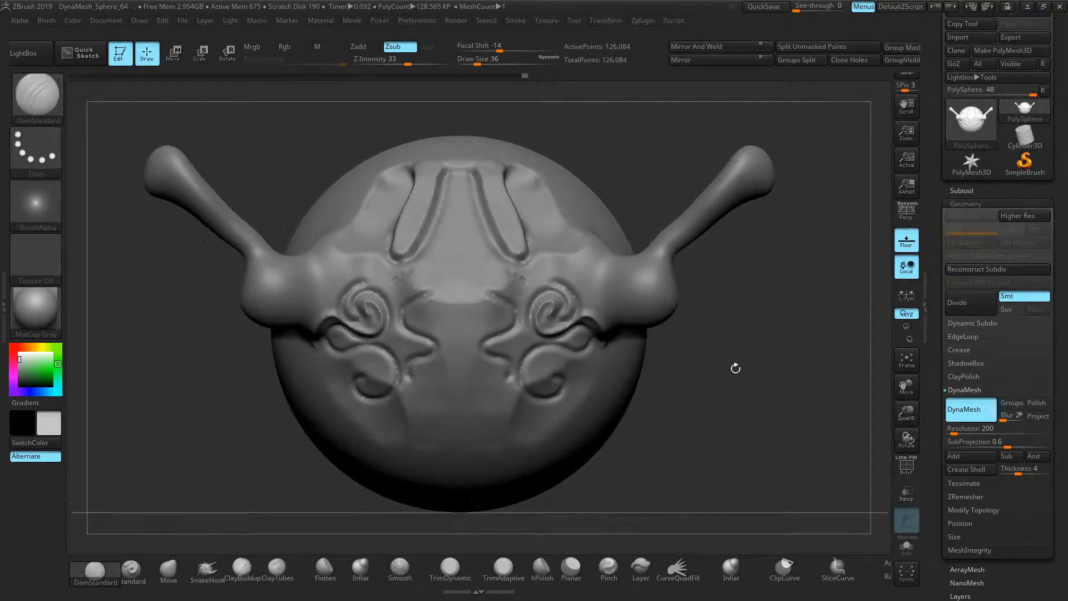
Step: Apply ClayPolish to the sculpted sphere, keeping the Max setting at 15
click(966, 376)
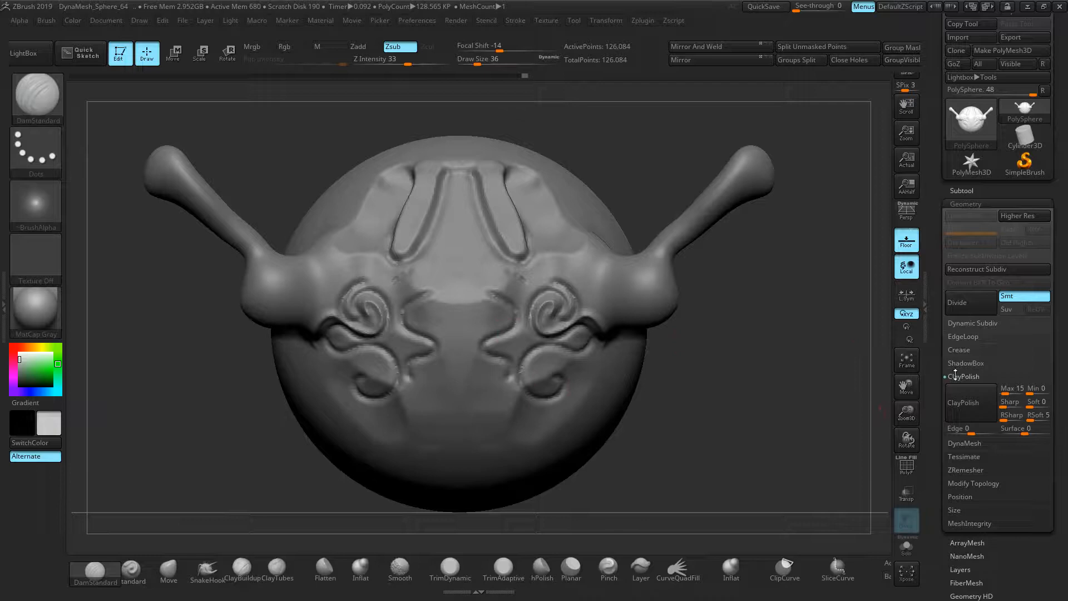
click(970, 405)
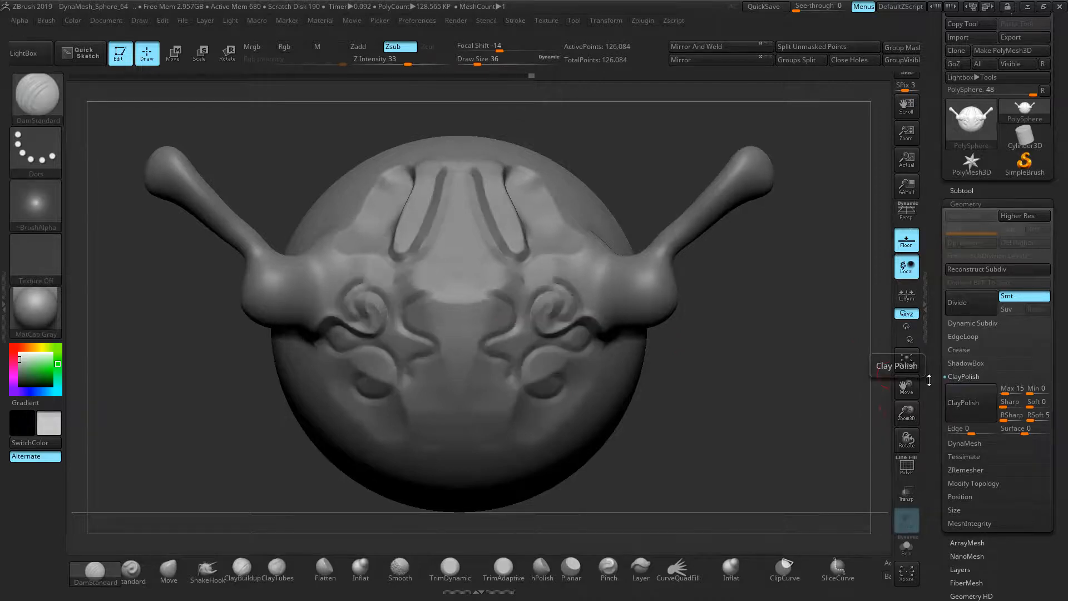
mouse_move(717, 365)
mouse_down()
mouse_move(743, 337)
mouse_move(729, 367)
mouse_up()
Step: Duplicate the sculpted PolySphere subtool and move the copy sideways along X until it stands beside the original
click(968, 204)
click(963, 191)
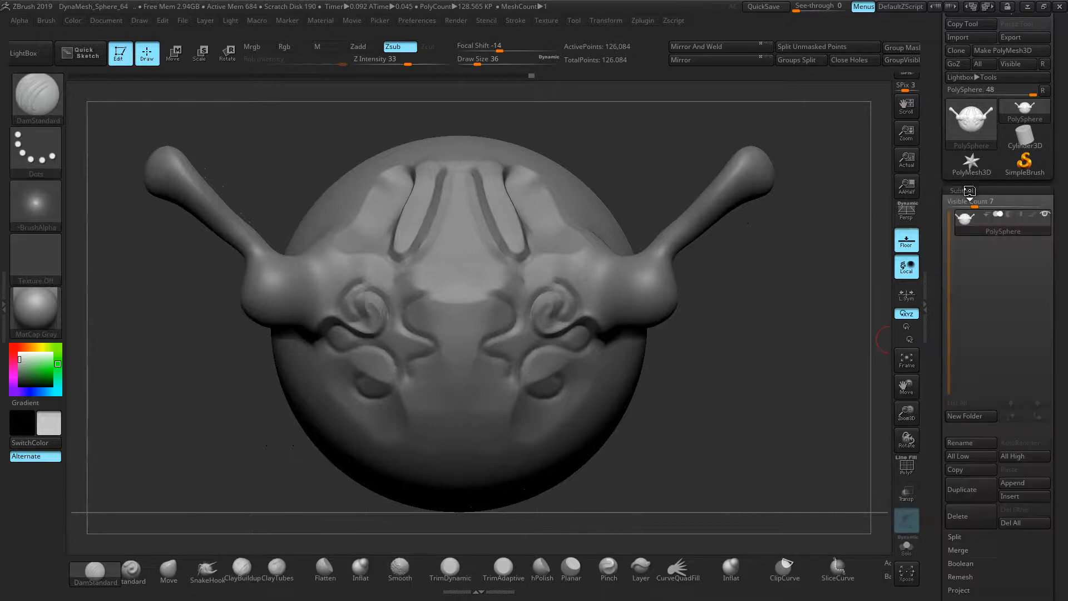
click(974, 485)
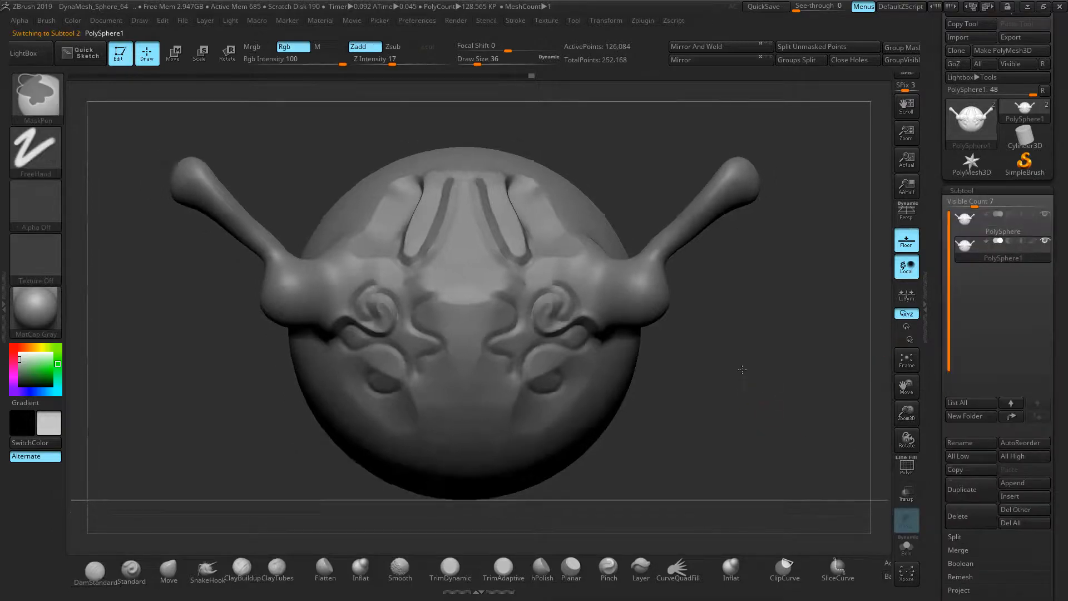
click(173, 52)
drag(537, 324, 655, 352)
key(ctrl+z)
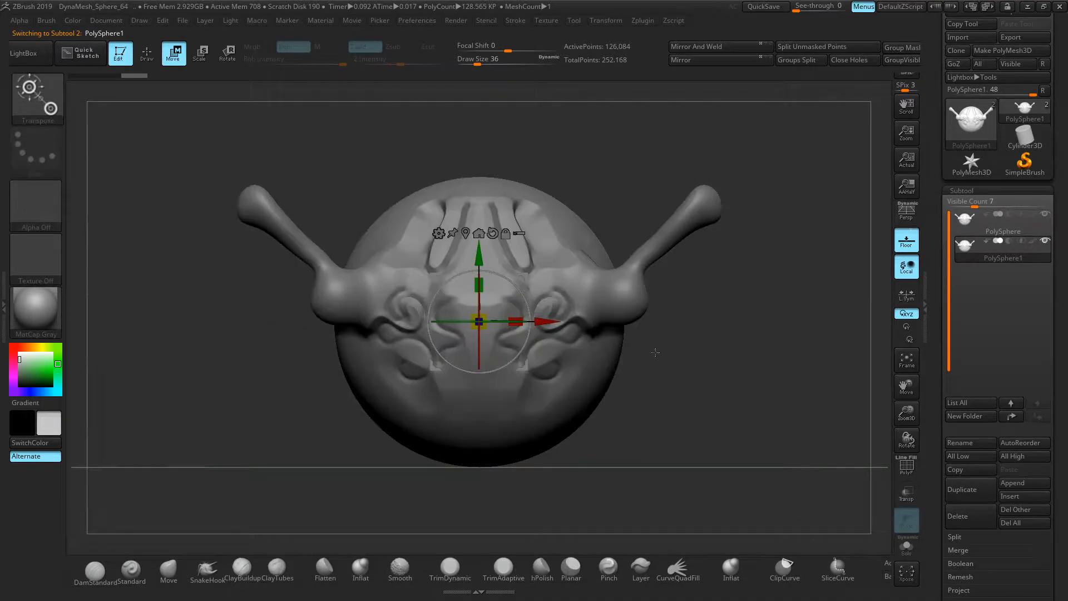
click(109, 575)
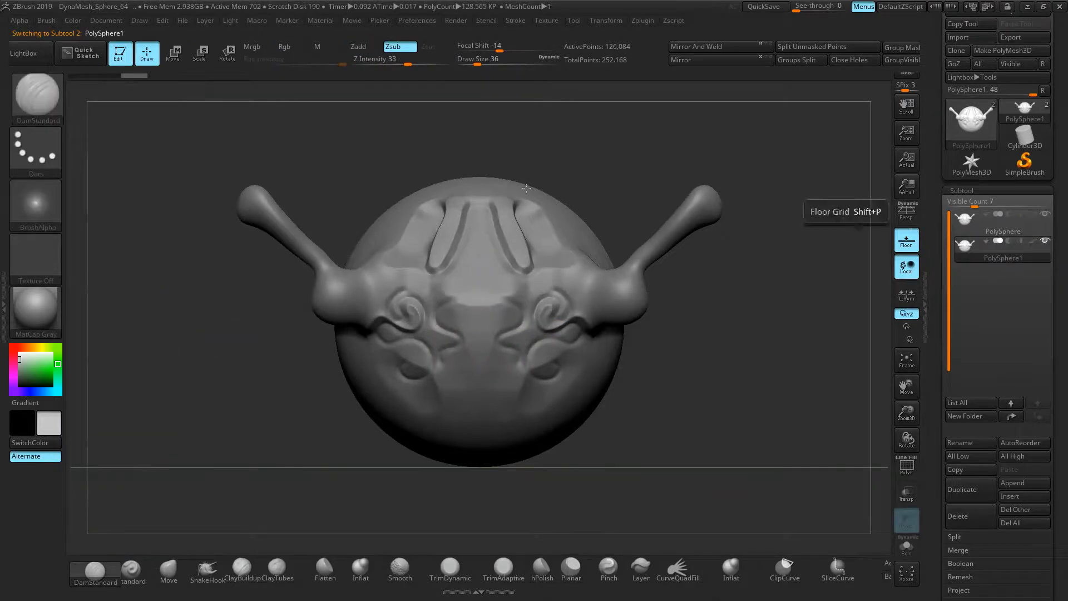
click(172, 52)
drag(550, 318, 831, 334)
drag(908, 388, 758, 392)
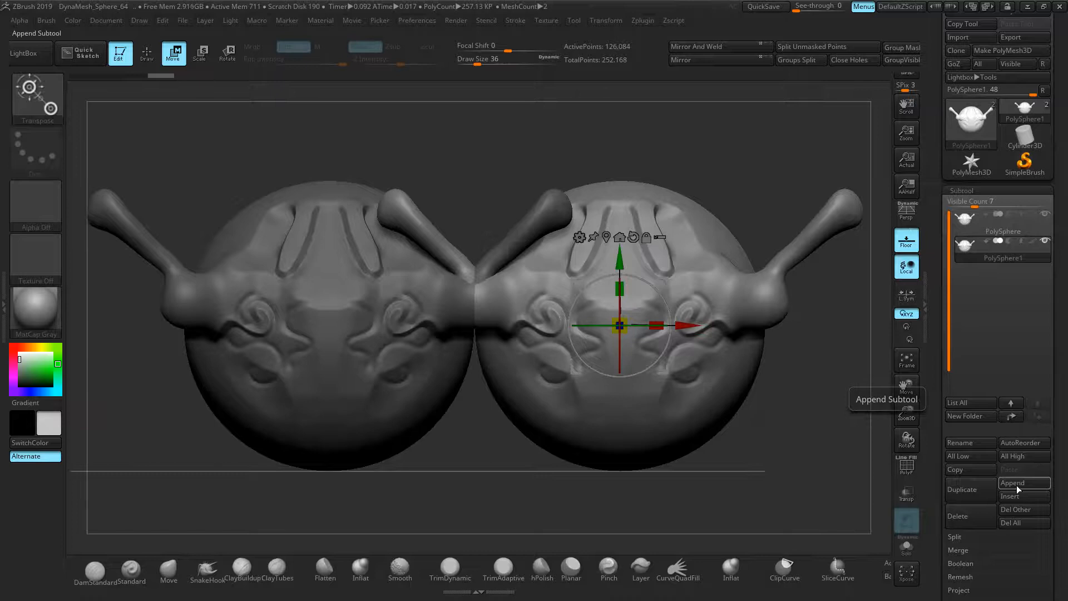
Step: Delete the duplicated subtool so that only the original sculpted sphere remains
click(971, 515)
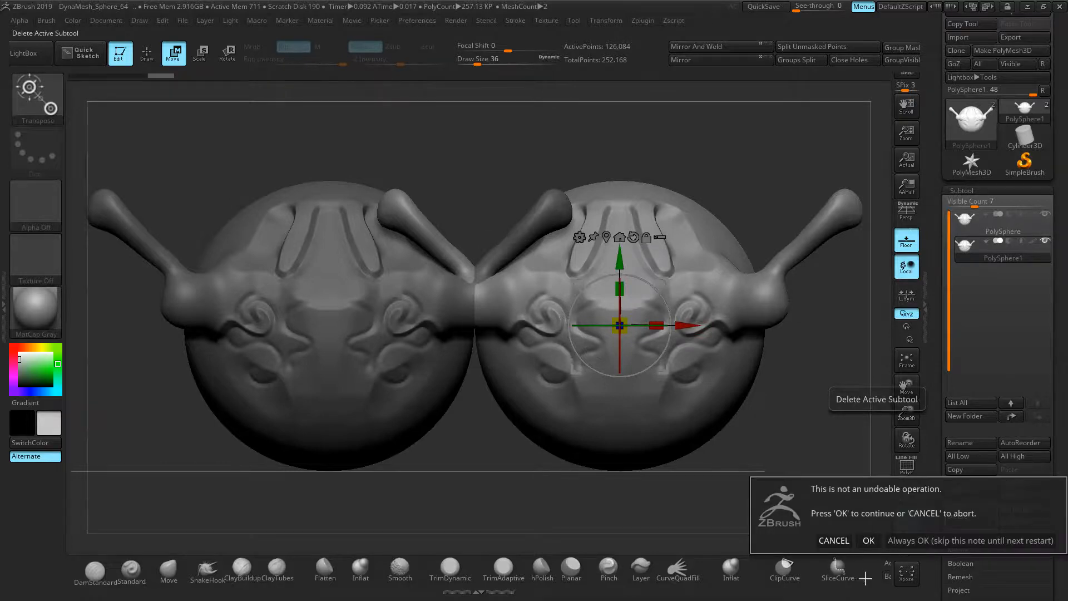
click(868, 541)
alt+drag(561, 329, 604, 324)
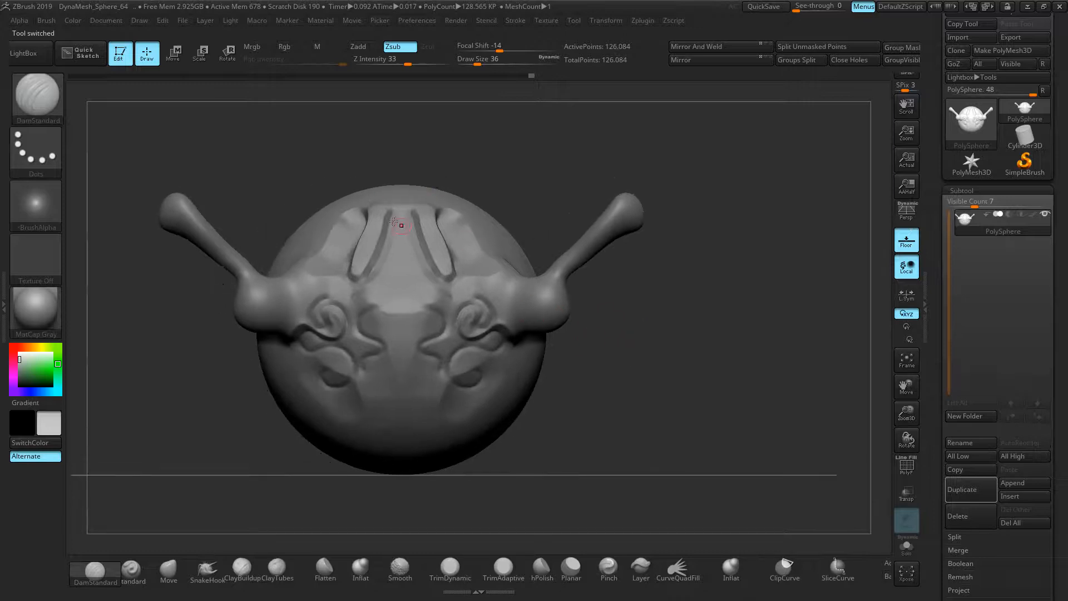
Step: Append a Sphere3D primitive as a second subtool, undoing any accidental move of the original sculpt
click(1014, 485)
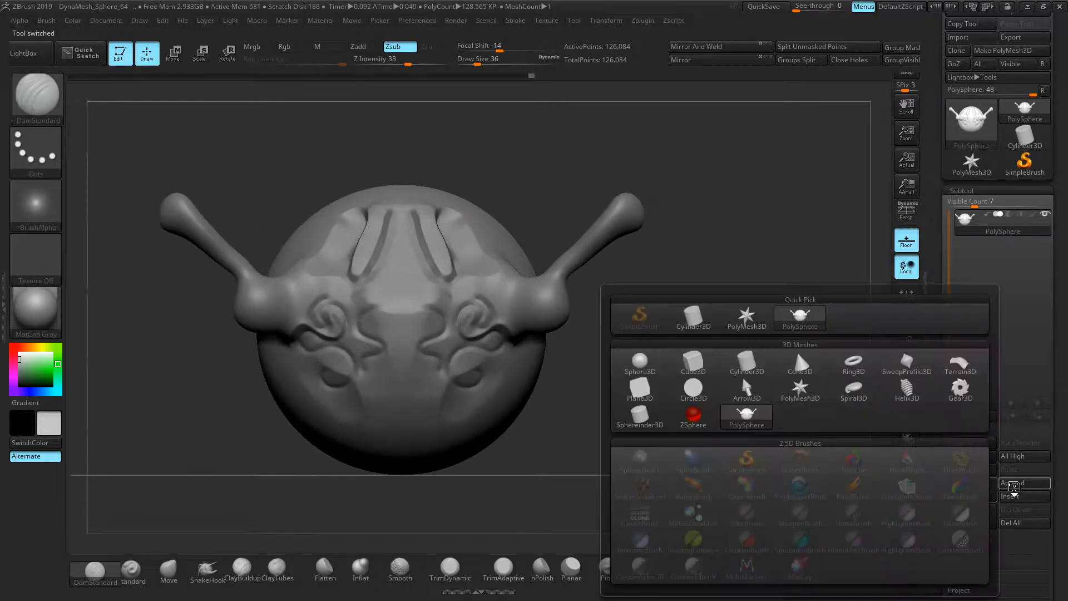
click(640, 363)
key(w)
drag(401, 262, 358, 34)
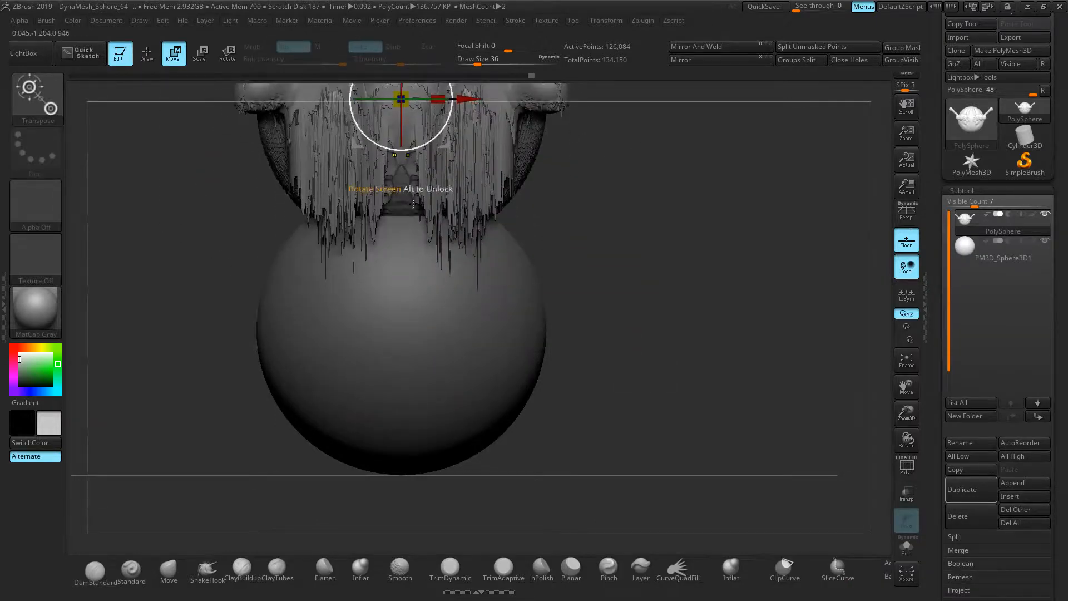
key(ctrl+z)
Step: Select the new sphere subtool and move it straight up so it sits on top of the sculpted sphere
click(1004, 247)
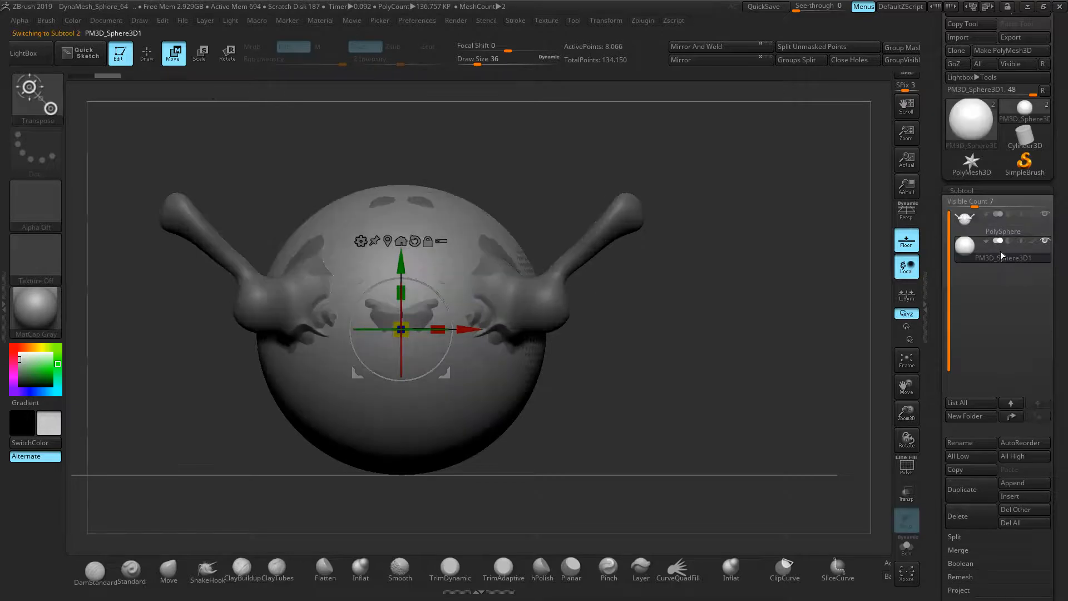
drag(401, 264, 388, 105)
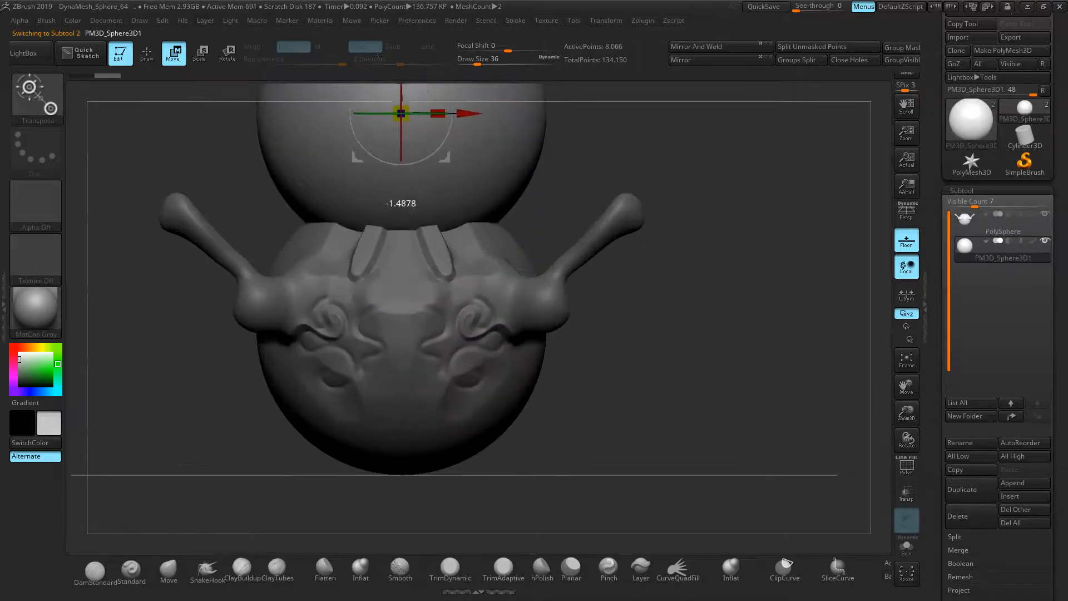
alt+drag(642, 225, 715, 336)
drag(474, 210, 475, 213)
alt+drag(711, 257, 701, 230)
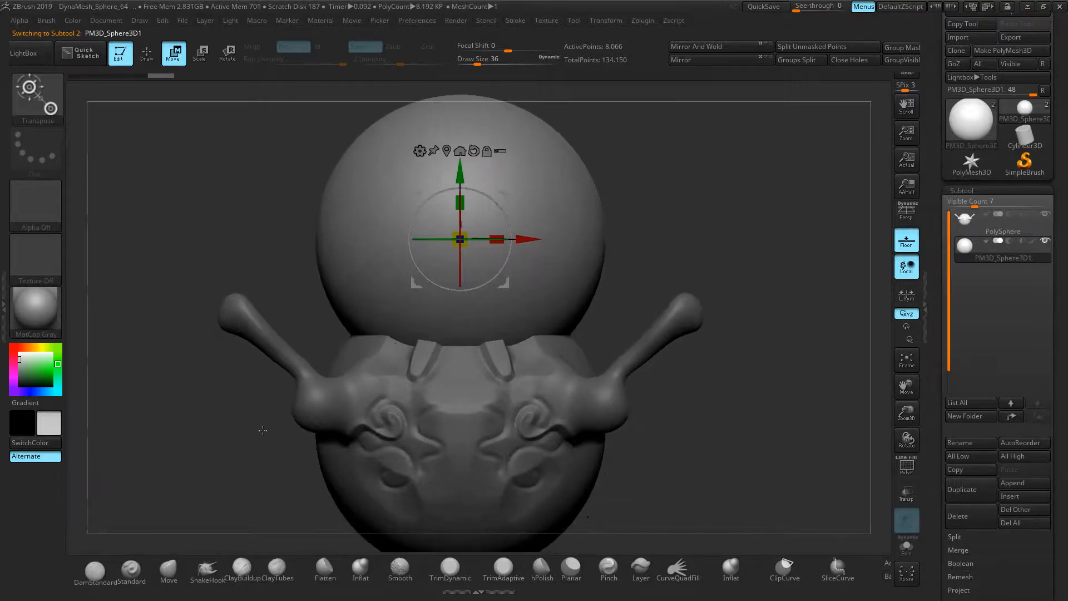
Step: Build up a short raised stroke on the front of the upper sphere with the Standard brush at draw size 100
click(95, 571)
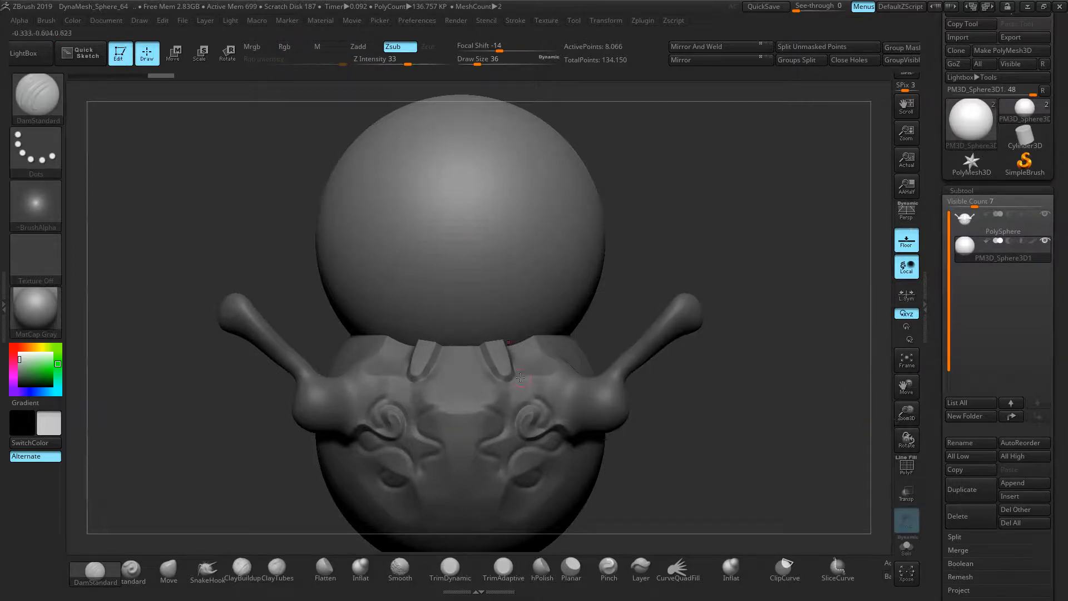
click(133, 571)
mouse_move(401, 202)
mouse_down()
mouse_move(370, 245)
mouse_move(418, 247)
mouse_move(401, 272)
mouse_move(404, 217)
mouse_up()
key(ctrl)
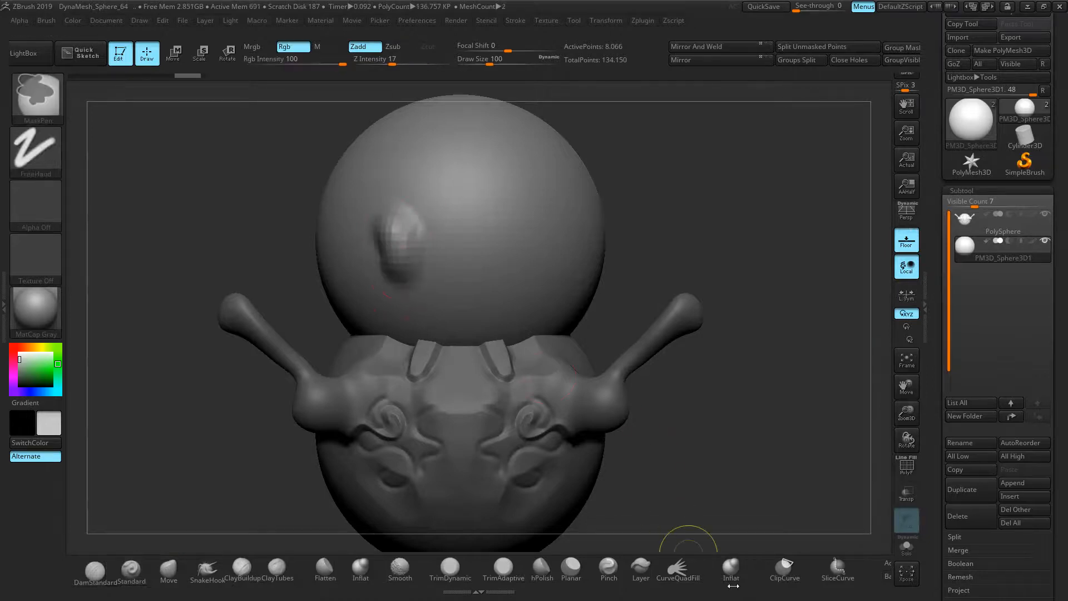
Step: Activate X symmetry and build up a broad mirrored raised mass across the front of the upper sphere with the Standard brush
drag(717, 587, 591, 583)
click(794, 579)
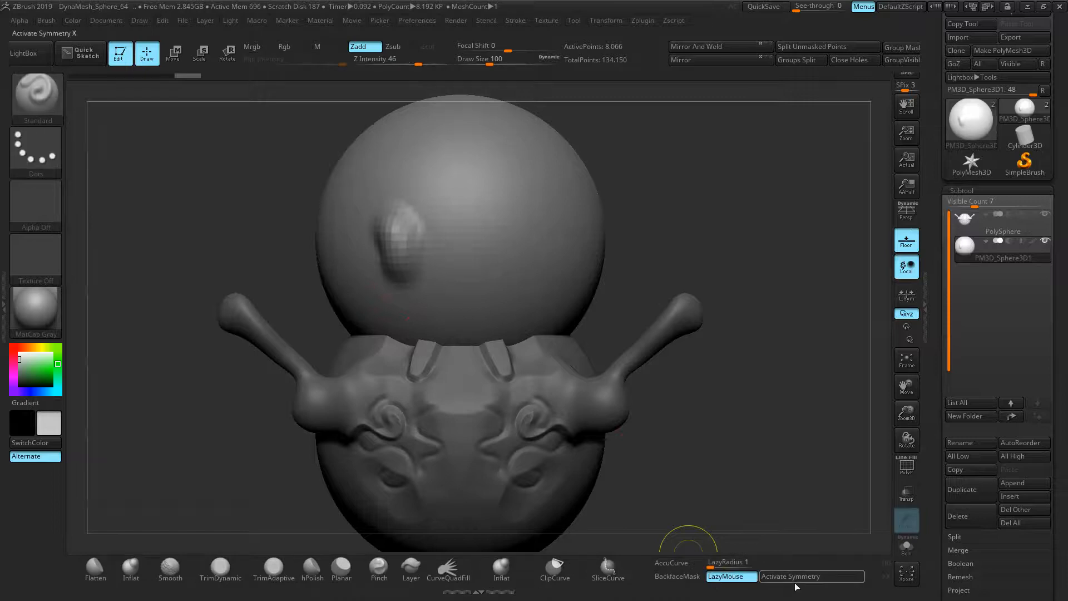
mouse_move(422, 167)
mouse_down()
mouse_move(379, 245)
mouse_move(433, 259)
mouse_move(384, 267)
mouse_move(365, 189)
mouse_move(350, 179)
mouse_move(368, 219)
mouse_move(405, 187)
mouse_move(369, 222)
mouse_move(358, 196)
mouse_up()
key(shift)
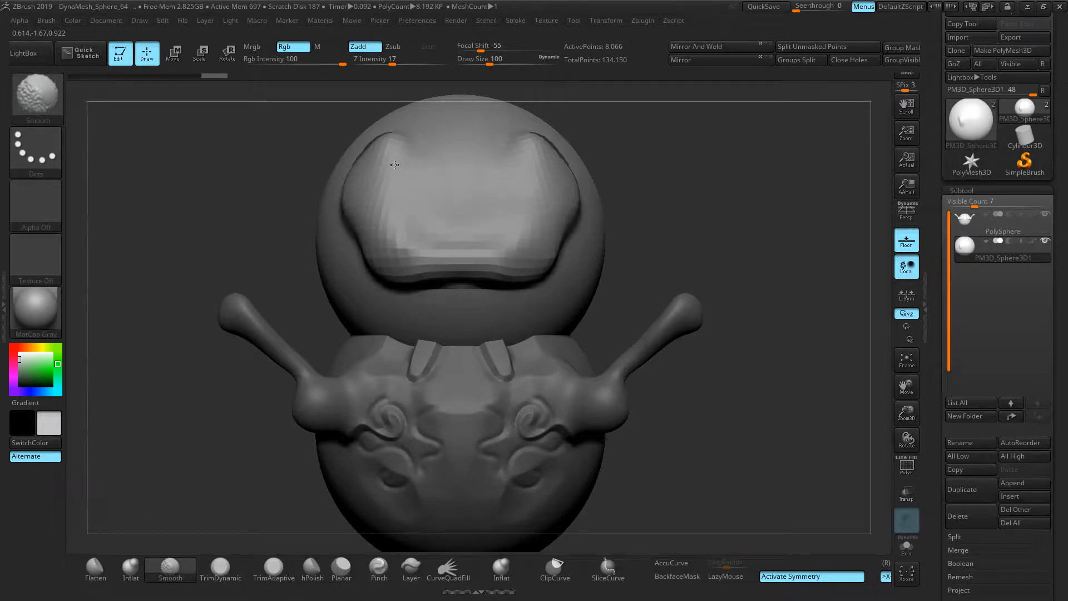
key(l)
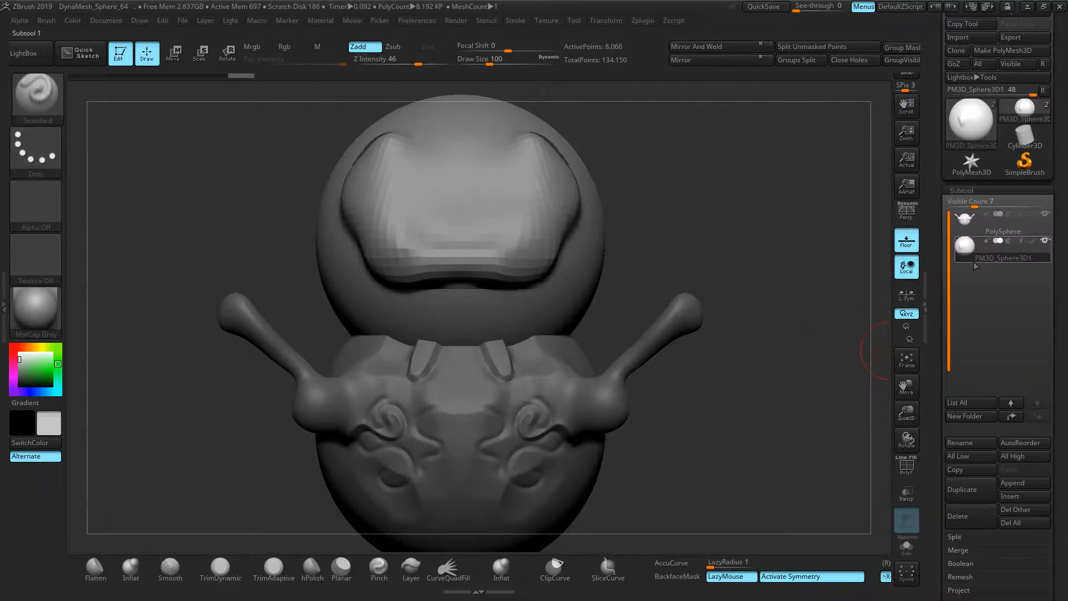
Step: Merge all visible subtools into a separate new tool with MergeVisible
drag(949, 344, 948, 367)
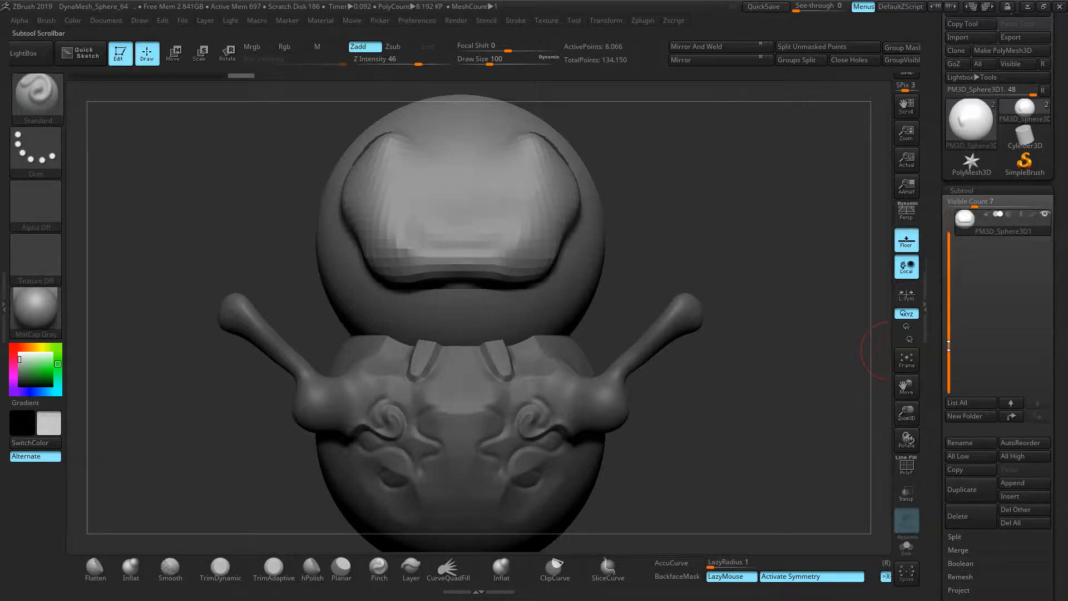
scroll(933, 418, down, 3)
click(965, 455)
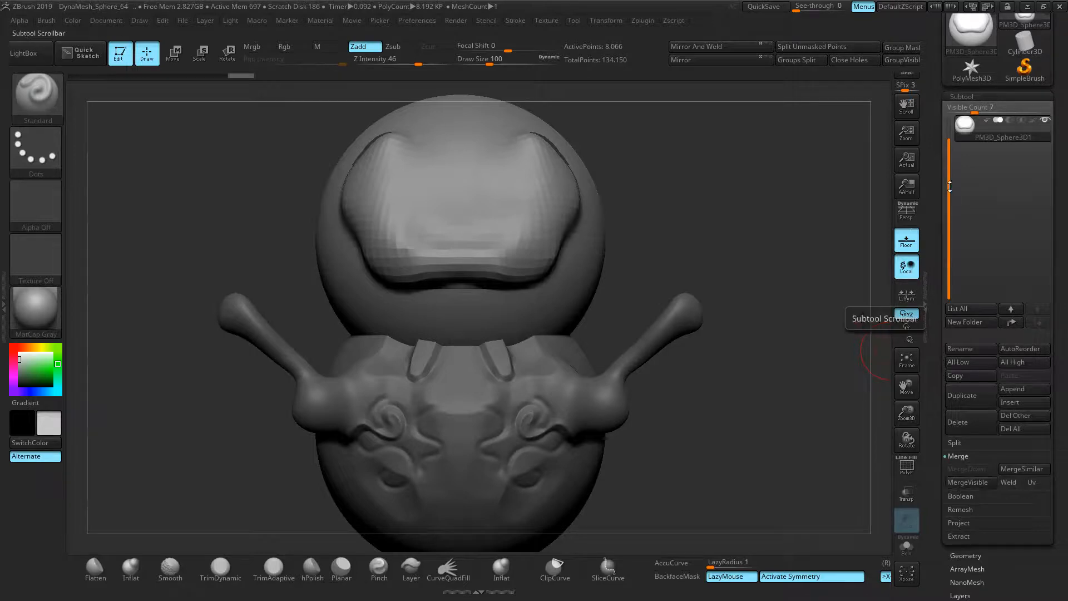
drag(950, 187, 949, 147)
click(976, 482)
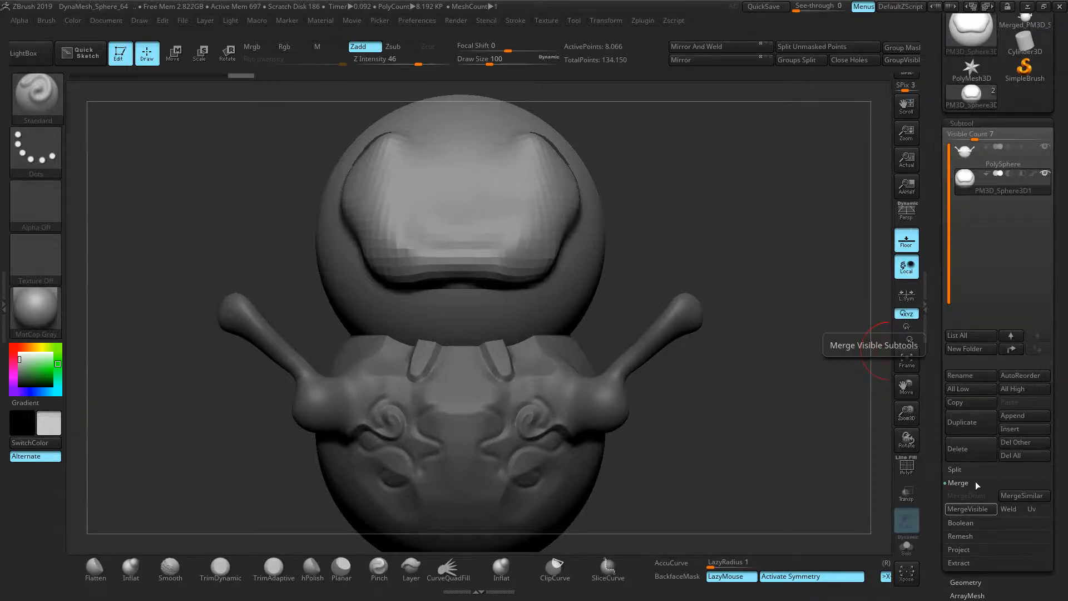
Step: Select the PolySphere subtool and merge it down with the sphere subtool below it, accepting the non-undoable operation
click(1001, 158)
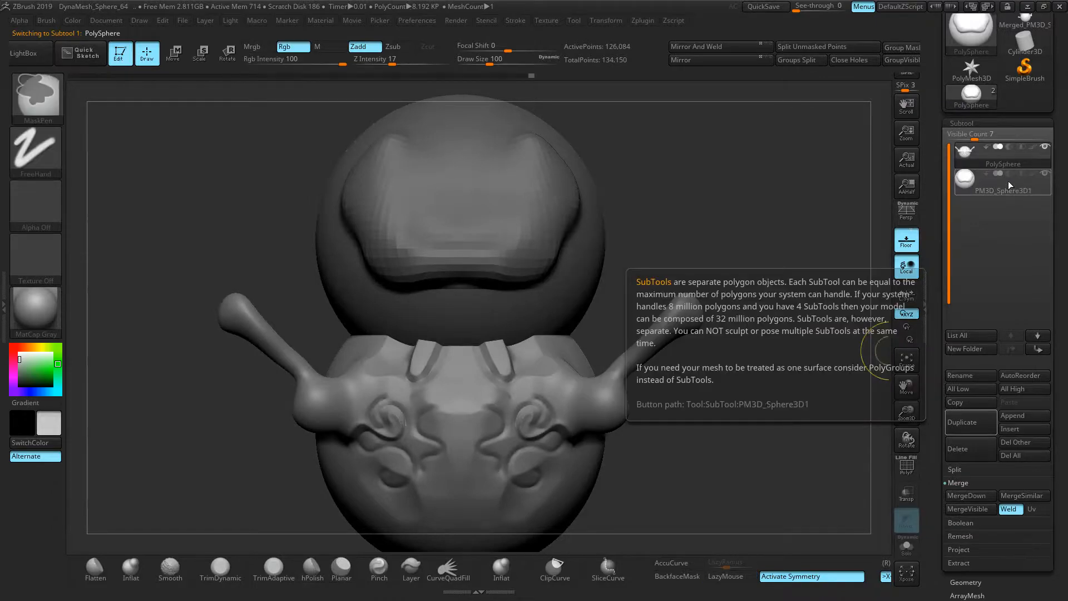
click(1009, 181)
click(1008, 167)
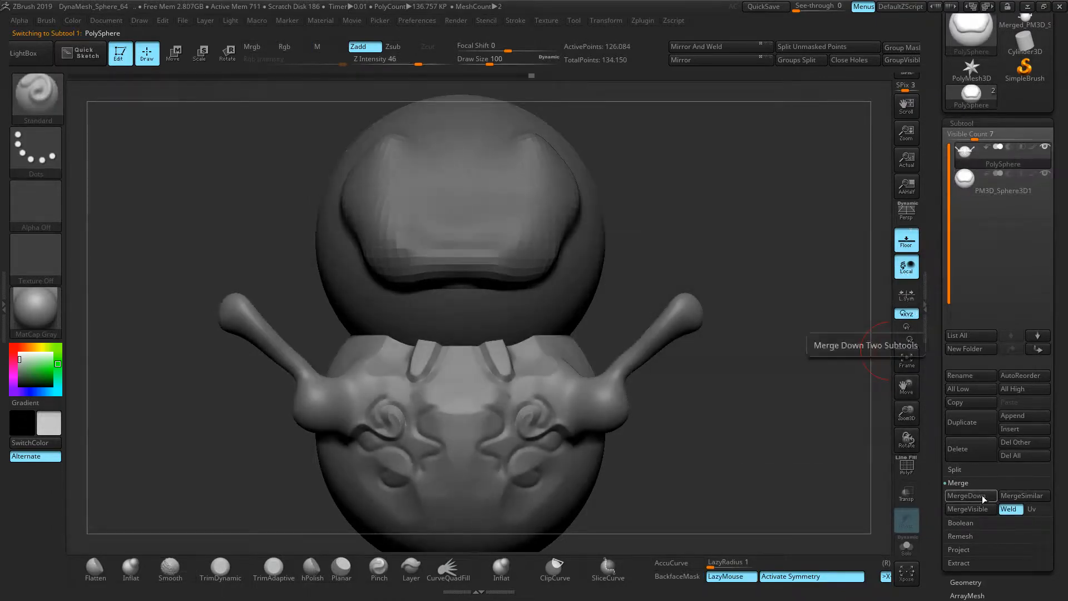
click(983, 495)
click(870, 520)
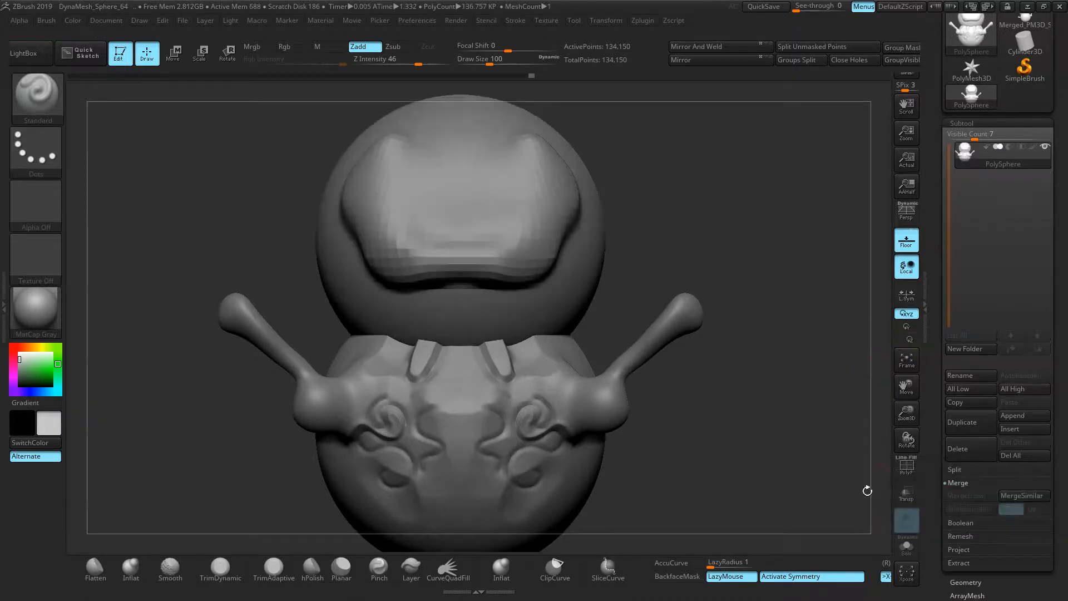
Step: Try to smooth the seam between the two merged spheres with the Smooth brush at draw size 100
drag(584, 329, 574, 335)
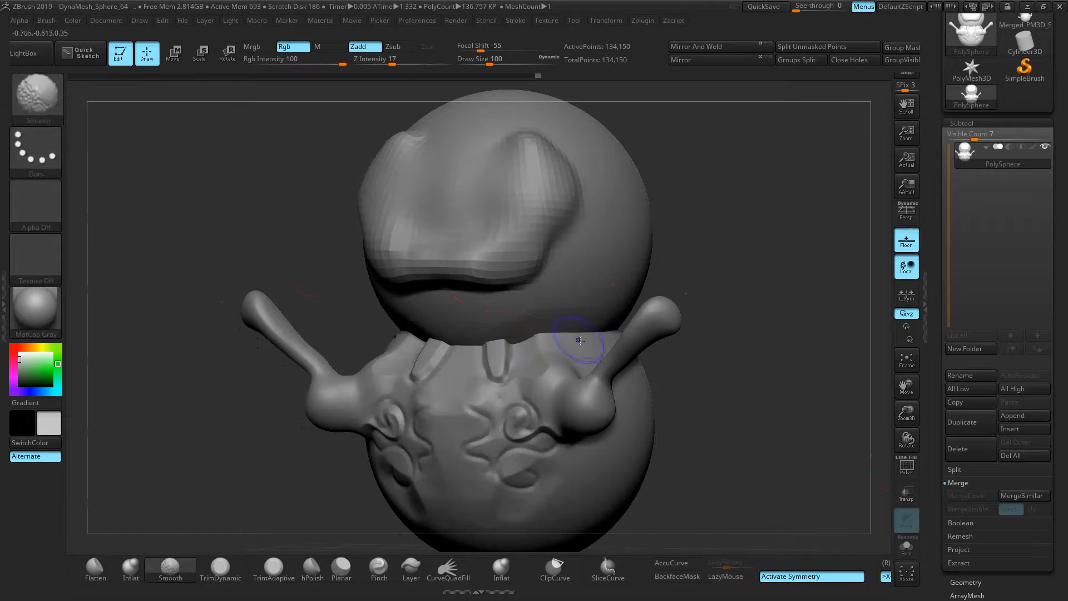
shift+drag(532, 326, 502, 233)
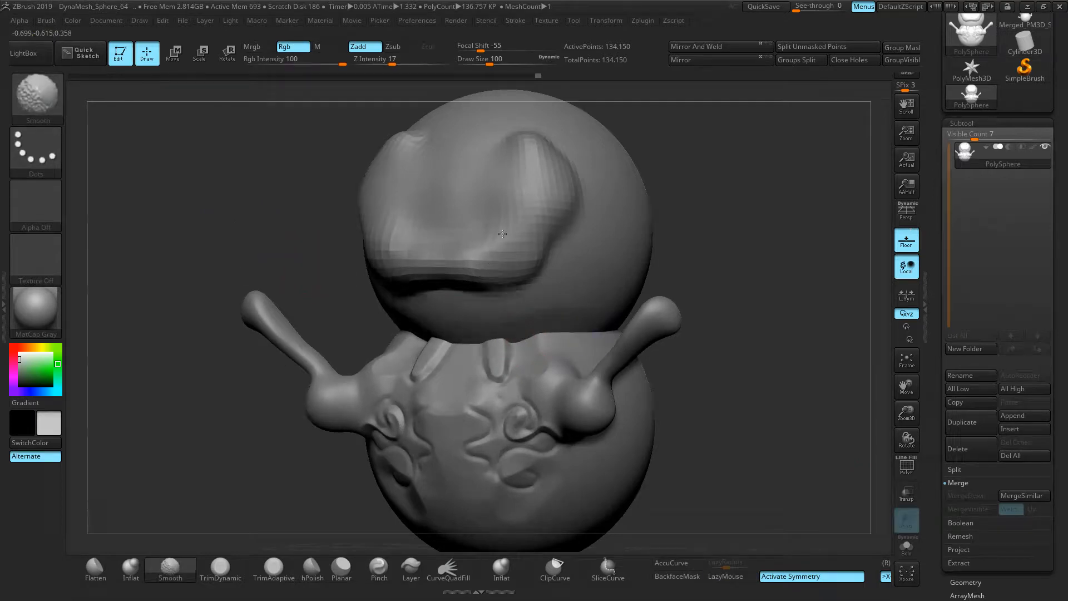
mouse_move(816, 320)
mouse_down()
mouse_move(768, 317)
mouse_move(841, 326)
mouse_up()
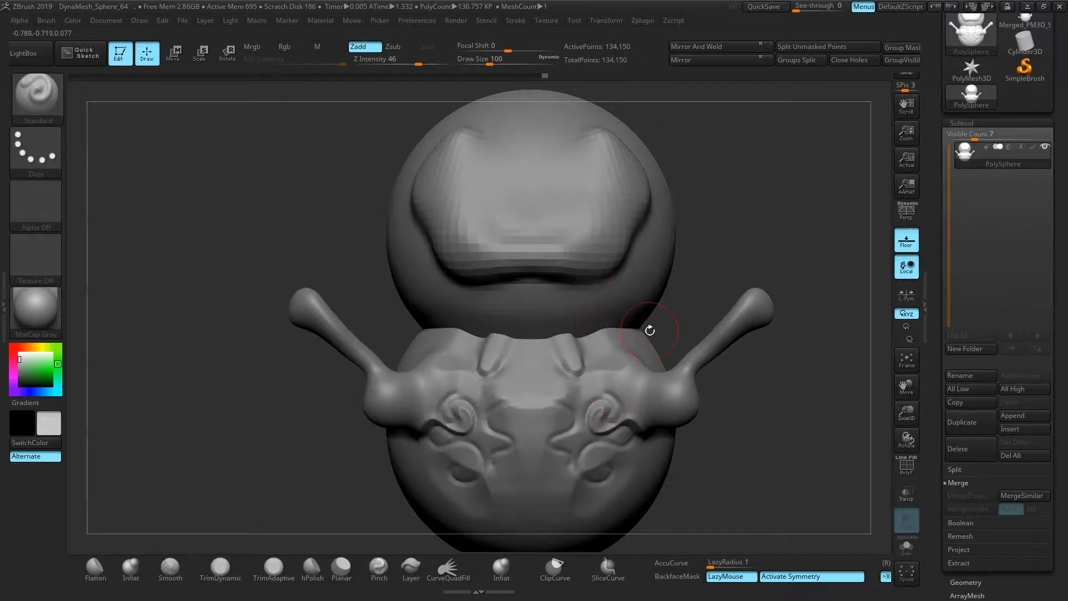
ctrl+right_drag(614, 344, 628, 289)
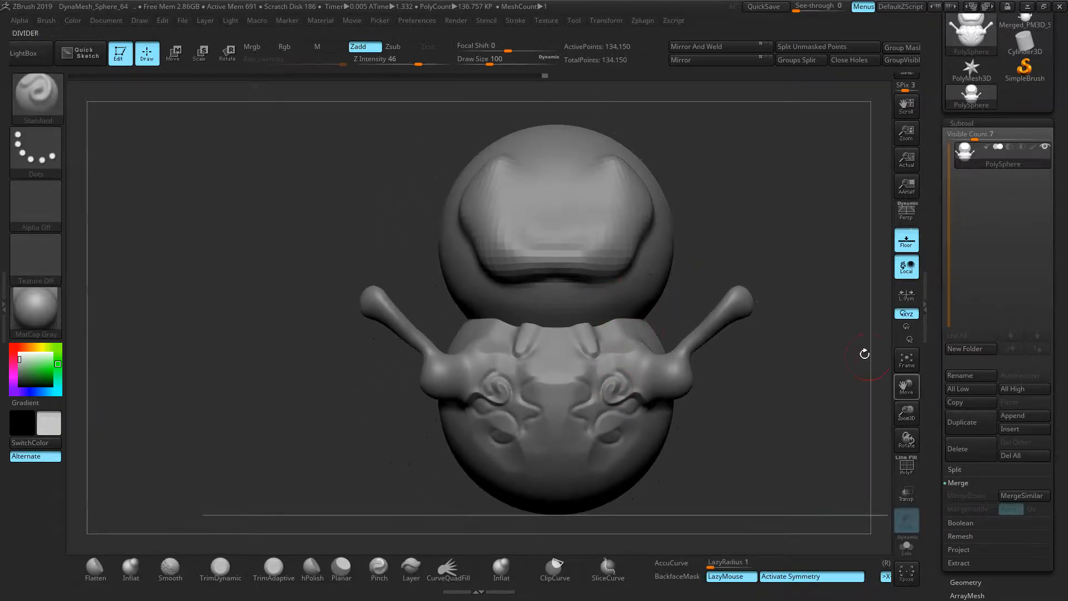
Step: Remesh the merged spheres into one continuous surface with DynaMesh at resolution 200
click(971, 123)
click(970, 137)
click(963, 309)
click(964, 323)
click(962, 343)
key(ctrl)
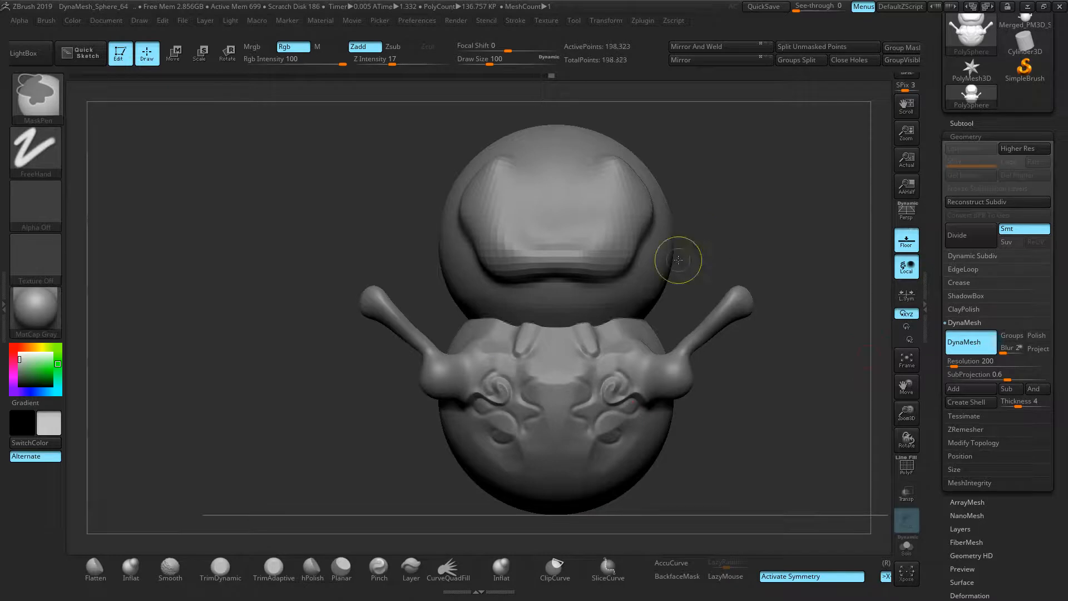
Step: Enlarge the brush to draw size 196 and smooth the raised mass and the seam around the two spheres
key(shift)
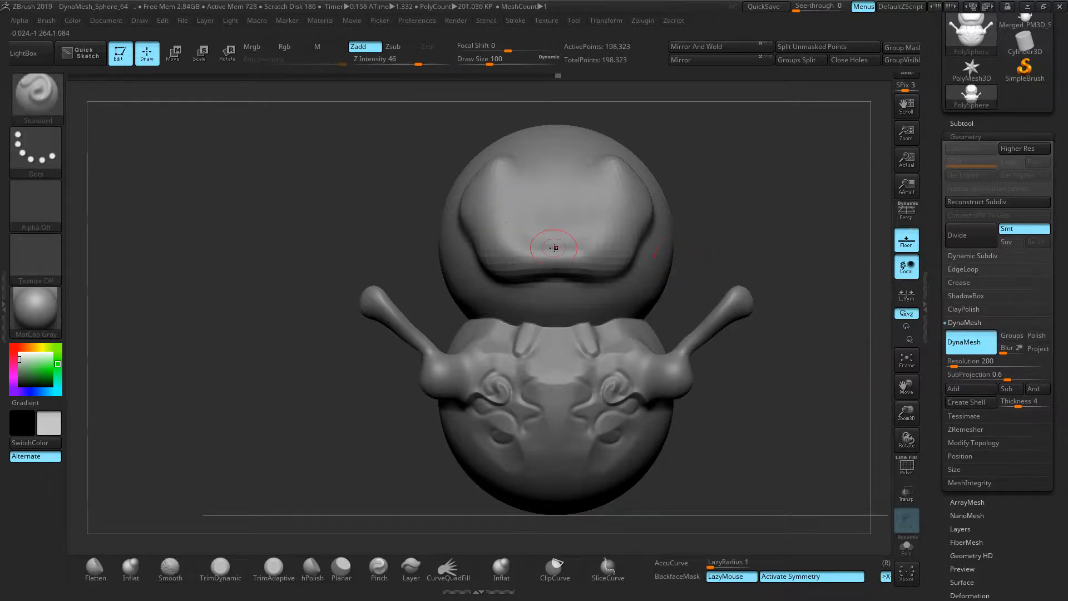
key(])
key(shift)
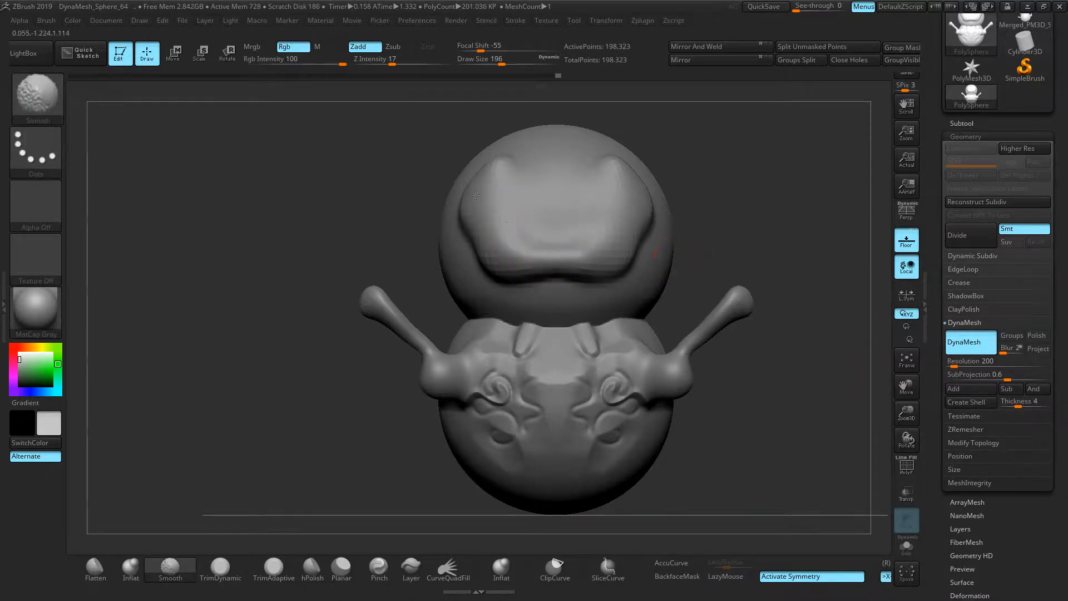
shift+drag(533, 332, 468, 339)
right_drag(616, 261, 682, 307)
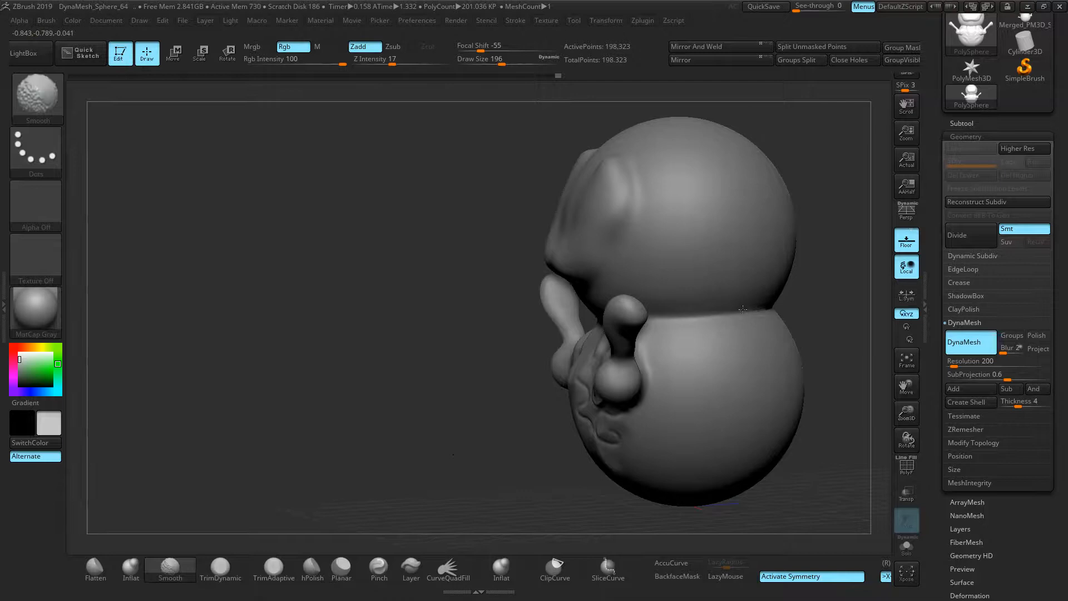
right_drag(612, 193, 540, 269)
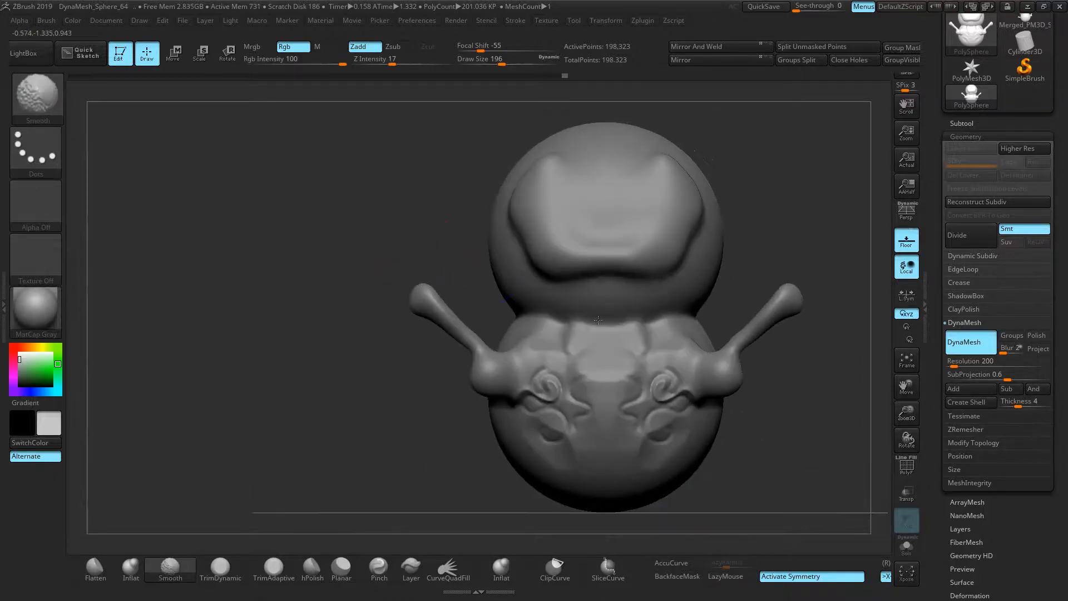
Step: Pull a mirrored pair of arms from the upper sphere toward the lower arms with the SnakeHook brush, remeshing with DynaMesh between strokes
ctrl+drag(144, 585, 437, 580)
click(271, 570)
mouse_move(354, 204)
right_down()
mouse_move(506, 225)
mouse_move(502, 188)
right_up()
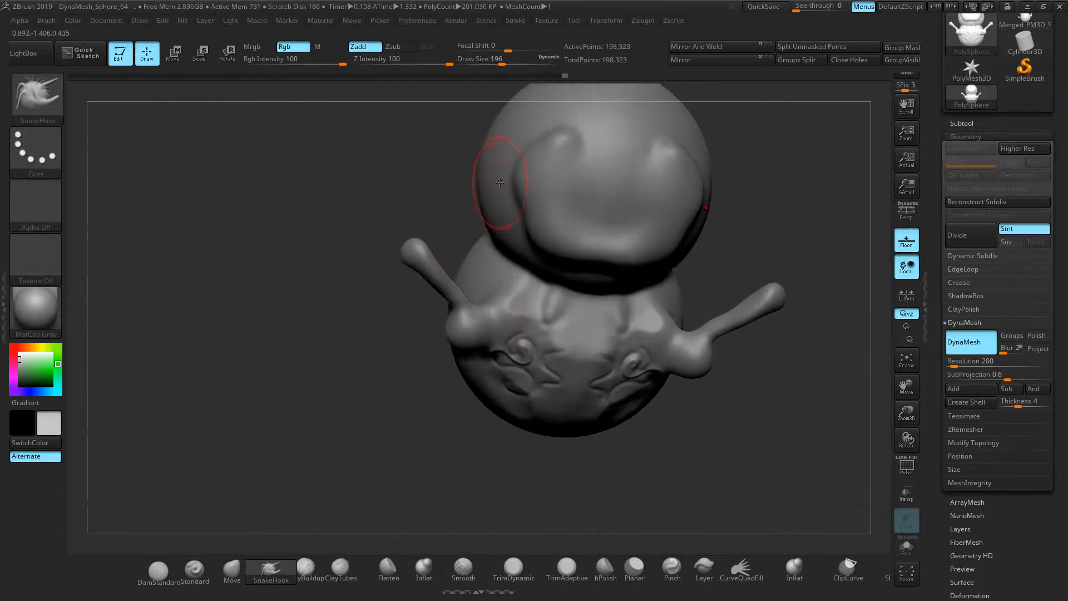
drag(497, 180, 403, 237)
right_drag(403, 237, 430, 242)
ctrl+drag(204, 257, 269, 294)
mouse_move(318, 305)
right_down()
mouse_move(318, 272)
mouse_move(359, 286)
right_up()
drag(447, 236, 429, 267)
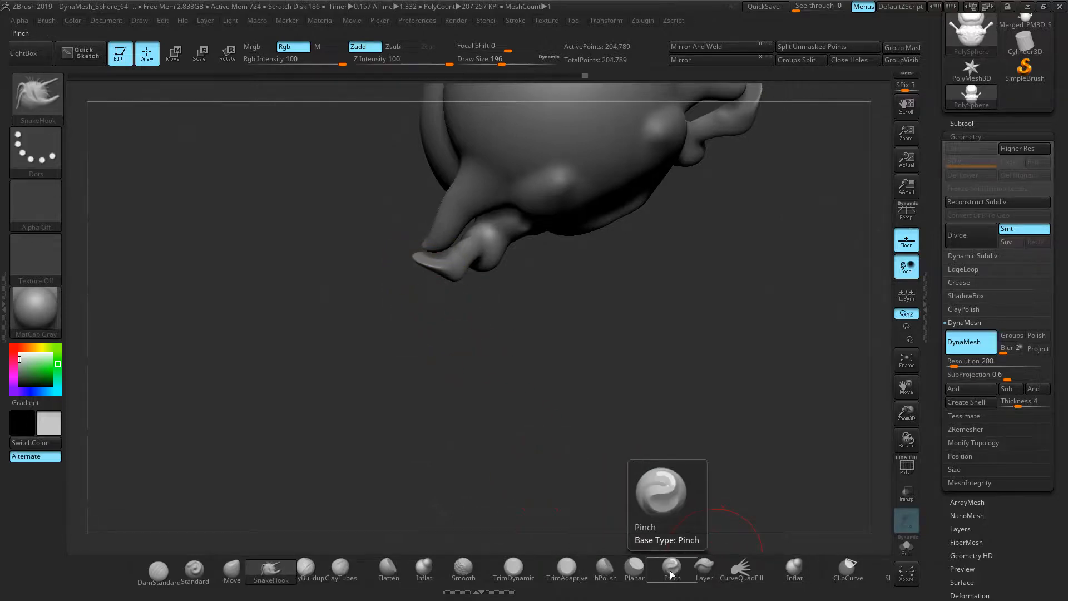
Step: Thicken the thin arm ends with the Inflat brush at draw size 196 and remesh the model with DynaMesh
click(426, 569)
mouse_move(451, 275)
mouse_down()
mouse_move(440, 259)
mouse_move(404, 371)
mouse_up()
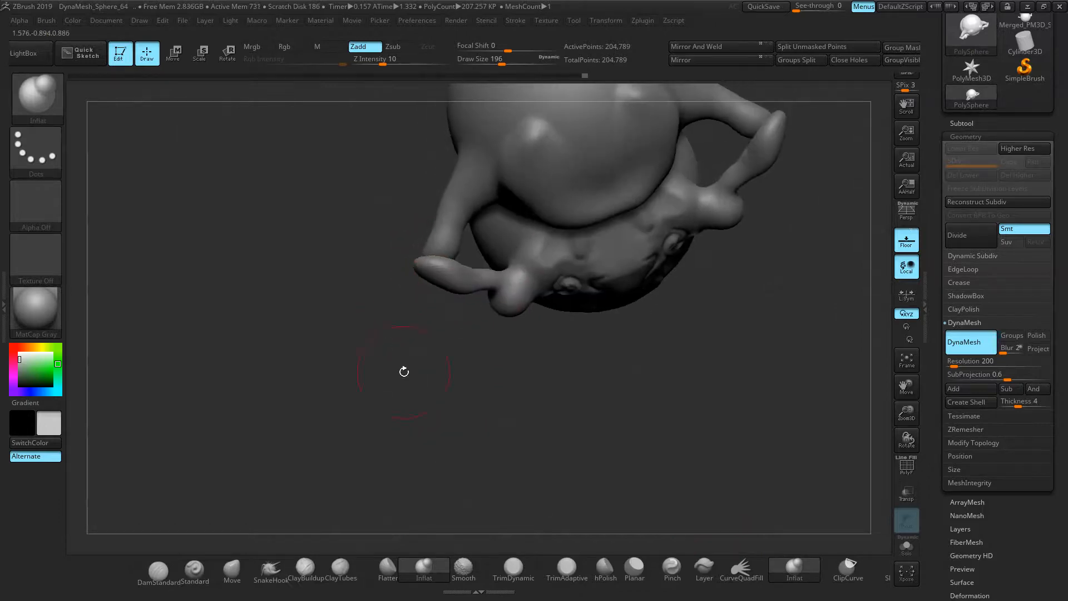
ctrl+drag(309, 263, 375, 327)
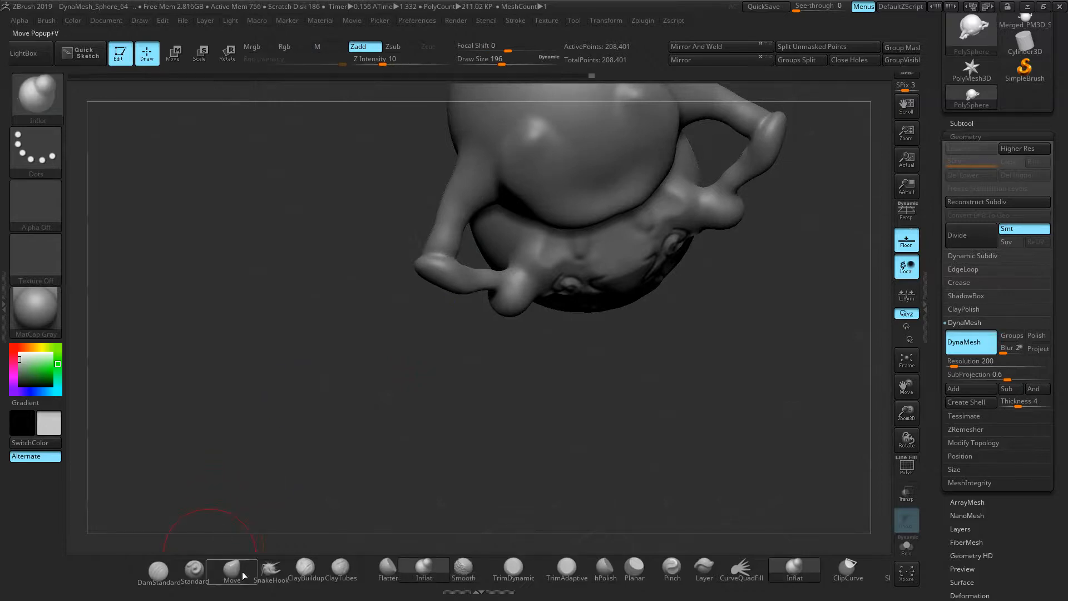
Step: Reshape the elbows where the upper and lower arms meet with the SnakeHook brush
click(271, 569)
drag(444, 293, 446, 254)
drag(368, 311, 442, 318)
drag(409, 274, 412, 260)
mouse_move(508, 298)
mouse_down()
mouse_move(414, 293)
mouse_move(399, 263)
mouse_up()
drag(334, 295, 402, 277)
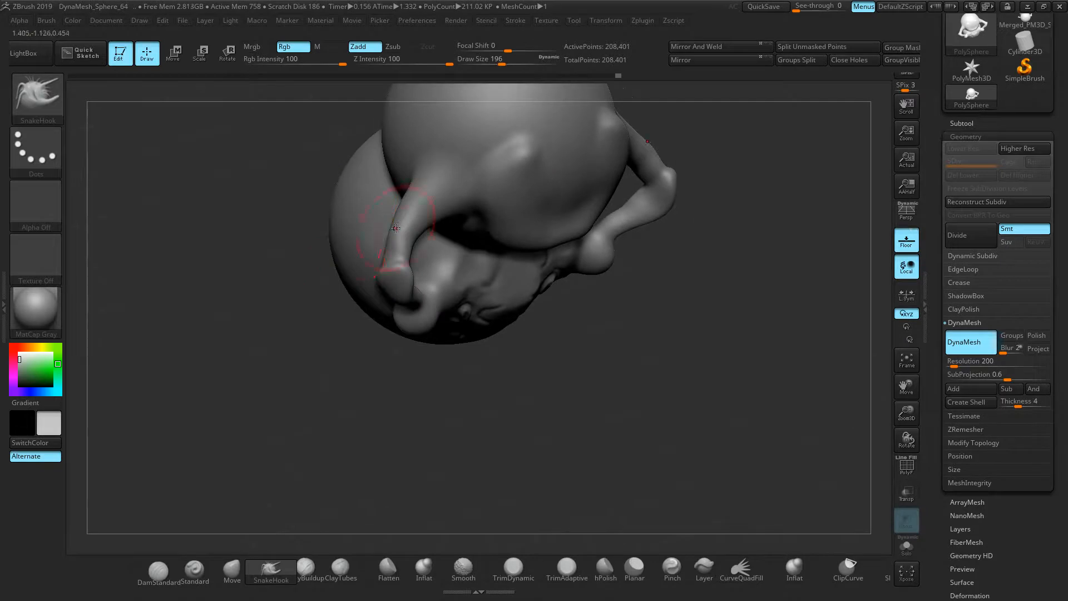
Step: Smooth the upper arms and elbows at Z Intensity 100
shift+drag(395, 228, 409, 233)
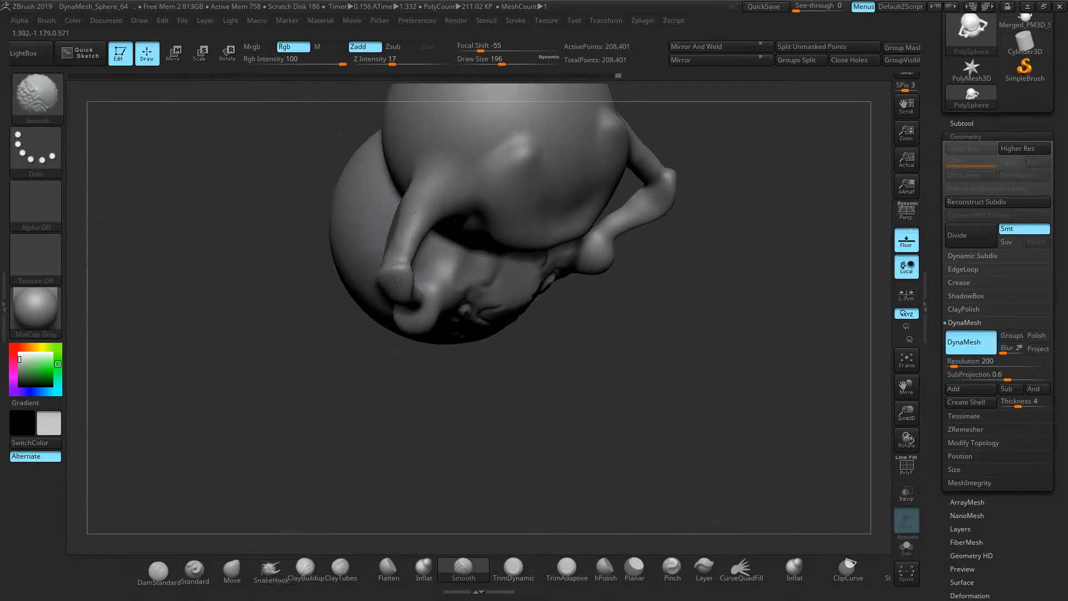
shift+click(449, 60)
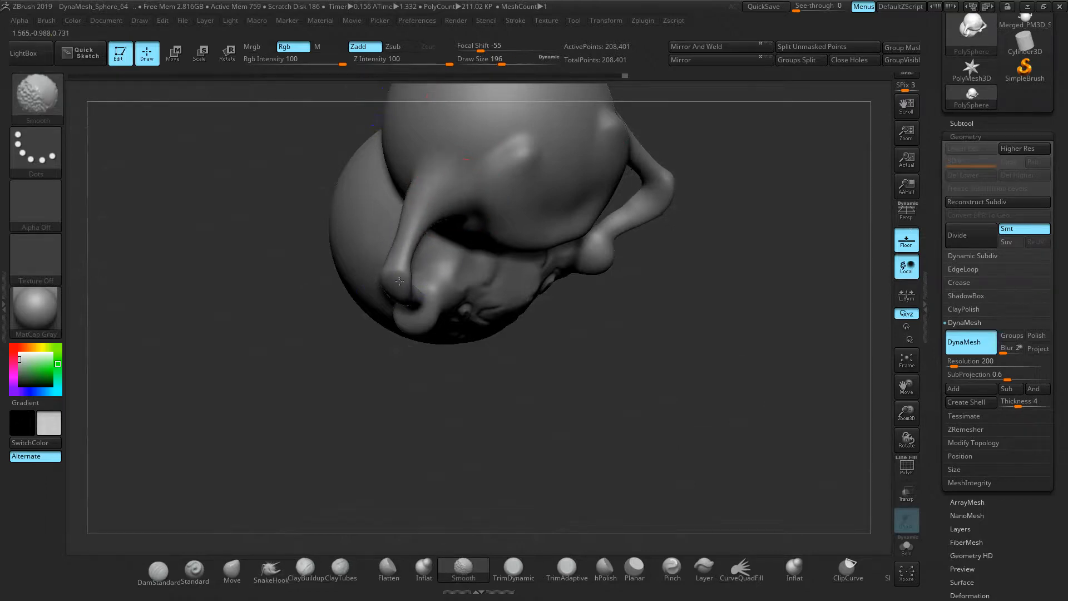
drag(379, 370, 317, 326)
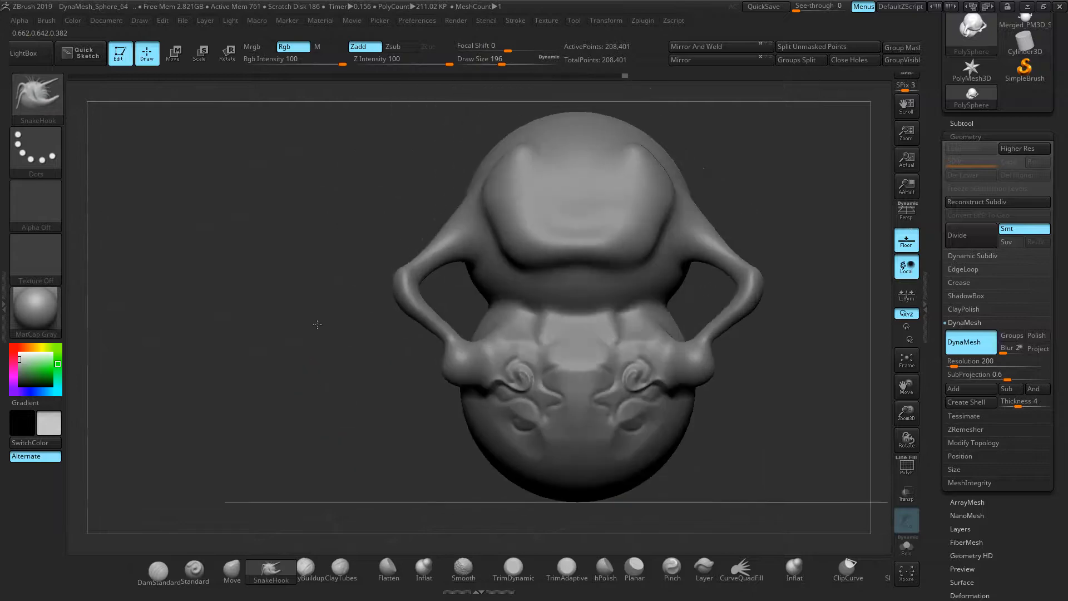
Step: Pull the head's lower front edge into an arched frowning mouth with SnakeHook and reduce the draw size to 136
mouse_move(333, 359)
ctrl+right_down()
mouse_move(343, 361)
mouse_move(221, 368)
ctrl+right_up()
mouse_move(465, 268)
mouse_down()
mouse_move(463, 243)
mouse_move(440, 247)
mouse_up()
drag(504, 264, 505, 253)
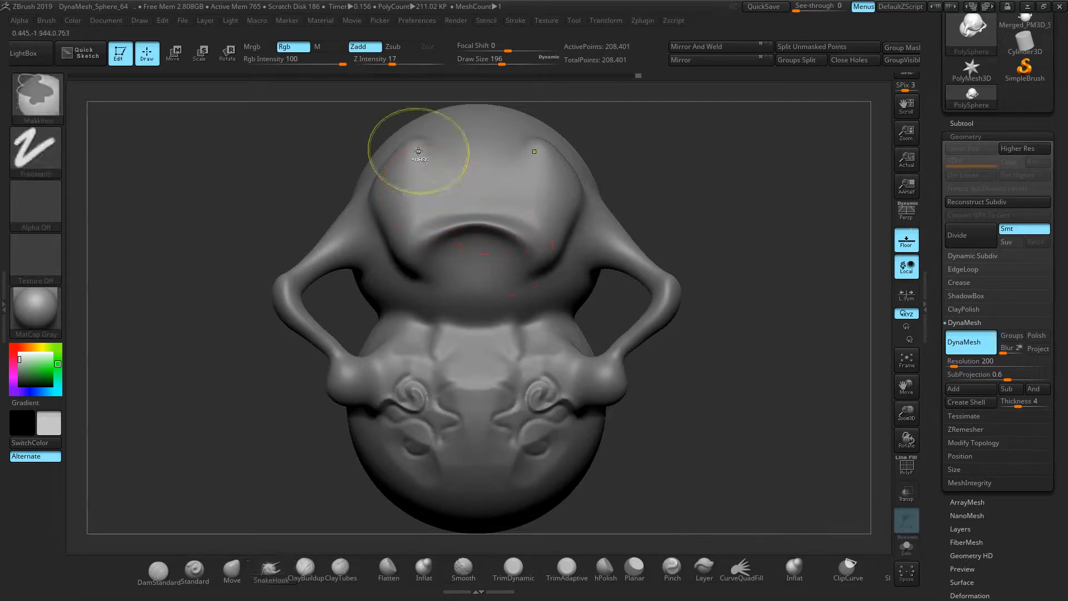
key(bracketleft)
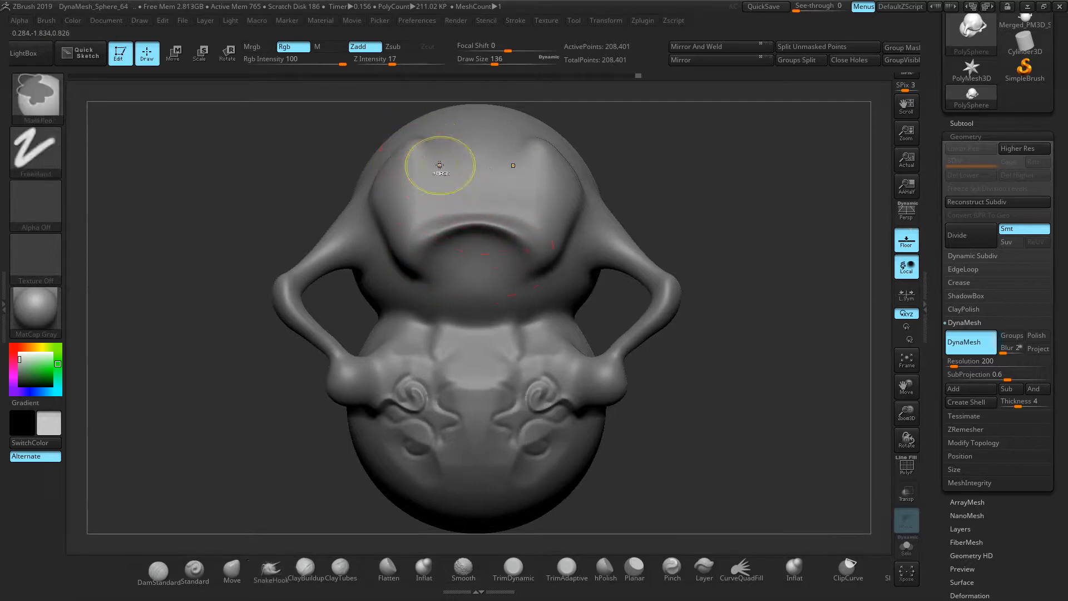
ctrl+drag(429, 167, 446, 167)
ctrl+click(666, 155)
drag(649, 171, 267, 95)
drag(604, 202, 500, 199)
ctrl+drag(659, 177, 671, 189)
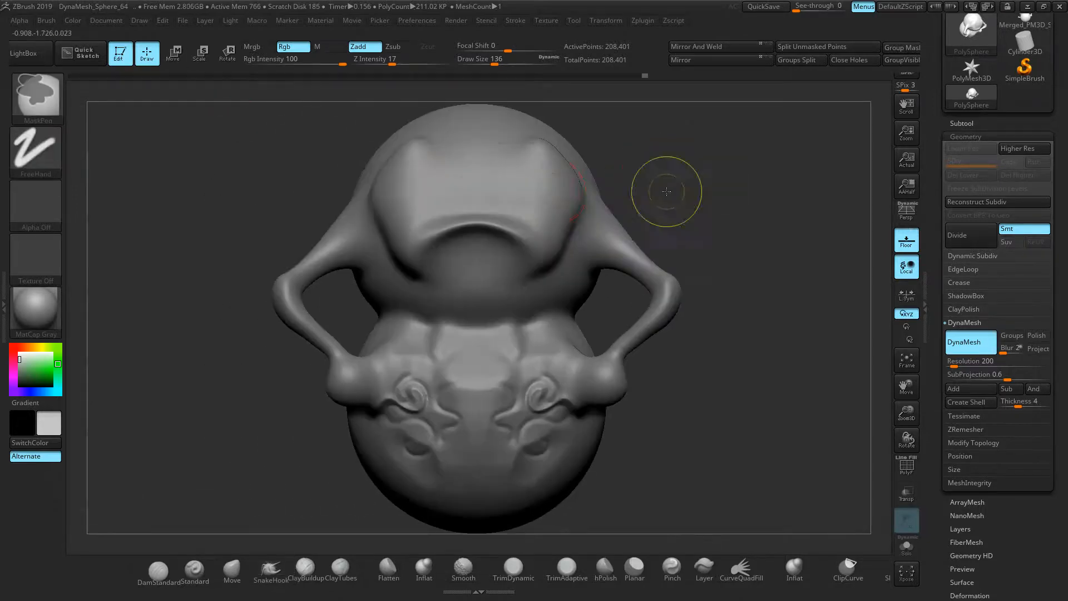
Step: Mask two mirrored round eye areas on the upper part of the face and invert the mask
ctrl+click(440, 162)
ctrl+drag(439, 162, 439, 165)
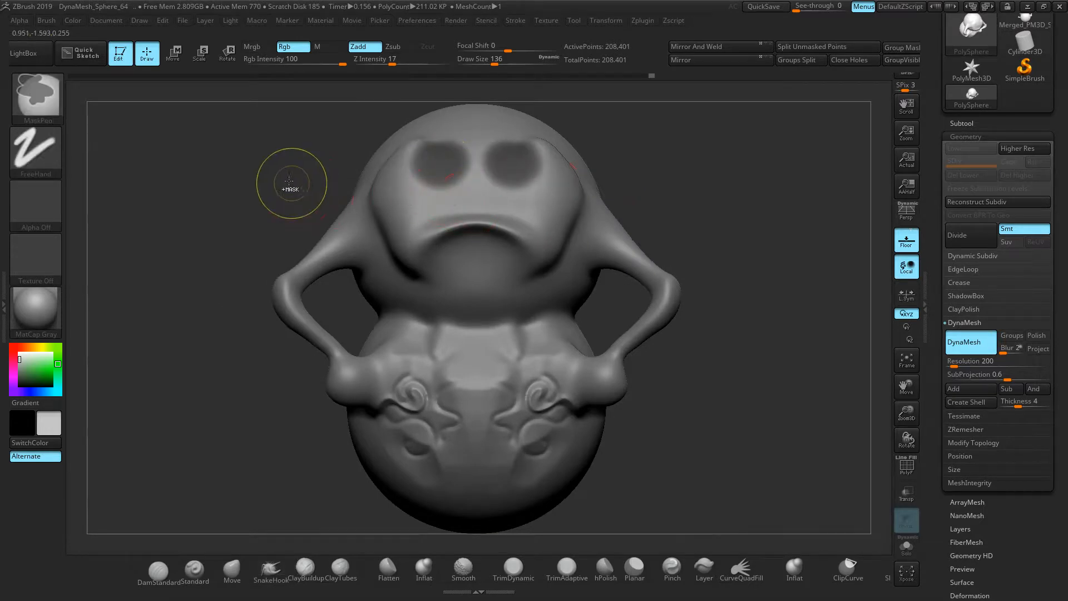
ctrl+click(256, 165)
Step: Move the unmasked eye areas straight back into the head by about 0.4 with the gizmo
click(171, 63)
drag(184, 195, 295, 217)
drag(408, 404, 353, 404)
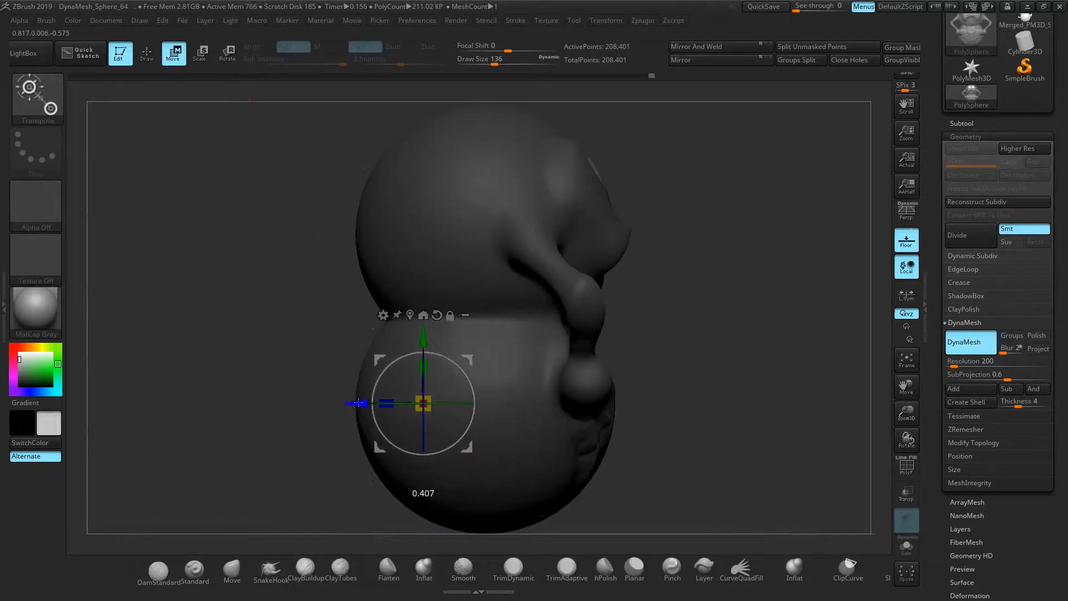
drag(662, 234, 509, 194)
click(455, 167)
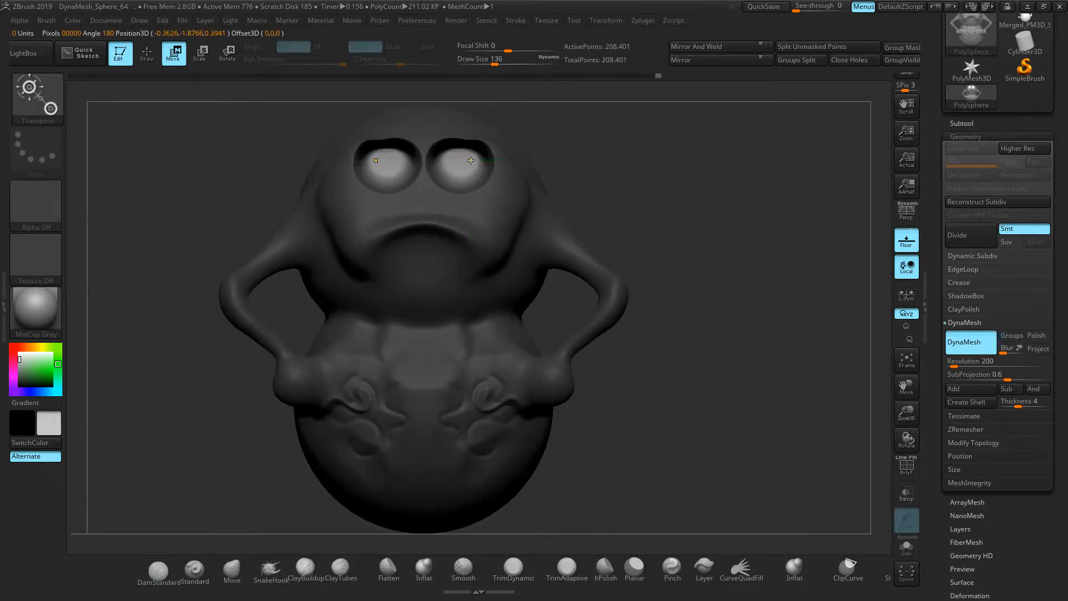
Step: Clear the mask, smooth the eye socket rims, and pull the centre of the mouth upward with SnakeHook
click(147, 54)
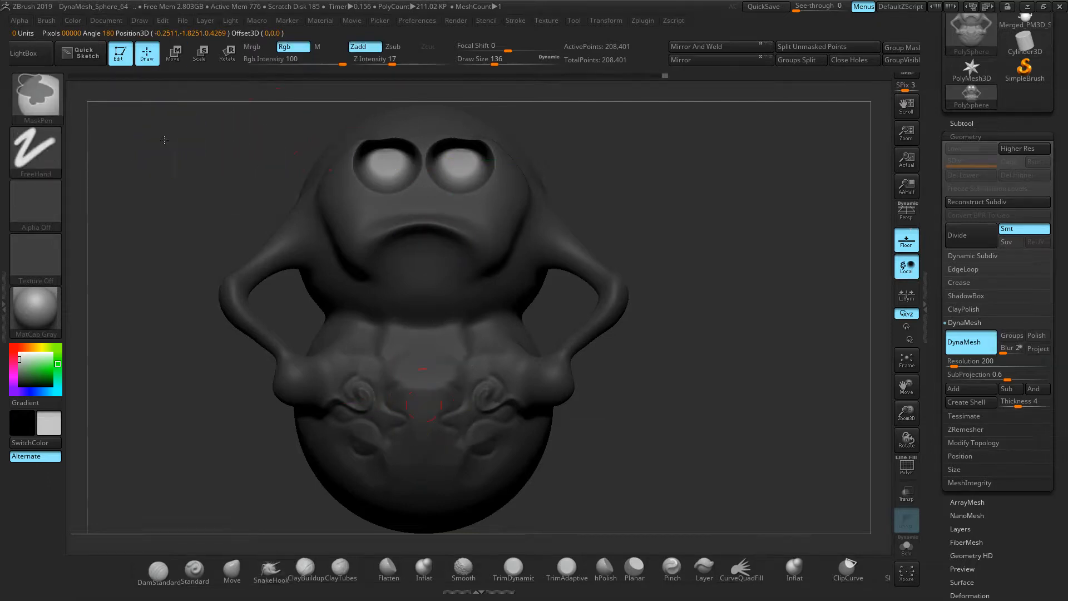
ctrl+drag(163, 138, 199, 188)
mouse_move(362, 194)
shift+mouse_down()
mouse_move(367, 161)
mouse_move(390, 153)
mouse_move(357, 208)
shift+mouse_up()
drag(421, 236, 421, 222)
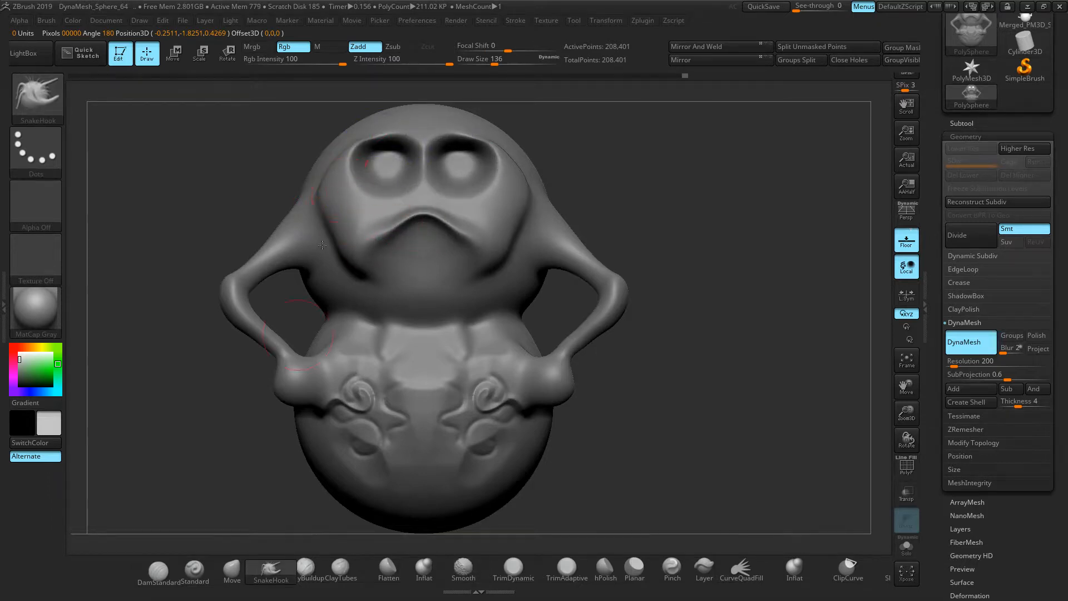
Step: Build up ridges around the tops of the eye sockets with the Standard brush at draw size 120 and smooth them
click(194, 567)
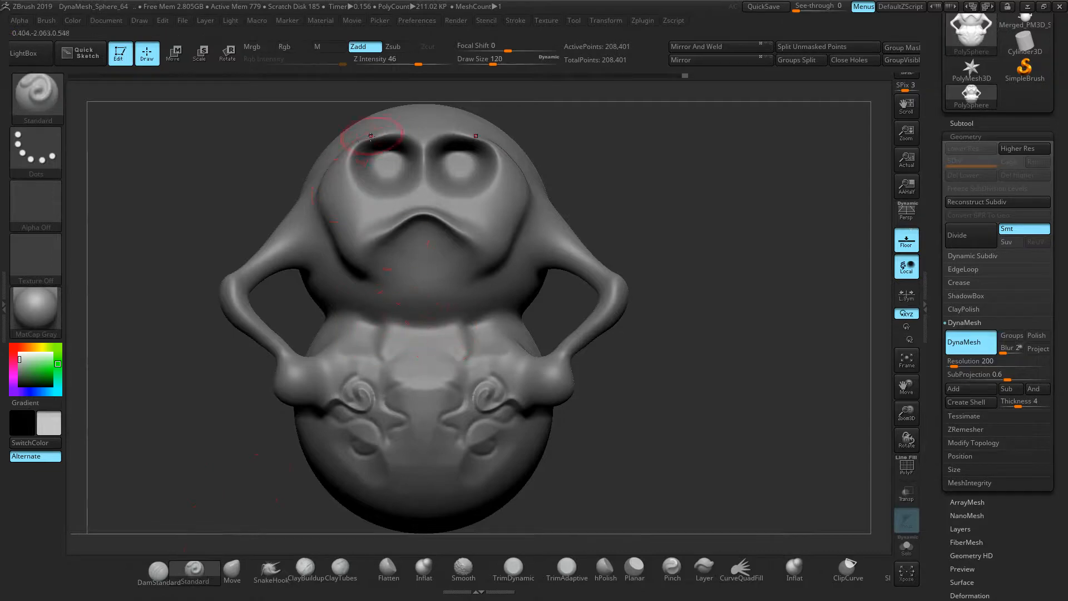
drag(361, 141, 408, 134)
drag(537, 195, 391, 145)
mouse_move(350, 192)
mouse_down()
mouse_move(350, 231)
mouse_move(338, 183)
mouse_up()
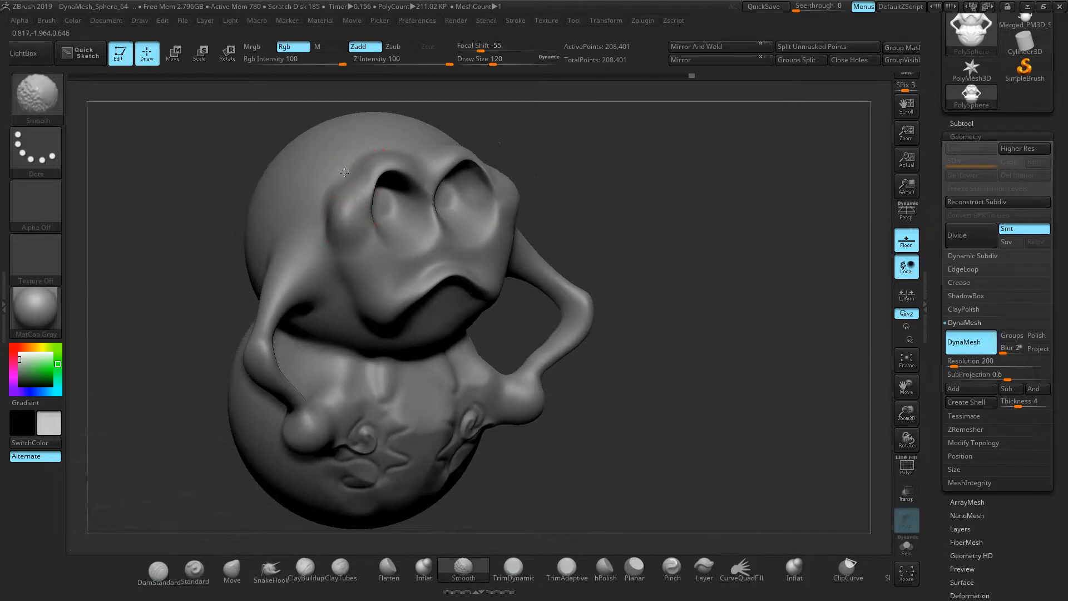
mouse_move(627, 246)
mouse_down()
mouse_move(605, 215)
mouse_move(629, 267)
mouse_up()
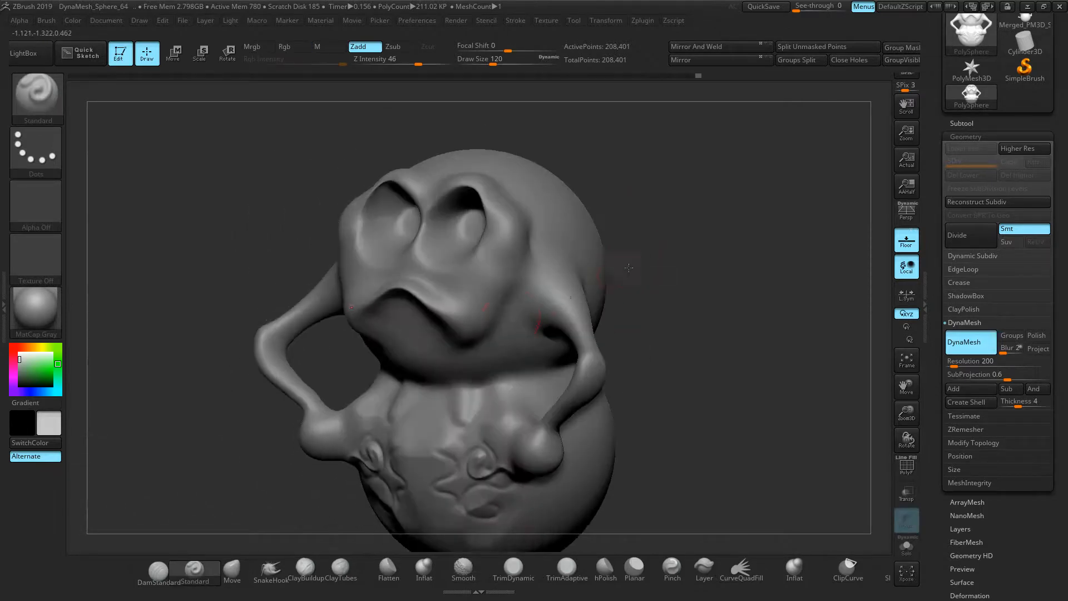
mouse_move(423, 344)
mouse_down()
mouse_move(410, 322)
mouse_move(413, 336)
mouse_move(392, 339)
mouse_move(693, 248)
mouse_move(703, 301)
mouse_up()
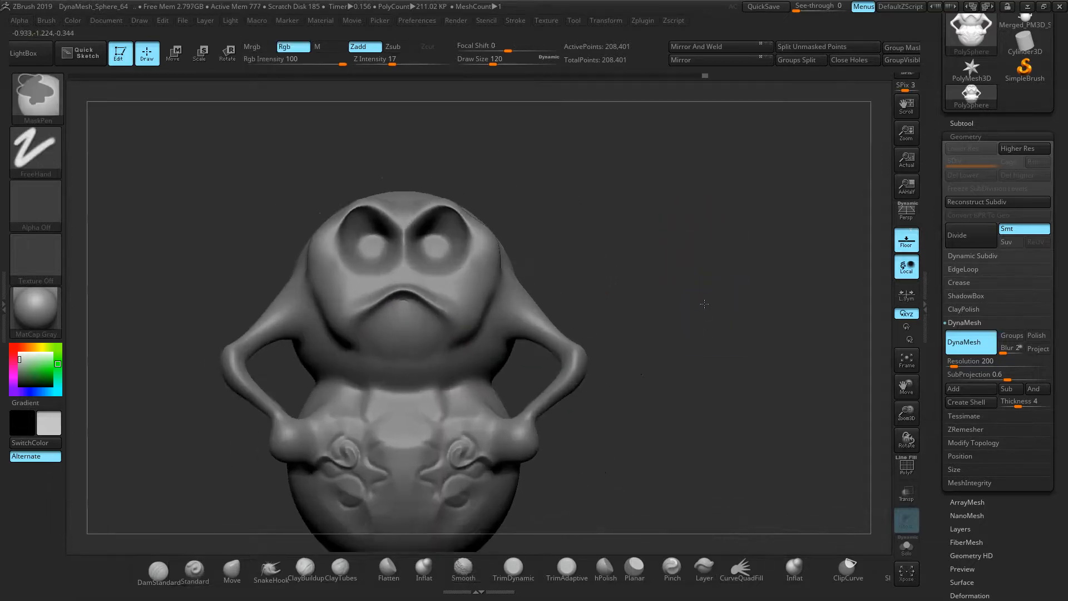
key(f)
drag(733, 179, 690, 196)
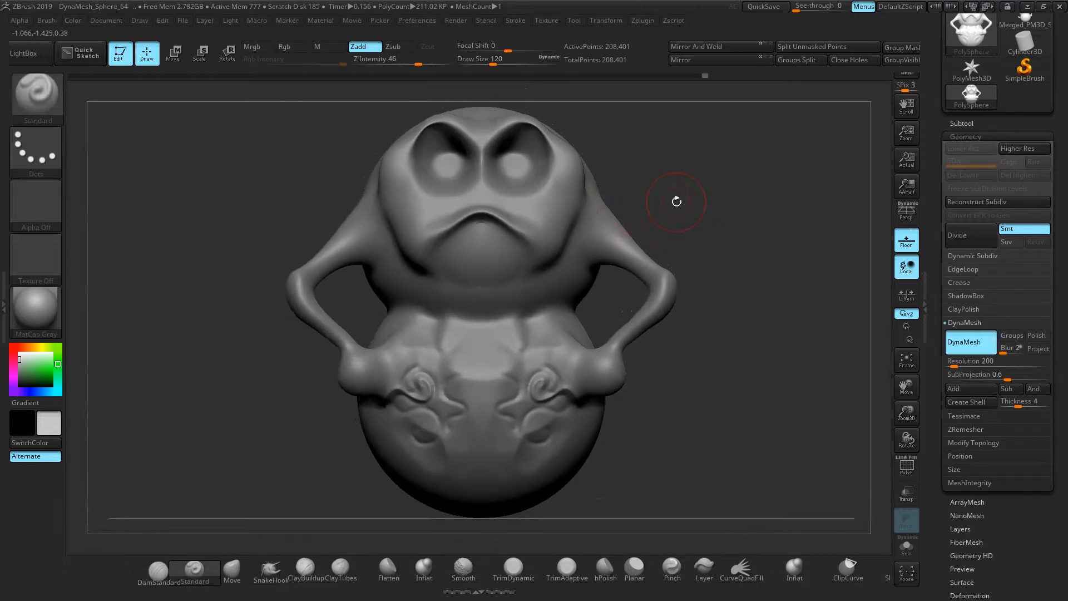
click(965, 137)
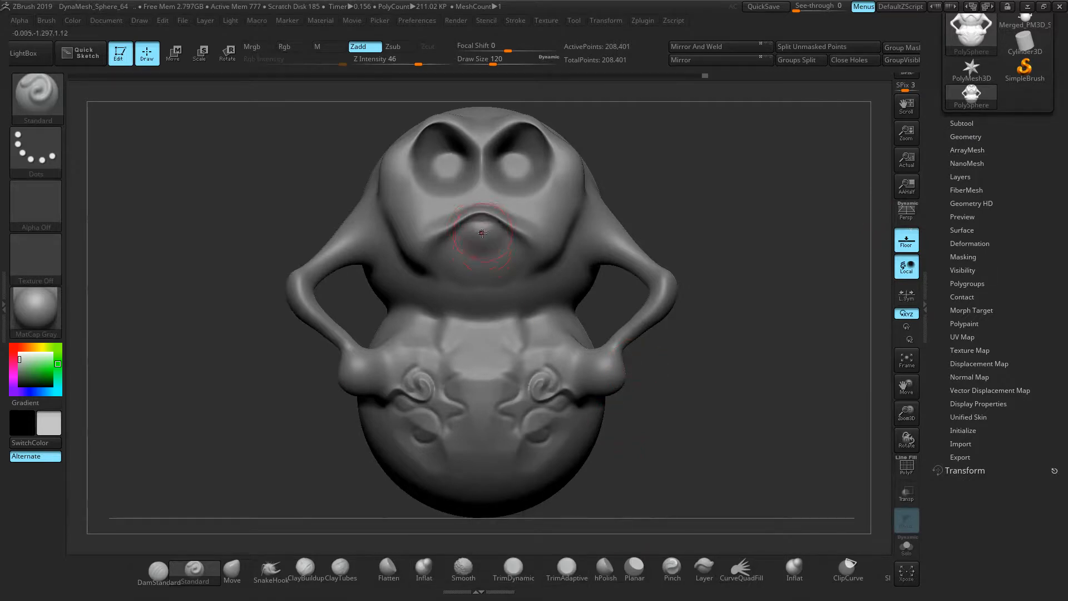
Step: Remesh the model with DynaMesh and smooth the lip and corners of the mouth
ctrl+drag(719, 235, 743, 218)
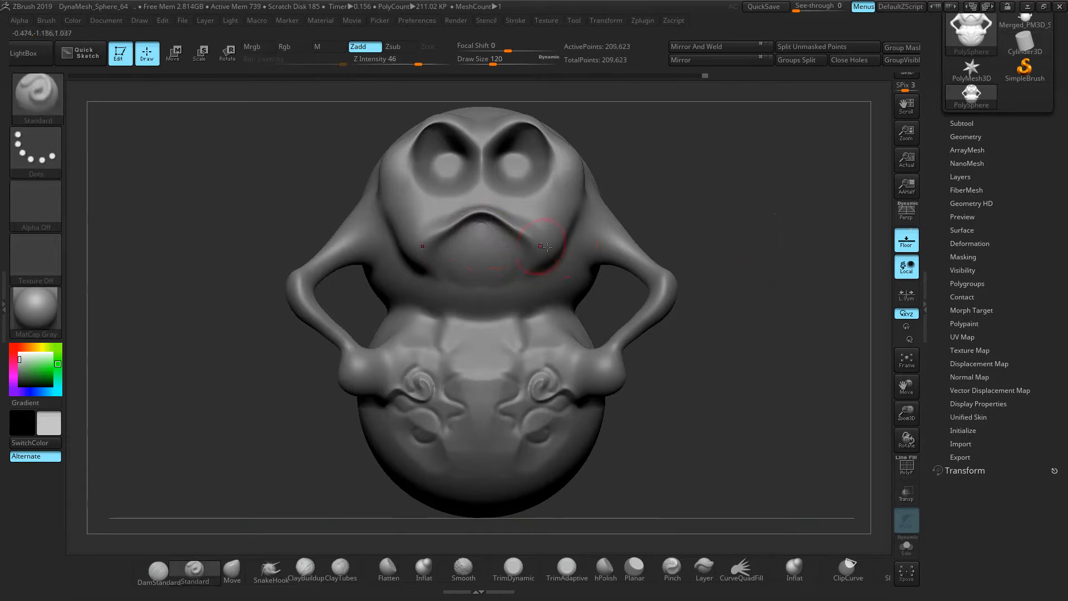
shift+drag(407, 243, 481, 220)
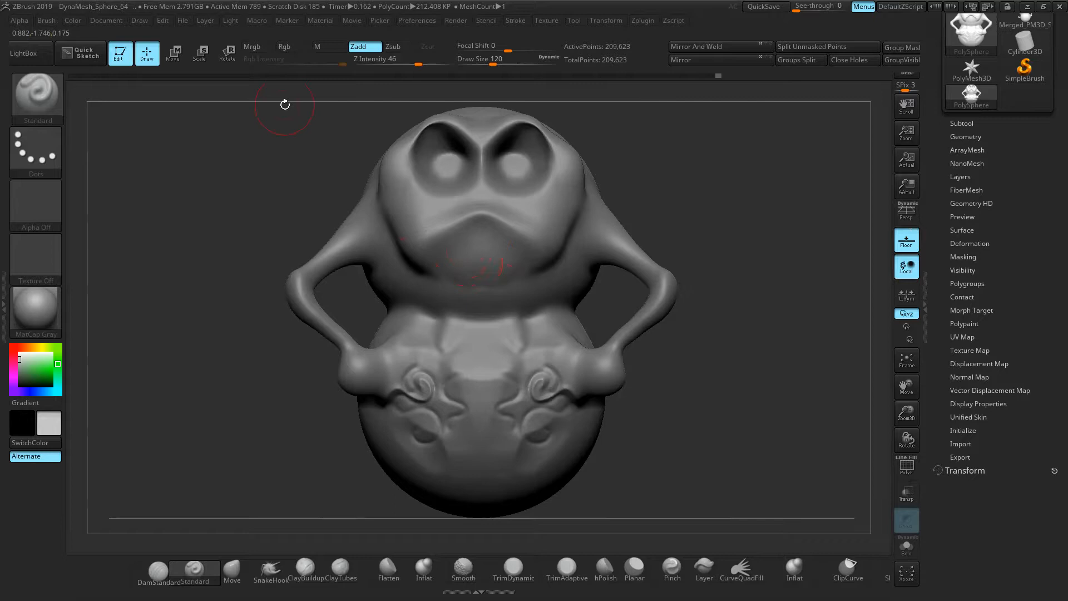
mouse_move(322, 171)
mouse_down()
mouse_move(306, 163)
mouse_move(479, 186)
mouse_move(535, 237)
mouse_up()
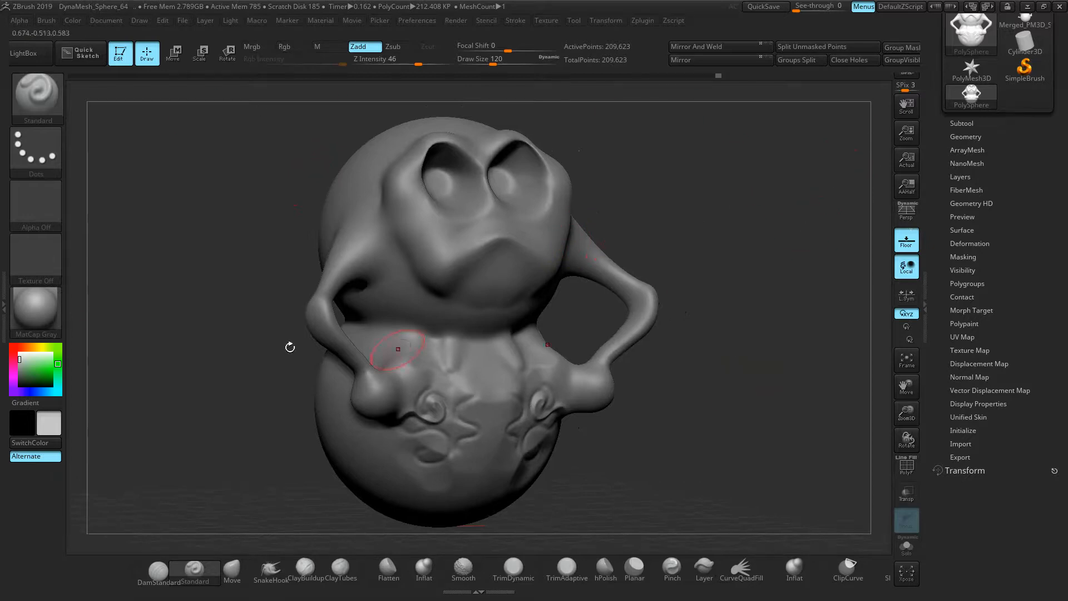
Step: Look over the character, the options for saving and exporting the tool, and the undo history
mouse_move(476, 196)
right_down()
mouse_move(442, 233)
mouse_move(471, 250)
right_up()
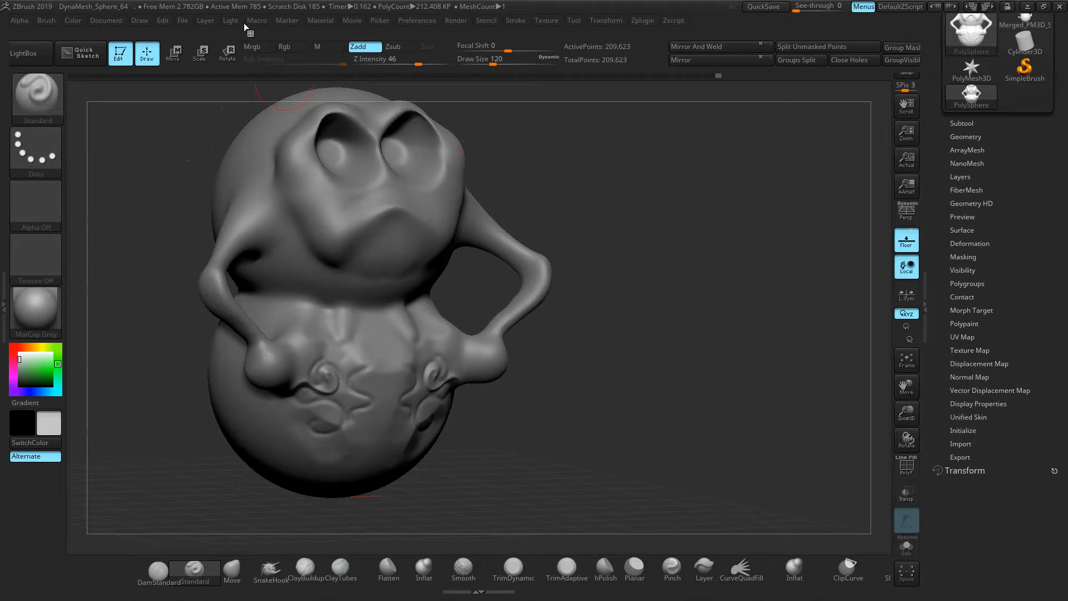
click(210, 18)
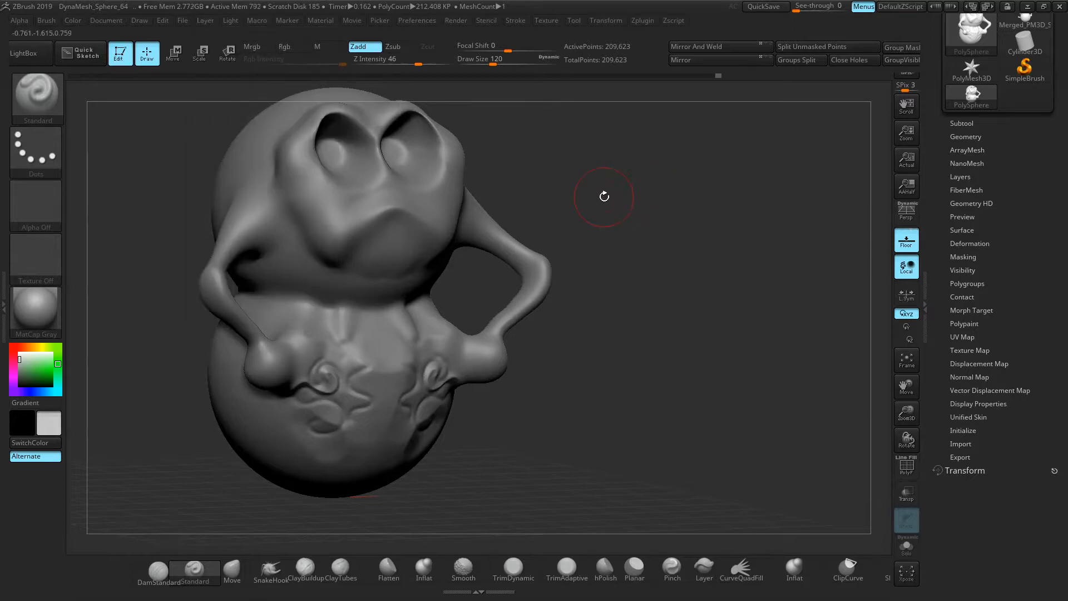
alt+drag(579, 173, 625, 193)
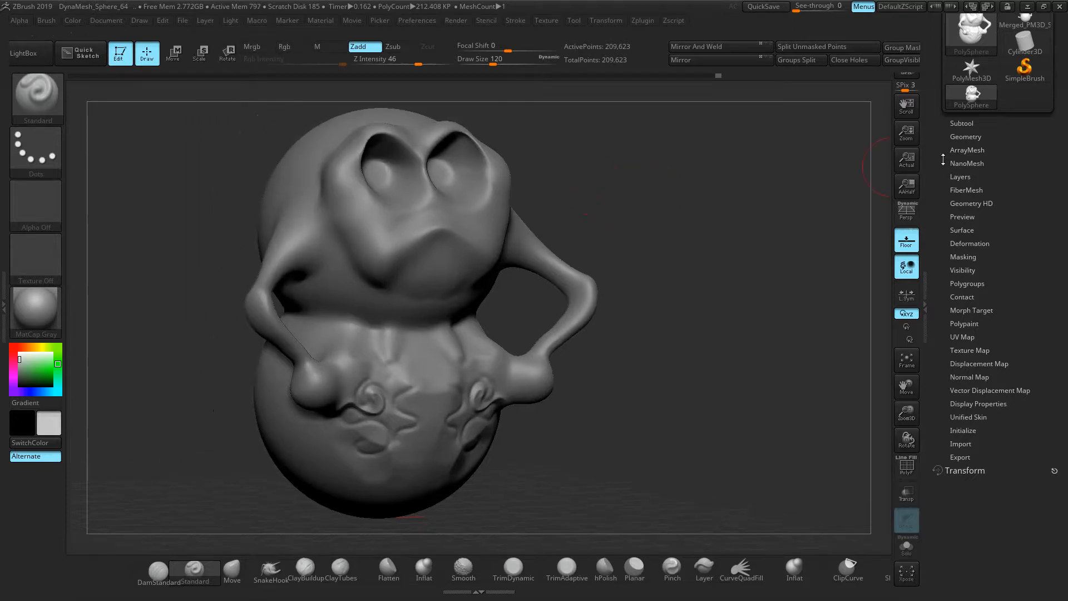
mouse_move(940, 140)
mouse_down()
mouse_move(949, 266)
mouse_move(936, 212)
mouse_up()
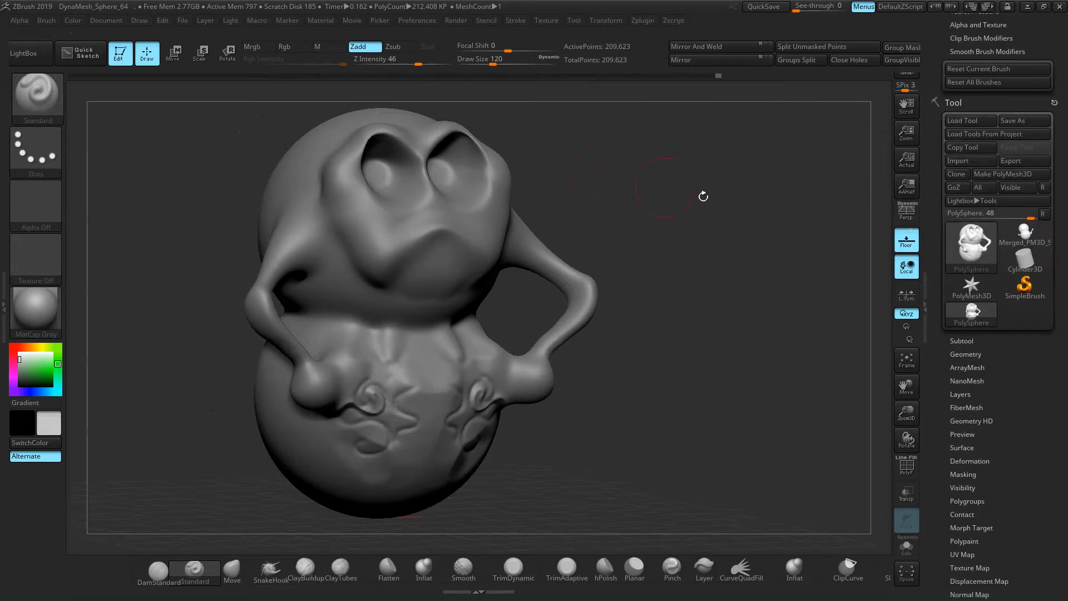
click(204, 21)
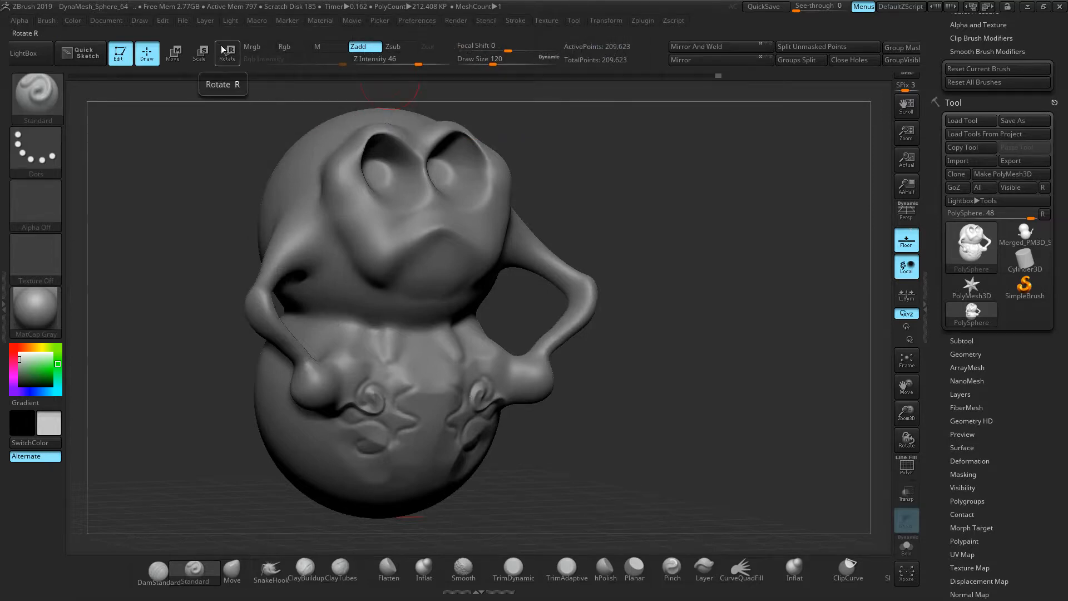
drag(606, 178, 675, 194)
mouse_move(651, 234)
ctrl+right_down()
mouse_move(672, 233)
mouse_move(649, 225)
ctrl+right_up()
alt+right_drag(620, 193, 631, 197)
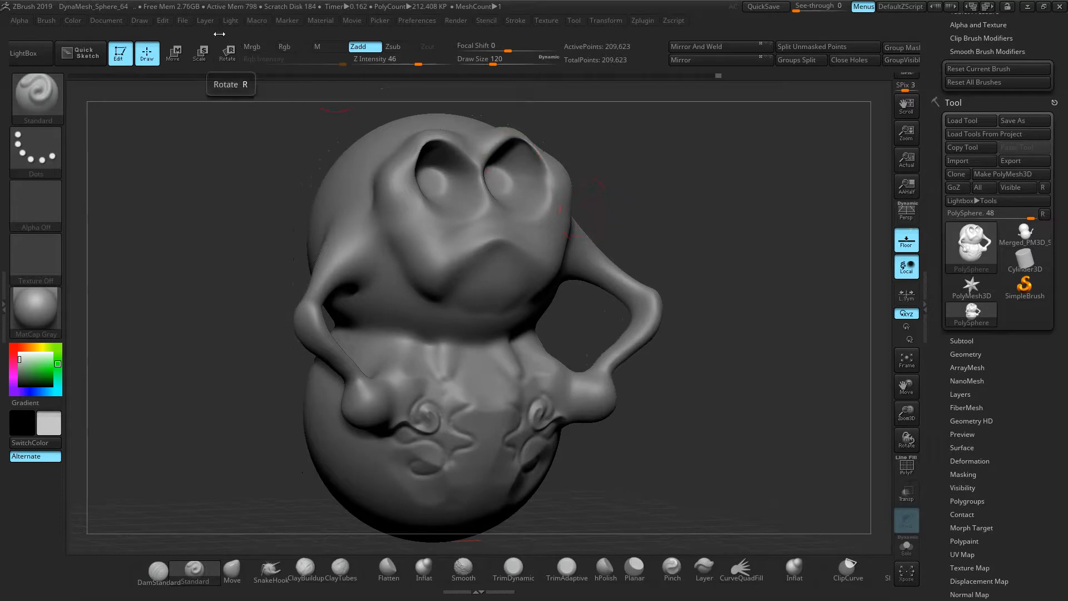
click(179, 21)
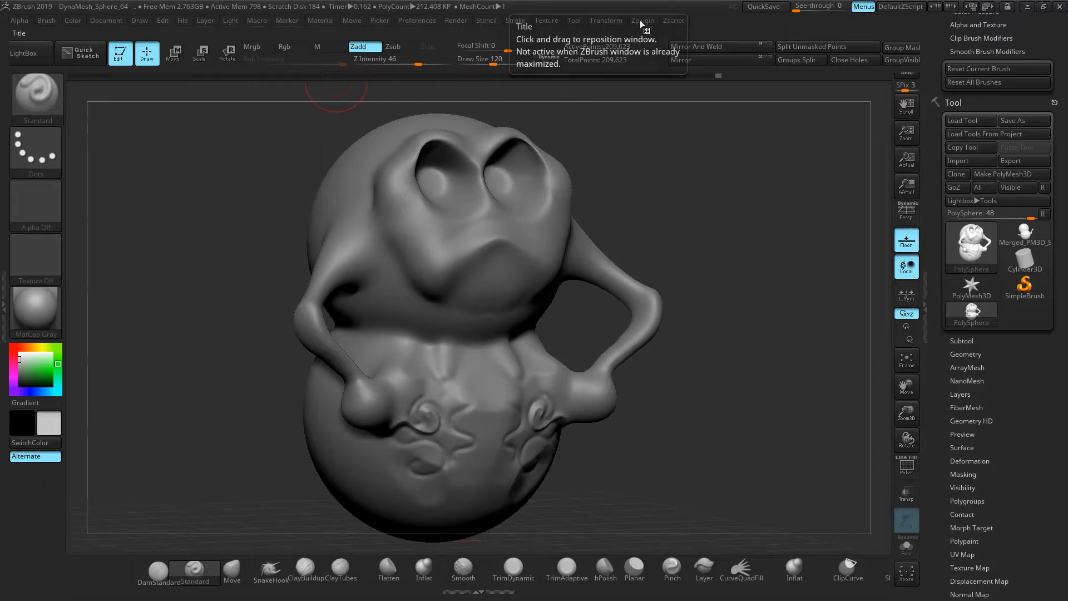
mouse_move(718, 75)
mouse_down()
mouse_move(73, 91)
mouse_move(691, 69)
mouse_move(739, 87)
mouse_up()
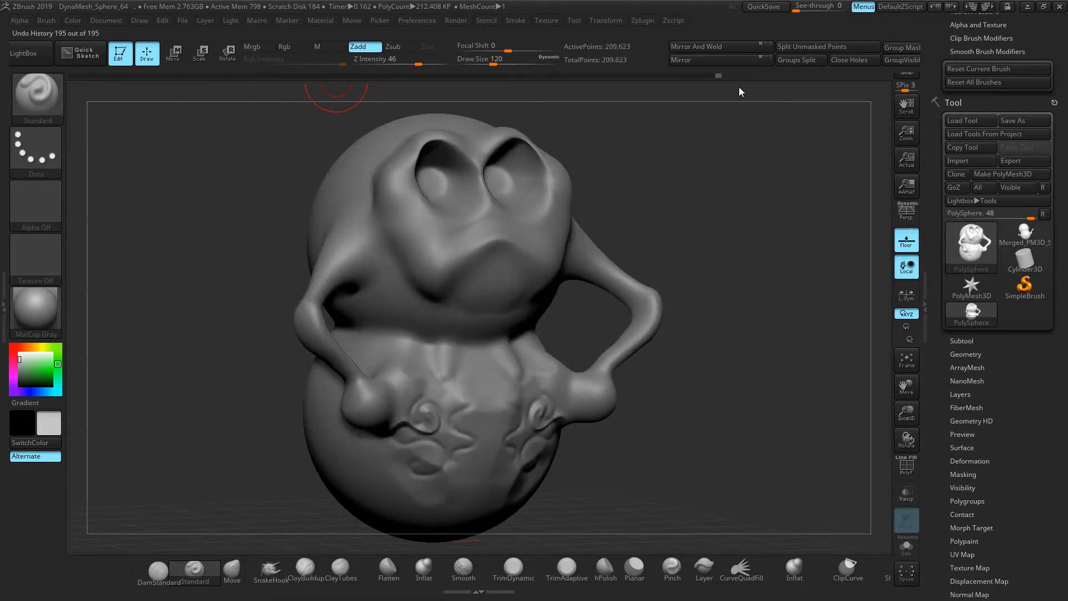
Step: Examine the project saving and undo history options and the drawing and colour settings, and return to a front view of the character
click(182, 23)
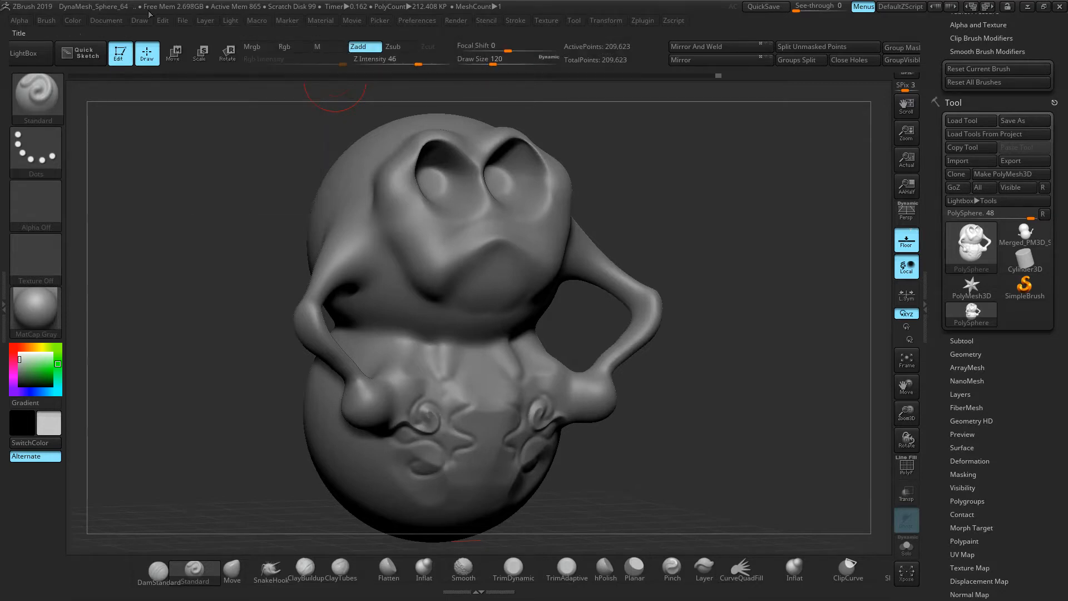
click(110, 19)
click(109, 21)
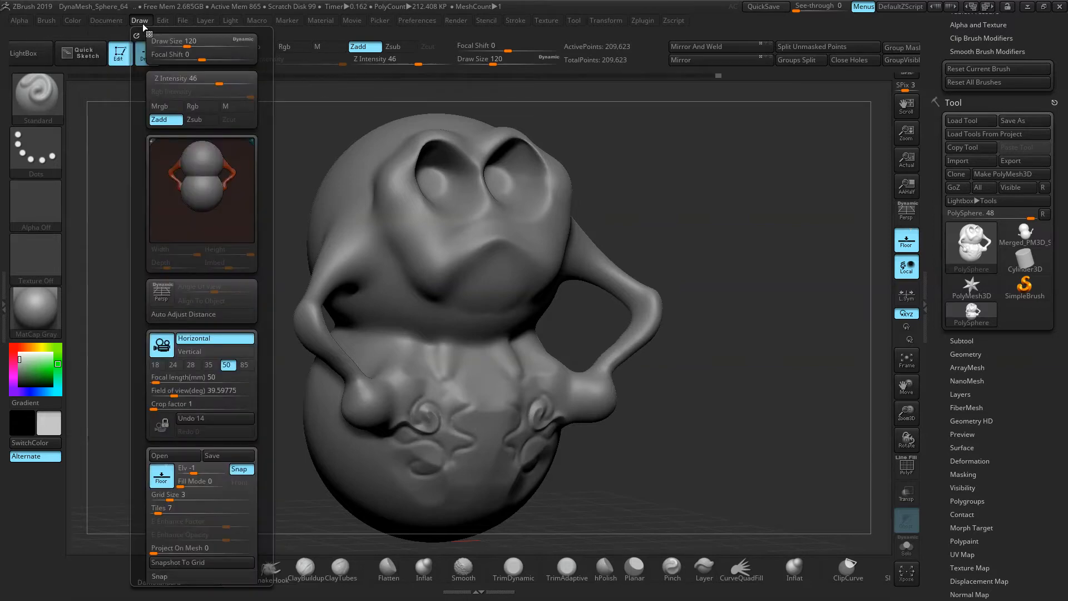
mouse_move(186, 22)
mouse_move(96, 20)
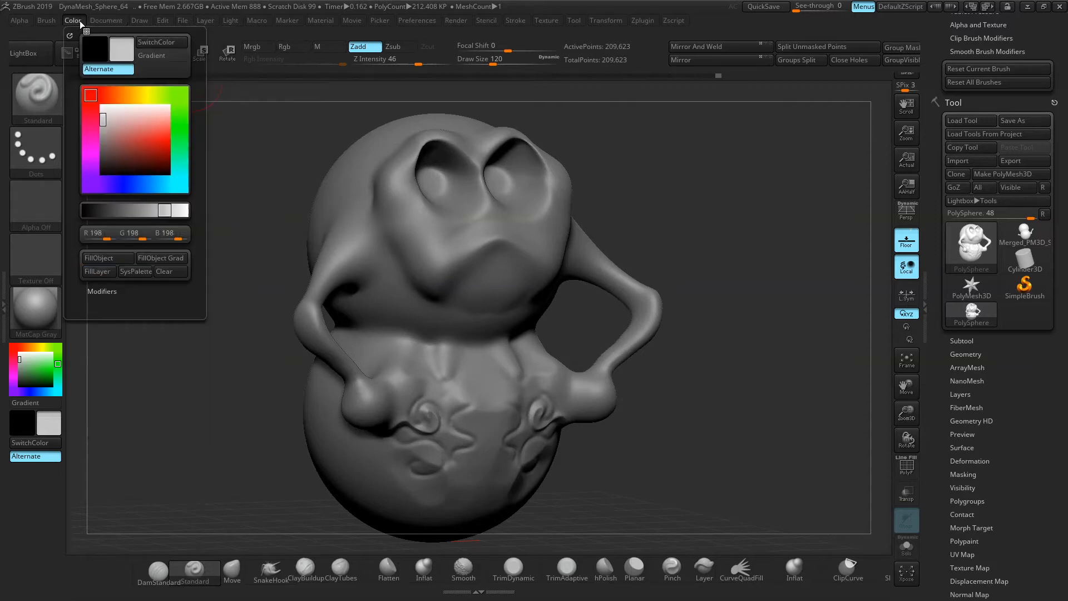
mouse_move(19, 21)
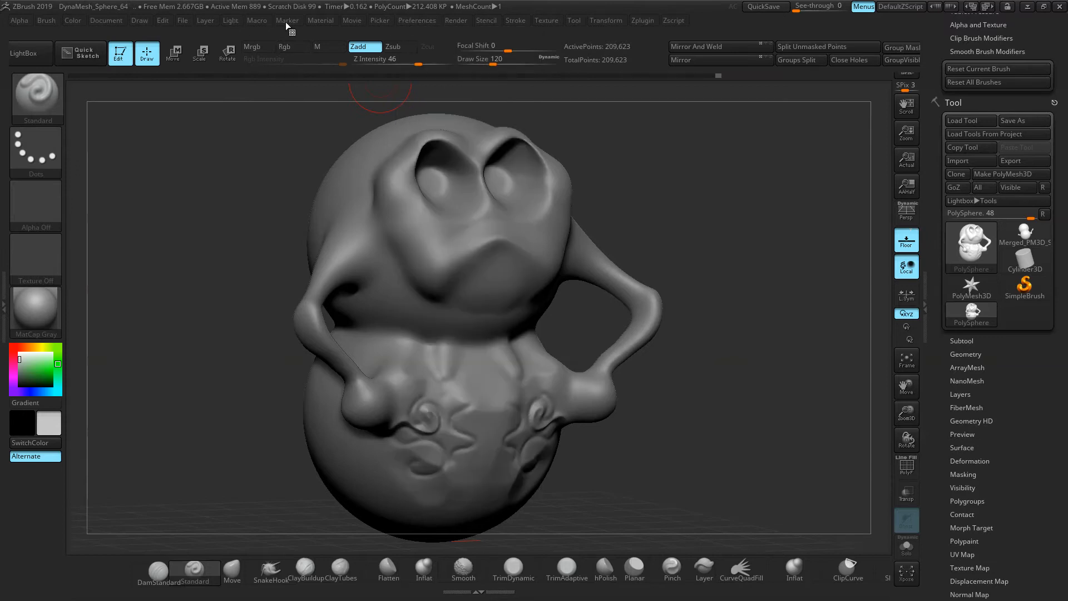
mouse_move(220, 19)
click(122, 19)
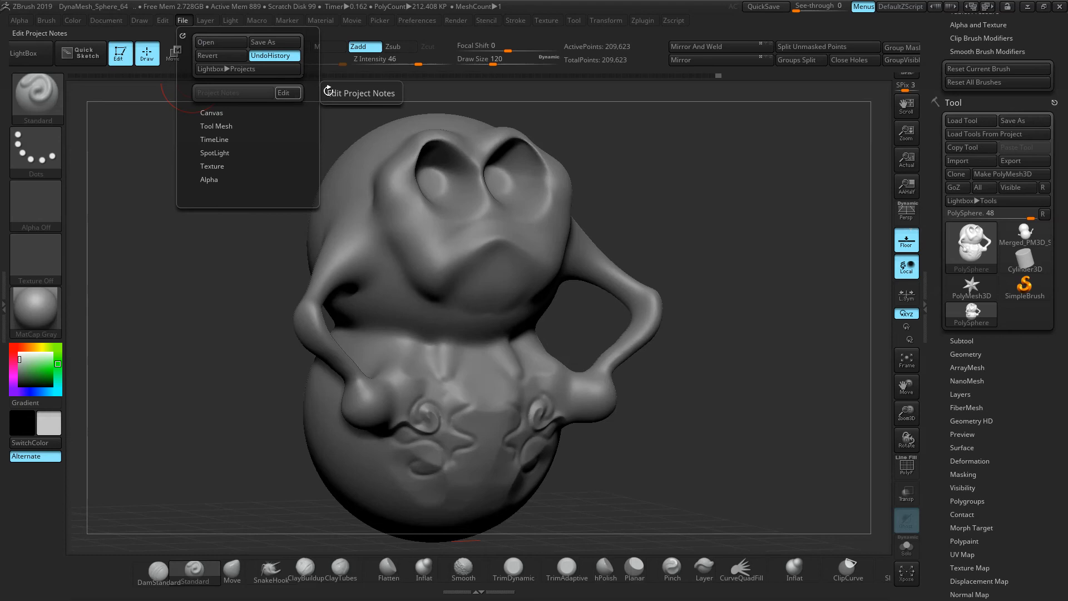
key(ctrl)
mouse_move(648, 261)
ctrl+right_down()
mouse_move(637, 256)
mouse_move(654, 212)
mouse_move(696, 206)
ctrl+right_up()
key(ctrl)
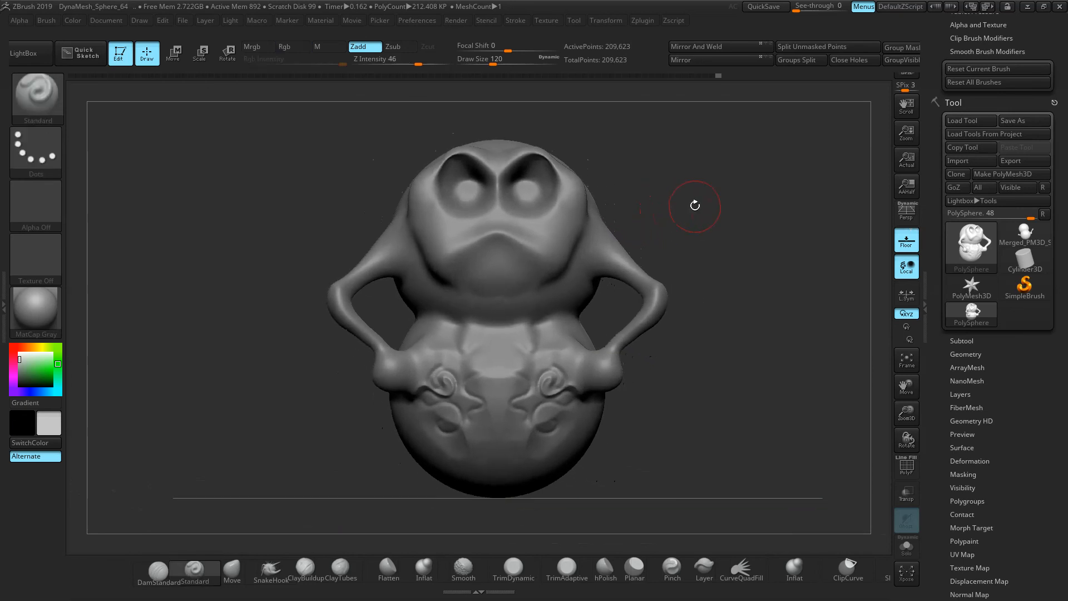